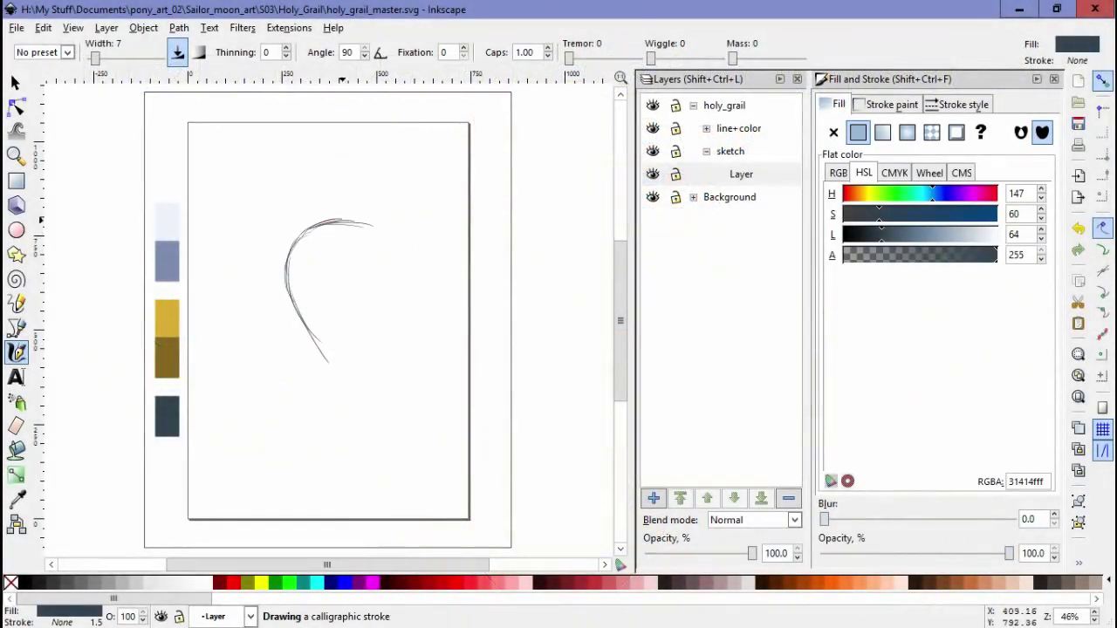
Step: Sketch the egg-shaped outline of the grail's cup in the middle of the page with calligraphic strokes
drag(328, 361, 388, 336)
drag(341, 220, 349, 360)
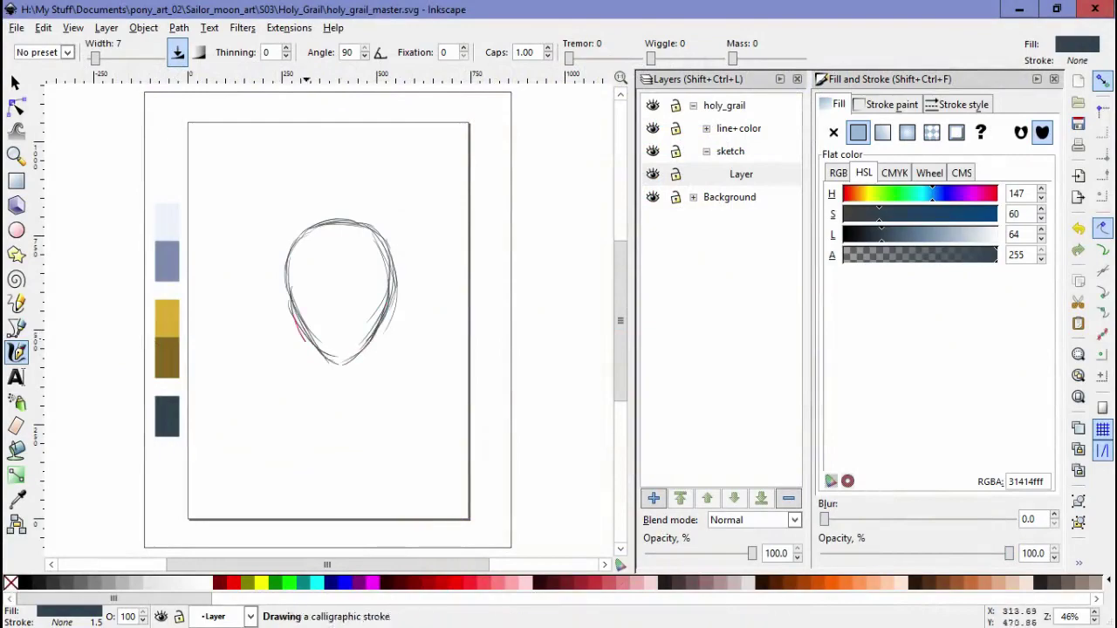
drag(297, 236, 392, 332)
Step: Select all the cup outline strokes and recolor them light blue, 7ebbf0ff
key(s)
key(ctrl+a)
key(3)
key(c)
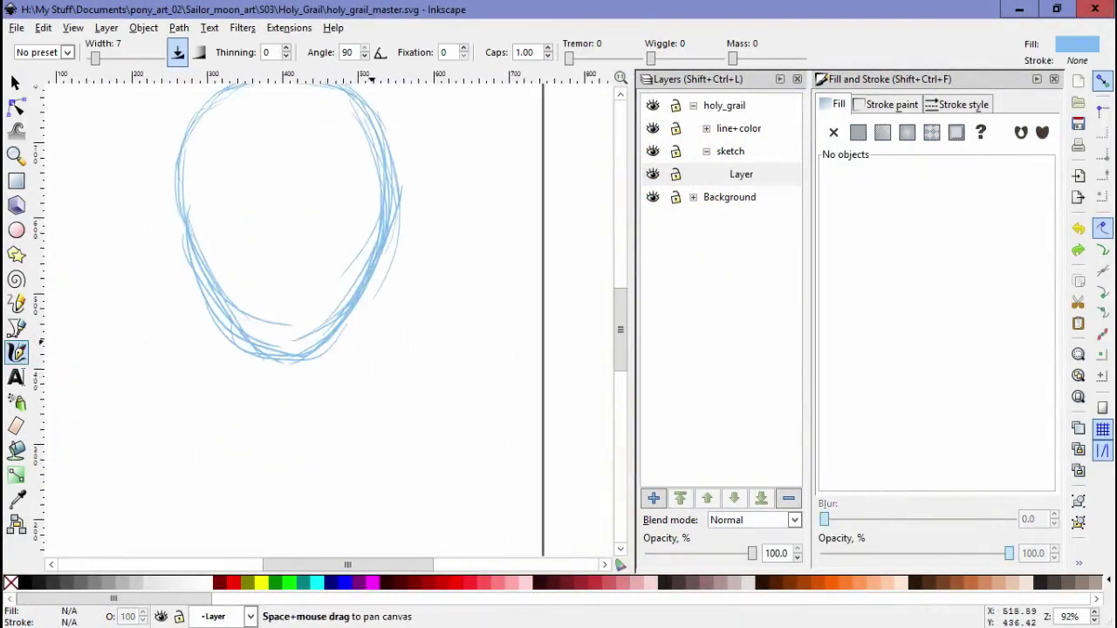
Step: Sketch the two inward-curving sides of the short stem beneath the cup
drag(319, 461, 343, 470)
scroll(331, 314, down, 3)
drag(328, 331, 325, 375)
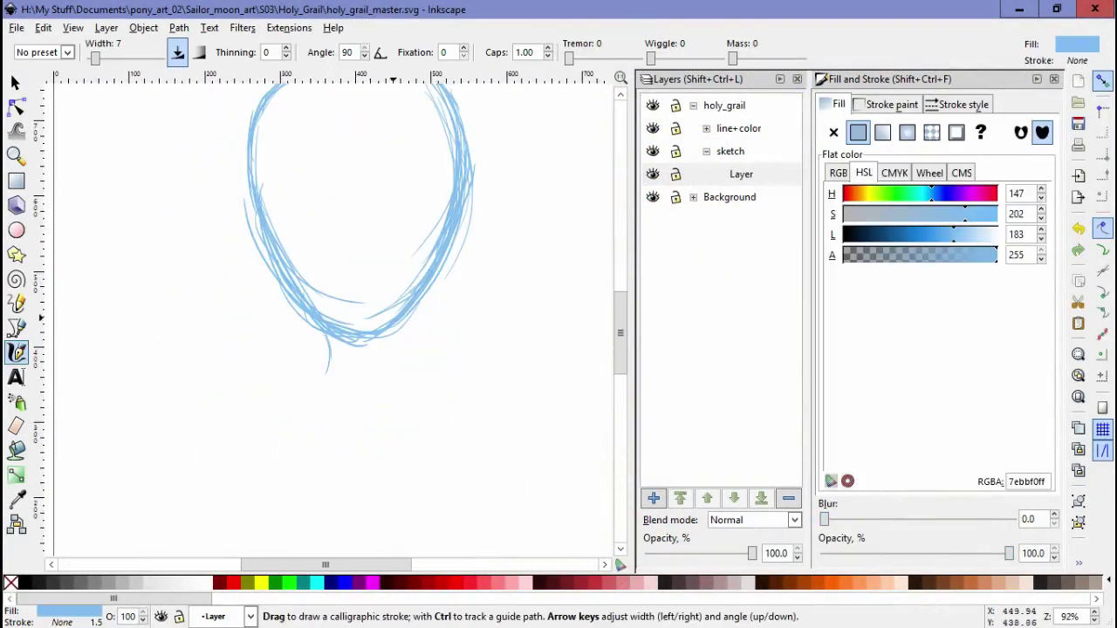
drag(410, 314, 419, 374)
drag(332, 370, 320, 407)
drag(404, 345, 424, 402)
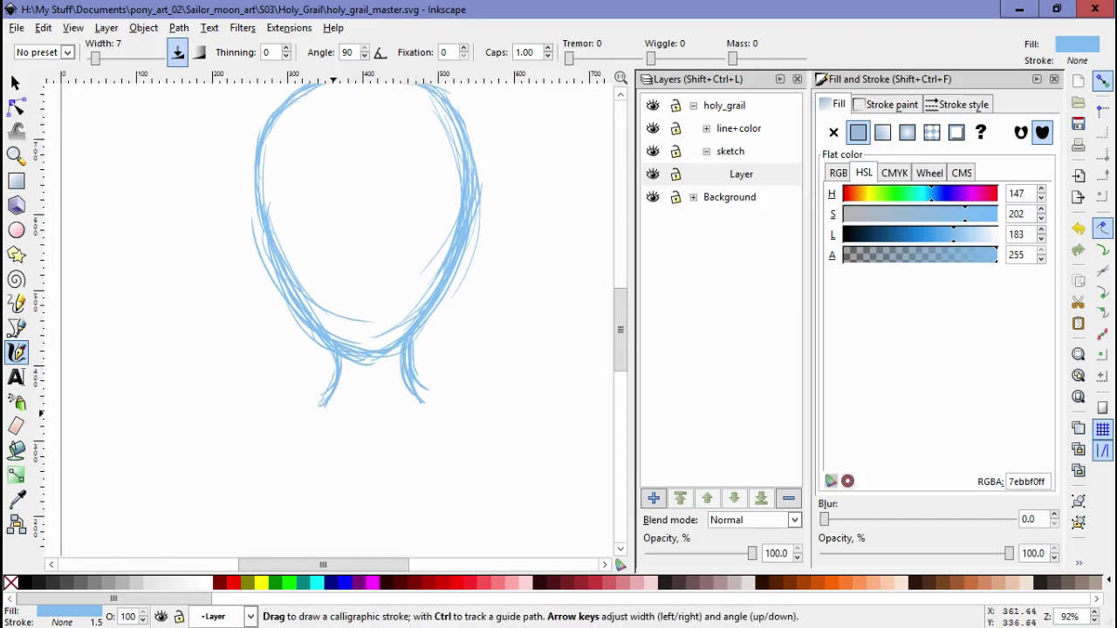
Step: Sketch the flared pedestal under the stem, adding its top edge, sloping sides and the slab at the bottom
drag(256, 427, 473, 424)
drag(250, 428, 476, 424)
drag(340, 396, 409, 390)
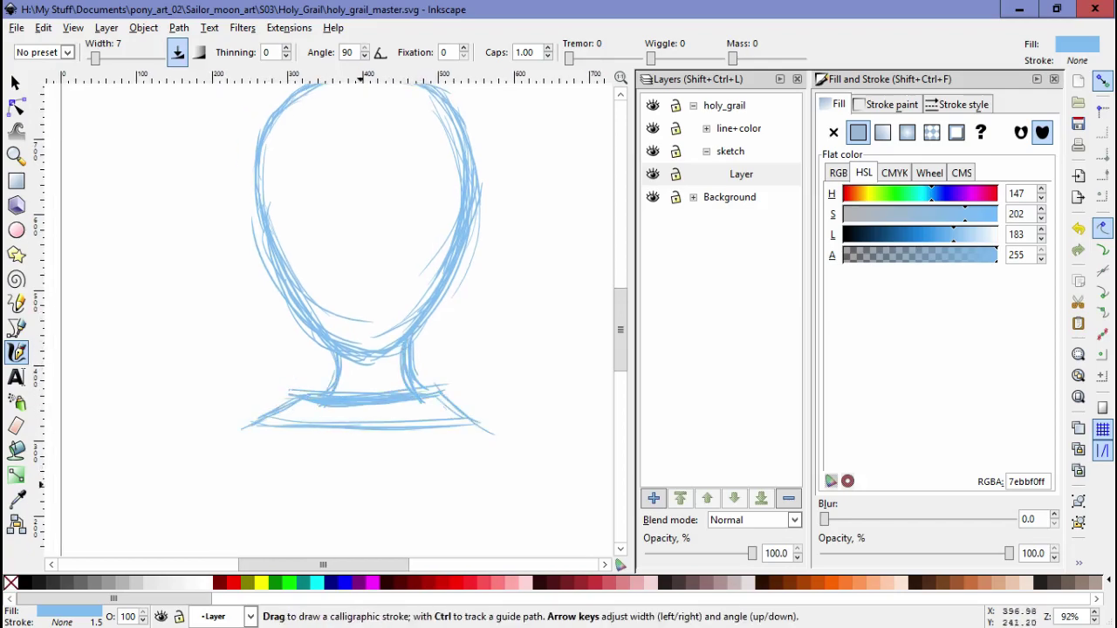
drag(477, 424, 478, 452)
drag(251, 428, 472, 455)
Step: Add a new sketch layer and sketch a scalloped crown with small balls on its points above the cup
scroll(284, 236, up, 2)
scroll(284, 236, up, 2)
key(ctrl+shift+n)
key(Return)
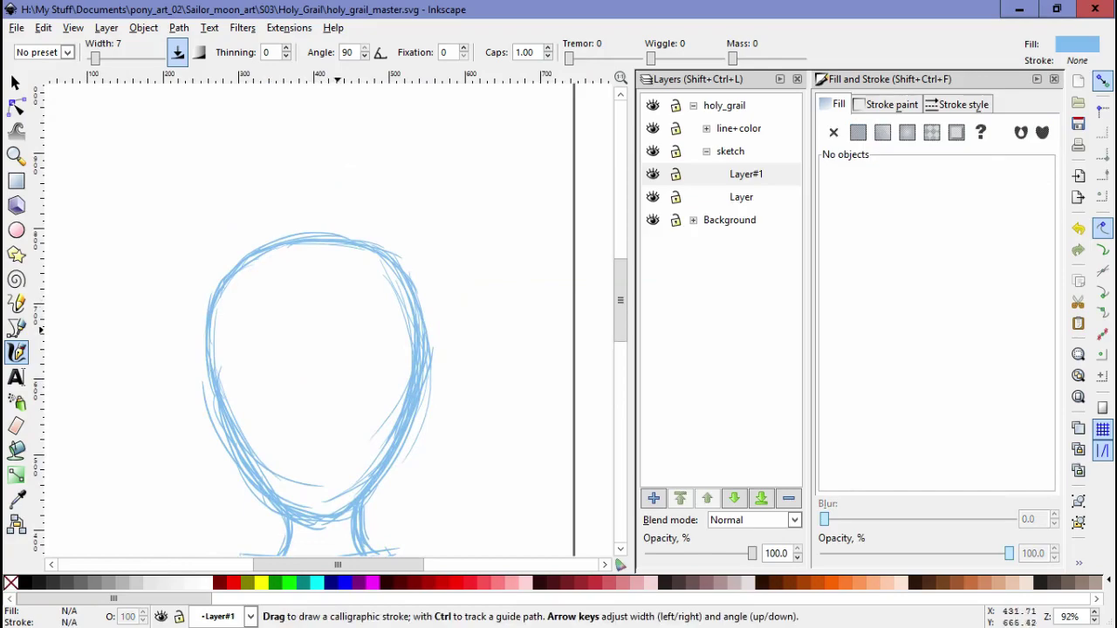
drag(259, 217, 312, 253)
scroll(329, 166, up, 2)
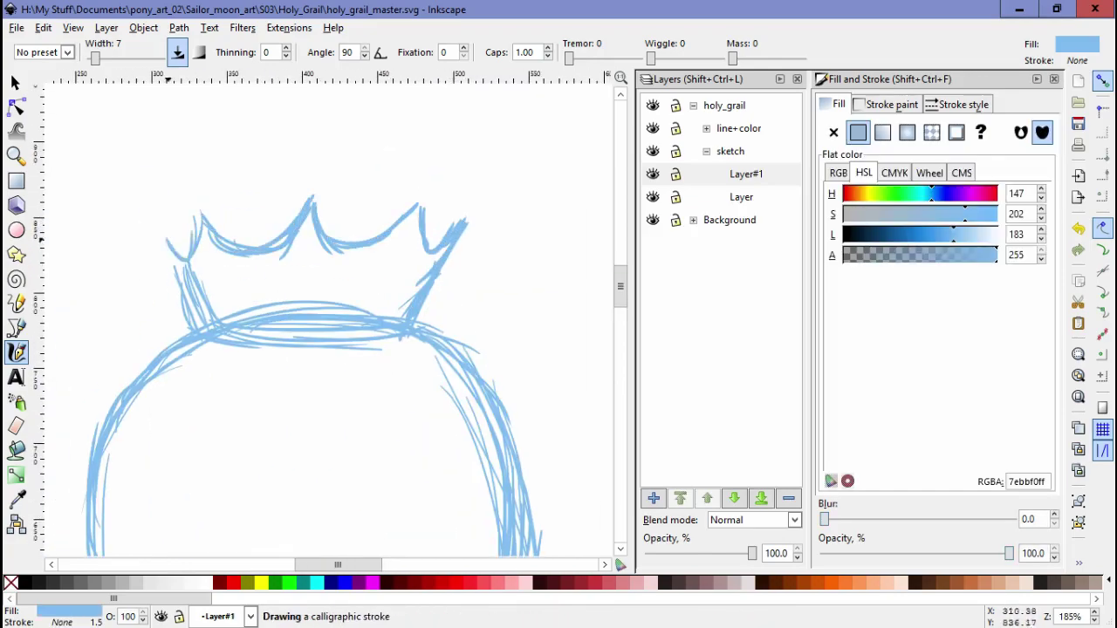
drag(197, 206, 199, 199)
drag(306, 194, 308, 185)
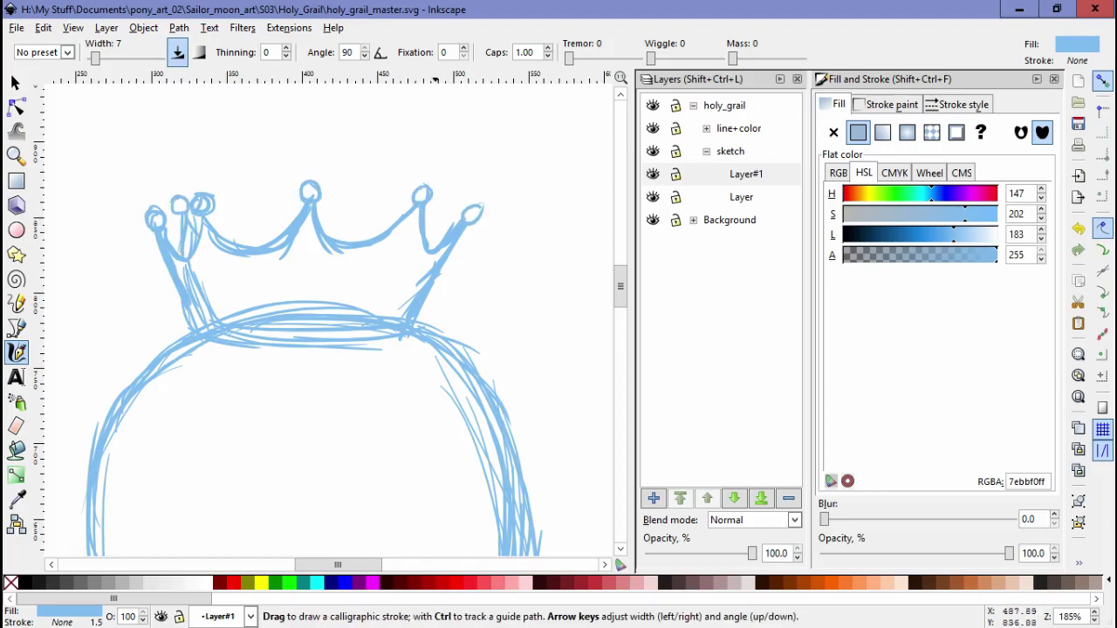
Step: Sketch two slanted straps below the crown and the curved upper edge of the wide band across the cup
drag(441, 218, 458, 53)
drag(292, 179, 253, 297)
drag(362, 179, 397, 296)
drag(118, 289, 541, 276)
drag(502, 288, 371, 303)
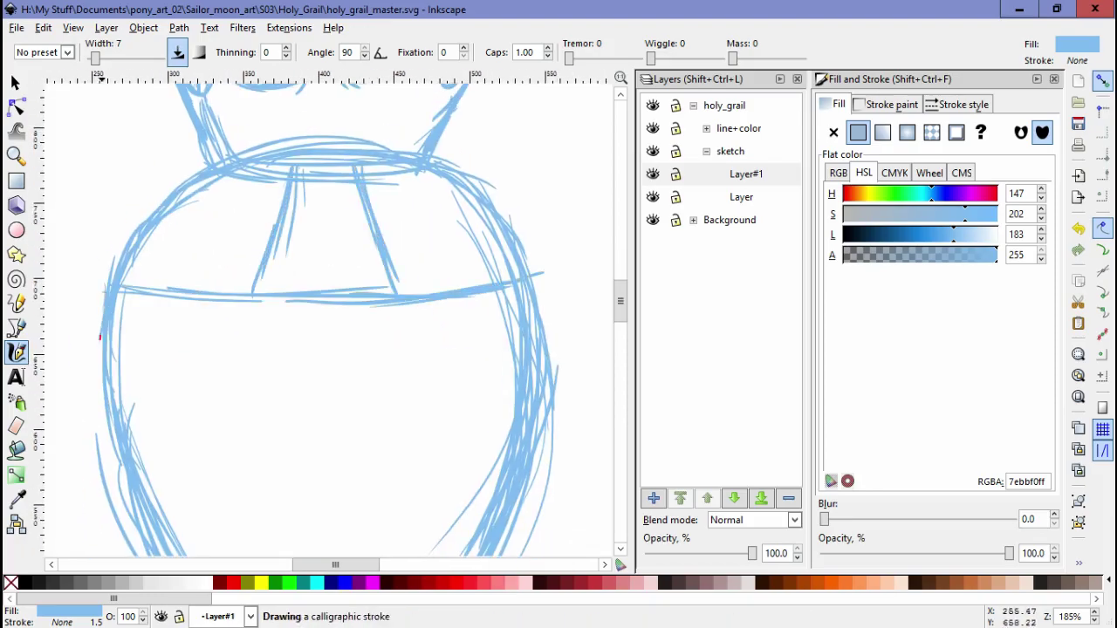
Step: Sketch the wide band's lower edge, plus the narrow band and the collar near the base of the cup
drag(102, 338, 468, 377)
drag(559, 265, 341, 383)
drag(340, 382, 340, 184)
drag(279, 389, 424, 373)
drag(293, 351, 499, 356)
drag(262, 330, 441, 328)
drag(292, 339, 515, 335)
Step: Sketch a row of scallops topped with small loops across the lower part of the cup
drag(393, 332, 394, 372)
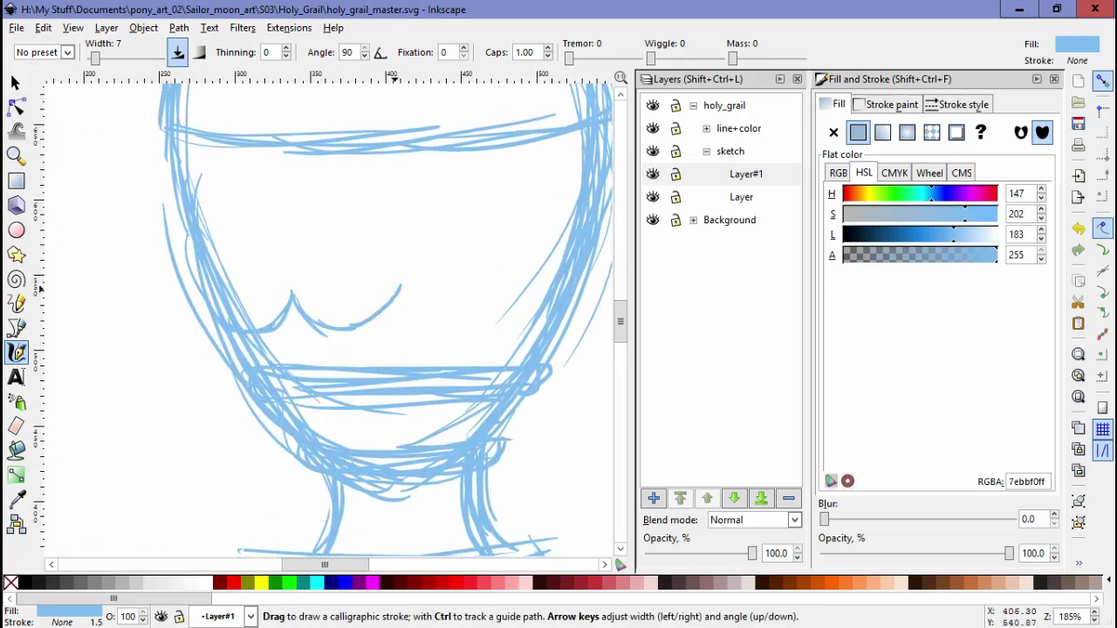
drag(397, 288, 576, 305)
drag(297, 292, 292, 269)
drag(401, 293, 397, 262)
drag(522, 295, 517, 268)
drag(567, 301, 528, 328)
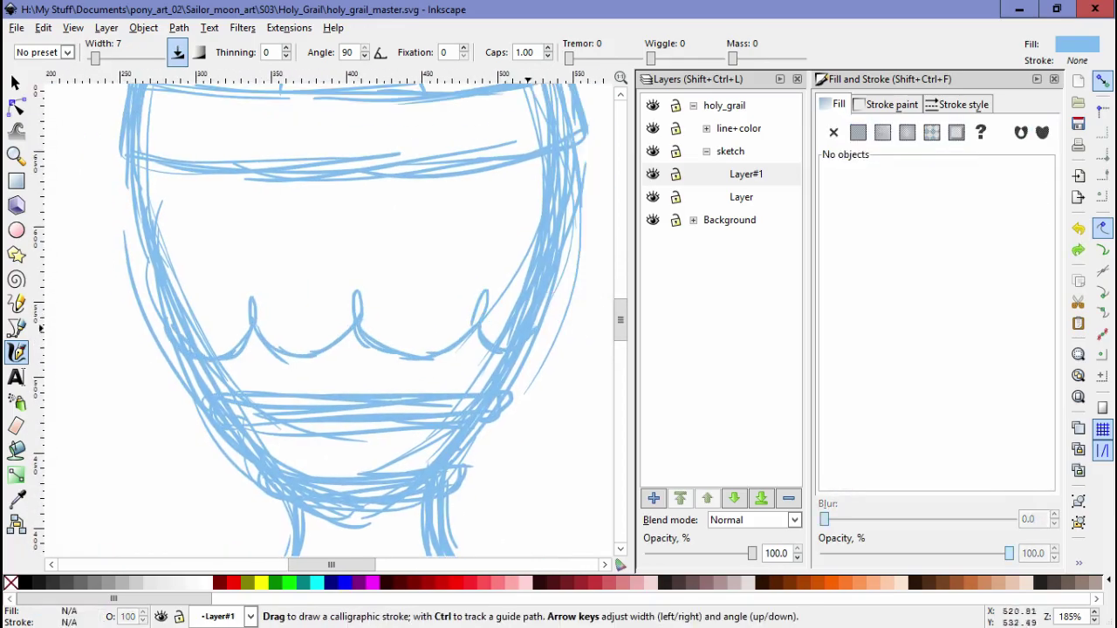
Step: Reinforce the upper and lower edges of the wide band and sketch its end on each side of the cup
scroll(331, 315, down, 5)
ctrl+scroll(331, 314, down, 1)
scroll(332, 314, up, 5)
drag(291, 304, 333, 303)
drag(212, 360, 520, 346)
drag(185, 306, 180, 356)
drag(171, 301, 328, 303)
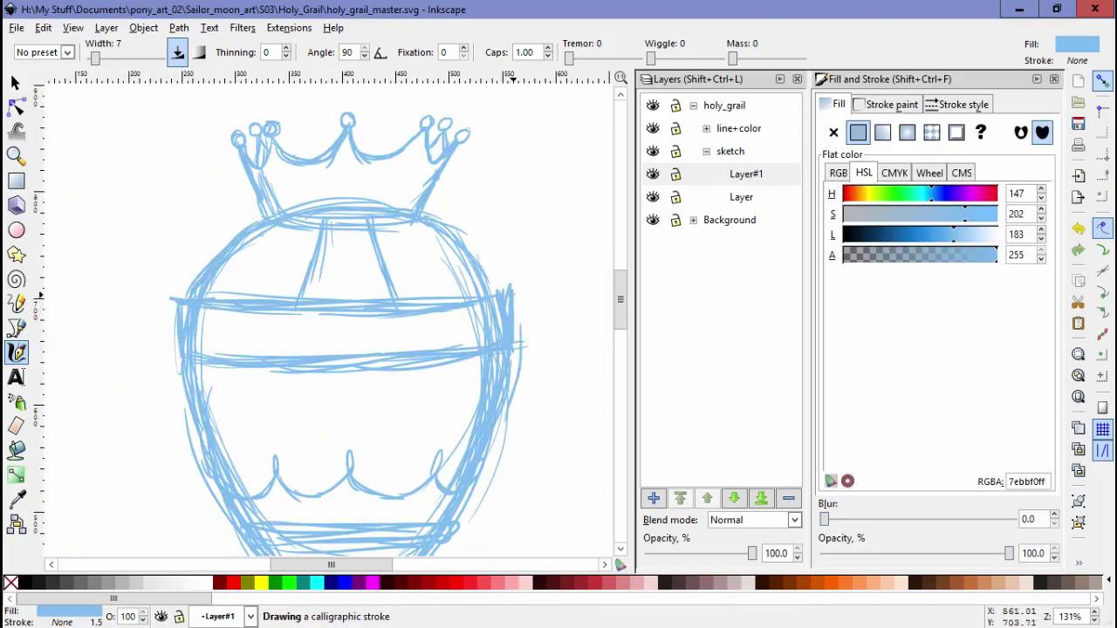
Step: Strengthen the cup's shoulders and side, extend the wide band's upper edge and thicken the straps below the crown
drag(454, 224, 506, 288)
drag(244, 229, 180, 298)
drag(206, 337, 174, 469)
ctrl+scroll(332, 314, down, 3)
ctrl+scroll(288, 306, up, 2)
drag(194, 307, 438, 311)
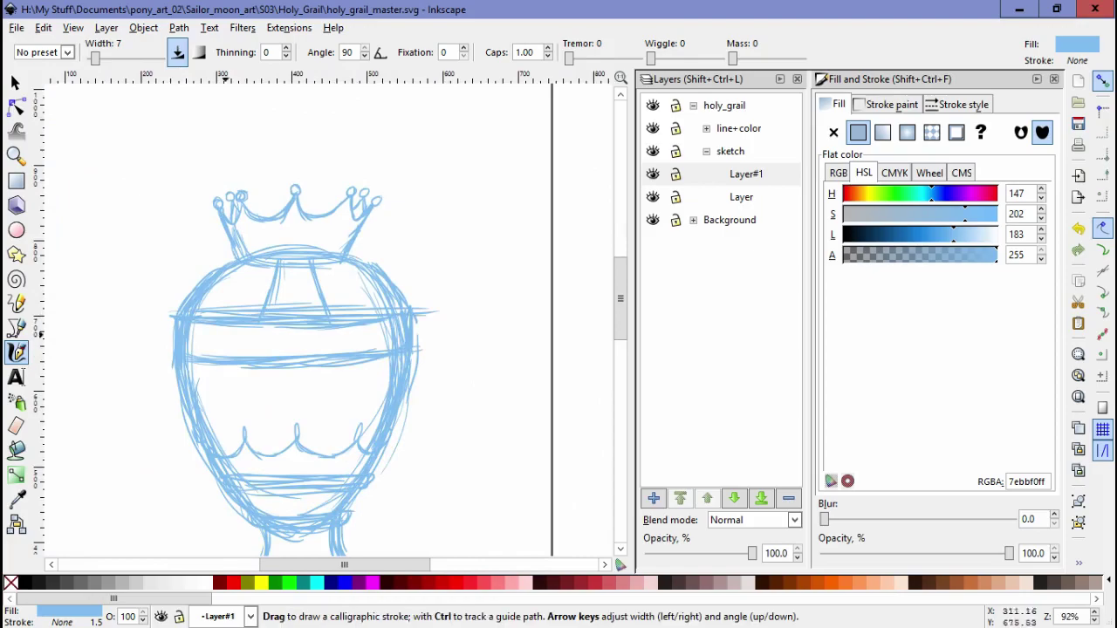
drag(271, 292, 266, 306)
Step: Add another sketch layer and sketch a crescent moon rising out of the crown
ctrl+scroll(270, 301, up, 2)
key(ctrl+shift+n)
key(Return)
ctrl+scroll(332, 262, down, 2)
drag(365, 194, 315, 297)
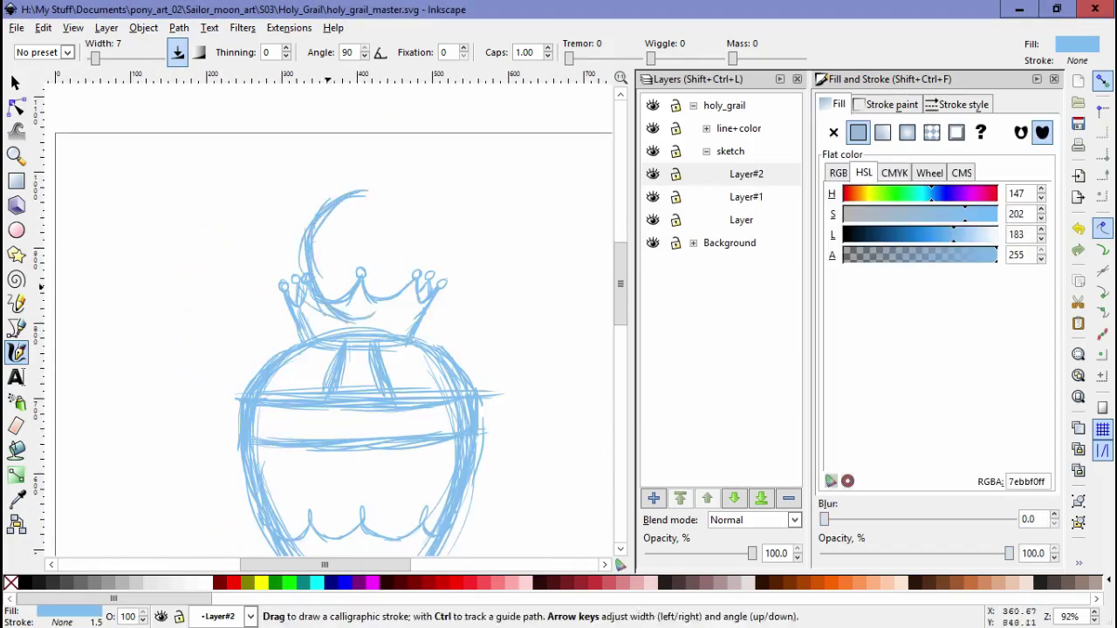
drag(410, 261, 340, 323)
drag(370, 192, 336, 283)
drag(405, 249, 327, 262)
Step: Sketch a feathered wing extending outward from the cup on the side nearest the color swatches
scroll(332, 315, down, 3)
scroll(331, 314, left, 3)
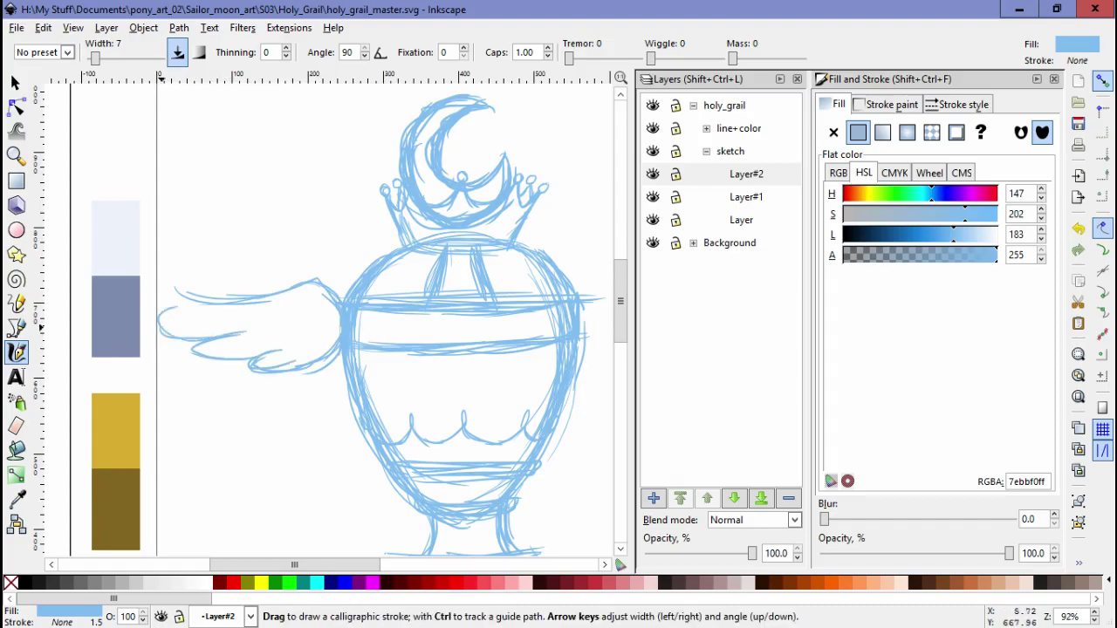
drag(188, 323, 262, 371)
drag(218, 297, 305, 288)
Step: Duplicate the wing strokes, flip the copy horizontally and place it against the opposite side of the cup
key(s)
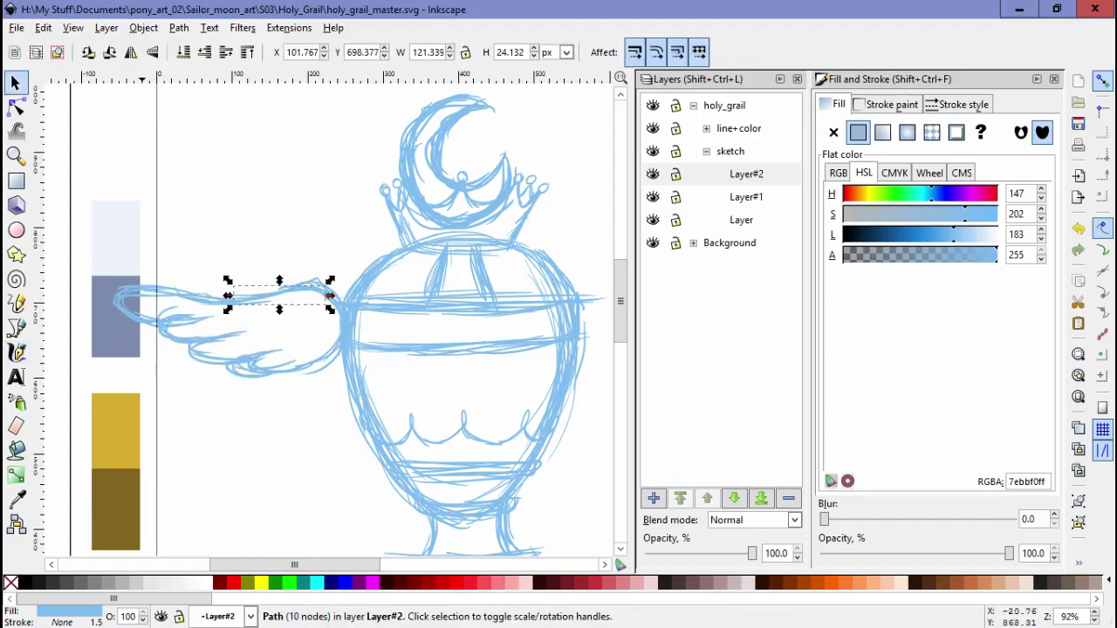
drag(80, 257, 353, 403)
drag(192, 308, 506, 314)
scroll(349, 314, right, 3)
key(ctrl+d)
key(h)
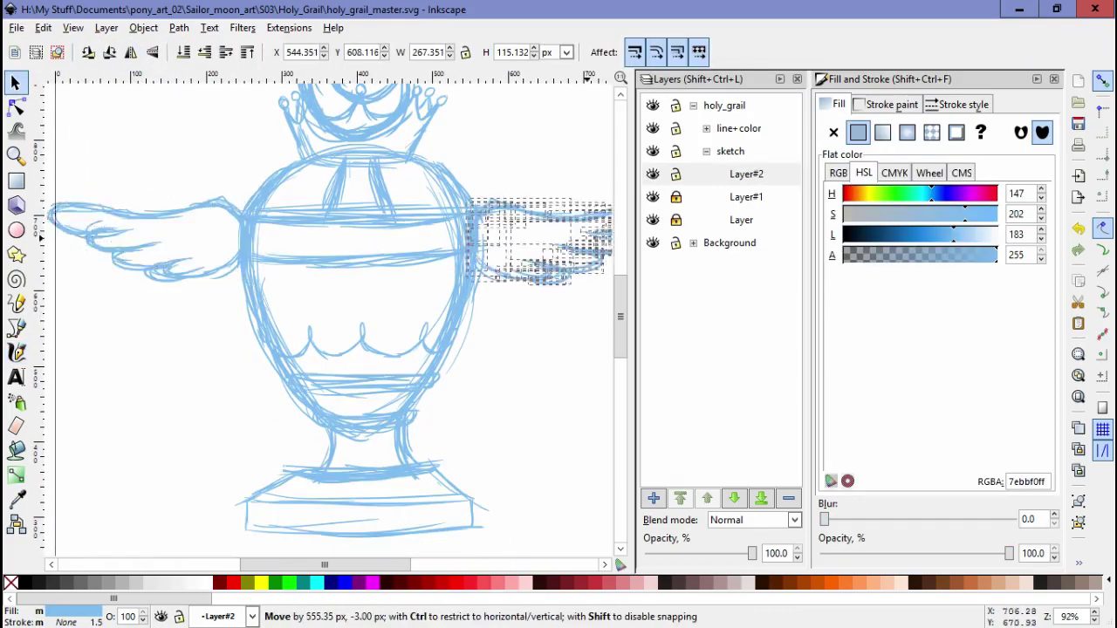
key(Escape)
Step: Group the strokes of the original wing and select both wing groups together
scroll(349, 314, left, 3)
click(219, 315)
key(ctrl+g)
key(minus)
shift+click(479, 314)
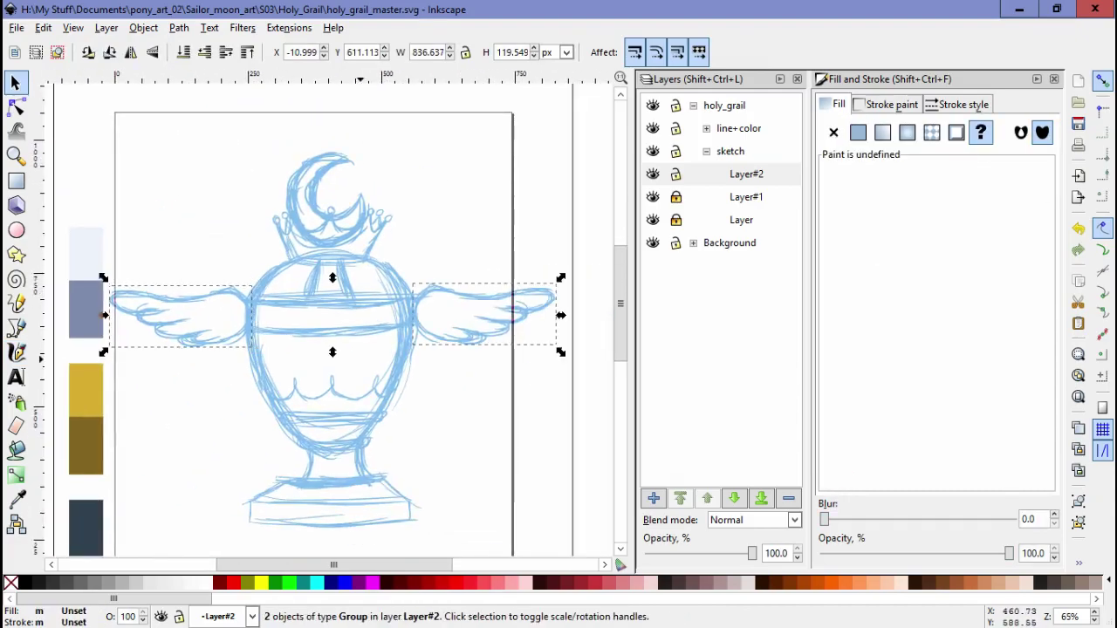
click(143, 28)
click(183, 486)
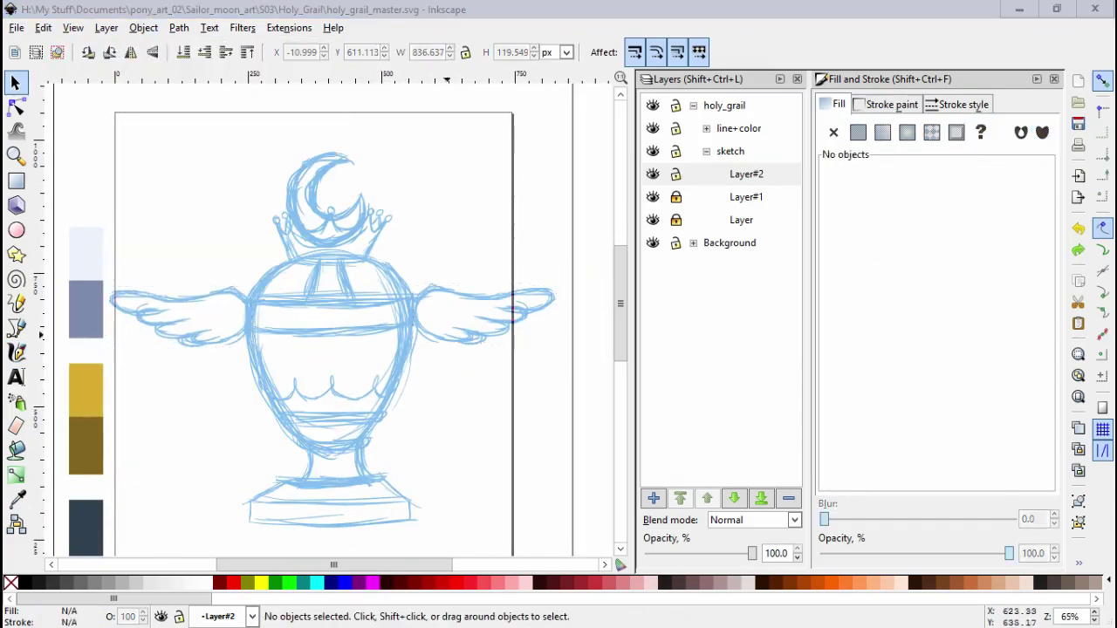
Step: Lock Layer#2 and unlock Layer#1 for editing
key(Escape)
click(675, 174)
key(c)
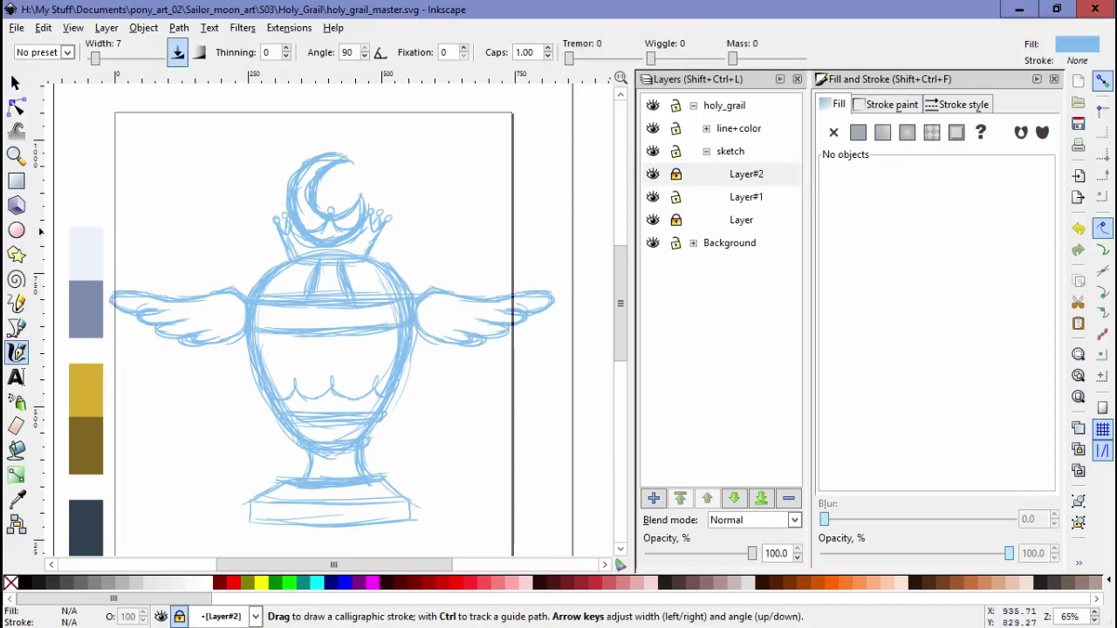
click(676, 197)
Step: Select the strokes forming the wide band's edge in Layer#1 and group them
key(plus)
key(plus)
key(s)
key(ctrl+a)
drag(334, 394, 335, 316)
key(ctrl+g)
key(Escape)
key(ctrl+a)
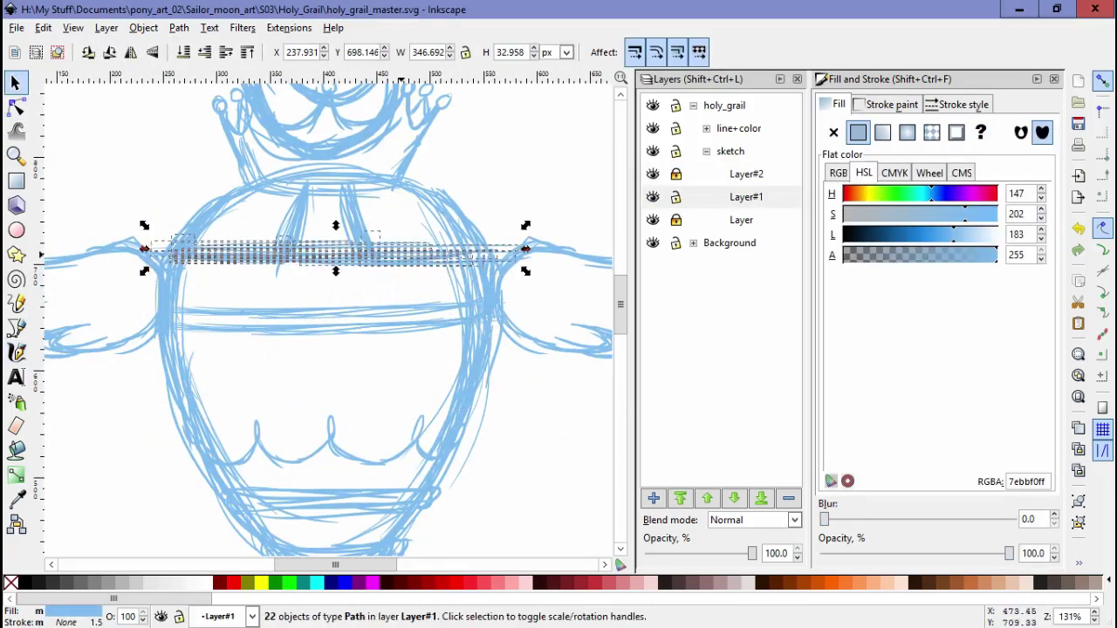
key(ctrl+g)
drag(437, 236, 427, 269)
Step: Single out the group of horizontal strokes beside the crown and move it level with the crown's base
key(Escape)
key(Tab)
key(Tab)
key(Tab)
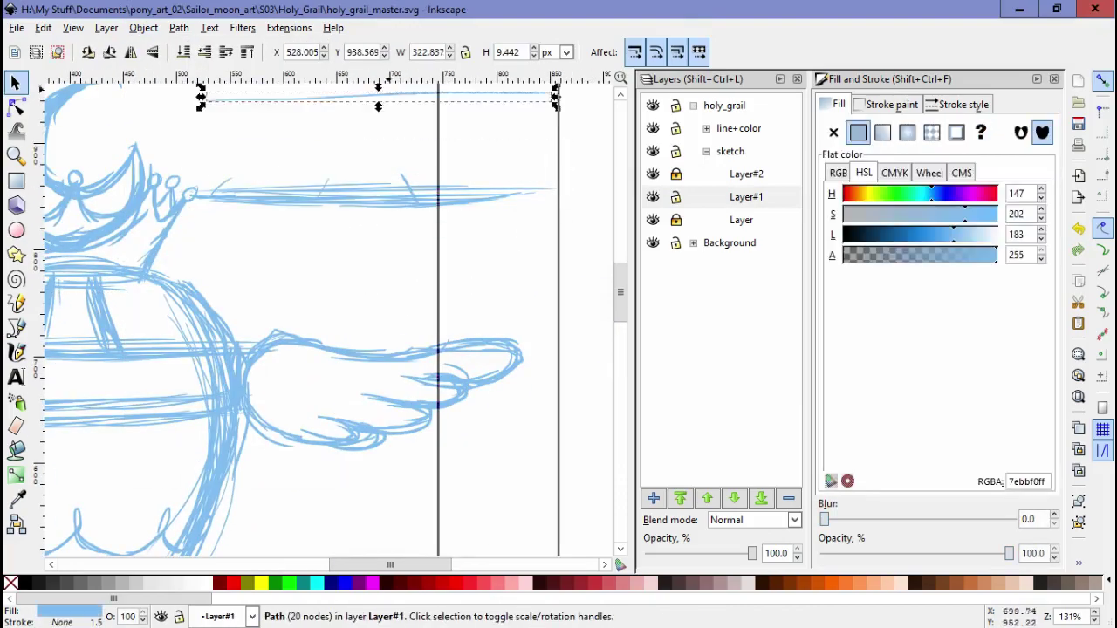
scroll(327, 318, up, 2)
key(Escape)
key(Tab)
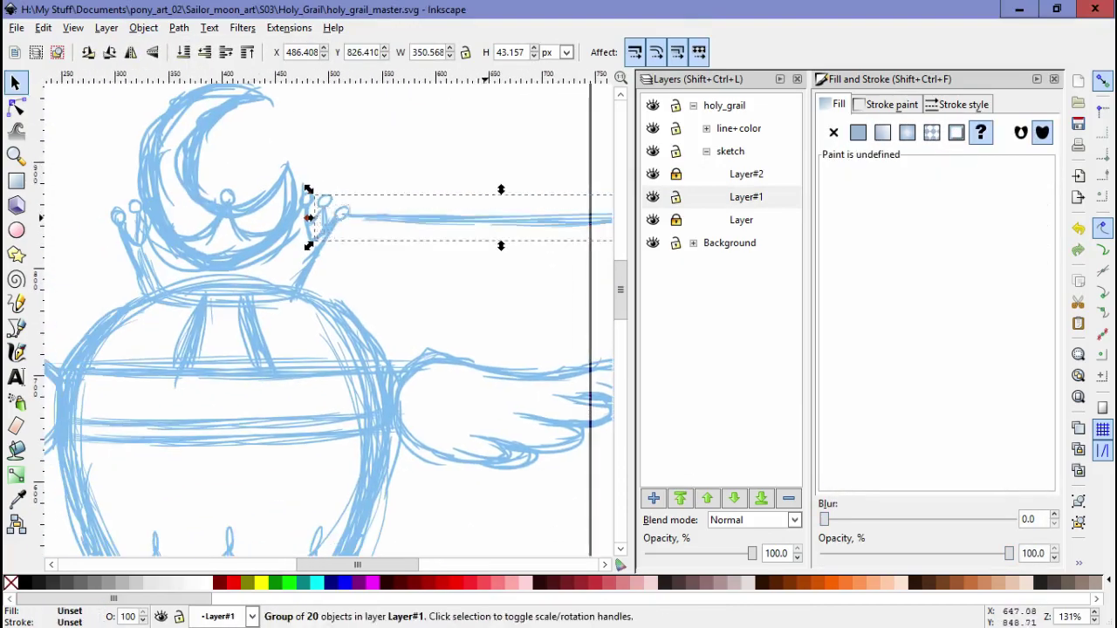
drag(573, 287, 235, 209)
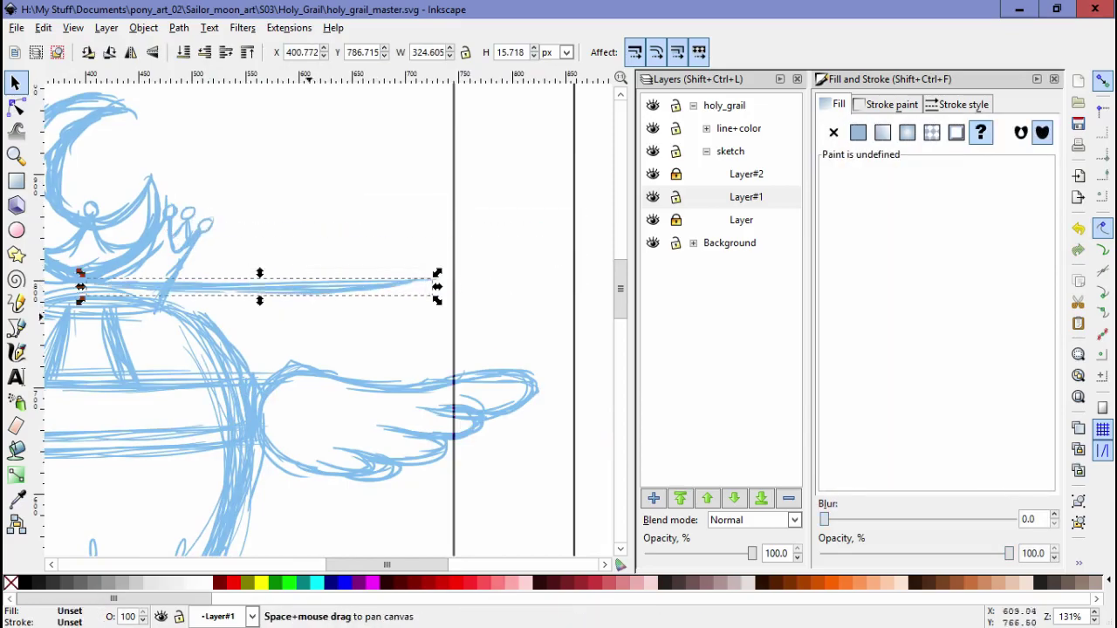
Step: Move the leftover group of horizontal strokes clear of the goblet and deselect everything
scroll(327, 319, left, 3)
key(Escape)
click(398, 345)
key(ctrl+z)
key(alt+o)
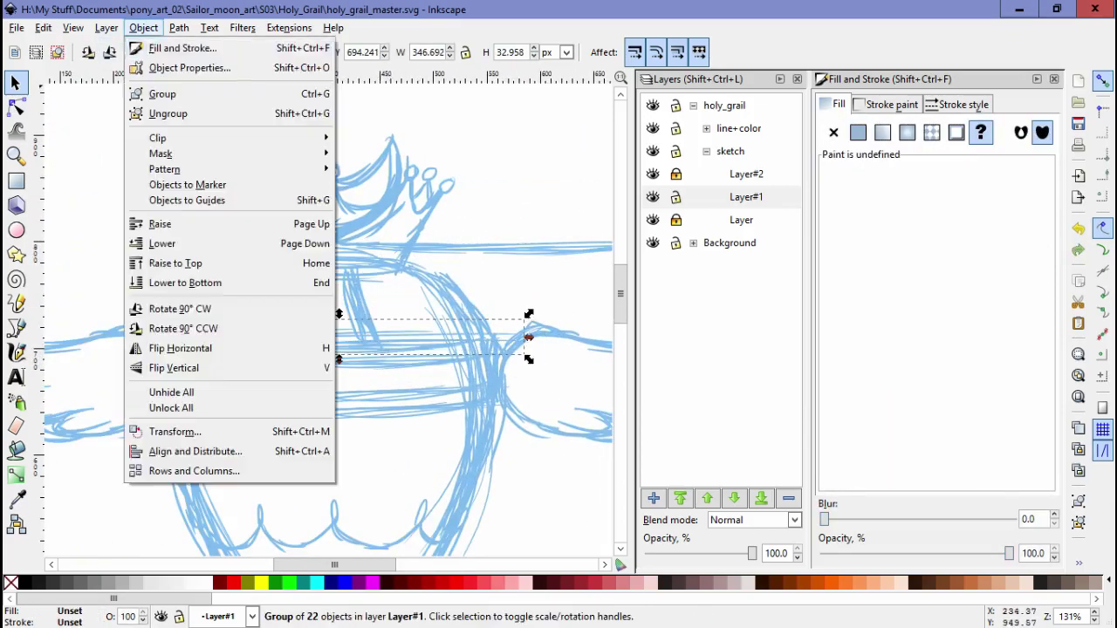
key(Escape)
drag(511, 292, 149, 199)
key(Escape)
scroll(328, 318, down, 2)
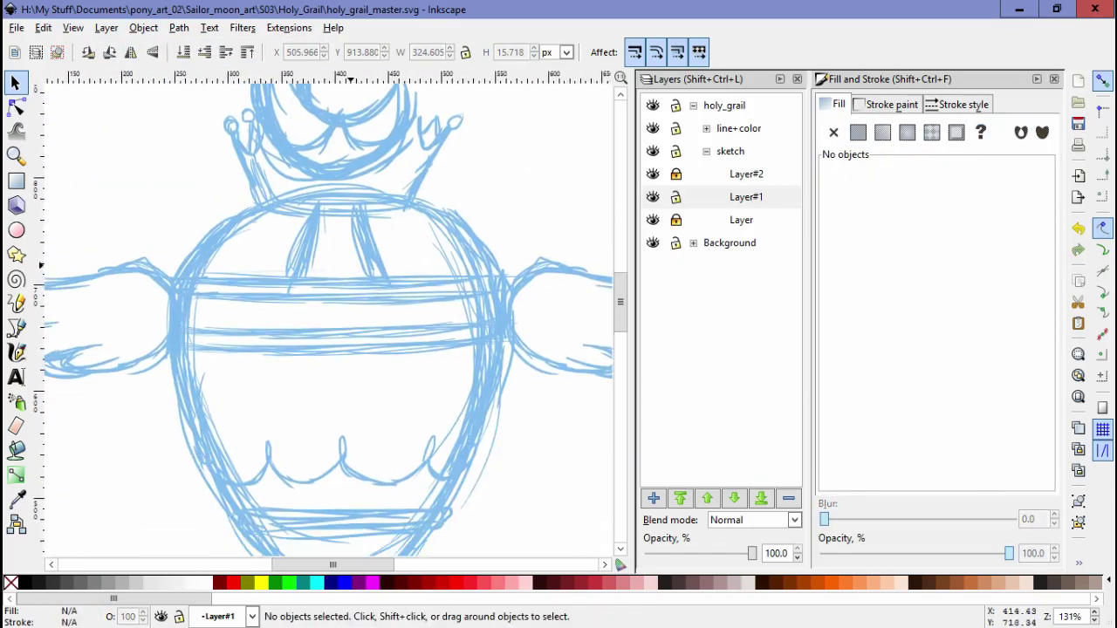
Step: Add a new sketch layer and sketch round and diamond-shaped gems inside the wide band
key(c)
key(plus)
key(plus)
scroll(327, 319, down, 2)
key(minus)
key(minus)
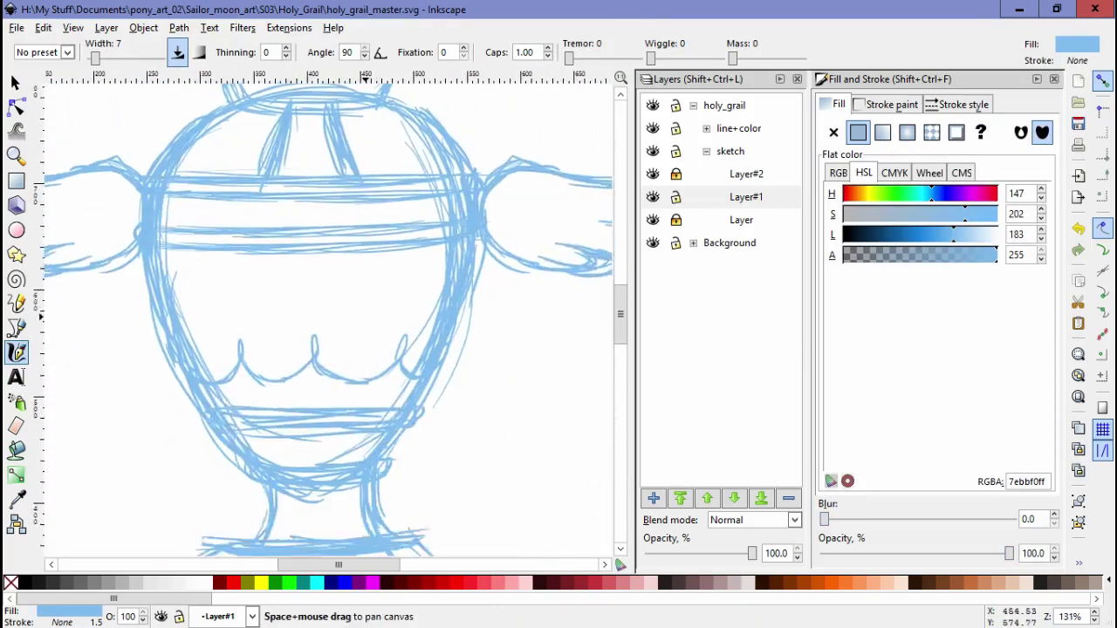
scroll(328, 319, up, 3)
key(shift+ctrl+n)
key(Return)
key(plus)
drag(320, 340, 320, 342)
drag(236, 339, 441, 347)
Step: Duplicate the gems and place the copies along the wide band on both sides of the central round gem
key(s)
key(ctrl+d)
click(334, 354)
key(ctrl+d)
drag(334, 354, 160, 354)
click(413, 353)
drag(412, 353, 97, 349)
key(Escape)
Step: Sketch purple diamond-shaped gems stacked between the two straps above the wide band
scroll(234, 299, down, 4)
scroll(323, 314, up, 5)
click(15, 352)
drag(269, 316, 305, 312)
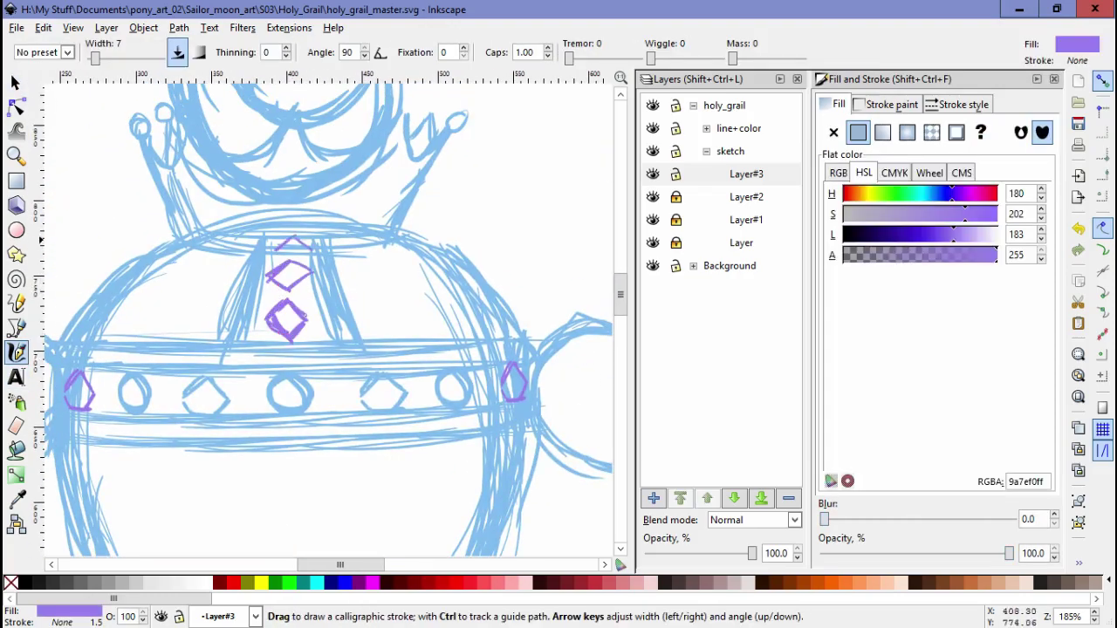
Step: Hide Layer#2 and make Layer#1 the active layer
scroll(322, 314, up, 3)
click(653, 196)
click(746, 219)
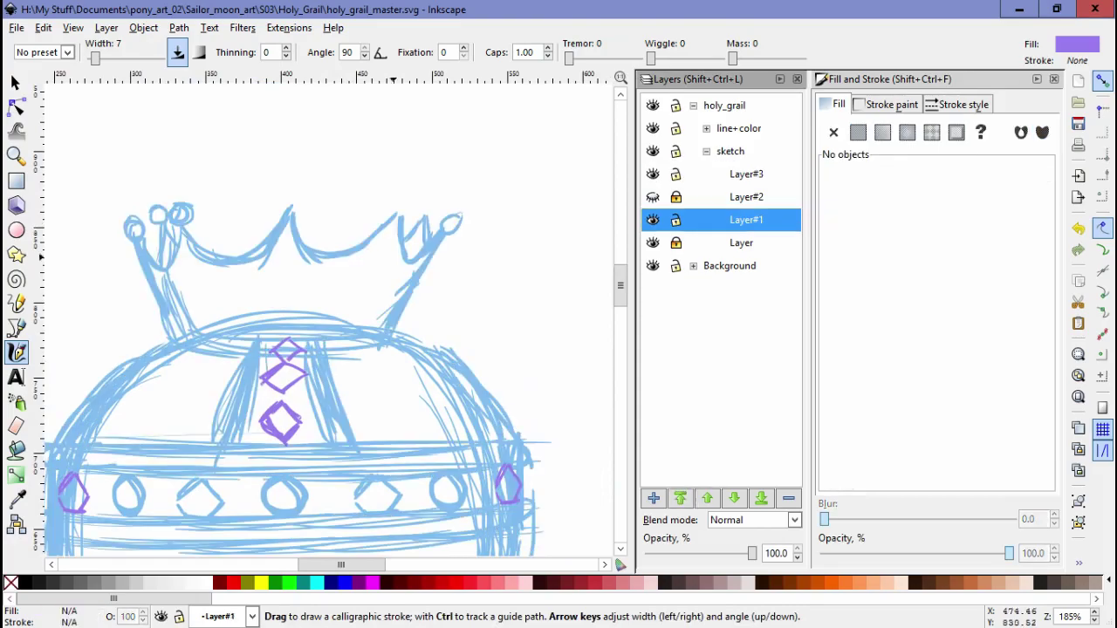
Step: Select the crown strokes in Layer#1 and recolor them purple, a084f6ff
key(s)
key(ctrl+a)
key(d)
click(281, 374)
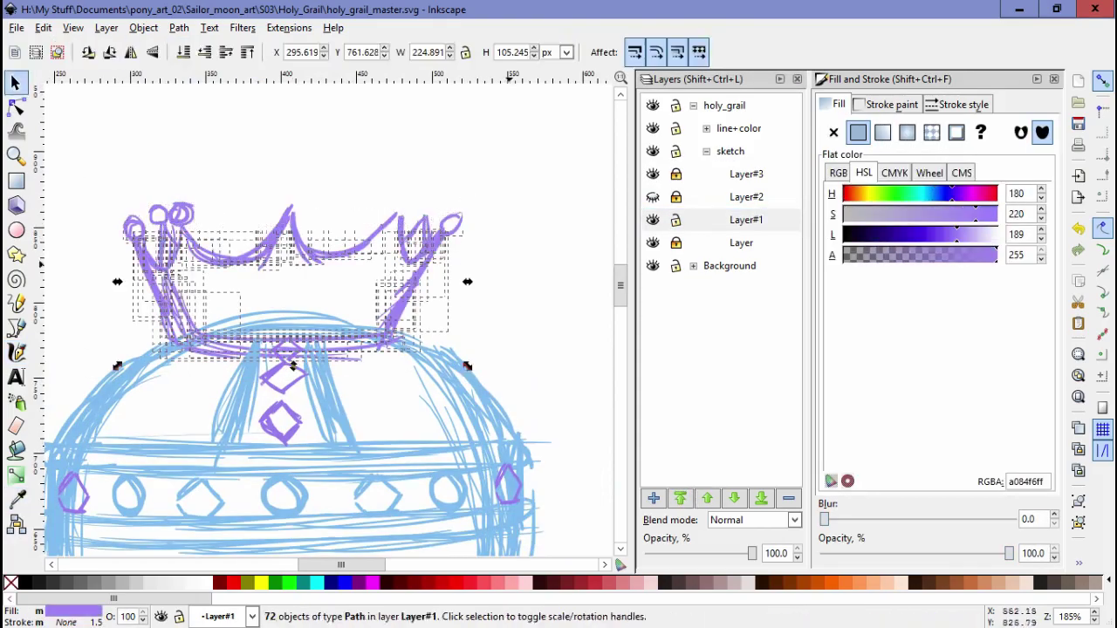
key(Escape)
Step: Sketch the missing balls on the crown's points, a second scalloped line below them and oval gems on the crown
key(c)
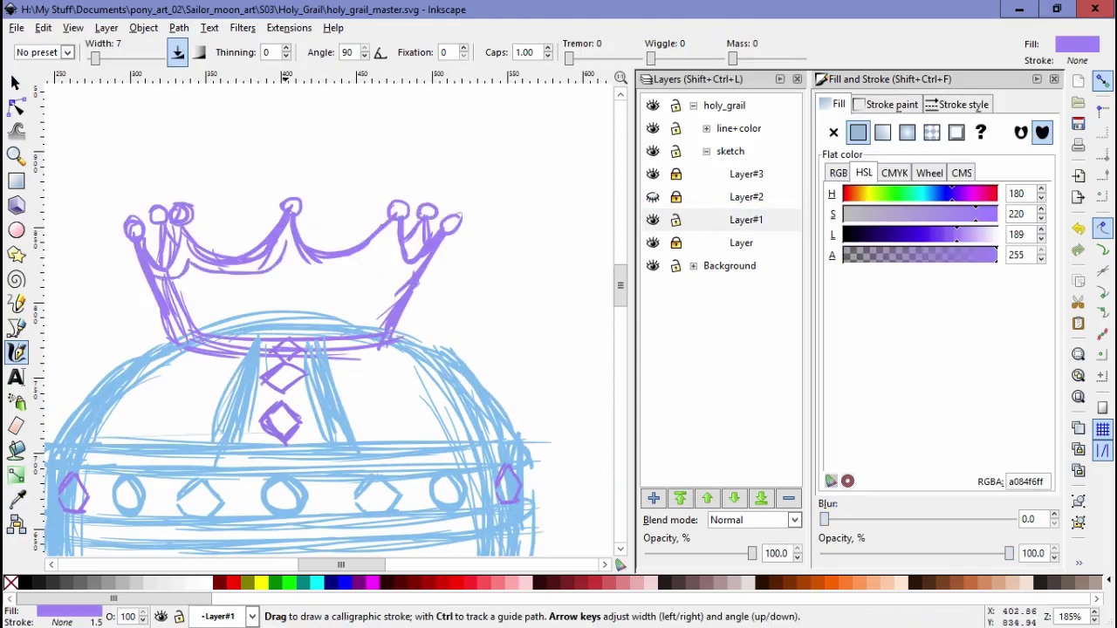
drag(278, 306, 288, 308)
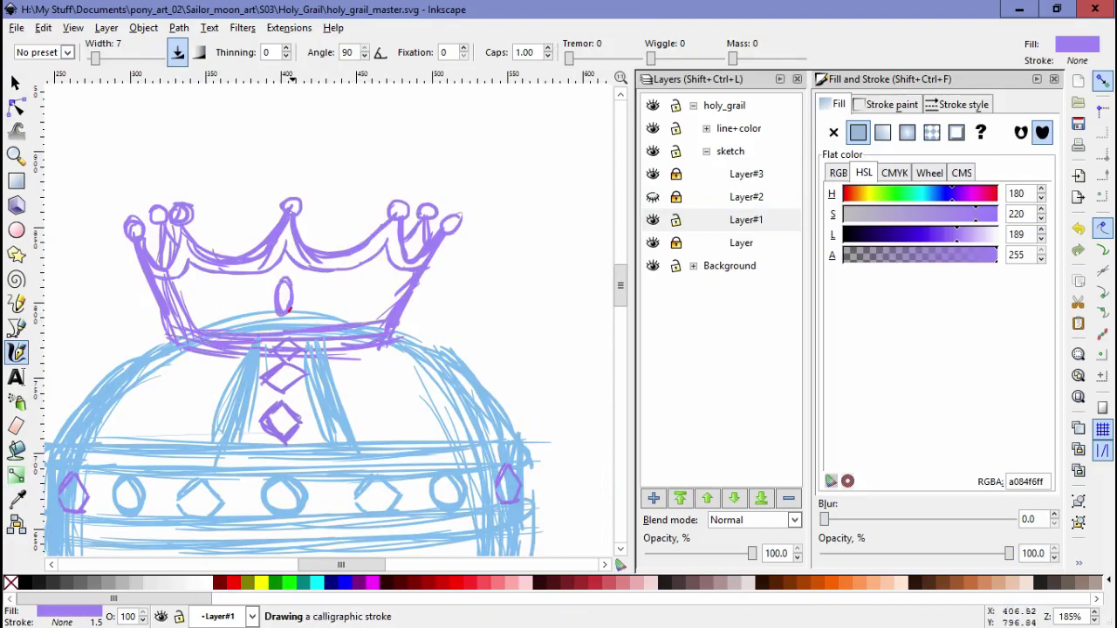
drag(362, 305, 367, 301)
scroll(376, 288, down, 10)
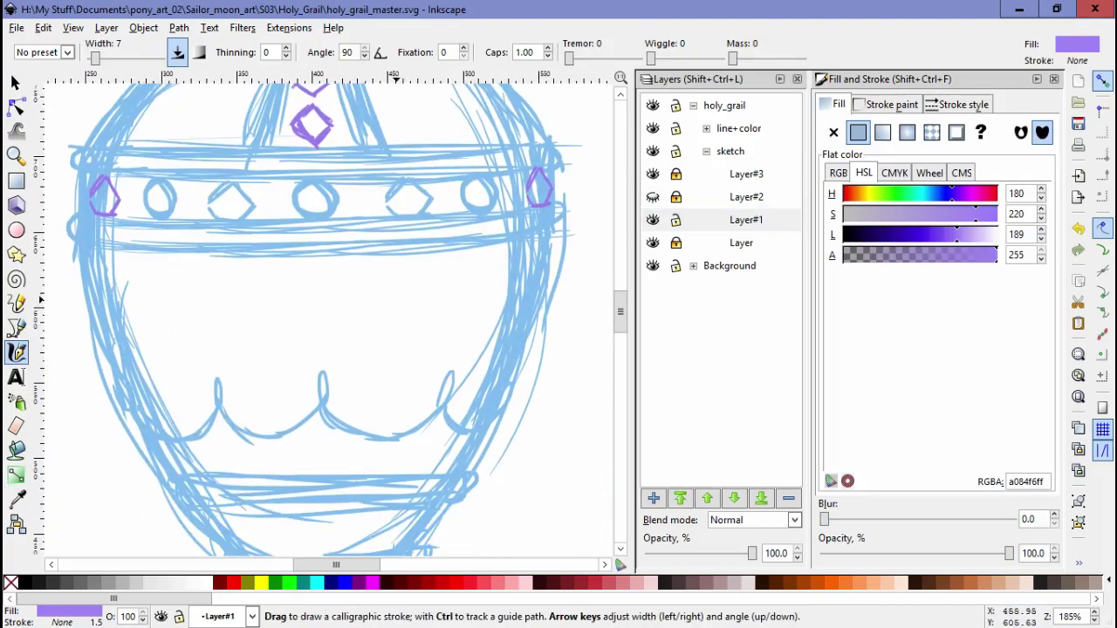
scroll(376, 288, up, 10)
Step: Show Layer#2 again and lock Layer#1
click(652, 197)
click(675, 219)
key(s)
key(minus)
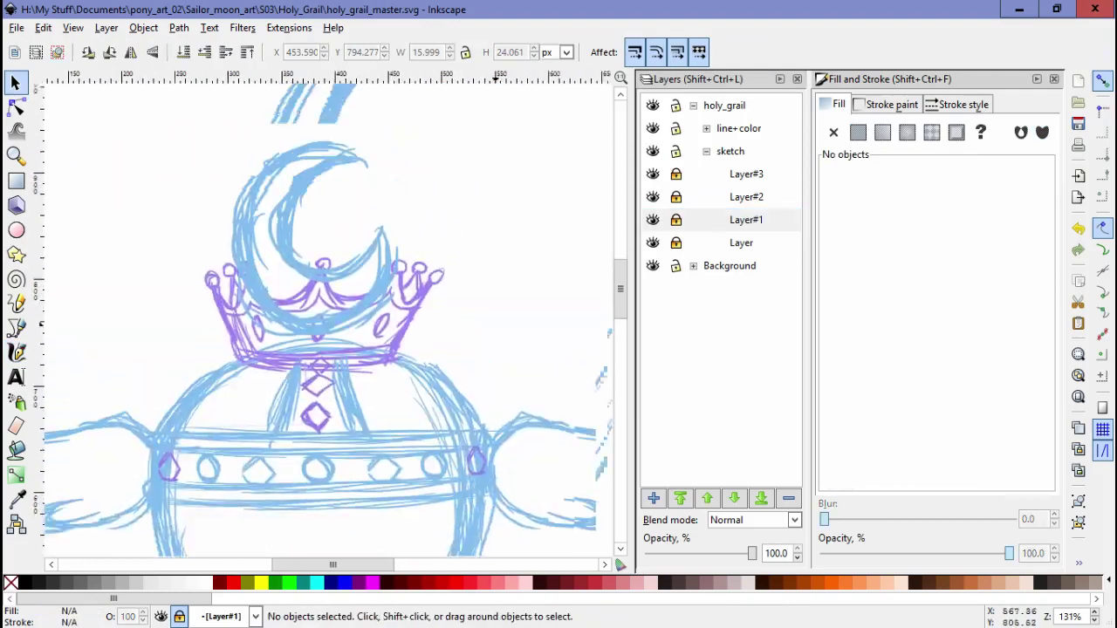
Step: Move Layer#2, which holds the crescent moon, below Layer#1 in the layer stack
scroll(327, 314, up, 1)
key(ctrl+Page_Up)
key(ctrl+a)
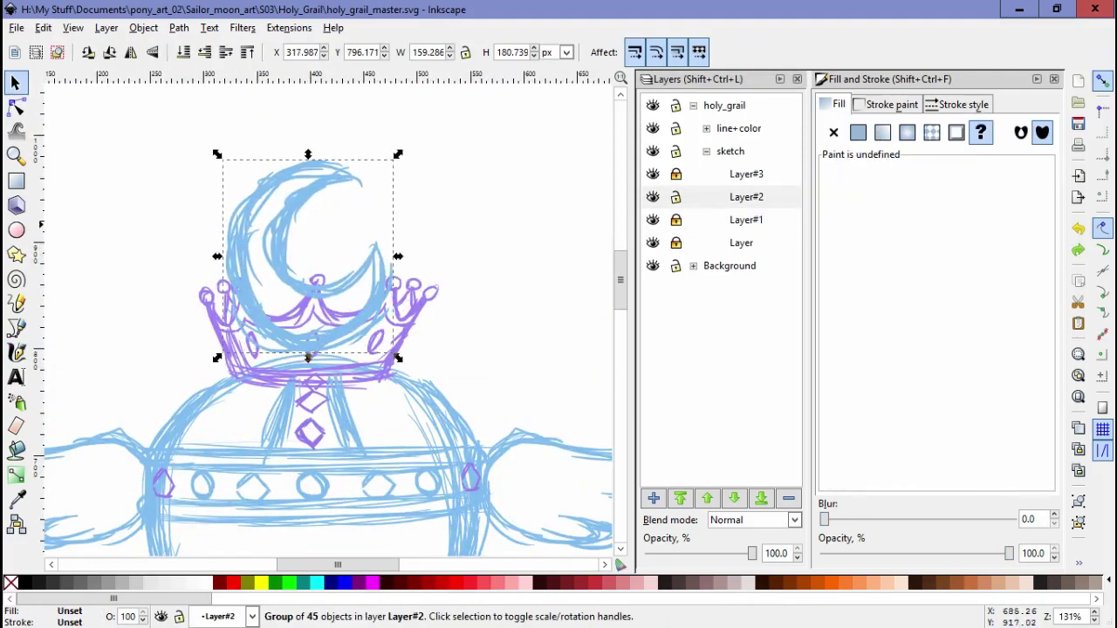
key(shift+ctrl+Page_Down)
key(Escape)
Step: Select the sketch across all layers, scale it down to about 700 px wide and switch the page to landscape
key(minus)
key(minus)
key(minus)
key(ctrl+alt+a)
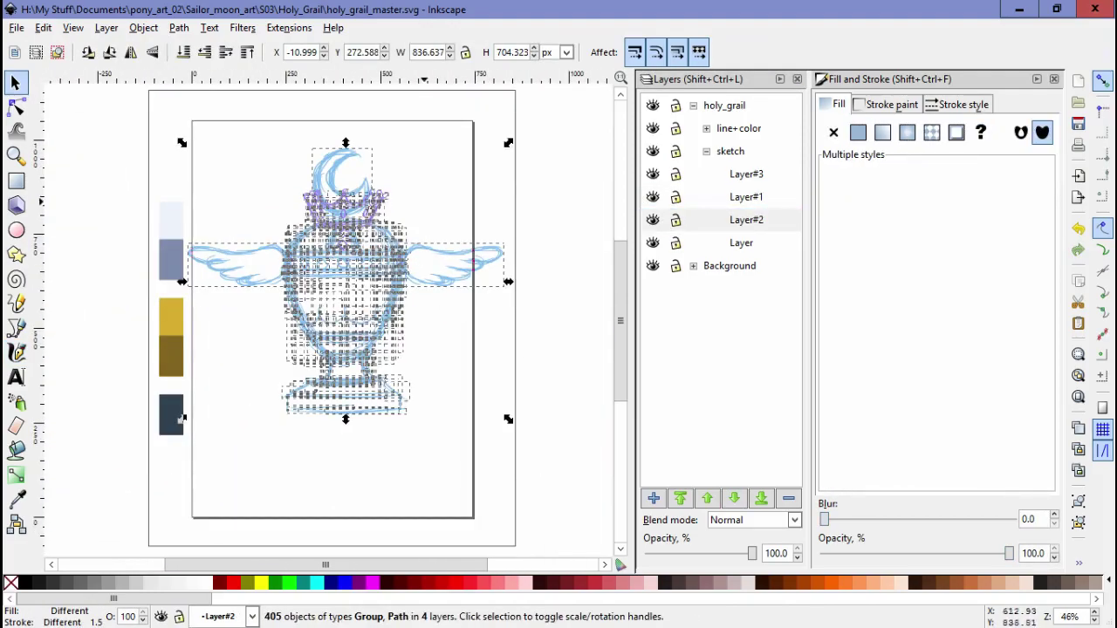
drag(479, 166, 425, 217)
click(574, 218)
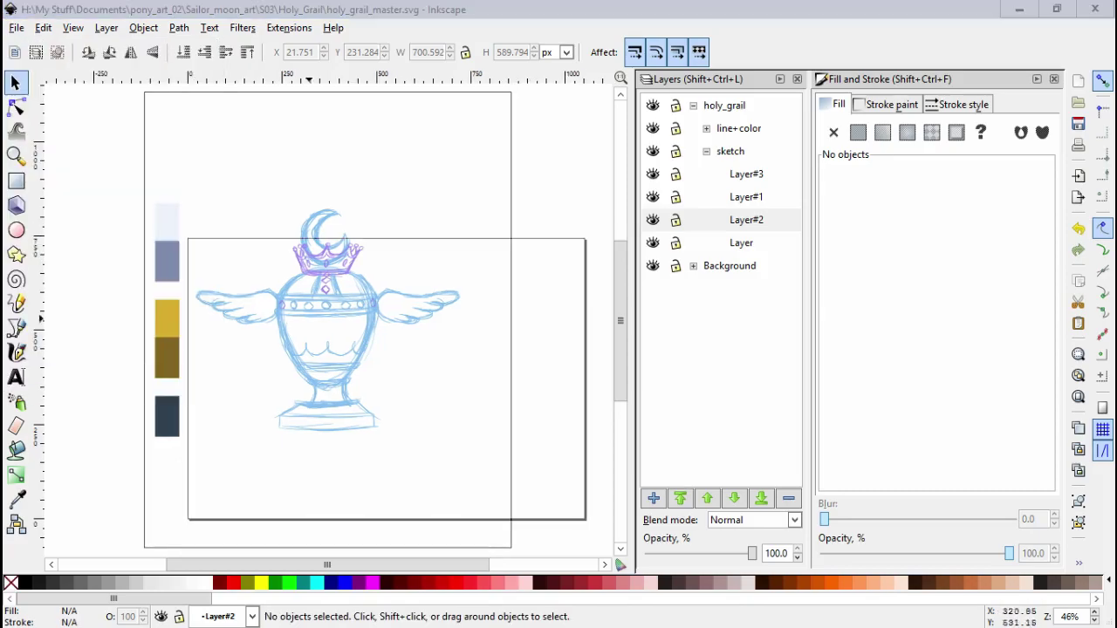
Step: Centre the whole sketch on the landscape page and scale it up proportionally to about 787 px wide
key(ctrl+alt+a)
key(ctrl+alt+KP_5)
key(Escape)
key(ctrl+alt+a)
drag(524, 257, 540, 242)
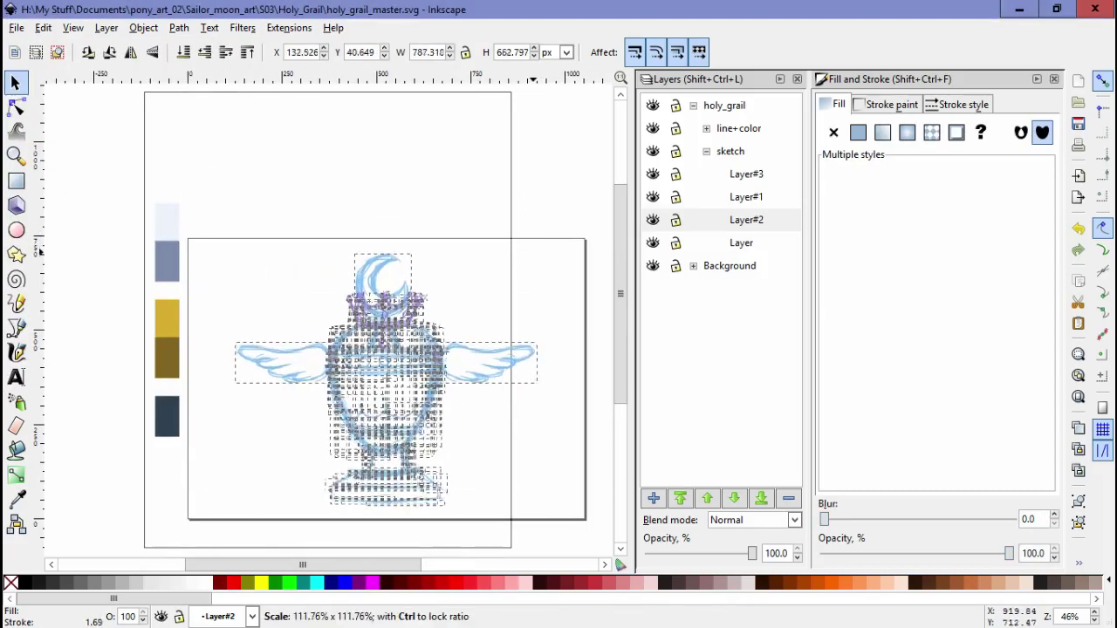
key(Escape)
Step: Turn the white background rectangle to landscape around the page and realign the color swatches beside it
drag(113, 164, 200, 481)
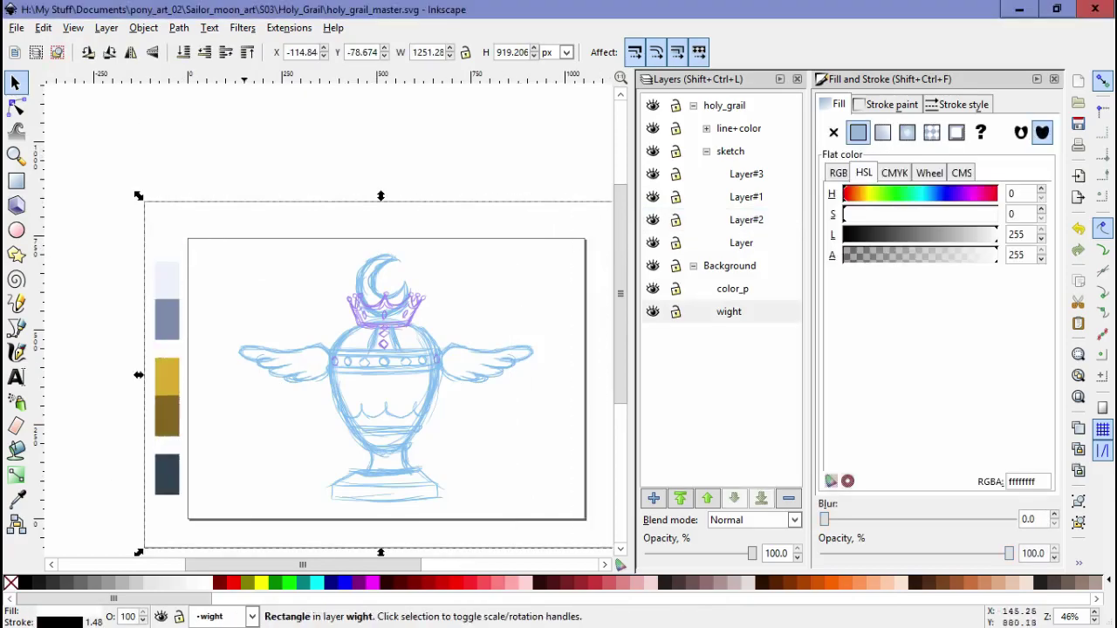
key(3)
key(Escape)
key(z)
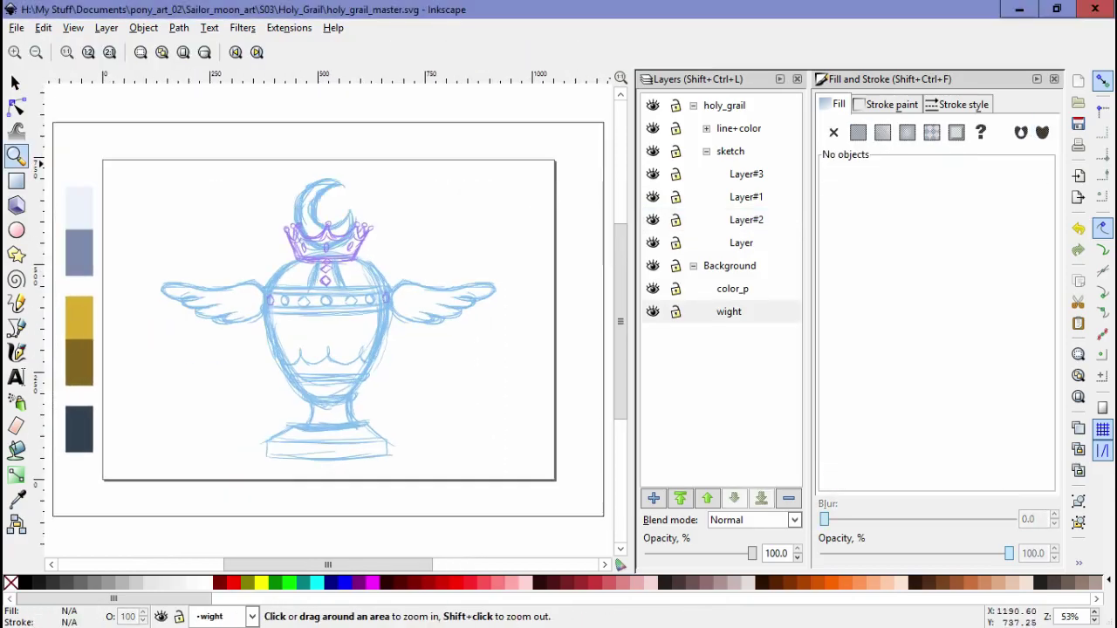
Step: Lock the sketch and wight layers and add a new sublayer inside the line layer
key(b)
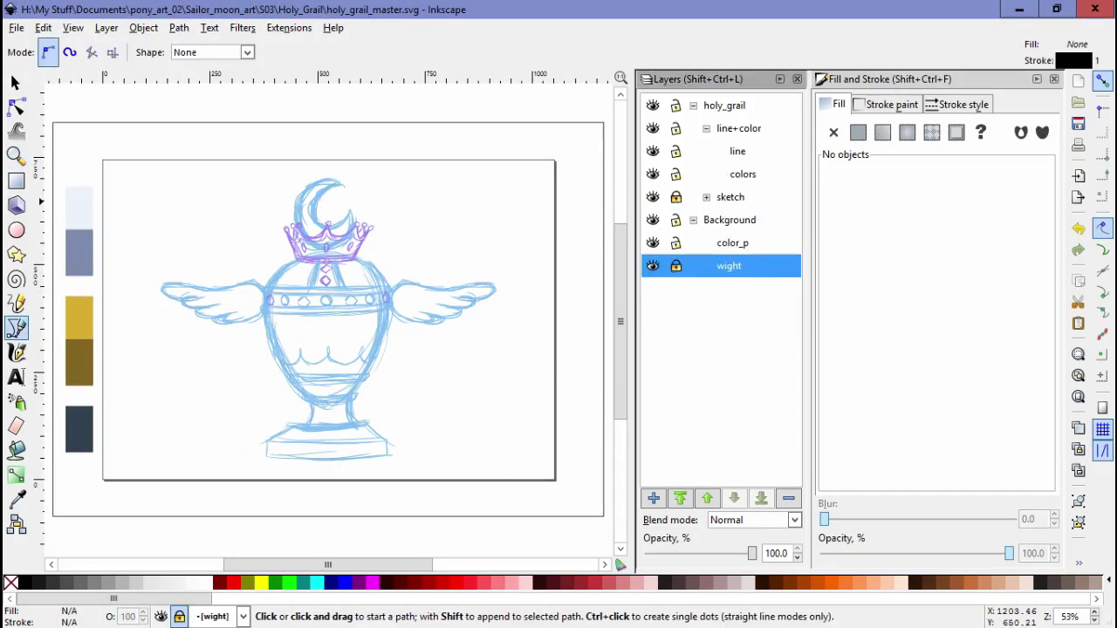
click(737, 151)
key(shift+ctrl+n)
click(649, 345)
click(581, 402)
key(Return)
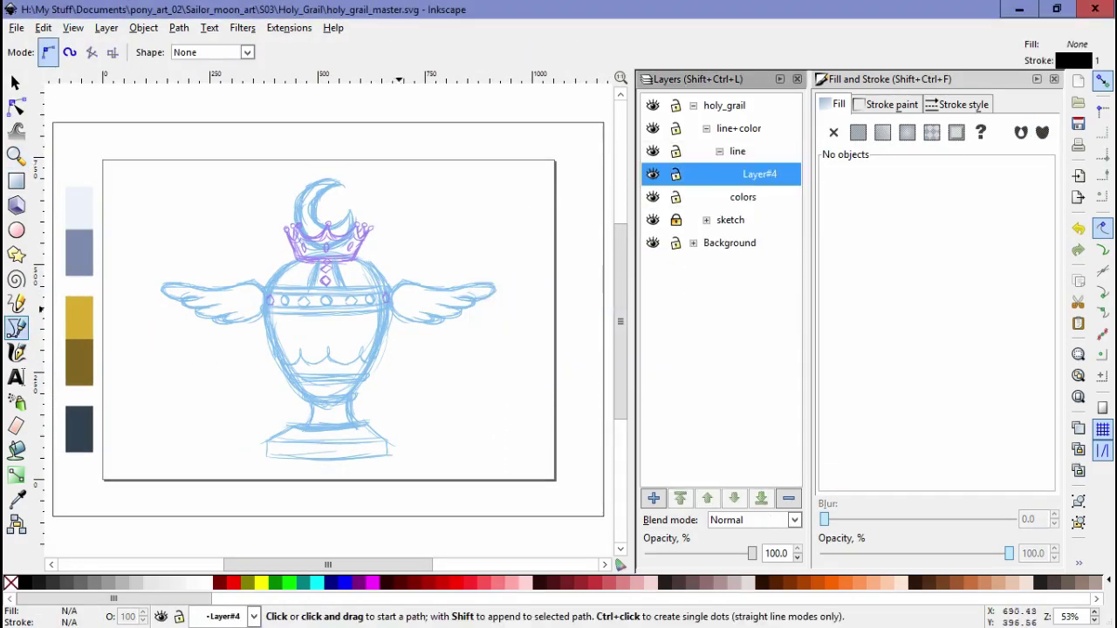
Step: Trace the grail's bowl and neck as one open Bezier path about 283 px wide and 416 px tall
key(s)
key(plus)
key(plus)
key(b)
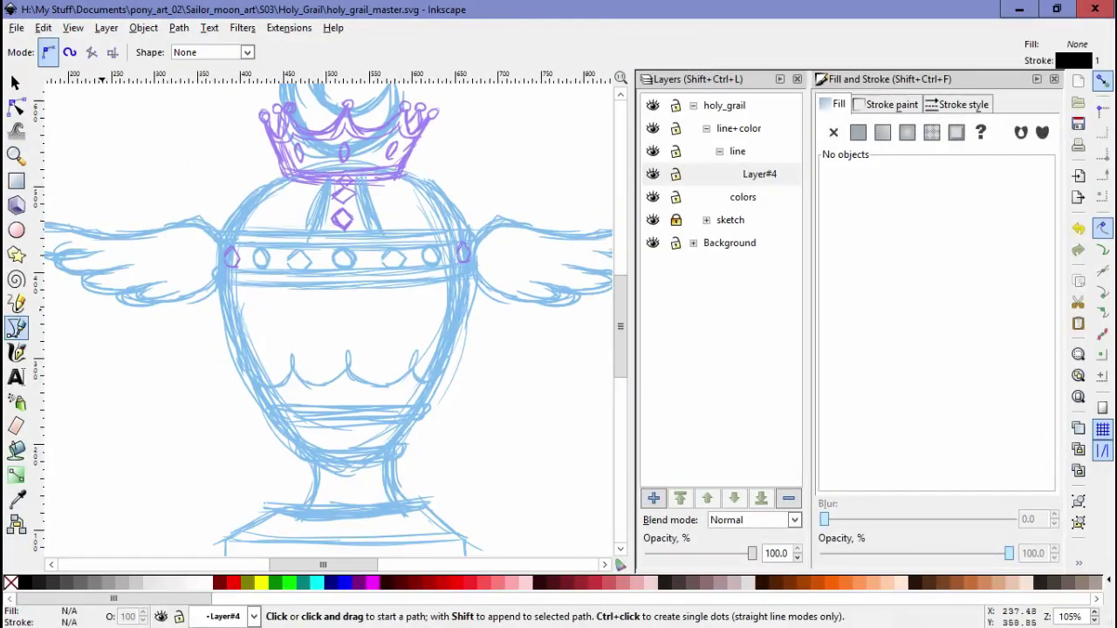
click(297, 517)
drag(349, 160, 462, 162)
click(409, 514)
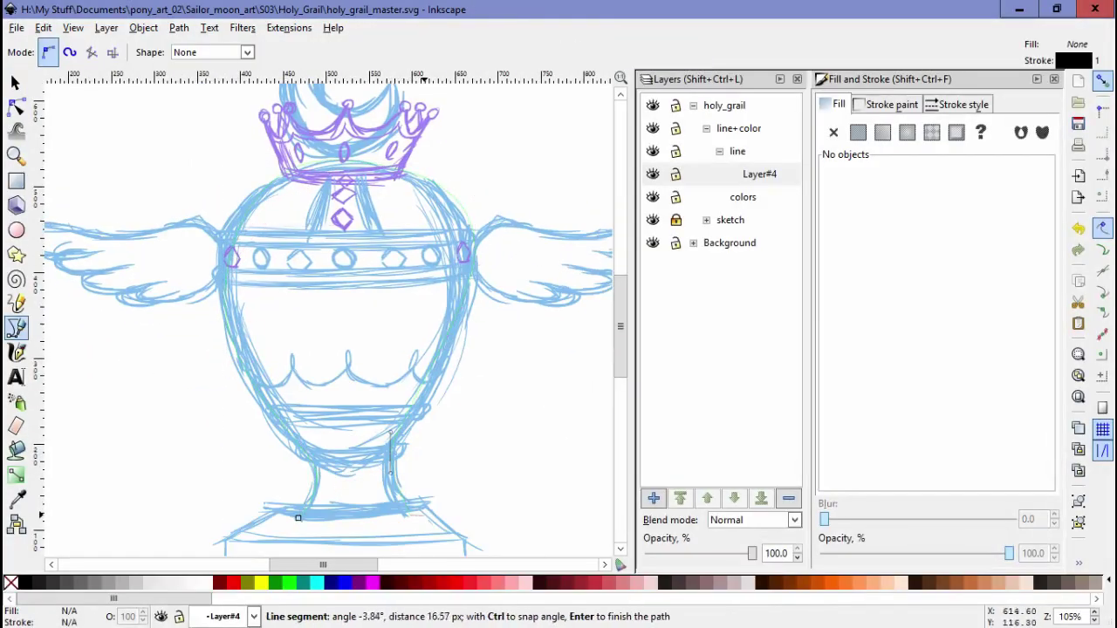
key(Return)
Step: Align the outline's paired side, neck and base nodes so that each pair sits at the same height
click(16, 105)
drag(476, 288, 175, 316)
click(143, 27)
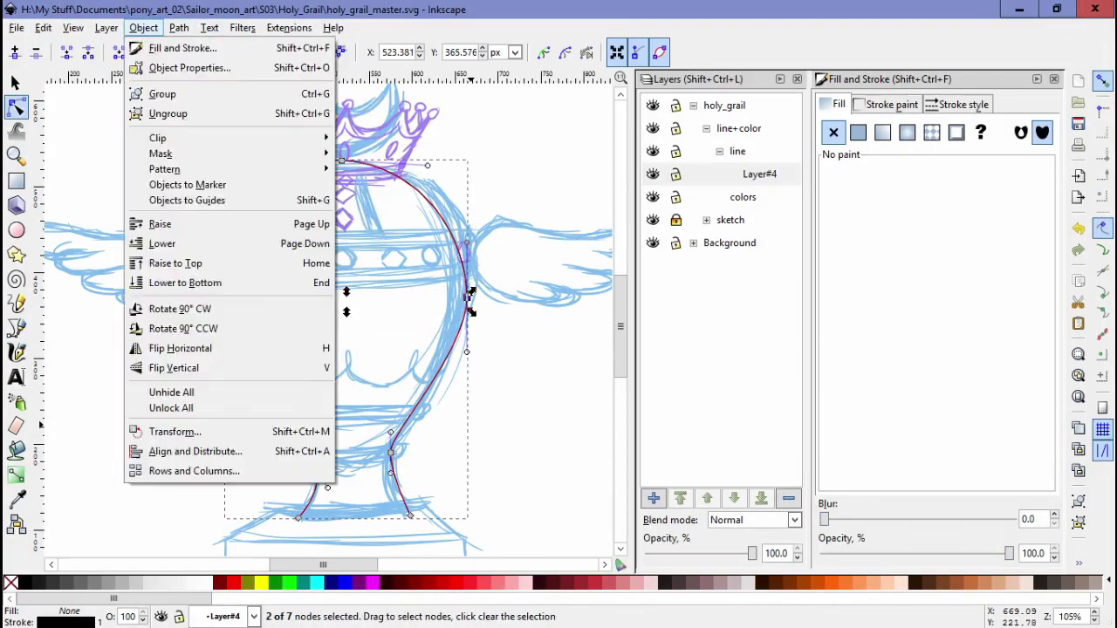
key(Escape)
shift+click(347, 157)
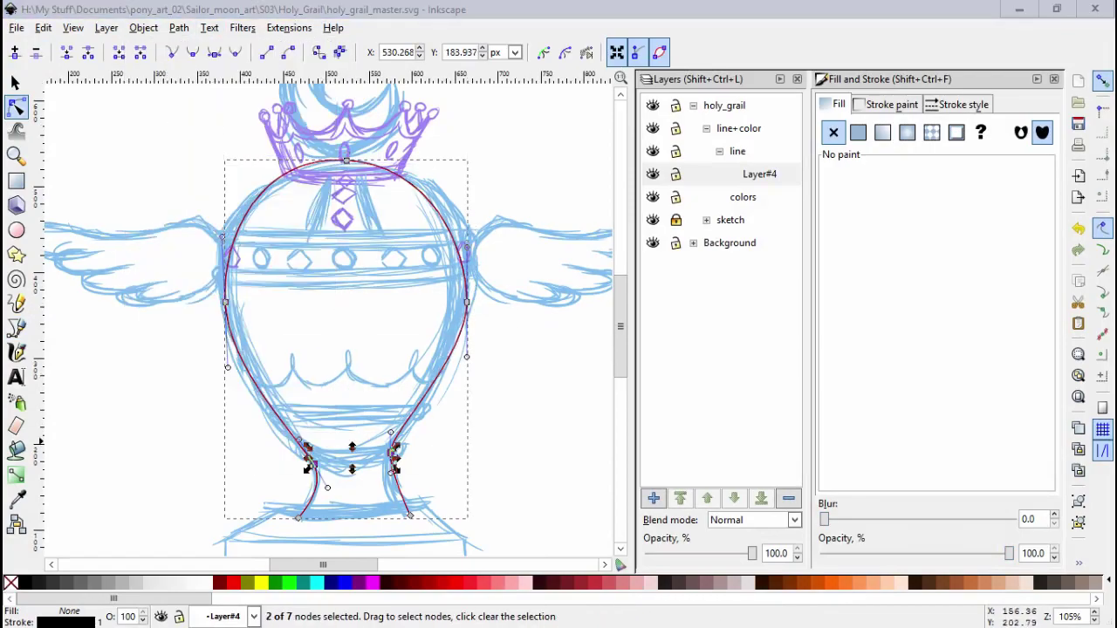
key(Escape)
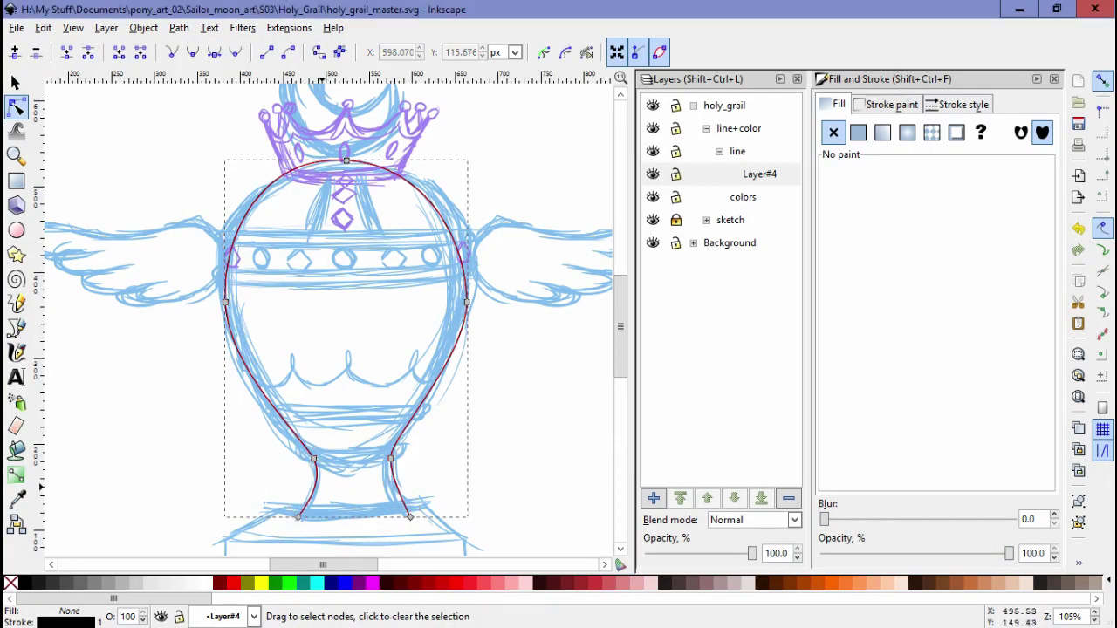
Step: Level and lengthen the top node's symmetric handles and raise the two side nodes to Y 405.216
shift+click(346, 160)
drag(431, 165, 446, 161)
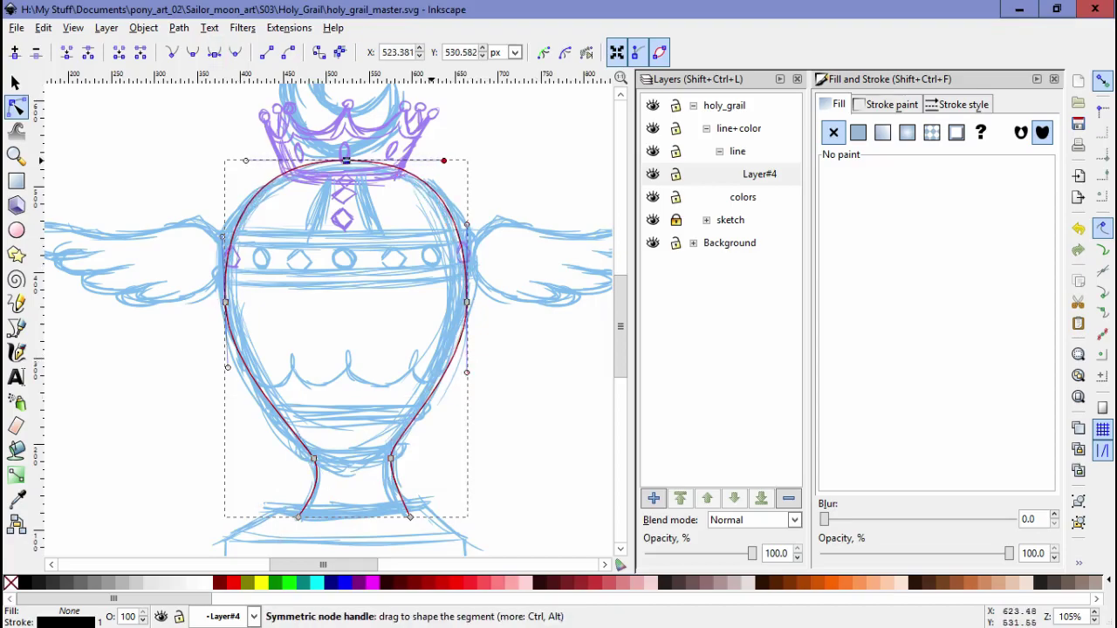
mouse_move(499, 269)
mouse_down()
mouse_move(170, 332)
mouse_move(226, 262)
mouse_up()
key(Down)
key(Down)
key(Down)
key(Down)
key(Down)
key(Down)
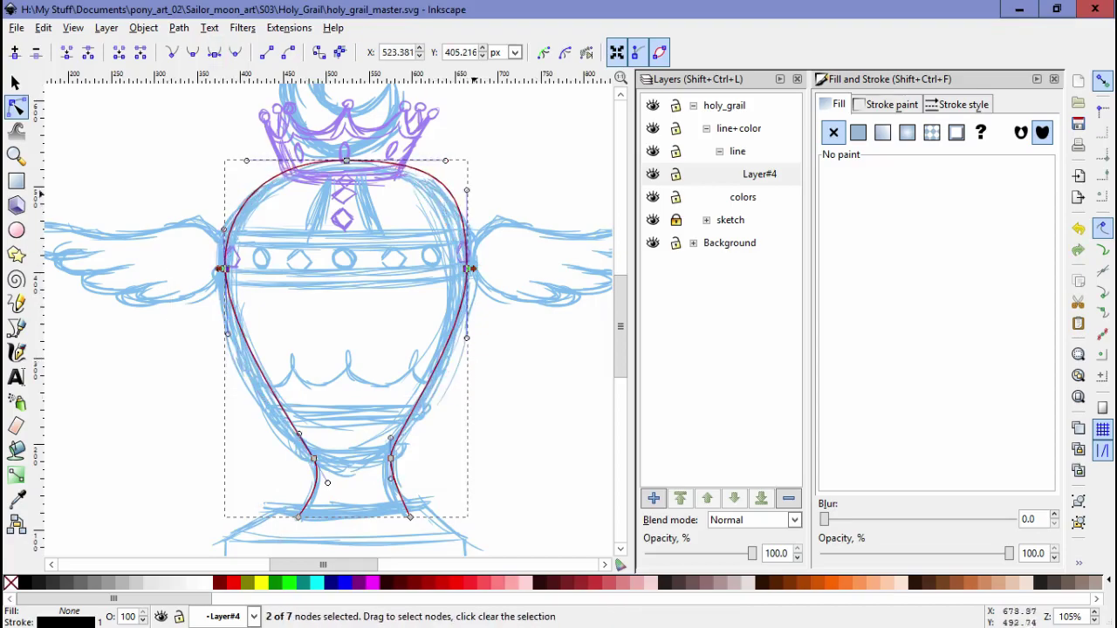
Step: Adjust the neck nodes' spacing, centre them on the bowl and make their handles vertical
drag(531, 481, 193, 121)
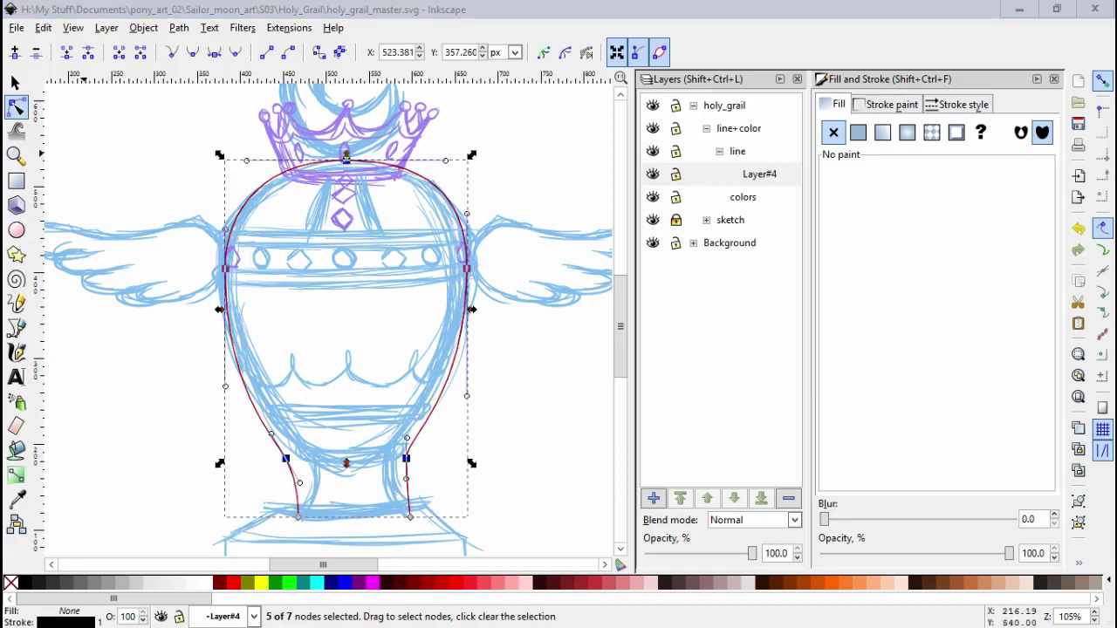
key(ctrl+z)
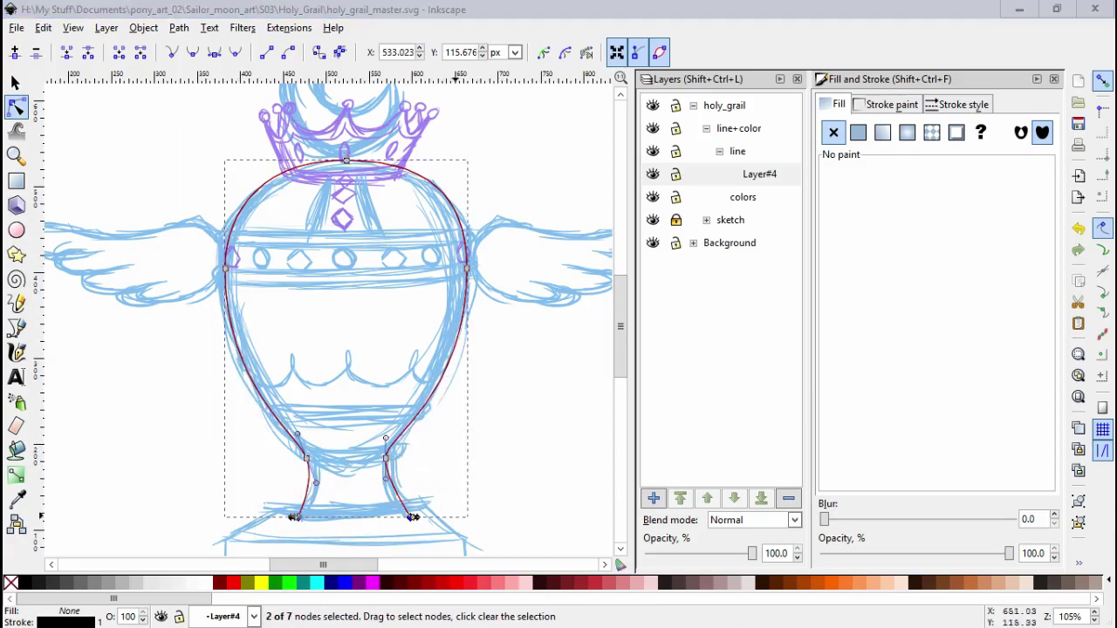
key(ctrl+z)
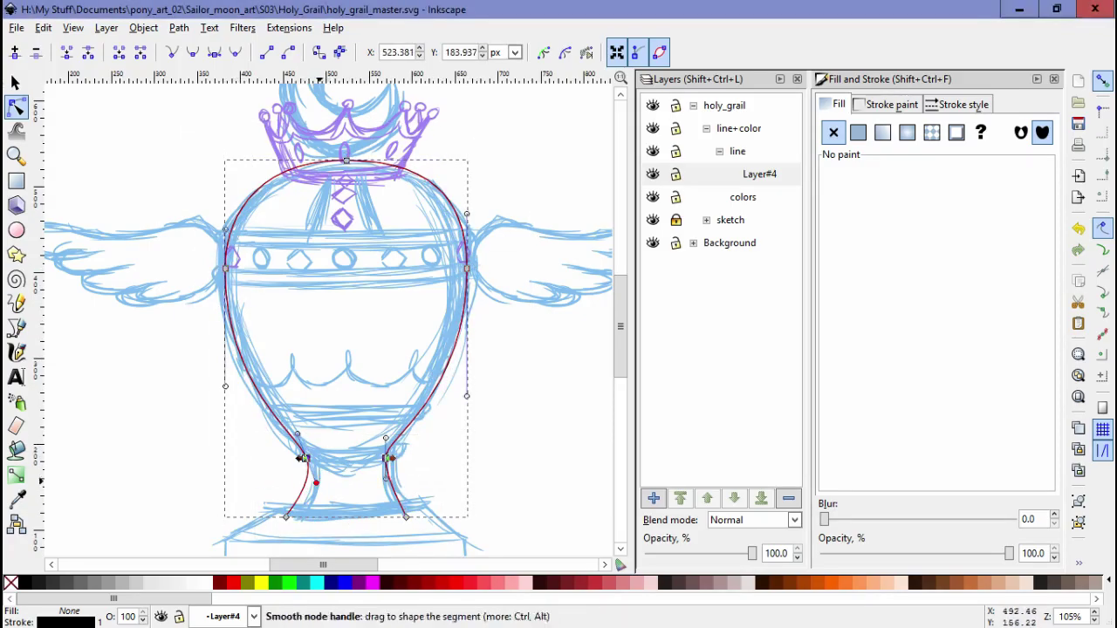
click(302, 458)
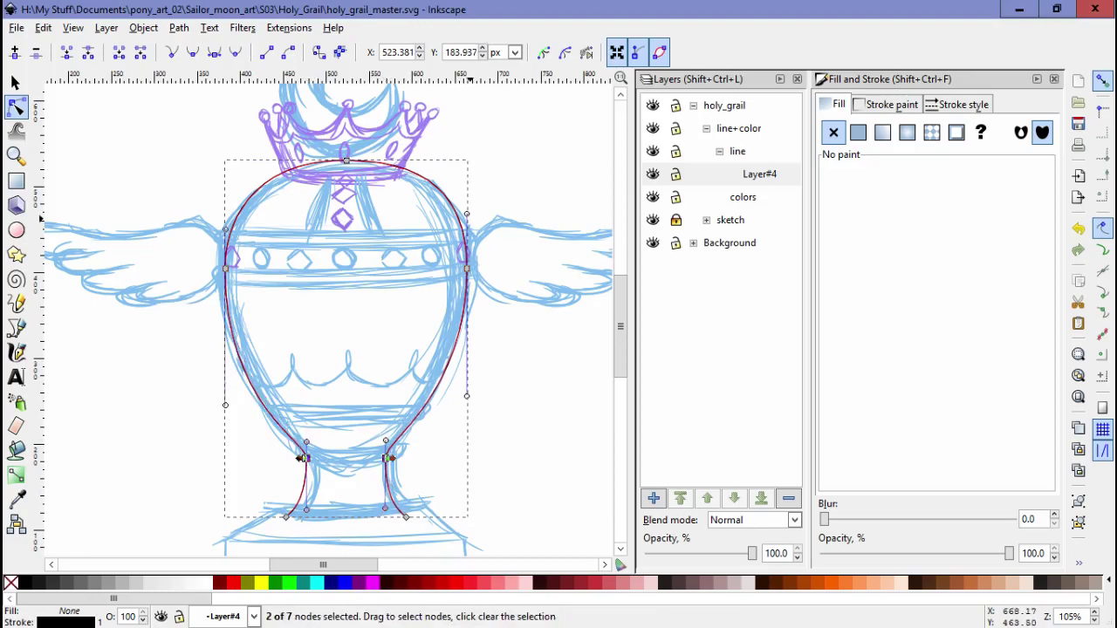
Step: Delete the outline's right-half nodes and refit the left neck node to the sketch
drag(366, 534, 489, 244)
key(Delete)
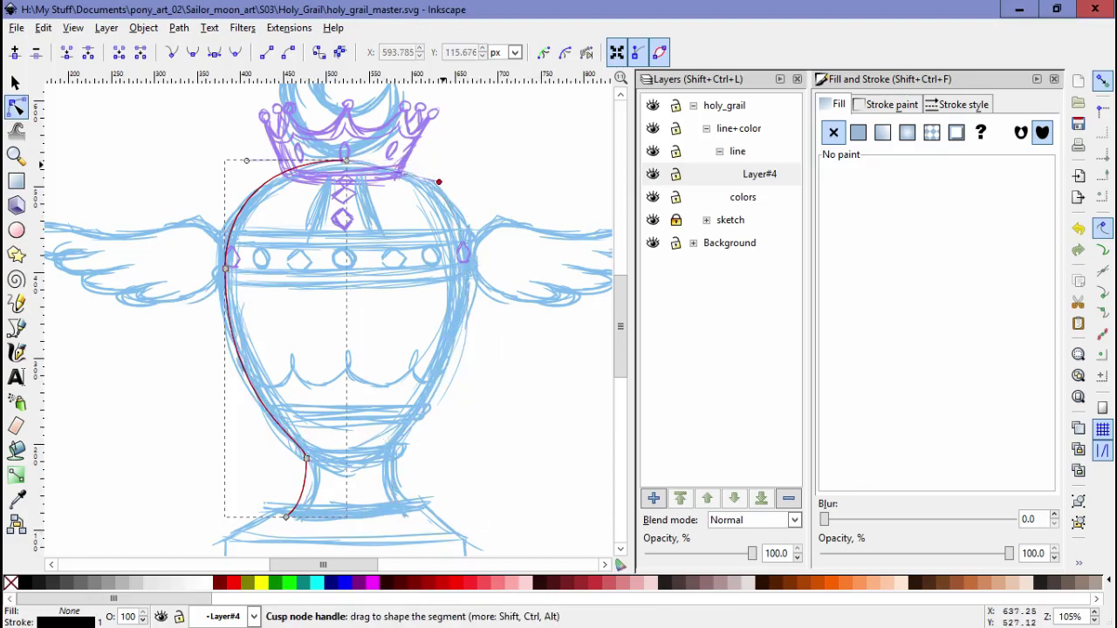
drag(305, 458, 315, 452)
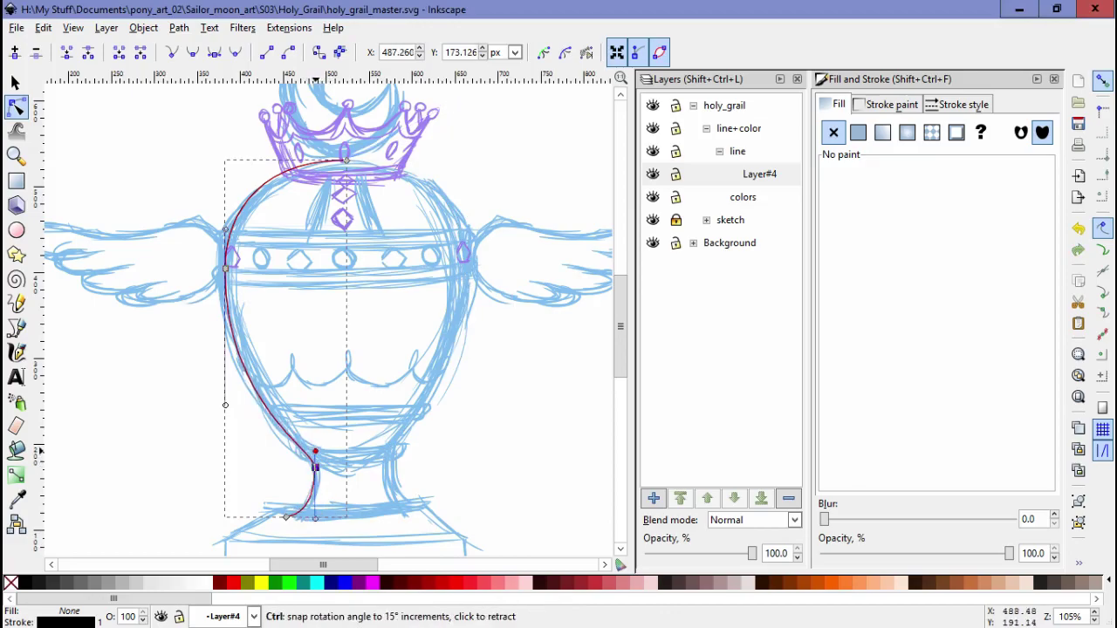
Step: Duplicate the left half of the outline, flip it horizontally, line it up at the top centre and combine both halves
key(s)
key(ctrl+d)
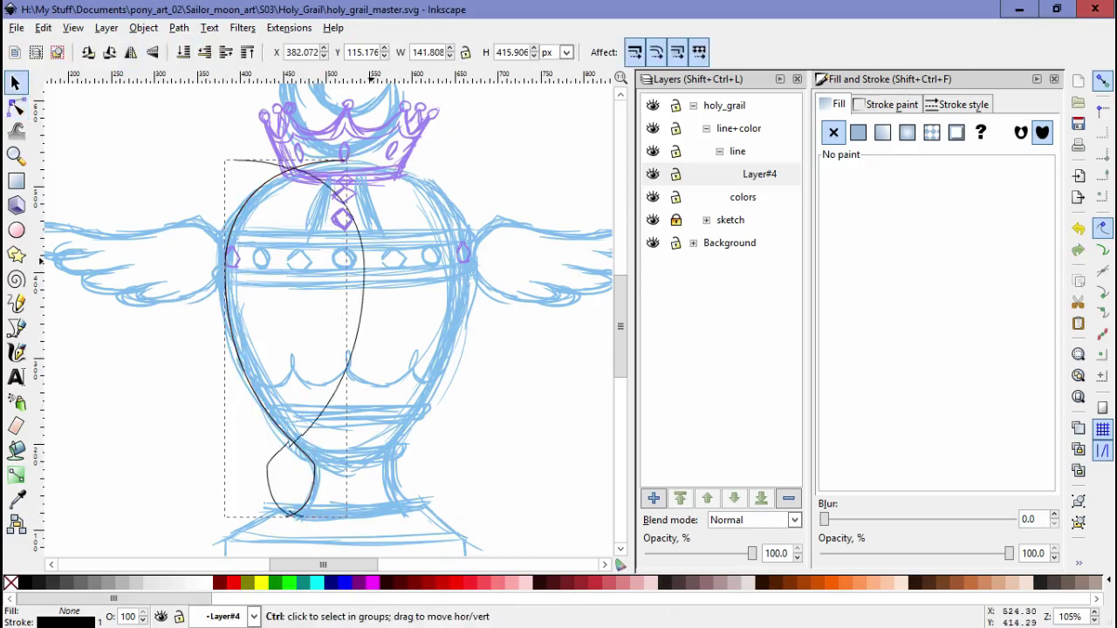
key(h)
scroll(349, 159, up, 6)
drag(255, 308, 200, 309)
shift+click(207, 312)
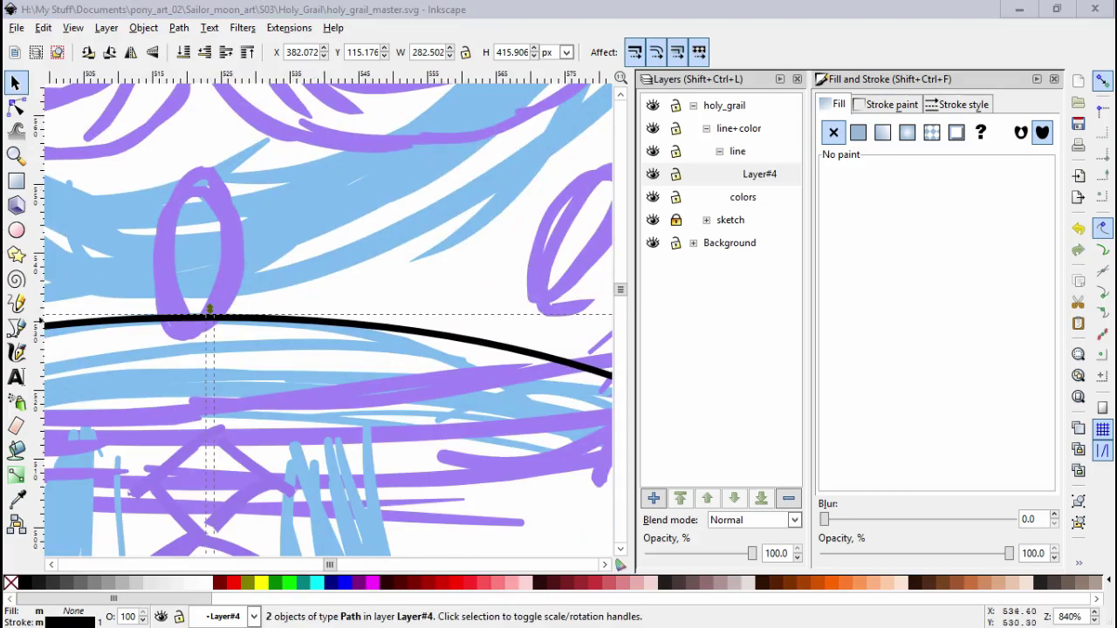
drag(210, 310, 211, 310)
key(ctrl+k)
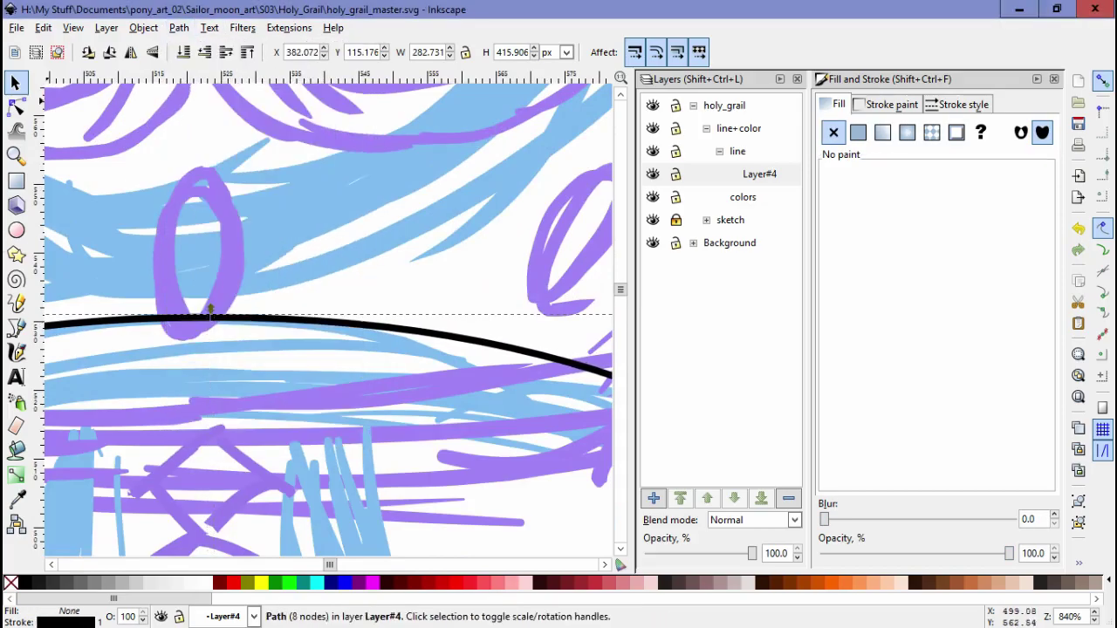
Step: Check the mirrored outline's nodes and set its stroke width to 1.500 px
key(n)
scroll(209, 310, down, 5)
scroll(210, 310, down, 1)
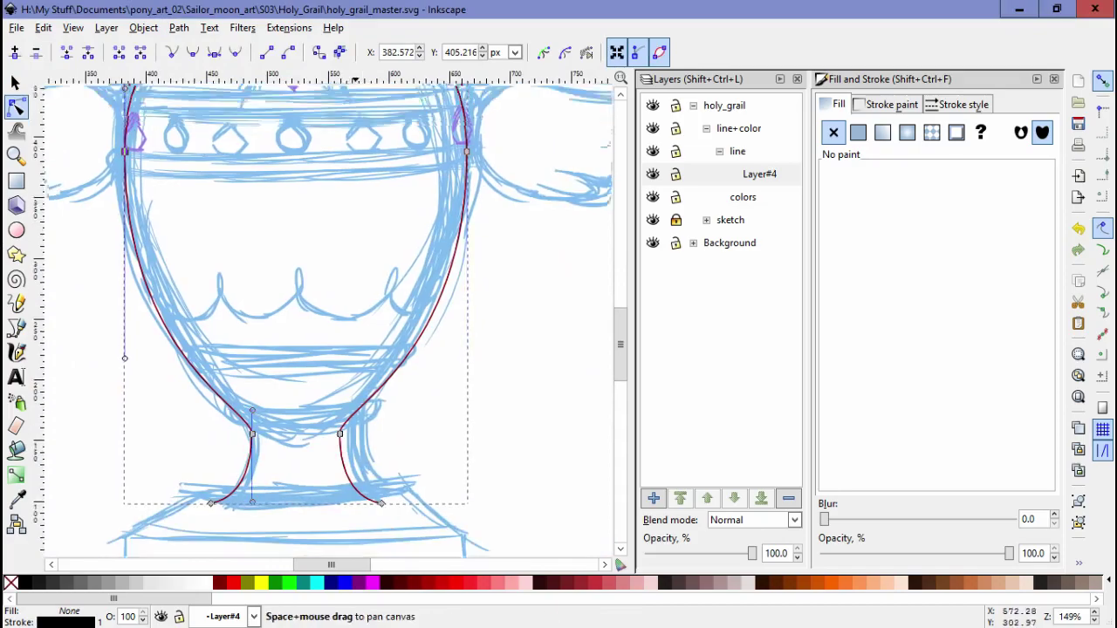
click(964, 104)
key(Escape)
scroll(323, 314, up, 5)
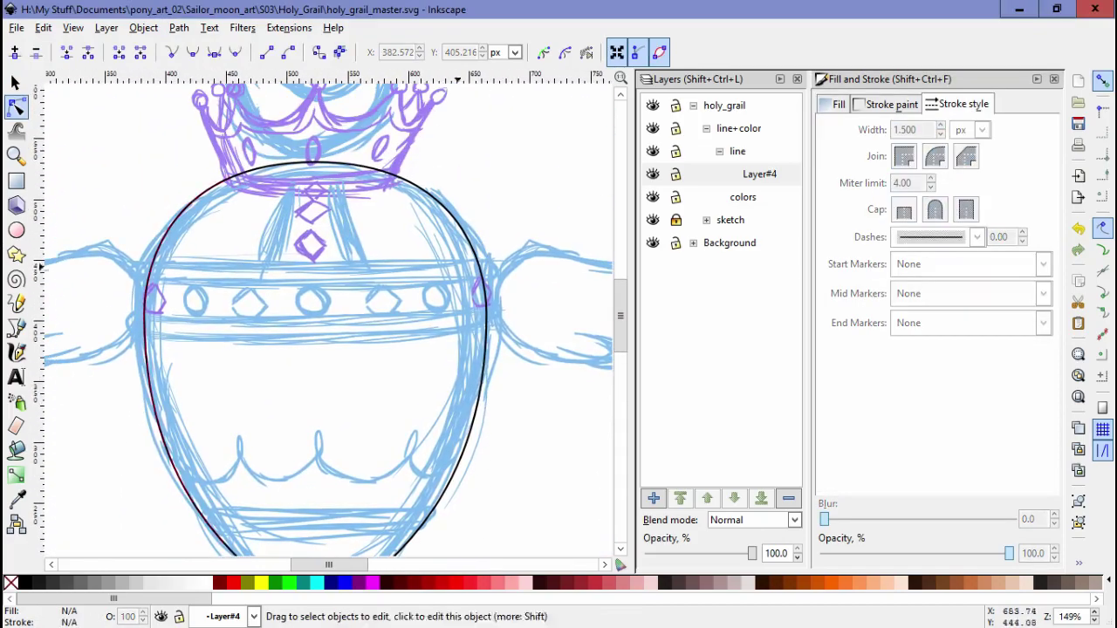
Step: Add another line sublayer and draw a horizontal rectangle about 286 by 18 px over the bowl's upper band
key(ctrl+shift+n)
key(Return)
scroll(124, 262, up, 1)
key(r)
mouse_move(123, 261)
mouse_down()
mouse_move(648, 295)
mouse_move(558, 297)
mouse_up()
key(s)
click(548, 367)
click(462, 406)
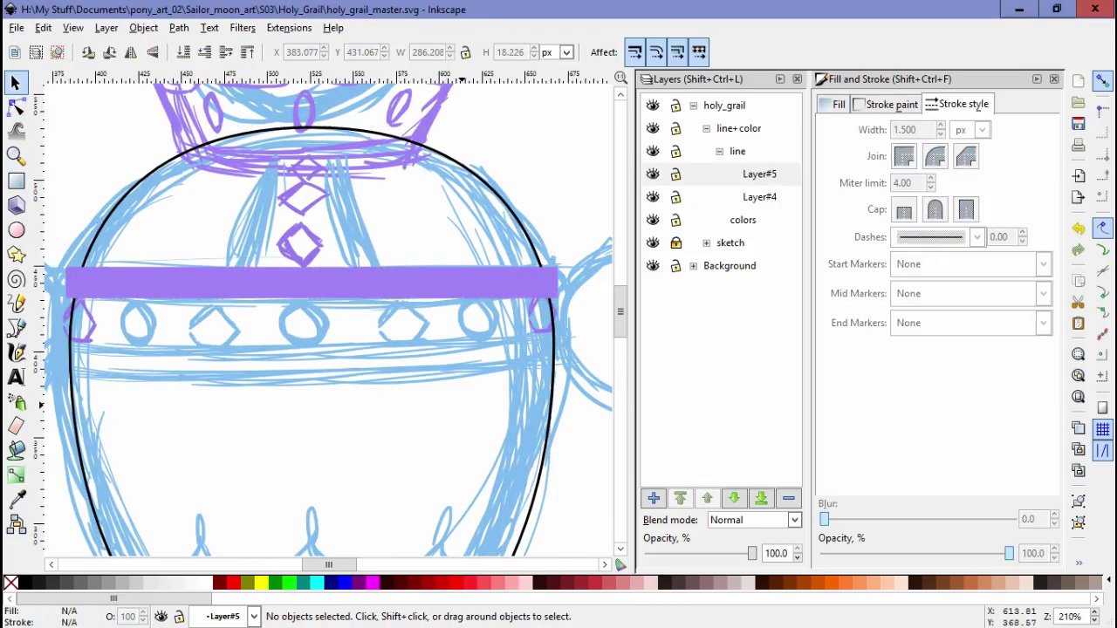
Step: Paste the outline's black stroke style onto the band rectangle and fully round its ends
click(553, 279)
key(ctrl+shift+v)
key(n)
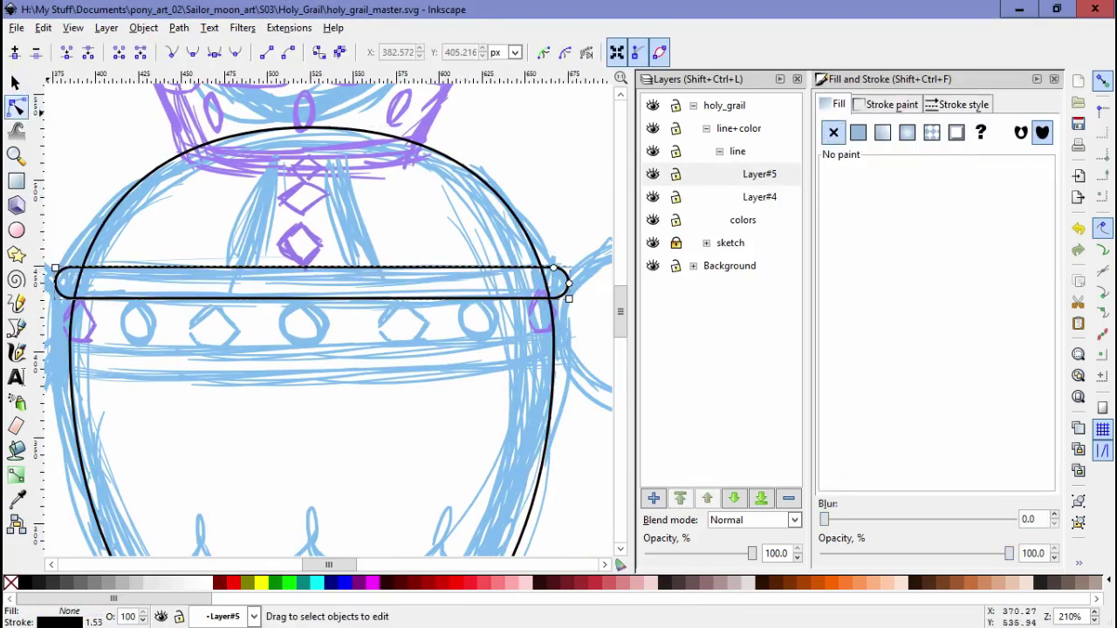
Step: Slim and centre the rounded band, and place a duplicate of it directly below the row of gems
key(s)
key(ctrl+d)
drag(559, 288, 559, 370)
key(ctrl+a)
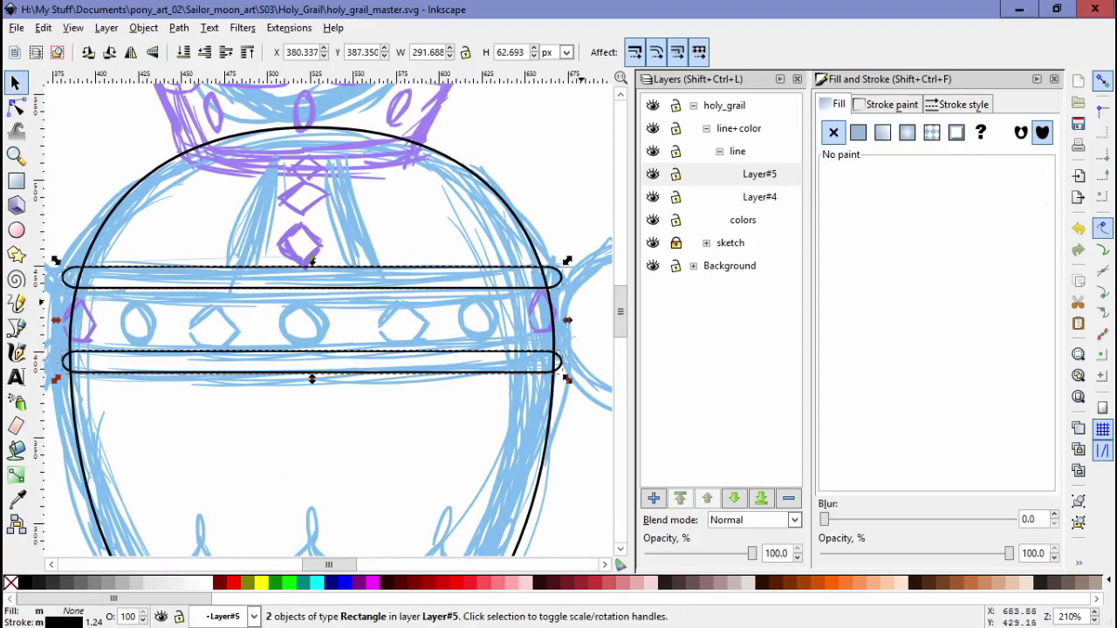
Step: Draw a straight vertical line about 39 px tall between the two bands at the bowl's left edge
scroll(54, 320, up, 3)
key(b)
click(197, 291)
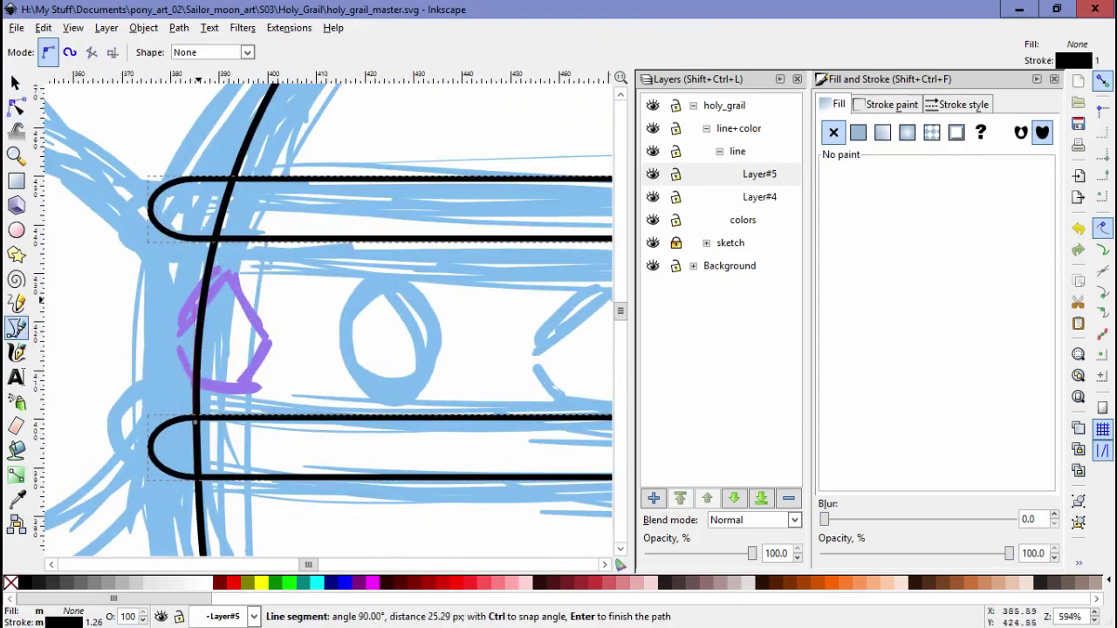
double_click(196, 422)
key(s)
key(Escape)
key(grave)
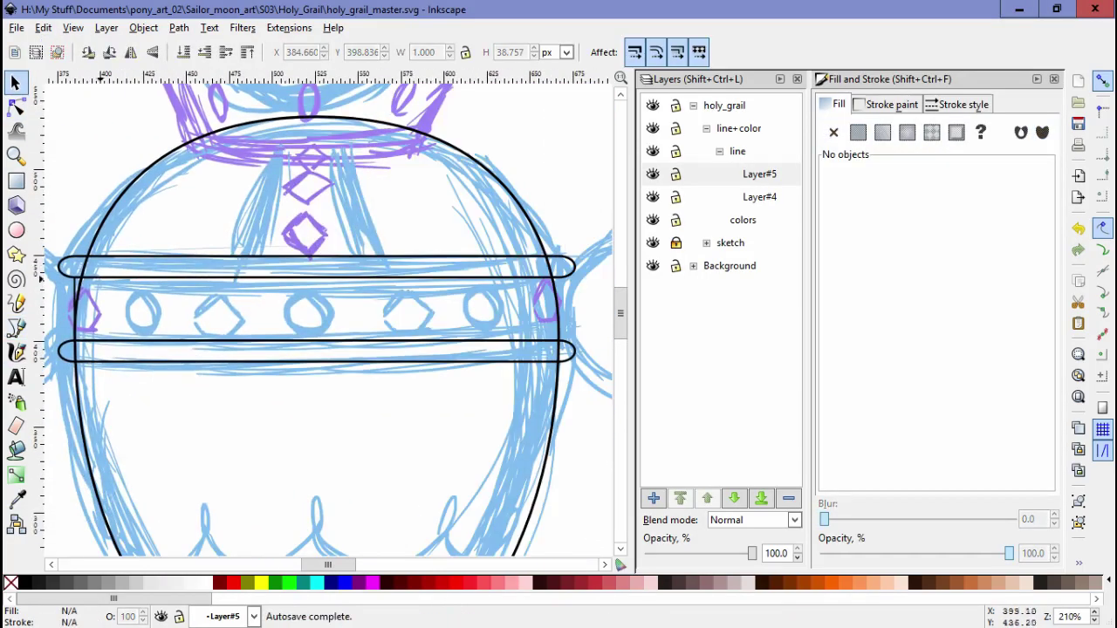
Step: Select the vertical line between the bands and shift it left to X 382.660
key(Tab)
key(shift+grave)
key(plus)
key(grave)
key(grave)
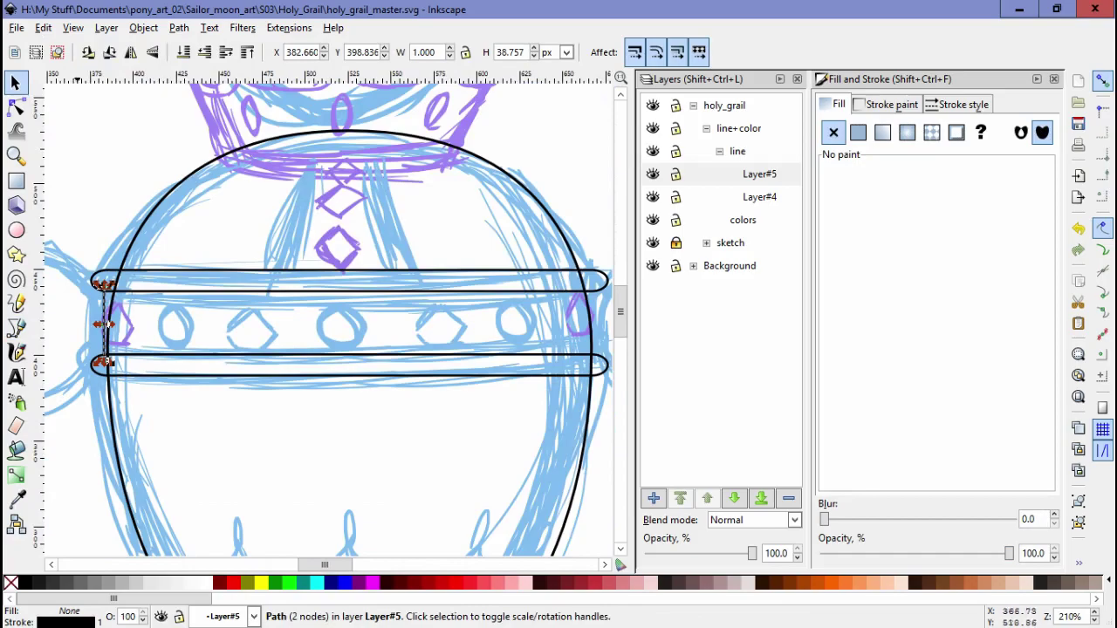
Step: Copy the vertical line to the other side of the leftmost gem and combine both into one path 19.073 px wide
key(n)
key(ctrl+a)
key(shift+grave)
key(s)
drag(101, 294, 170, 294)
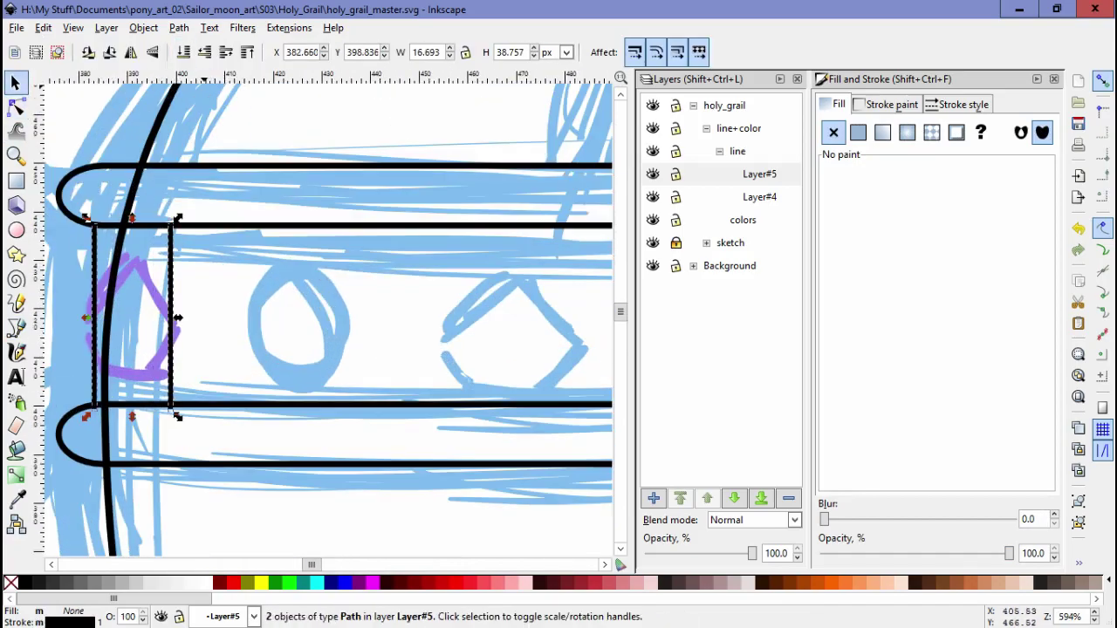
key(ctrl+alt+4)
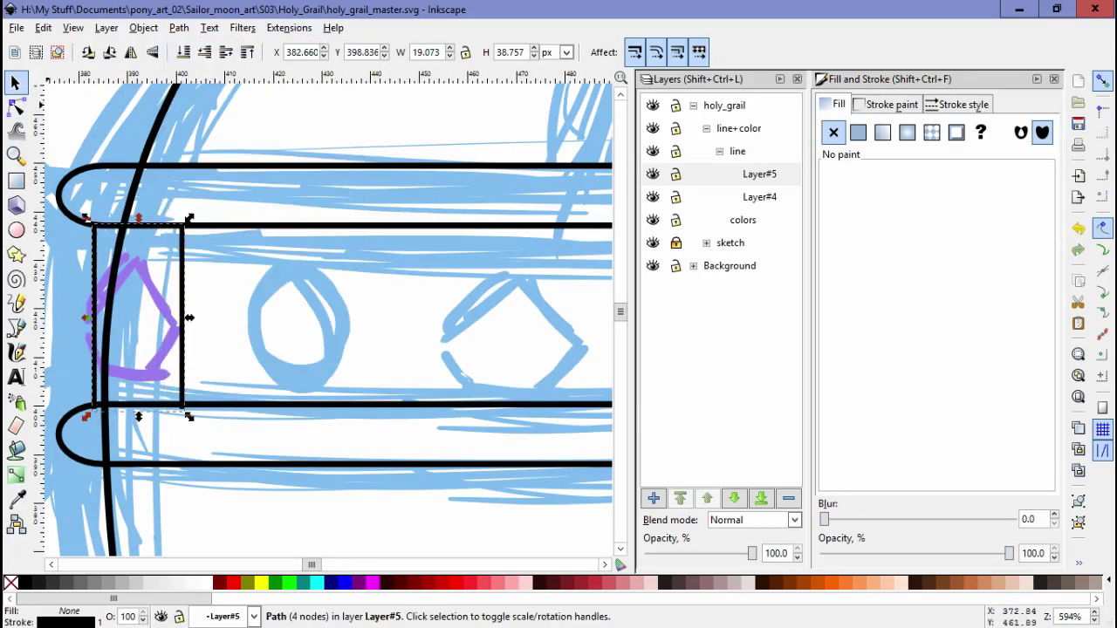
Step: Move the pair of vertical lines to the central gem, at X 516.644
drag(183, 349, 311, 416)
key(minus)
key(minus)
key(minus)
key(Escape)
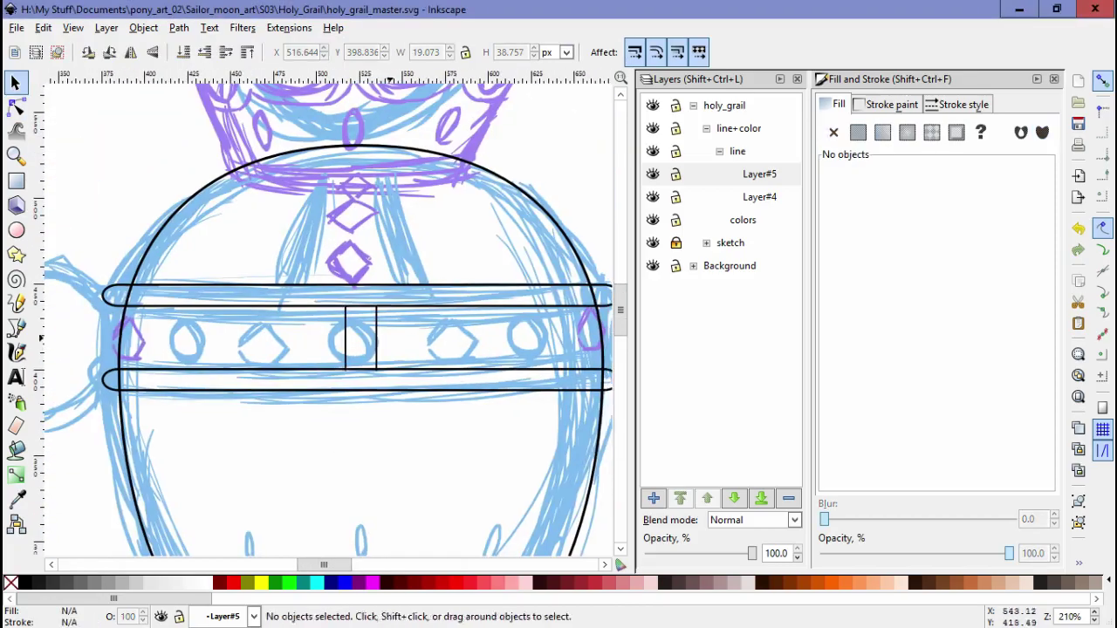
Step: Spread the pair of vertical lines apart so they close off the outer ends between the two horizontal bands
key(n)
key(ctrl+a)
key(minus)
key(minus)
scroll(485, 331, up, 5)
key(s)
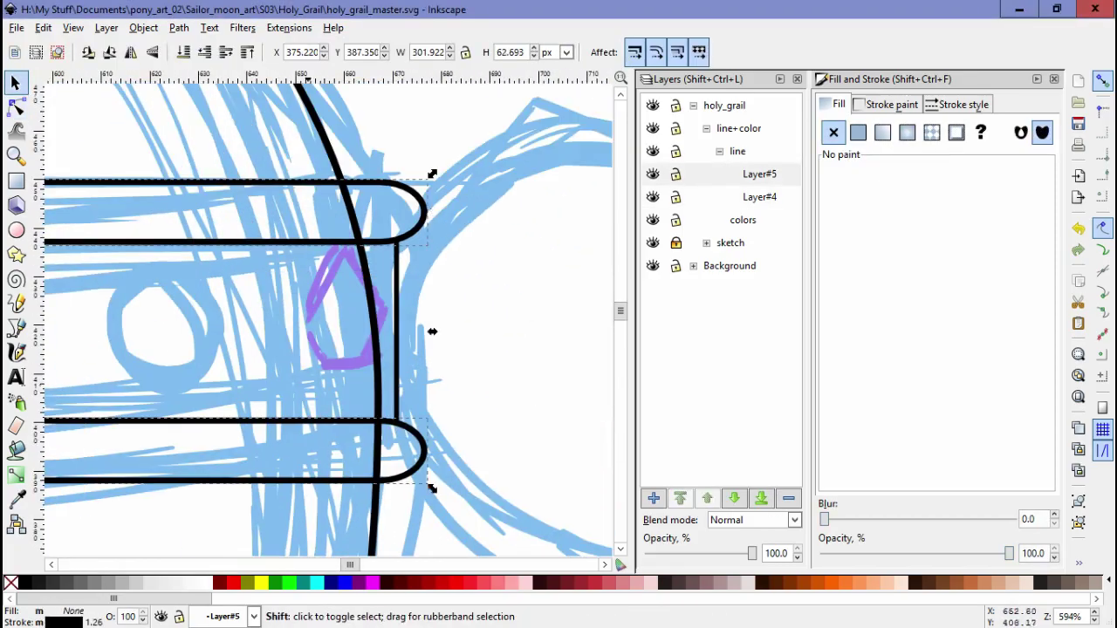
Step: Set the stroke width of the two bands and the vertical end lines to 1.5 px
click(958, 104)
click(968, 129)
click(964, 129)
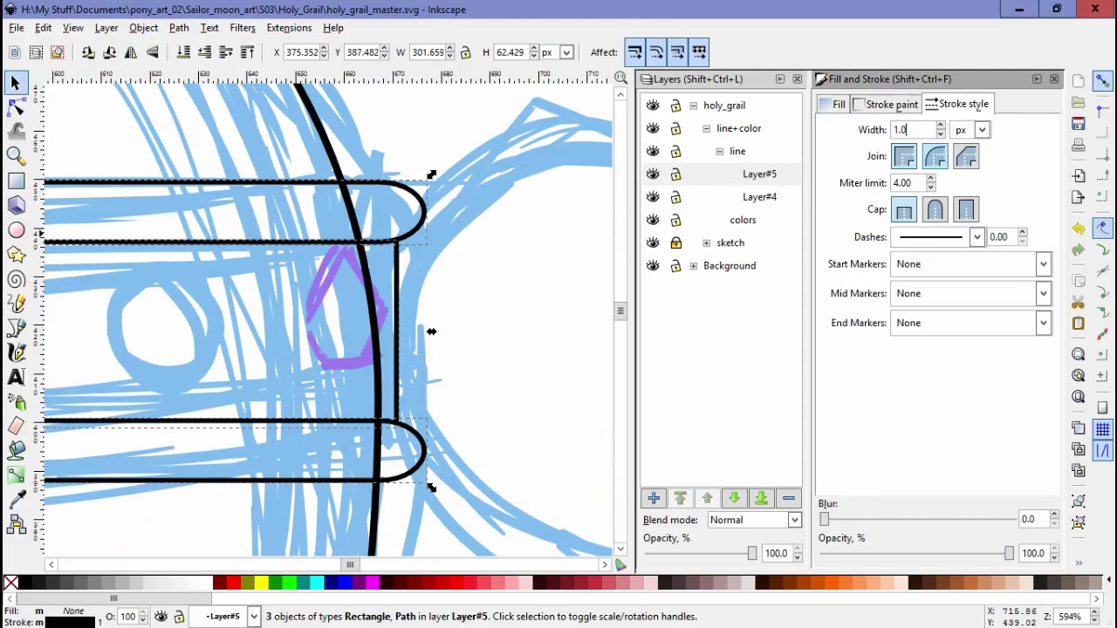
key(BackSpace)
text(5)
key(Return)
key(F3)
key(Escape)
key(minus)
key(minus)
key(minus)
key(minus)
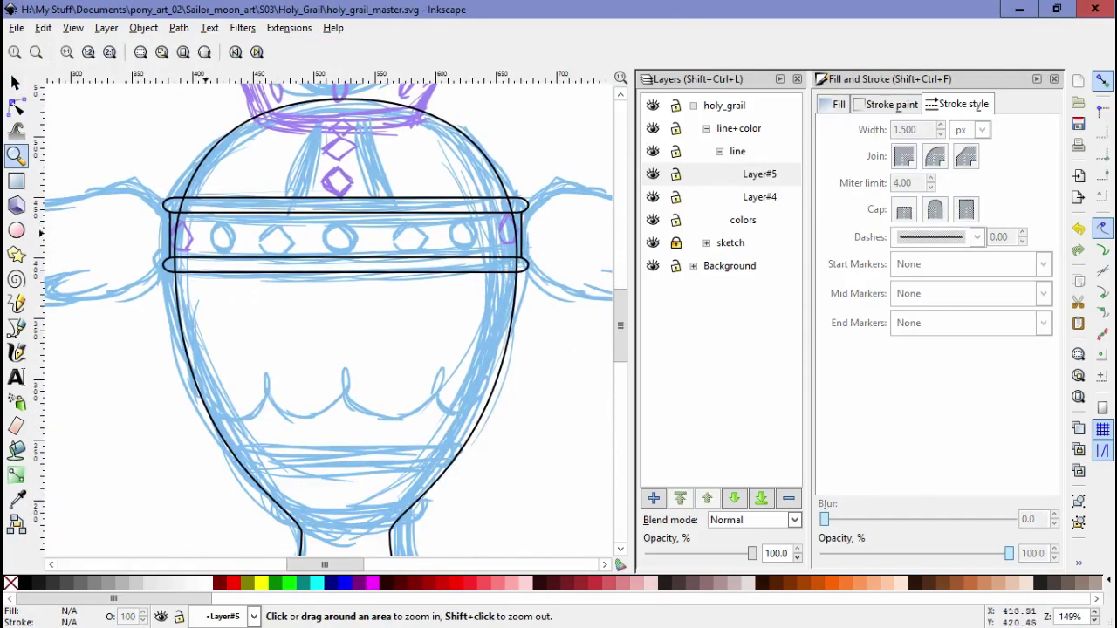
Step: Draw a curved line about 30 px wide and 65 px tall from the upper band up the dome, left of the diamonds
key(b)
scroll(210, 237, up, 3)
click(174, 399)
drag(254, 179, 289, 127)
key(Return)
key(n)
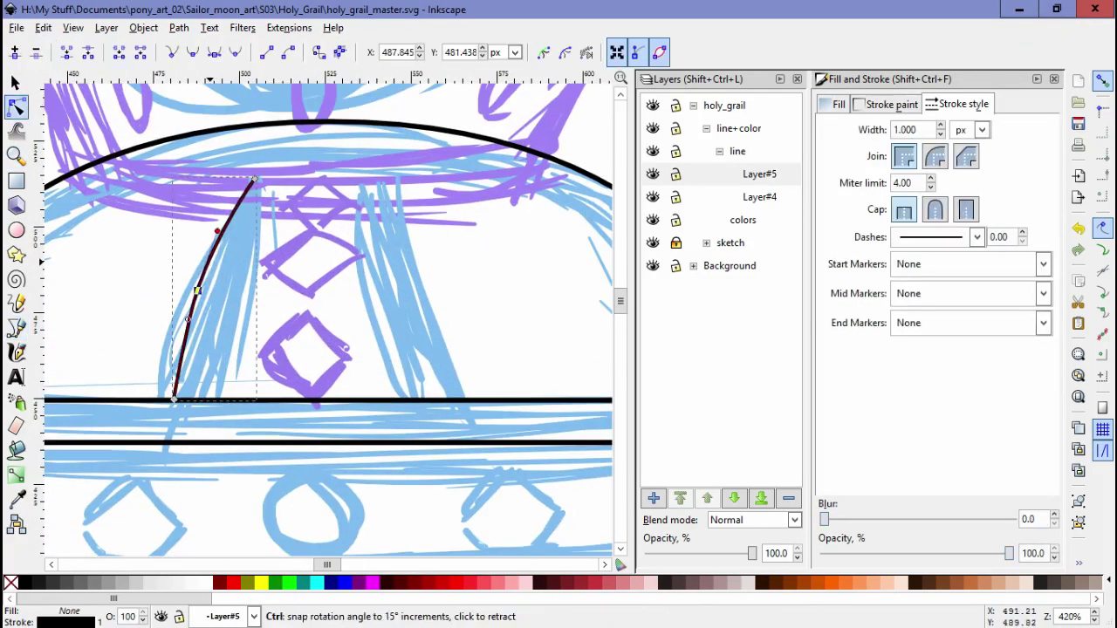
drag(174, 400, 161, 399)
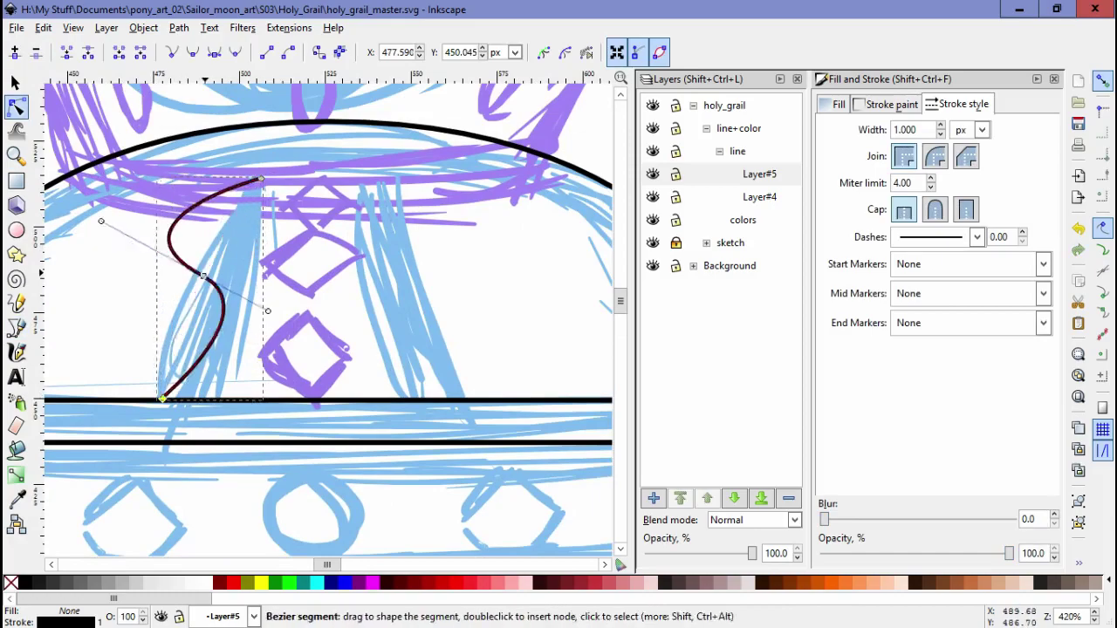
Step: Duplicate the dome curve, mirror it horizontally, shift the copy to the diamonds' other side and combine both into one path
key(s)
key(ctrl+d)
key(h)
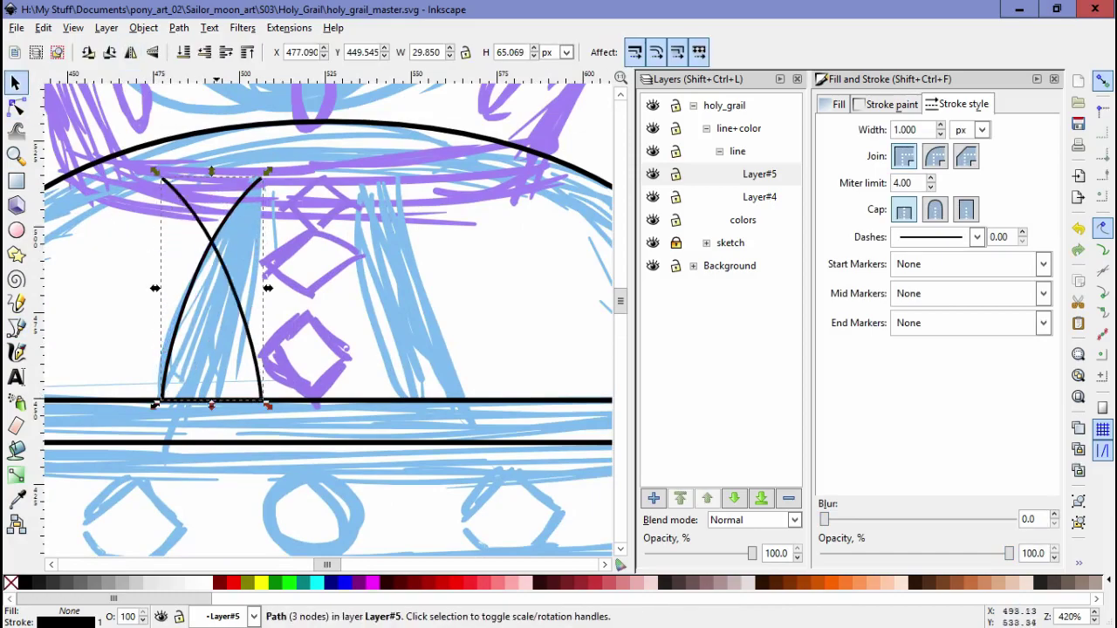
key(shift+Right)
key(shift+Right)
key(ctrl+a)
key(ctrl+k)
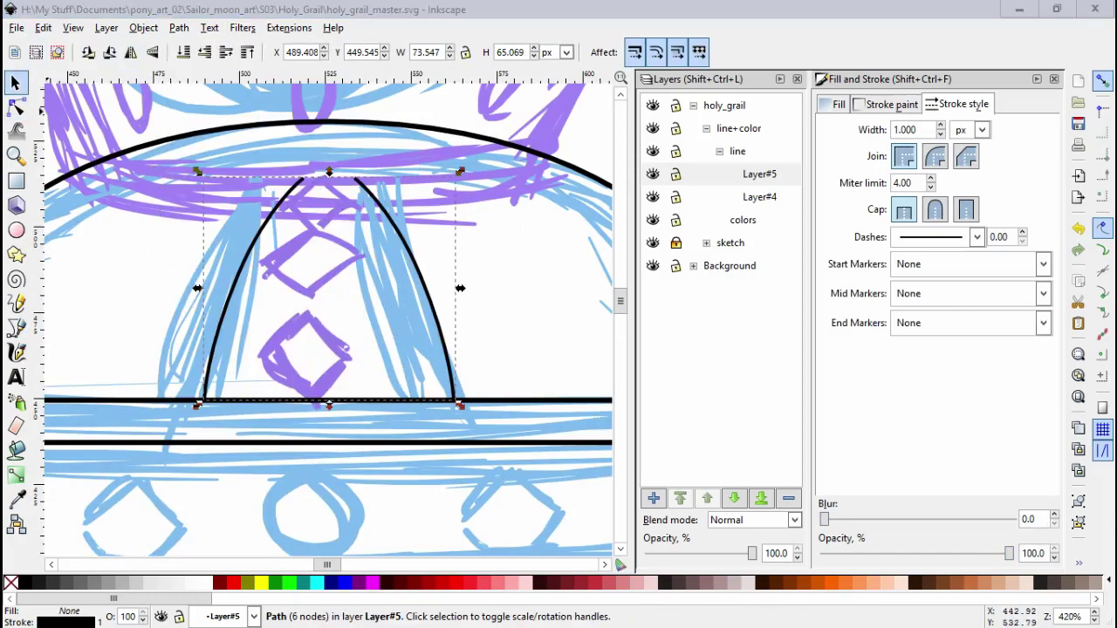
key(n)
key(ctrl+a)
drag(459, 288, 599, 288)
key(ctrl+z)
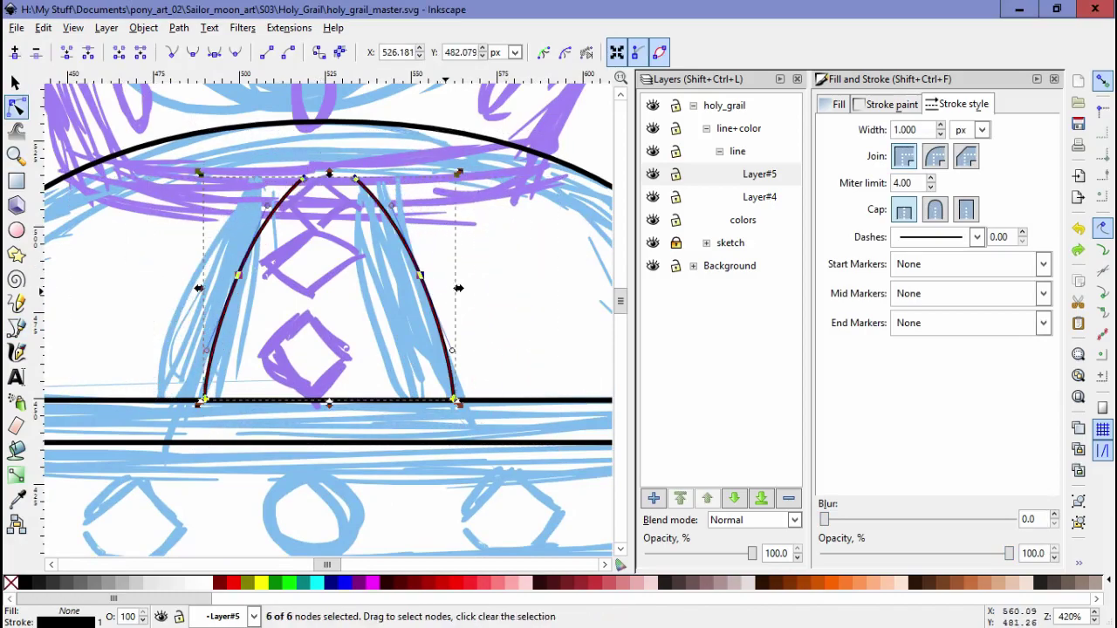
drag(457, 288, 489, 288)
key(ctrl+z)
Step: Spread the two dome curves to 80.511 px overall, centred on the dome, and nest a narrower pair 65.246 px wide inside
drag(149, 157, 314, 410)
drag(237, 276, 215, 272)
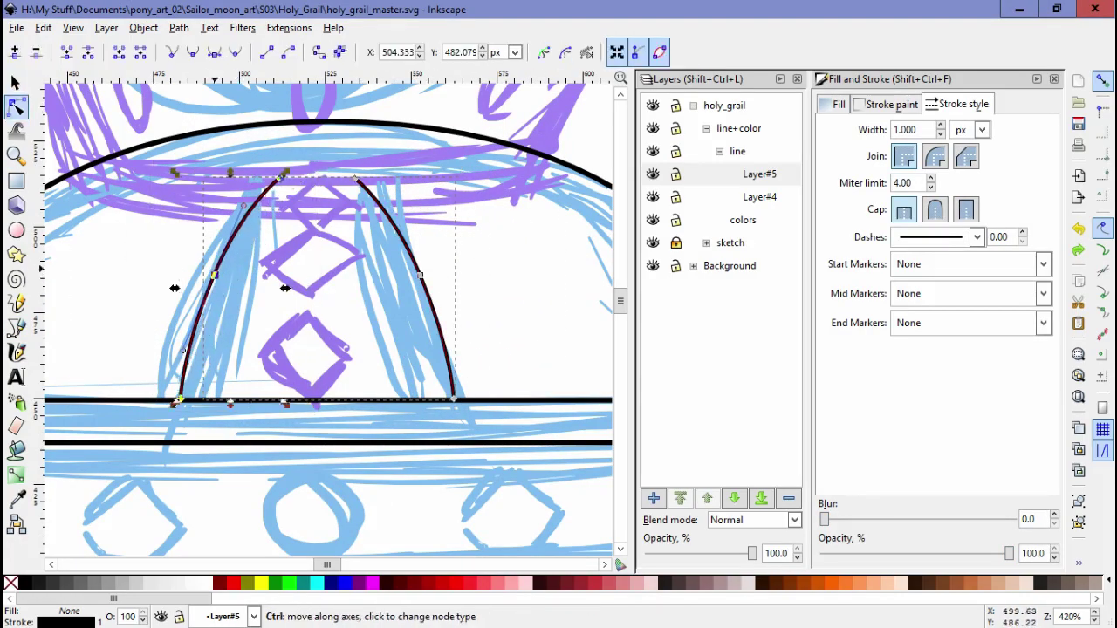
key(s)
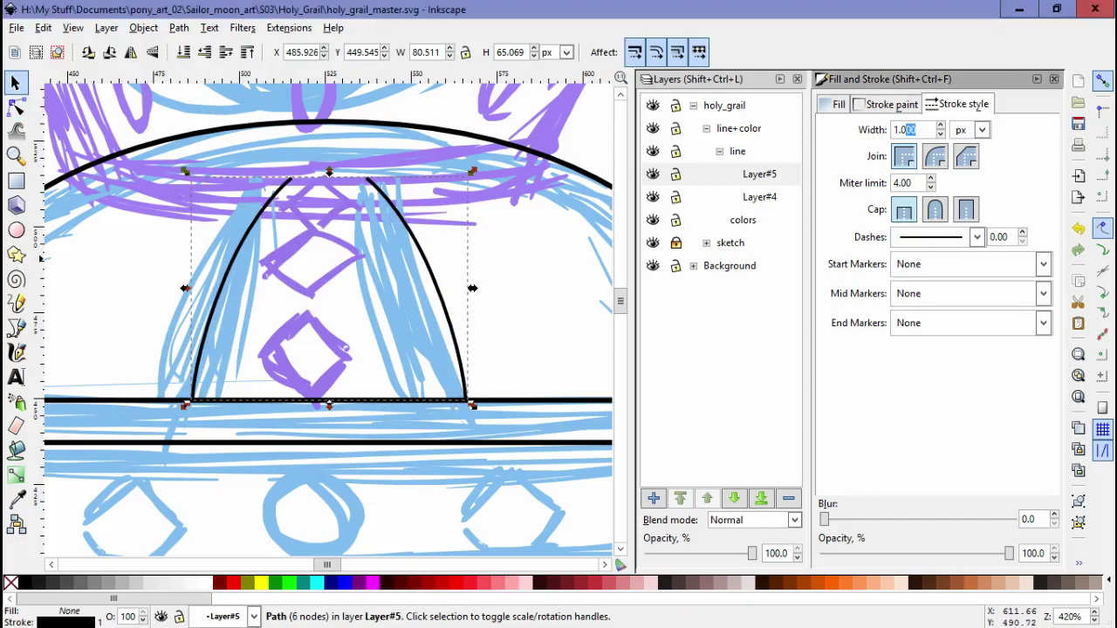
scroll(898, 129, up, 5)
key(Escape)
key(5)
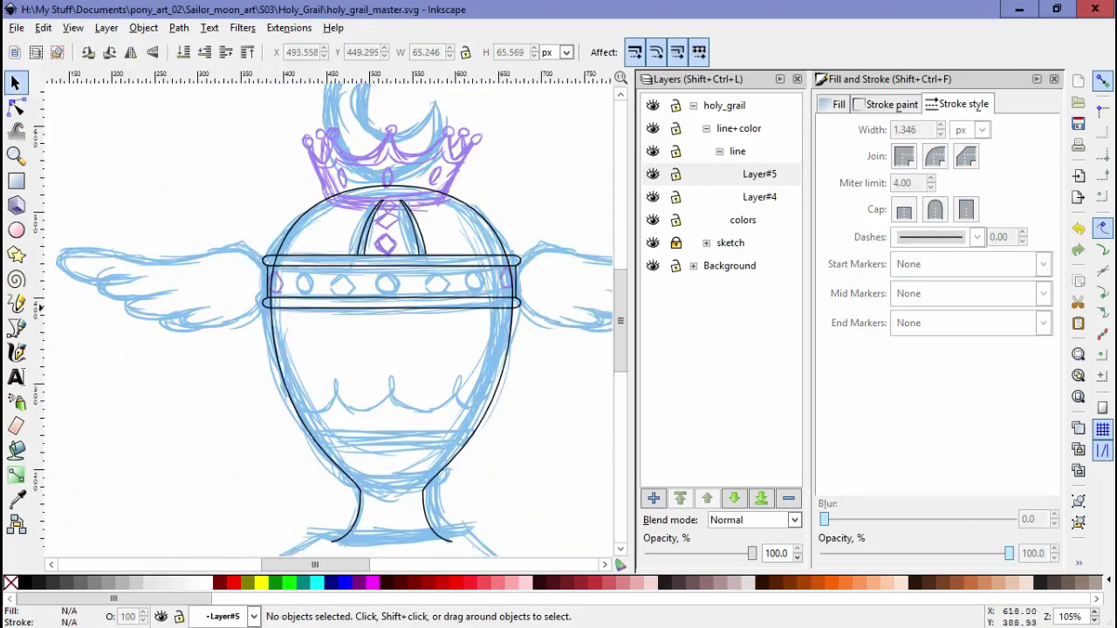
Step: Draw a straight vertical line and fit it to the page height through the grail's centre, at X 525.650 and 742.041 px tall
key(b)
click(151, 112)
ctrl+click(151, 528)
key(Return)
key(5)
key(n)
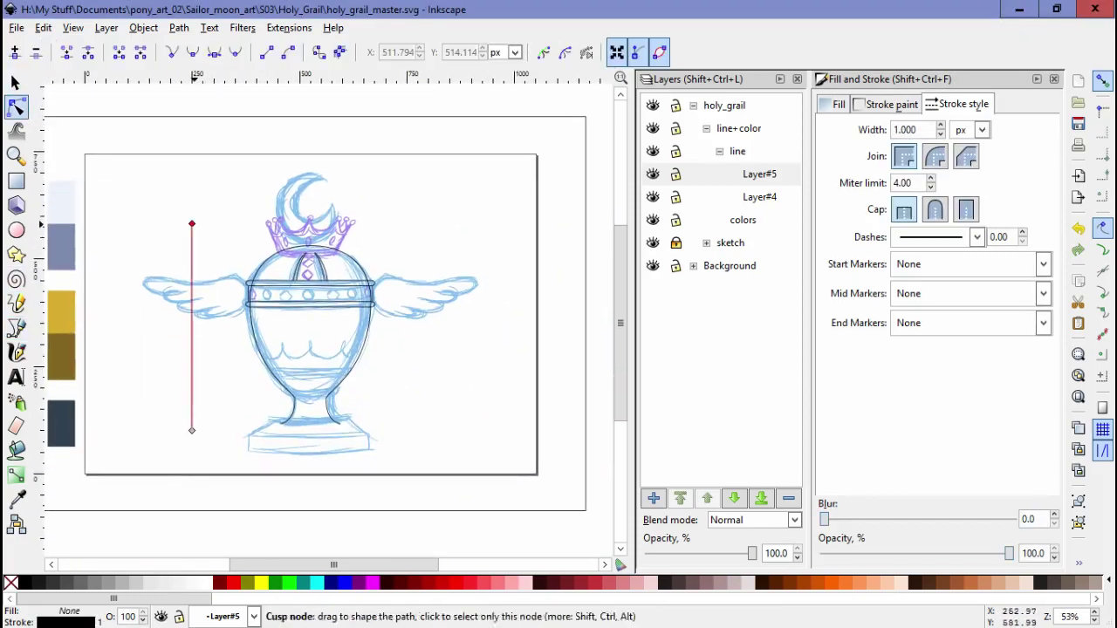
key(s)
key(Escape)
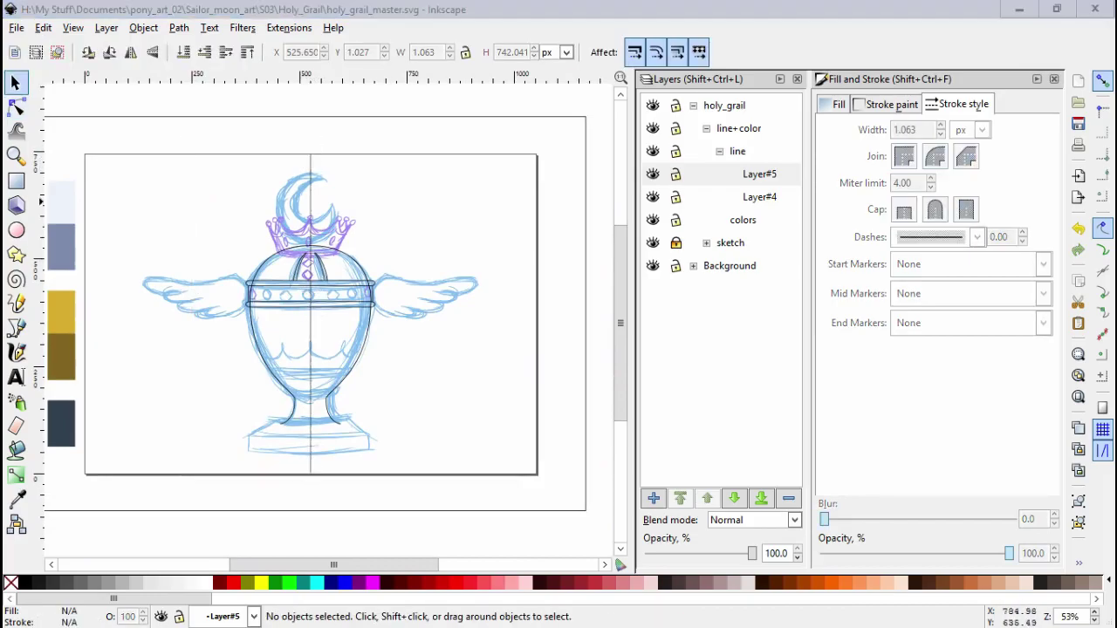
Step: Set the vertical centre line's stroke width to 1.5 px
scroll(307, 266, up, 4)
click(325, 384)
click(907, 129)
text(1.5)
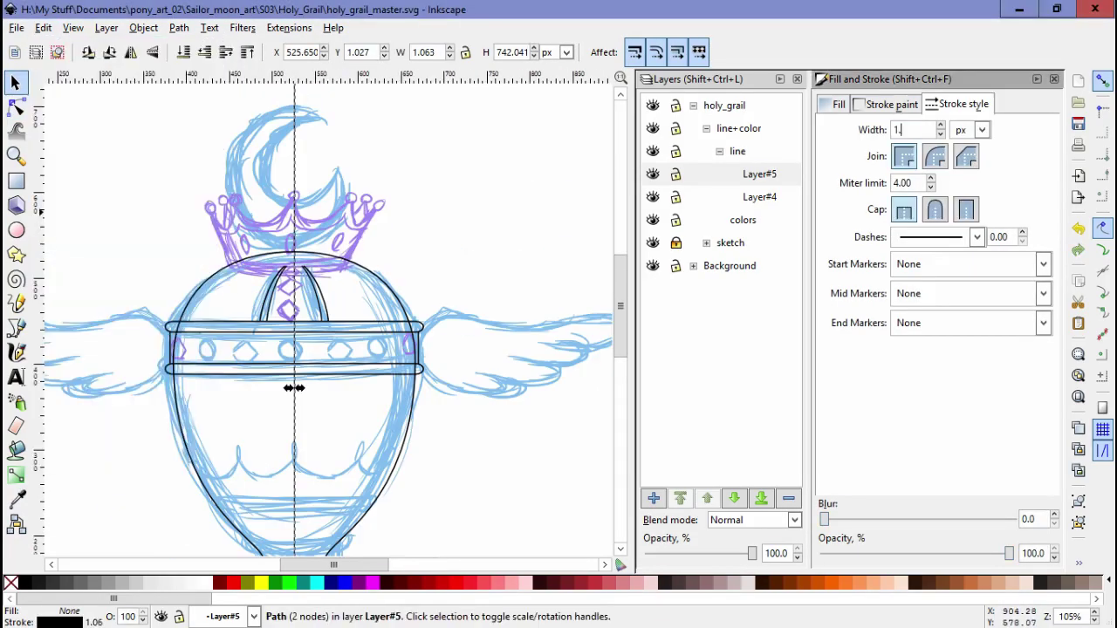
key(Return)
key(Escape)
Step: Trace the scalloped, looped decoration on the lower bowl from the centre line to the left outline as one curved path
scroll(327, 314, down, 5)
scroll(366, 349, up, 1)
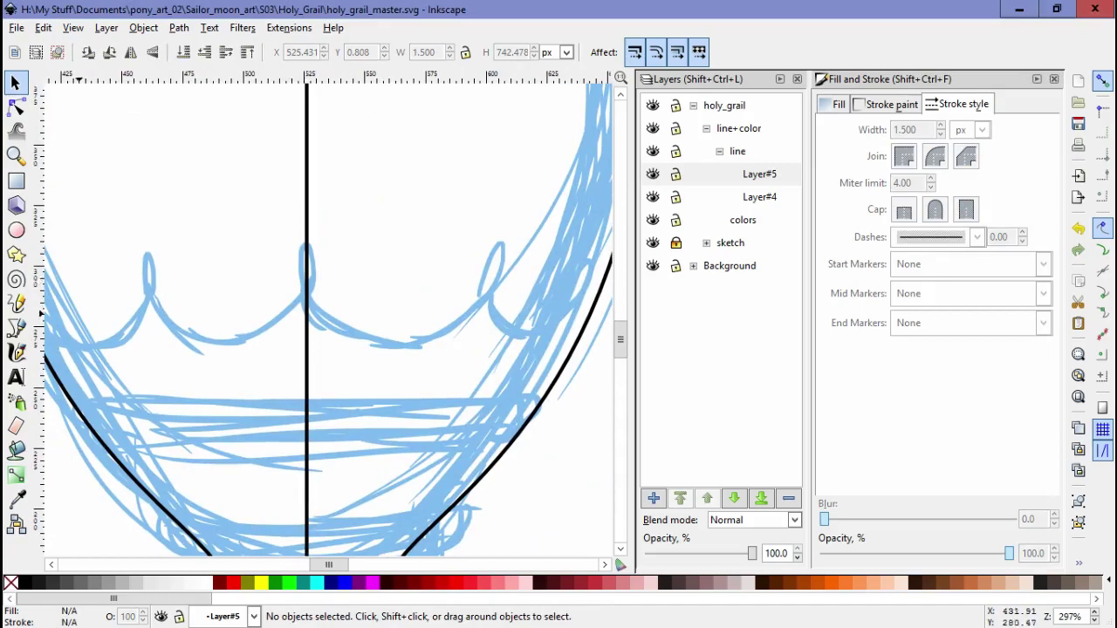
key(b)
scroll(318, 319, left, 2)
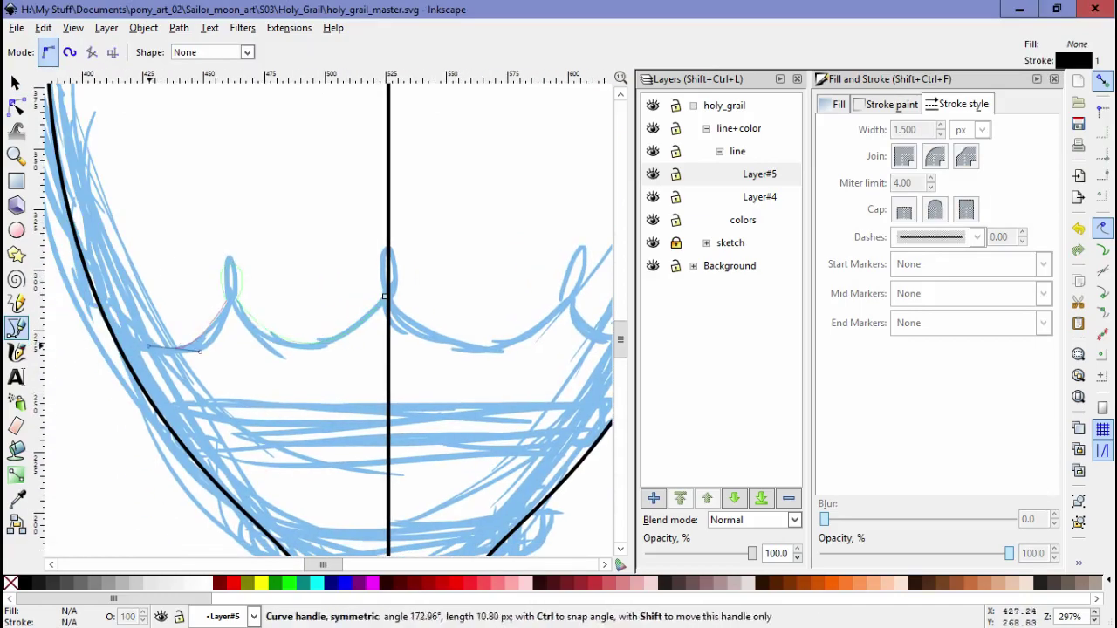
key(Return)
click(385, 297)
key(n)
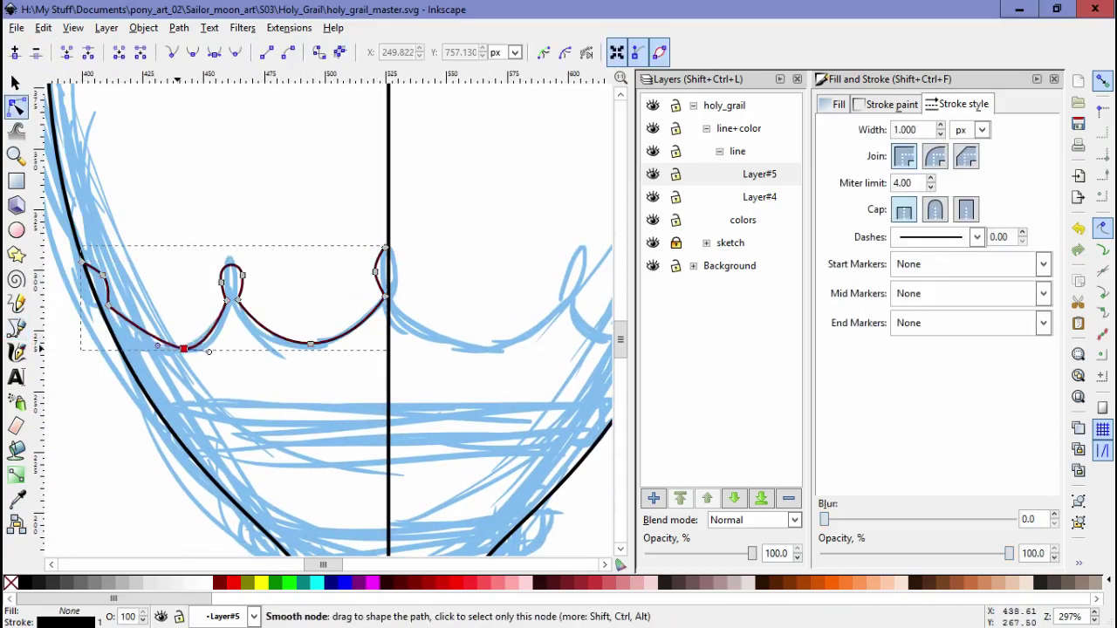
Step: Reshape the loops of the scalloped path, rounding their tops and ending the outermost loop on the bowl's left outline
scroll(306, 234, up, 3)
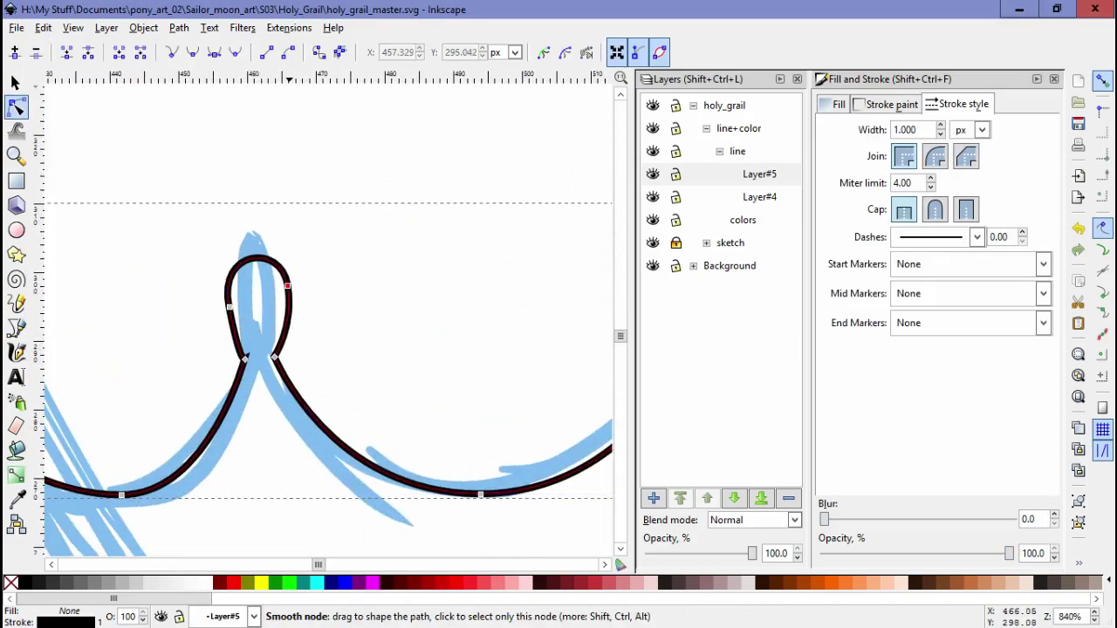
drag(288, 253, 338, 277)
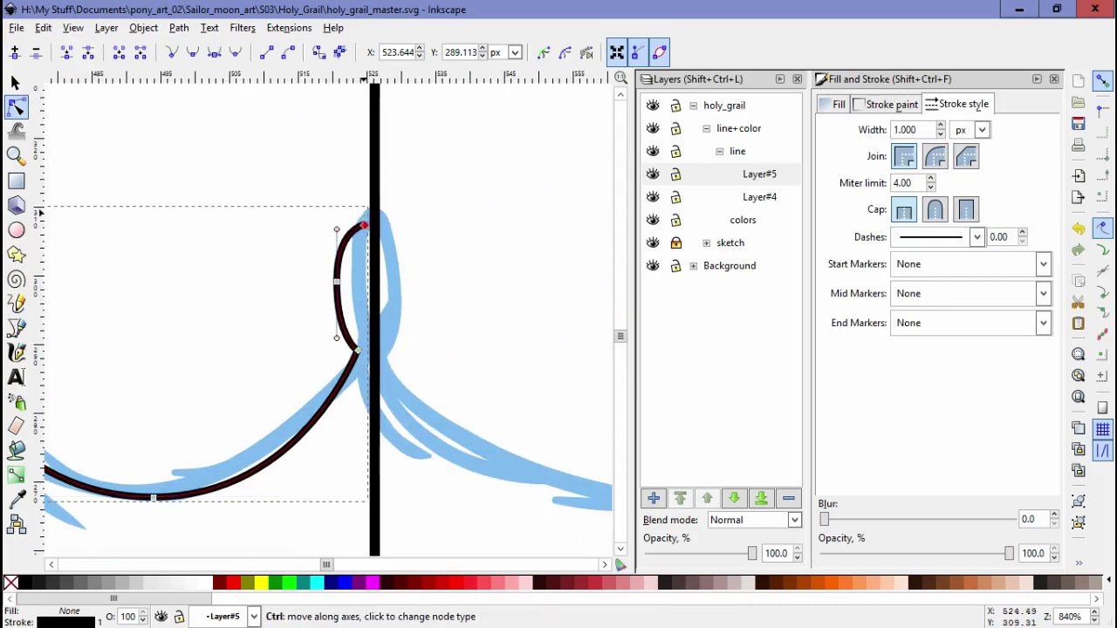
scroll(365, 225, left, 10)
scroll(261, 288, up, 1)
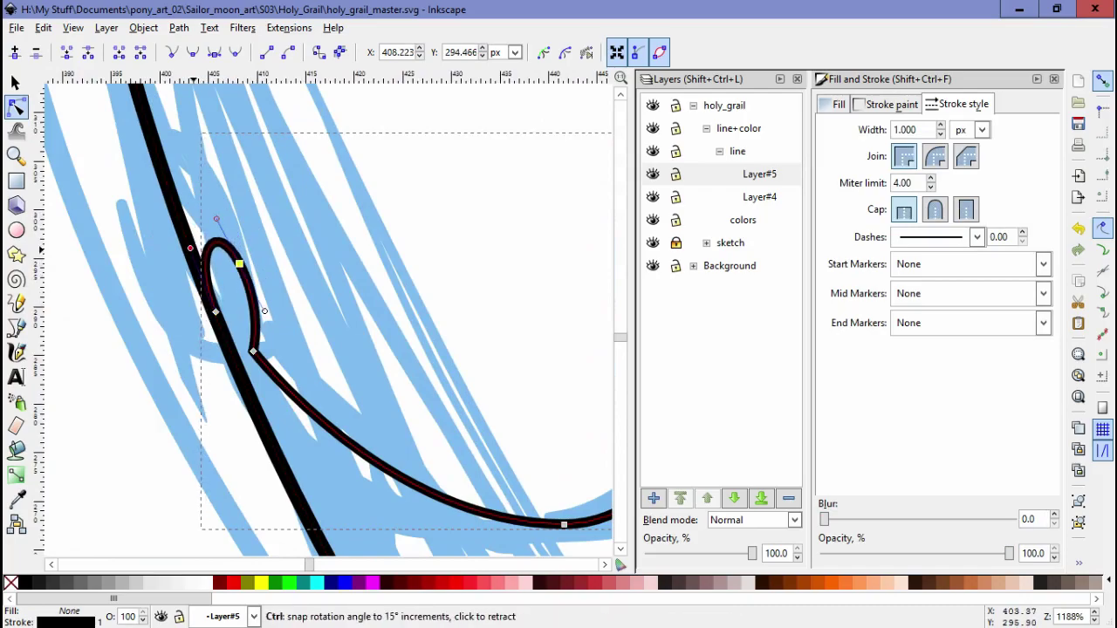
drag(360, 318, 223, 276)
Step: Extend the scalloped path with a second edge beneath the first and fit its outer end around the bowl's left outline
key(b)
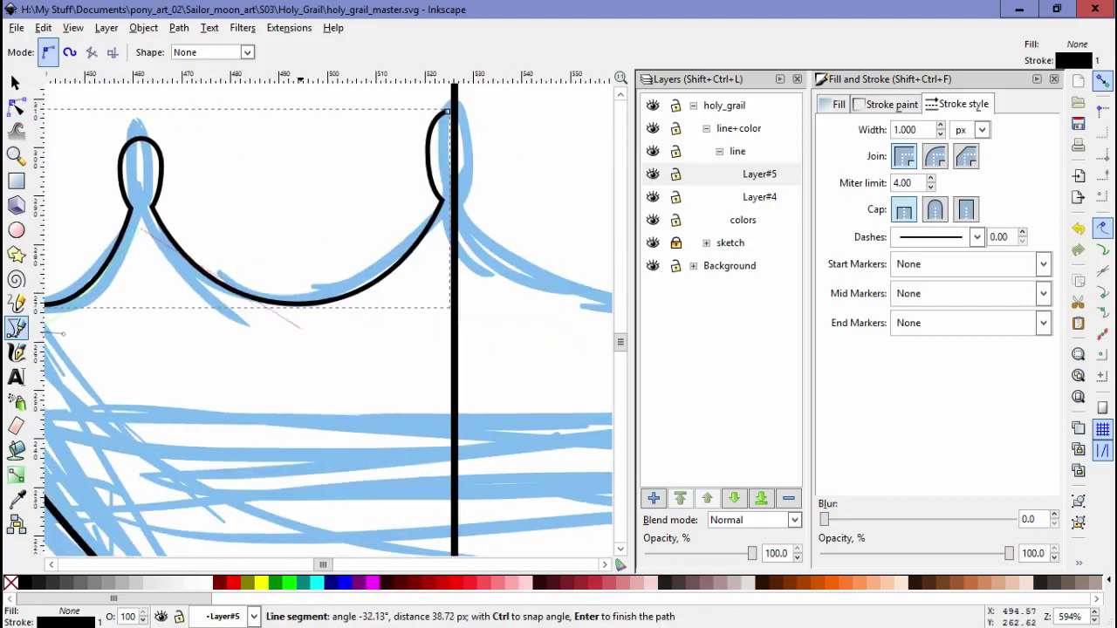
key(Return)
key(n)
scroll(199, 85, up, 2)
click(182, 288)
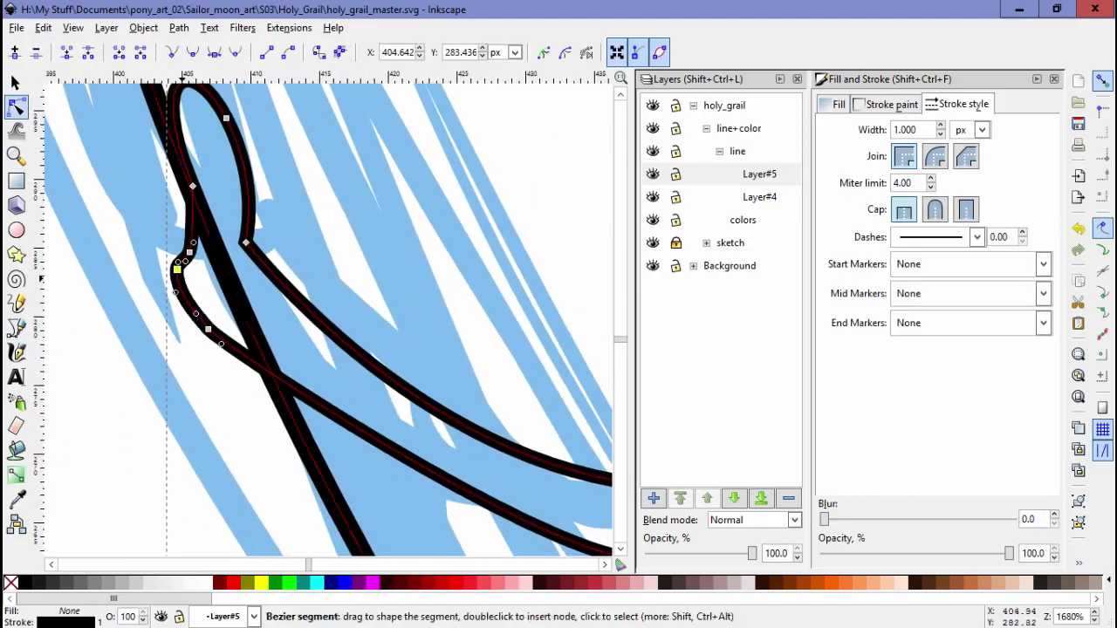
drag(181, 287, 293, 278)
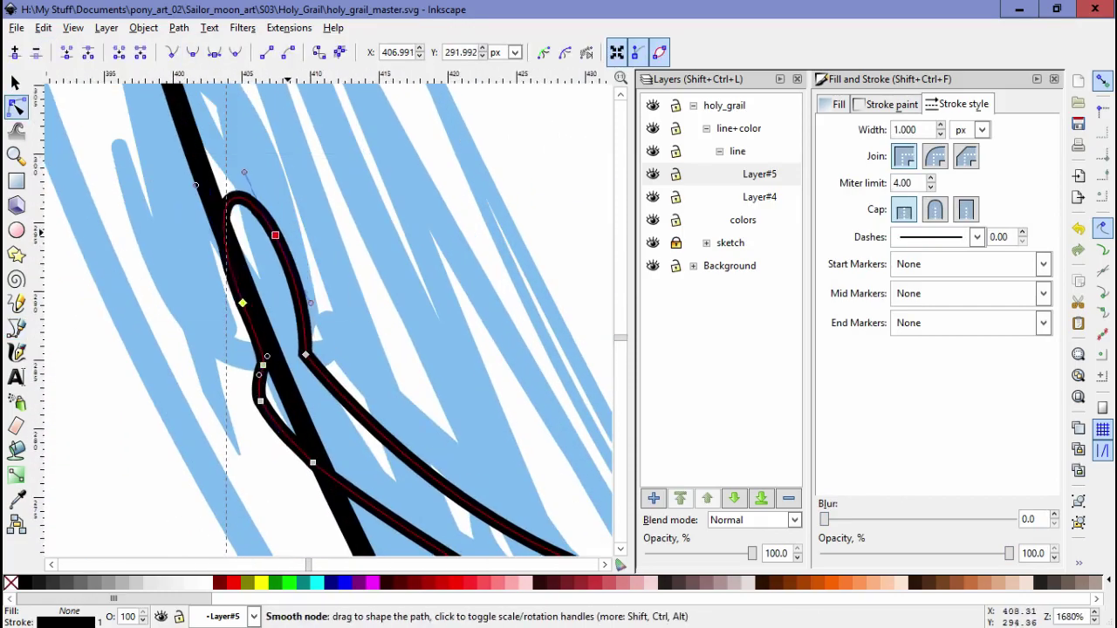
drag(268, 362, 236, 236)
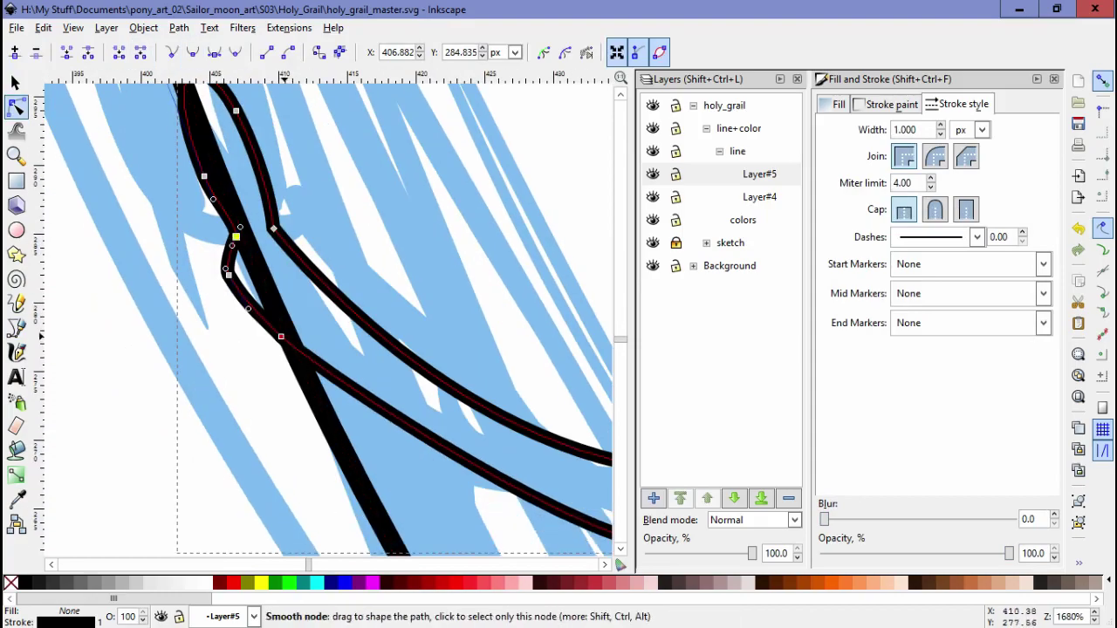
Step: Refine the lower edge's leftmost arc, removing a surplus node and tucking its outer end along the bowl outline
drag(309, 353, 335, 390)
drag(335, 390, 218, 284)
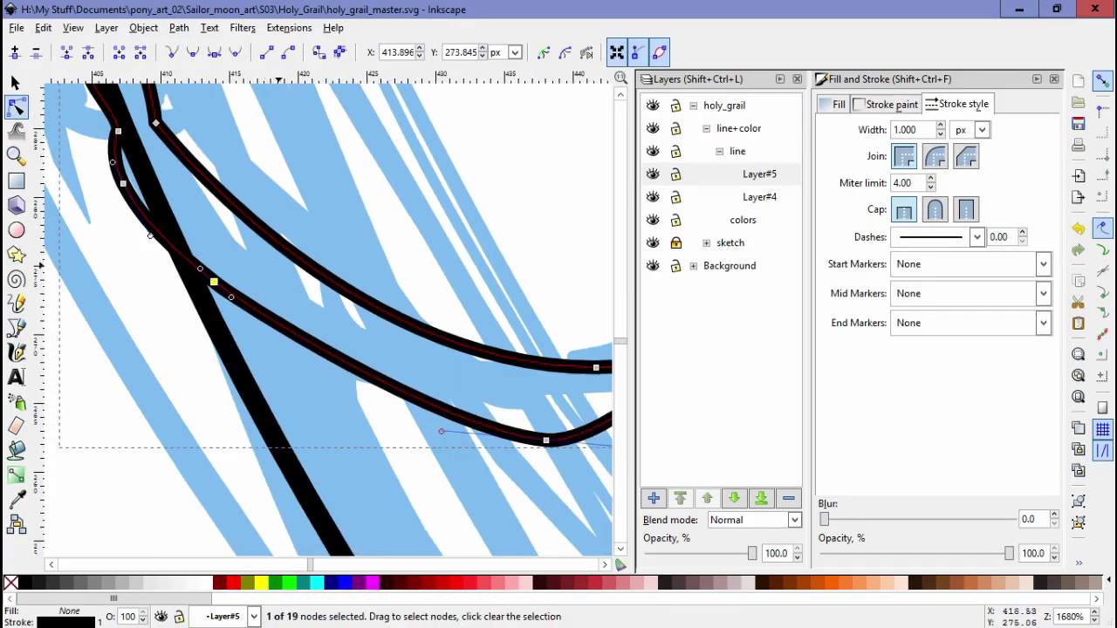
key(minus)
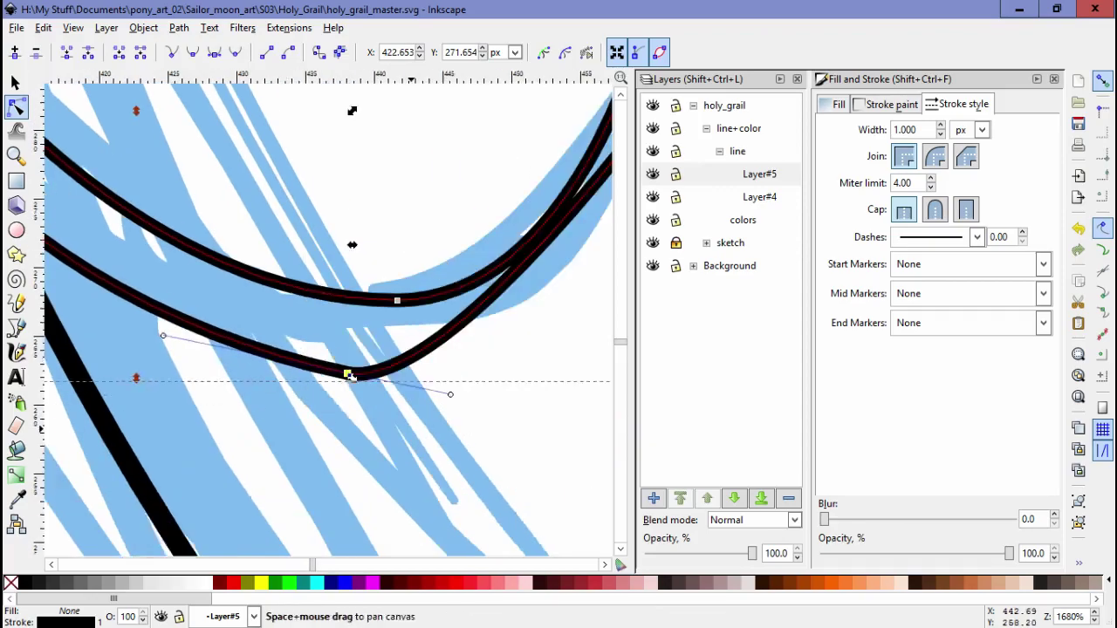
drag(451, 450, 373, 448)
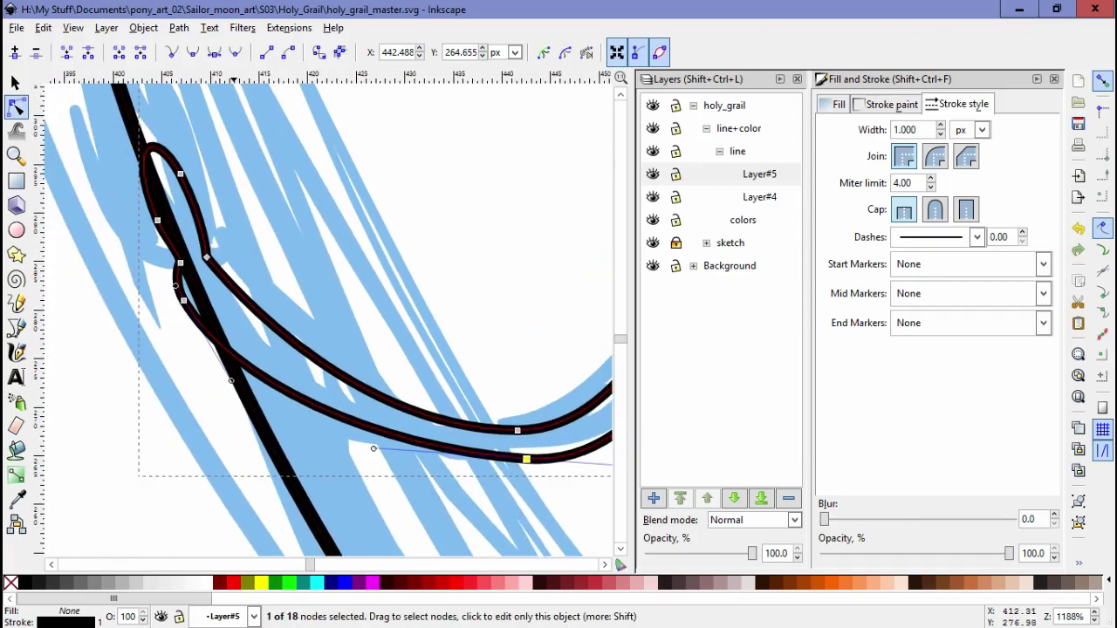
key(Delete)
drag(248, 371, 202, 301)
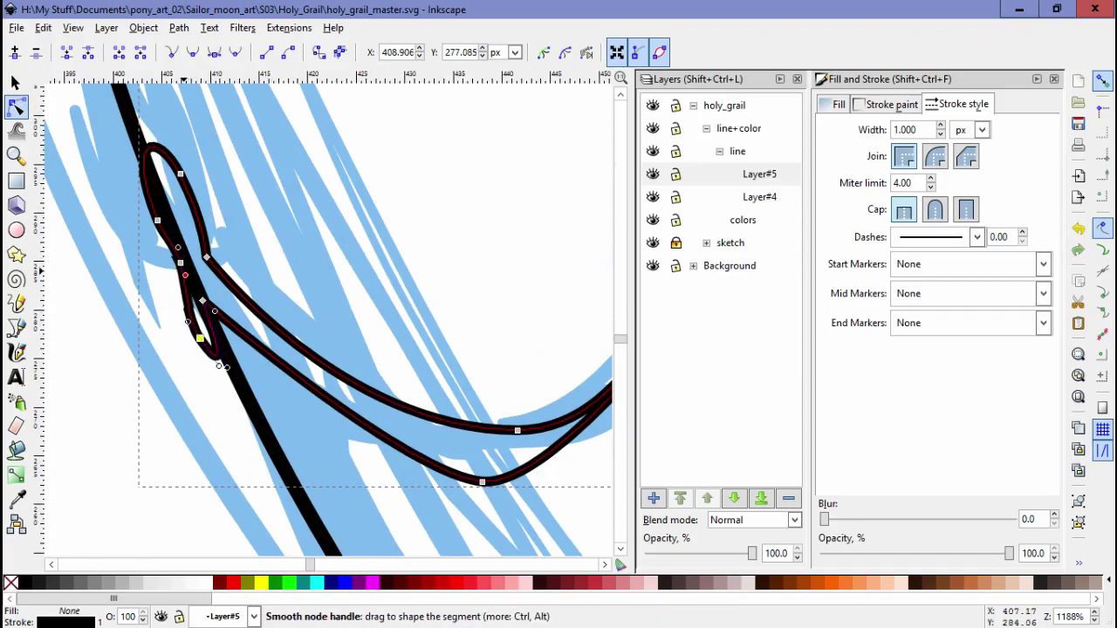
drag(219, 365, 279, 419)
Step: Set the lower edge's bottom nodes at X 443.457, Y 264.879 and X 494.275, Y 264.958 so it parallels the upper scallops
key(minus)
scroll(331, 315, right, 3)
double_click(300, 356)
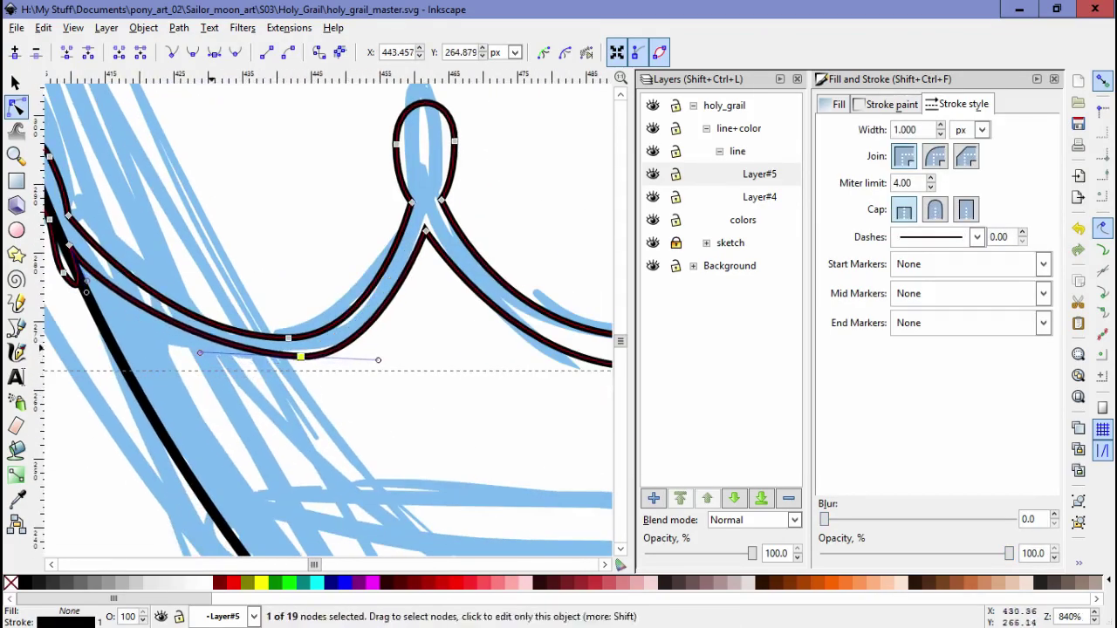
scroll(328, 314, right, 6)
click(333, 355)
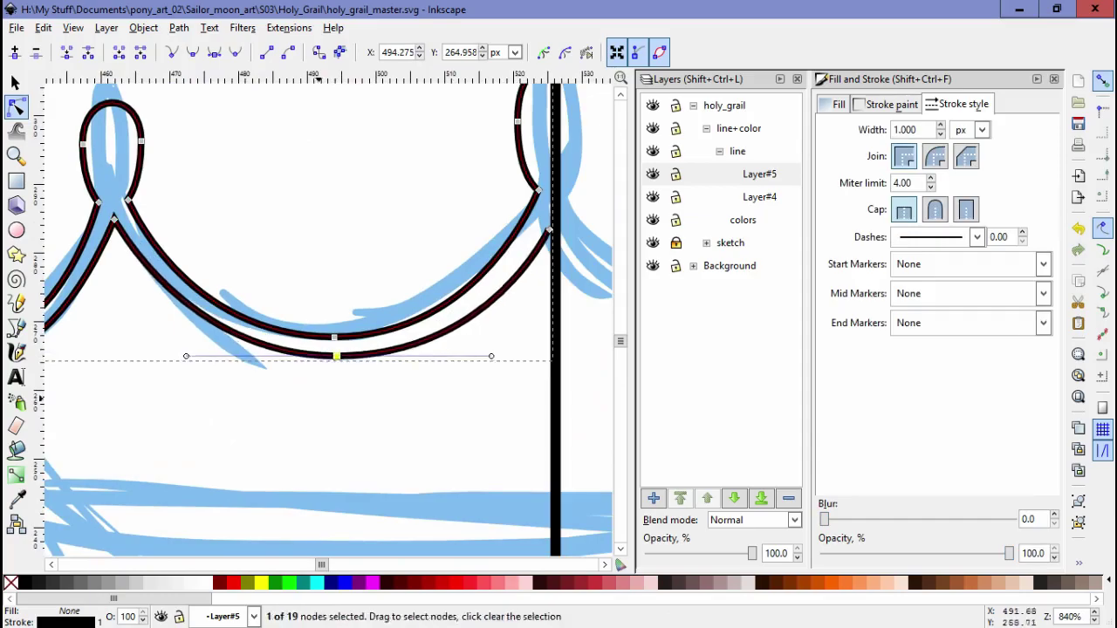
Step: Duplicate the scalloped path, mirror it horizontally and place the copy on the right half of the bowl at X 527.593
scroll(490, 392, down, 2)
key(s)
drag(339, 250, 284, 382)
scroll(284, 382, down, 2)
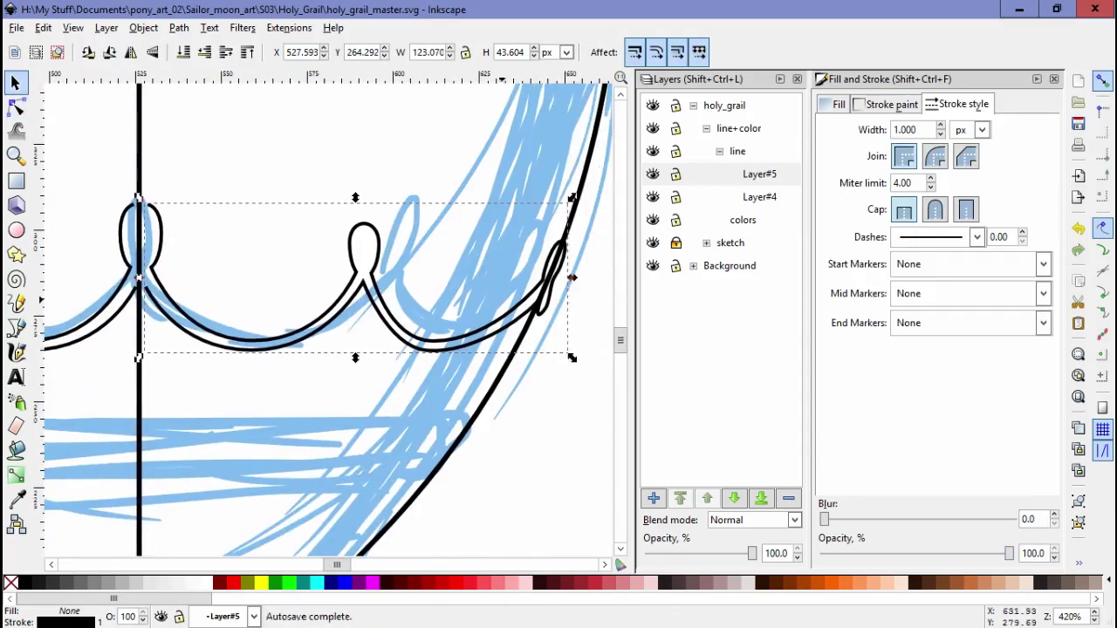
Step: Combine the two scalloped halves into one path, joining their end nodes on the centre line and rounding the central loop's top
shift+click(206, 332)
scroll(319, 292, up, 4)
key(n)
click(320, 231)
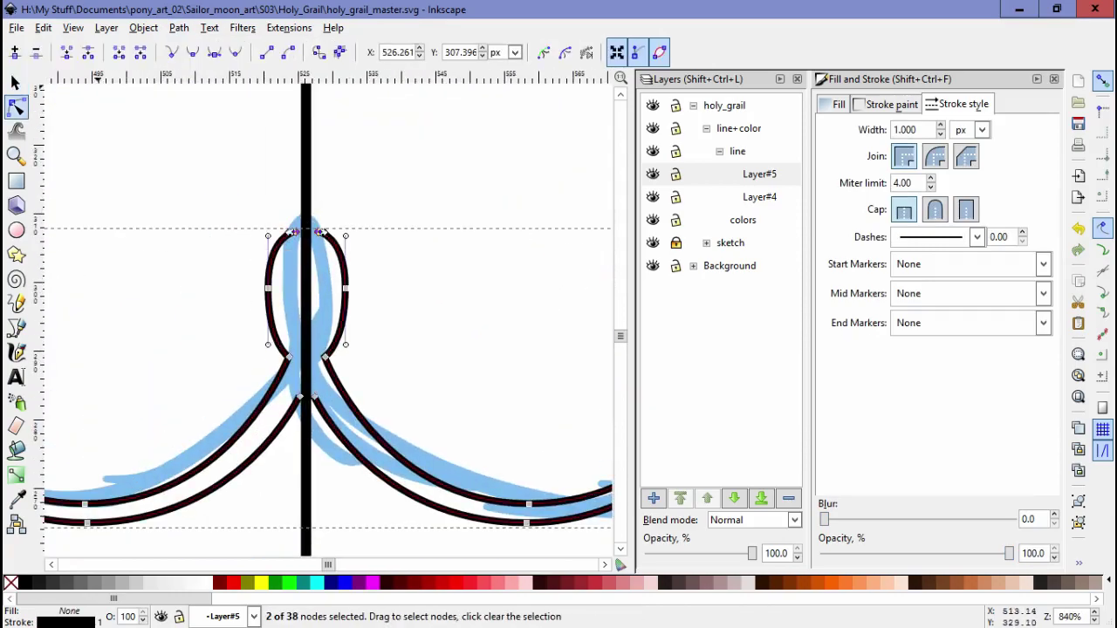
key(shift+j)
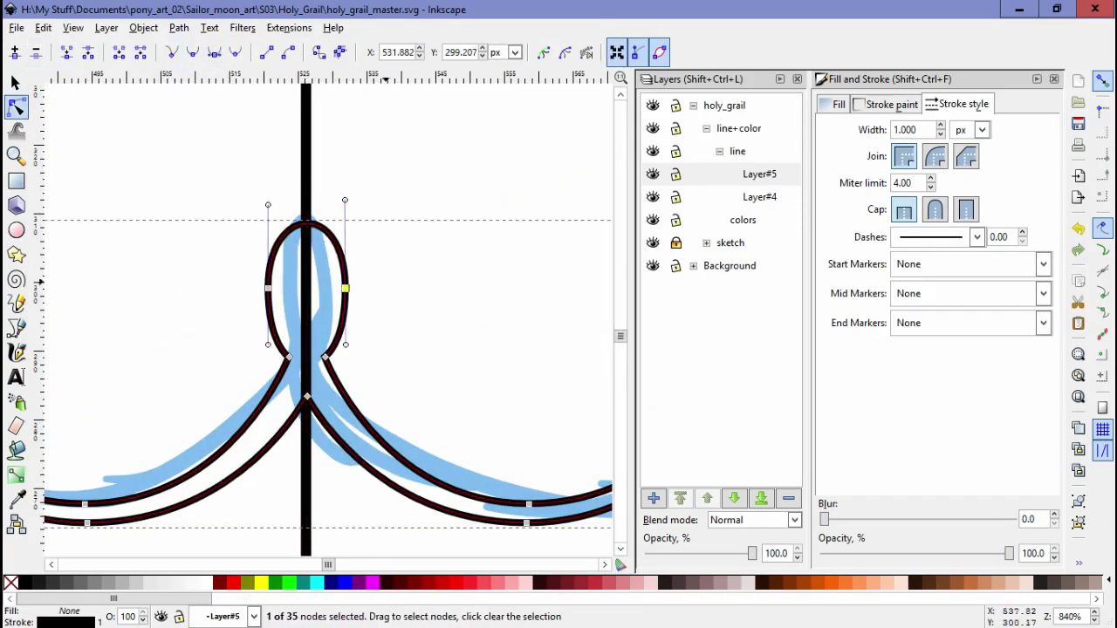
scroll(348, 290, down, 2)
scroll(347, 289, up, 2)
scroll(347, 290, down, 2)
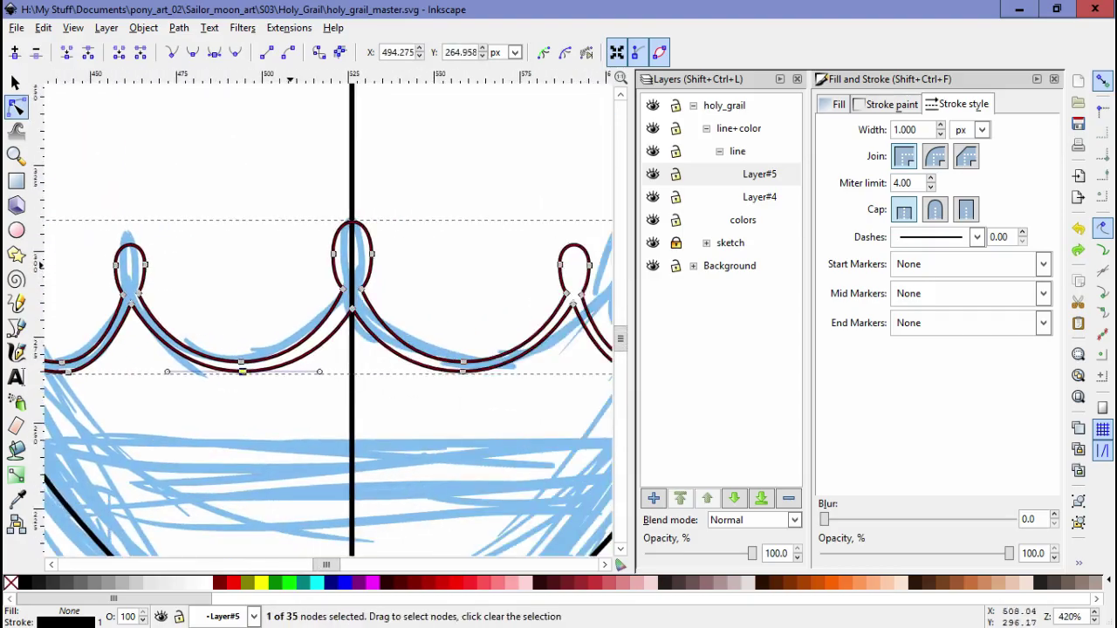
key(s)
key(Escape)
scroll(349, 314, down, 3)
scroll(349, 314, up, 2)
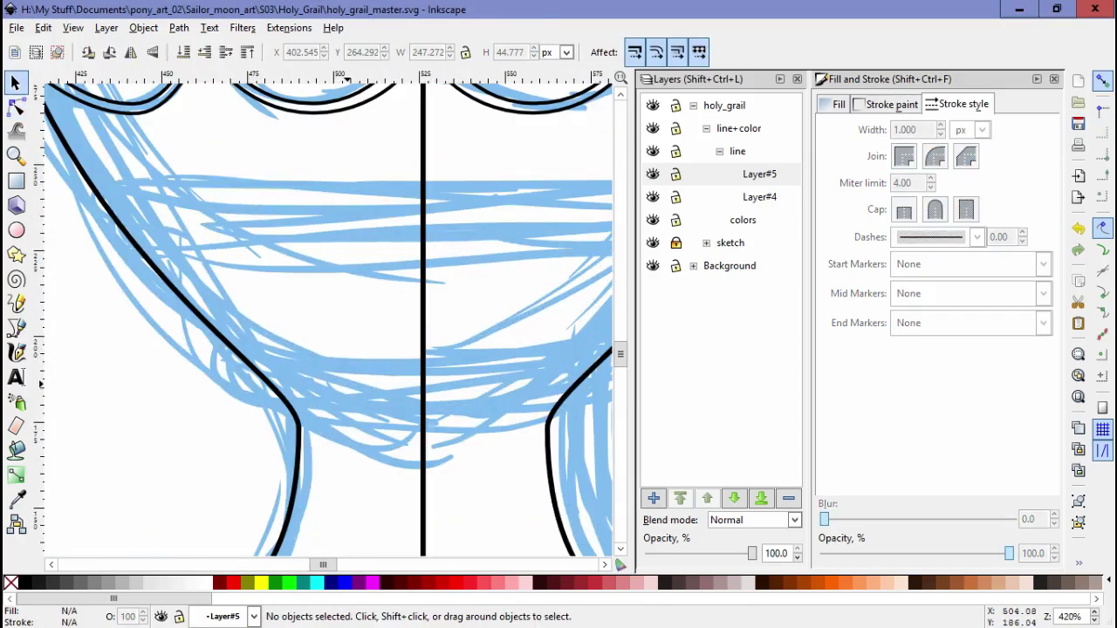
Step: Place a rounded band across the bowl below the scallops, scaling it to about 207 px wide and centring it on the guide line
scroll(349, 315, up, 2)
scroll(358, 312, down, 1)
scroll(358, 312, up, 4)
drag(358, 111, 358, 251)
drag(87, 262, 172, 259)
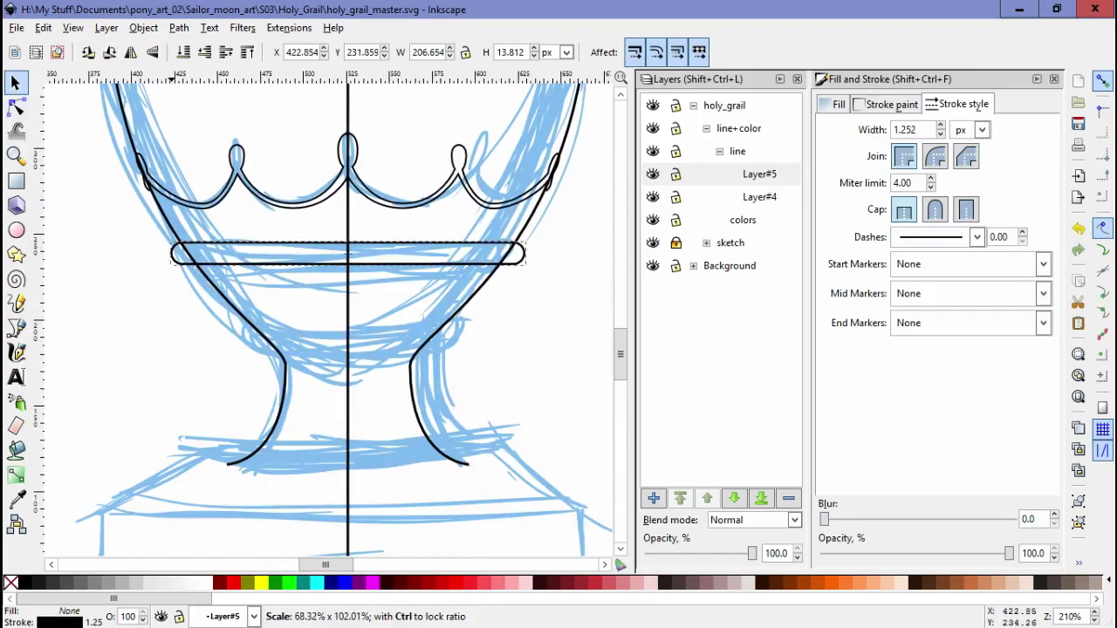
Step: Add a shorter copy of the band at the bottom of the bowl and set both bands' stroke width to 1.5 px
click(981, 129)
click(969, 144)
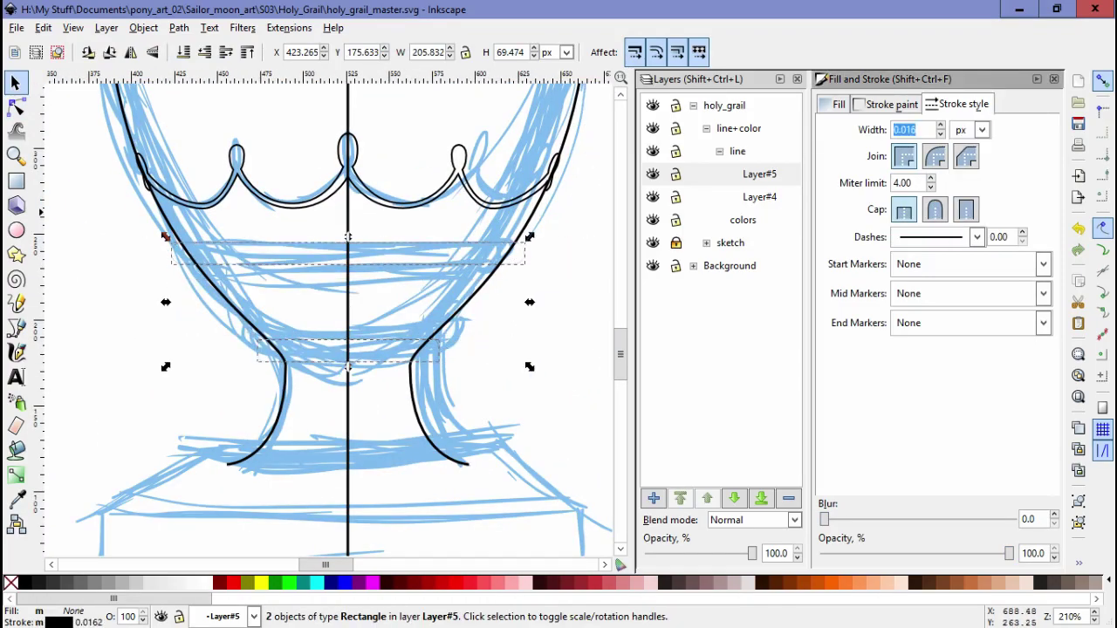
scroll(453, 388, up, 2)
key(n)
key(Escape)
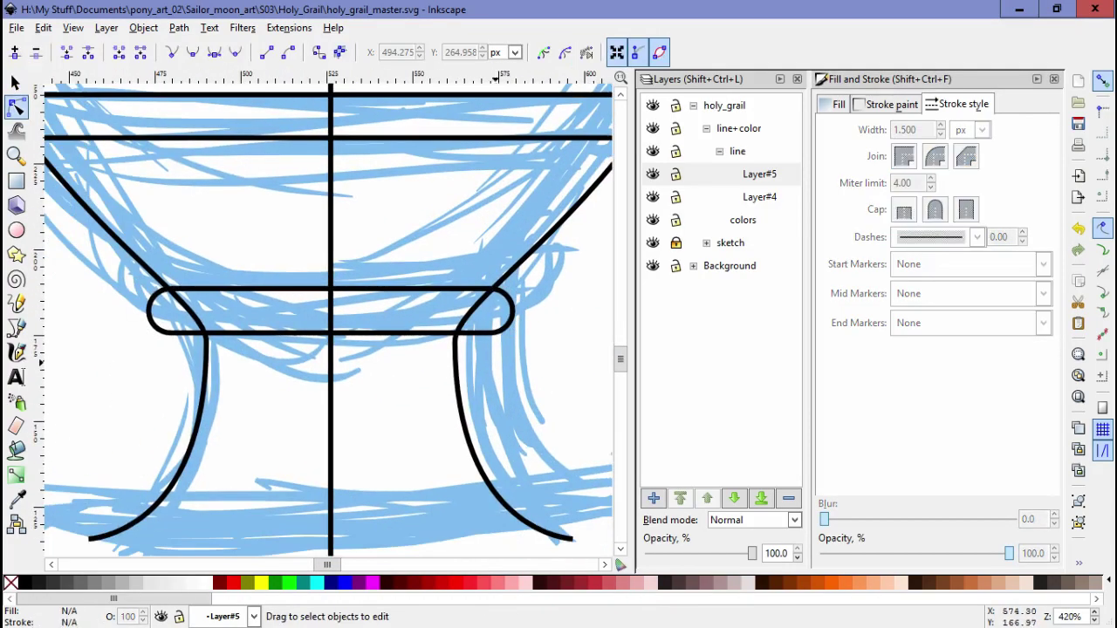
Step: Narrow the stem by moving the cup outline's two neck nodes symmetrically inward, to about X 490 and X 562
scroll(373, 345, down, 2)
click(415, 341)
scroll(419, 344, up, 1)
scroll(419, 345, down, 1)
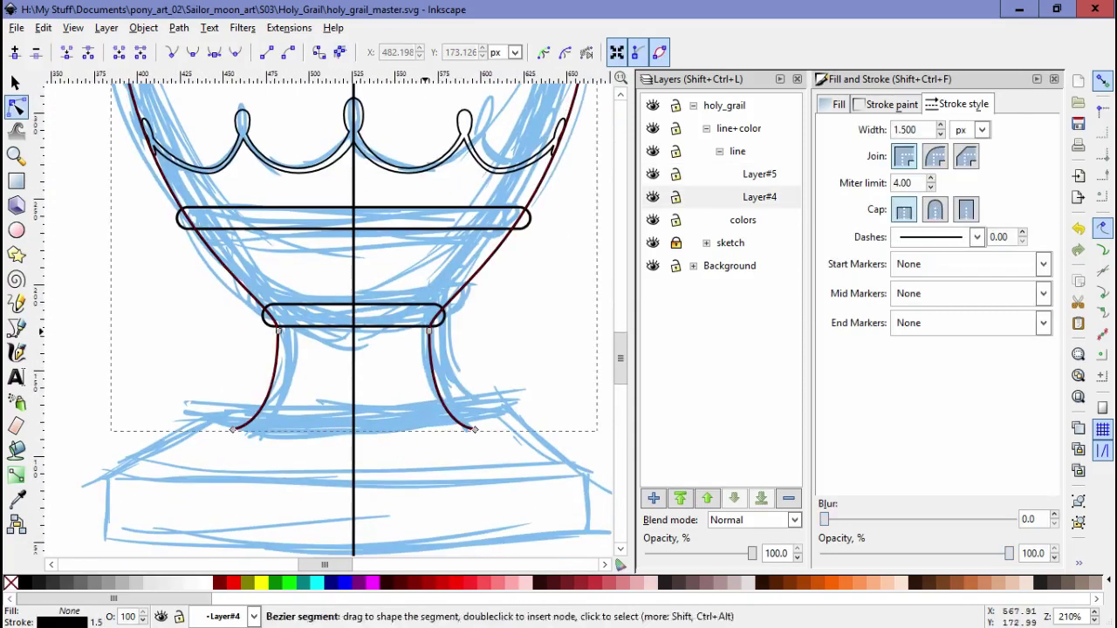
scroll(393, 310, up, 2)
key(less)
key(less)
key(less)
key(less)
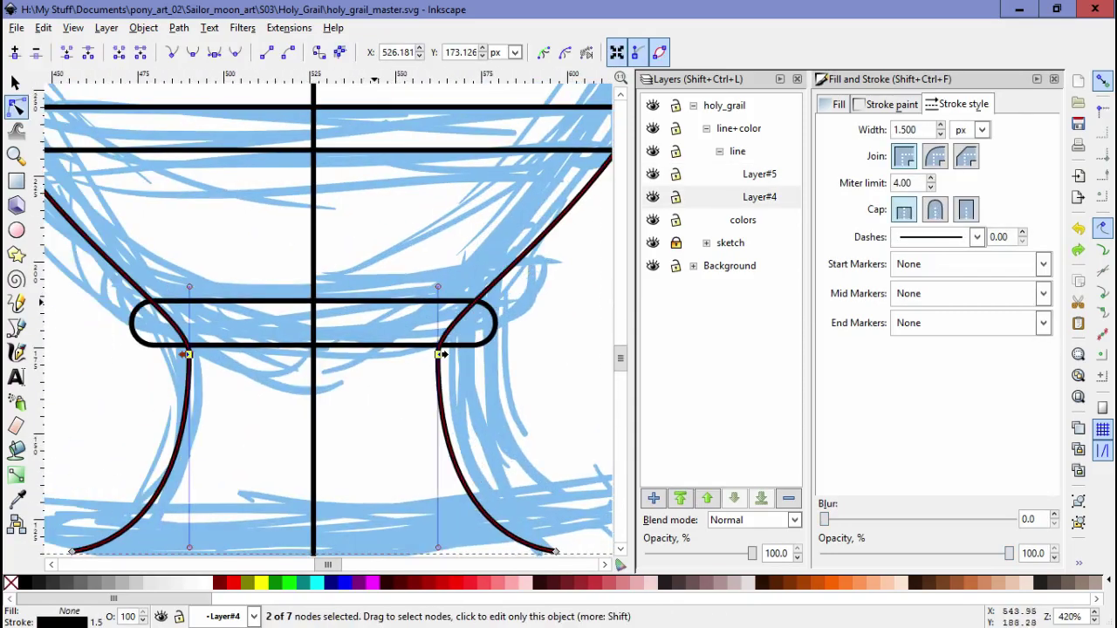
scroll(388, 310, down, 2)
scroll(384, 315, up, 3)
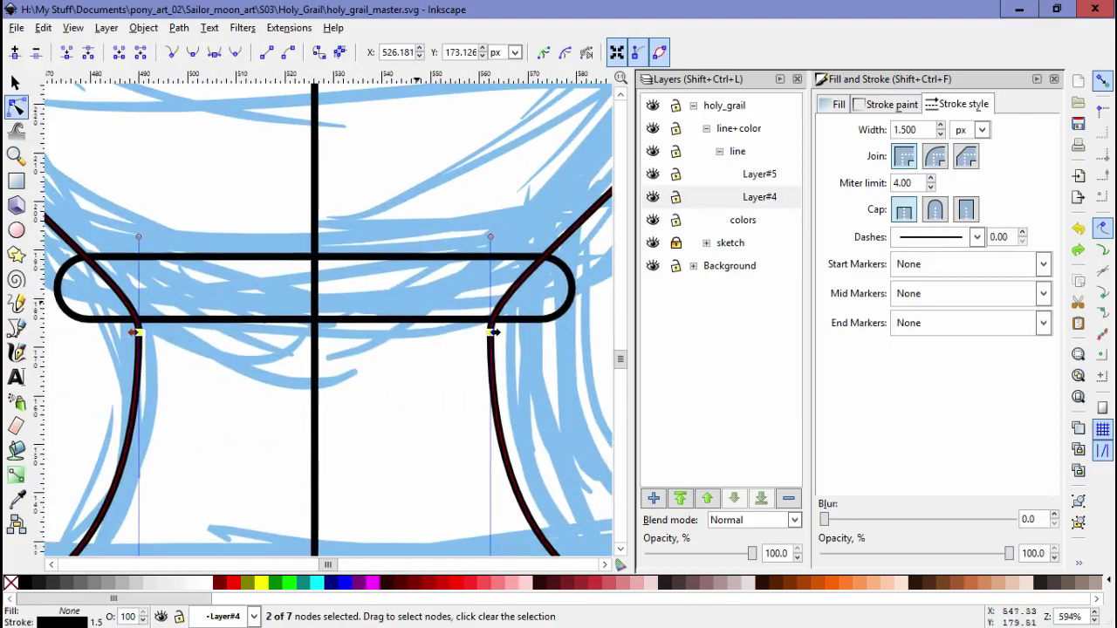
Step: Shorten the lower band to about 95 px wide so it fits the stem's neck, centred on the guide line
key(s)
click(366, 324)
drag(578, 289, 532, 290)
scroll(515, 410, down, 5)
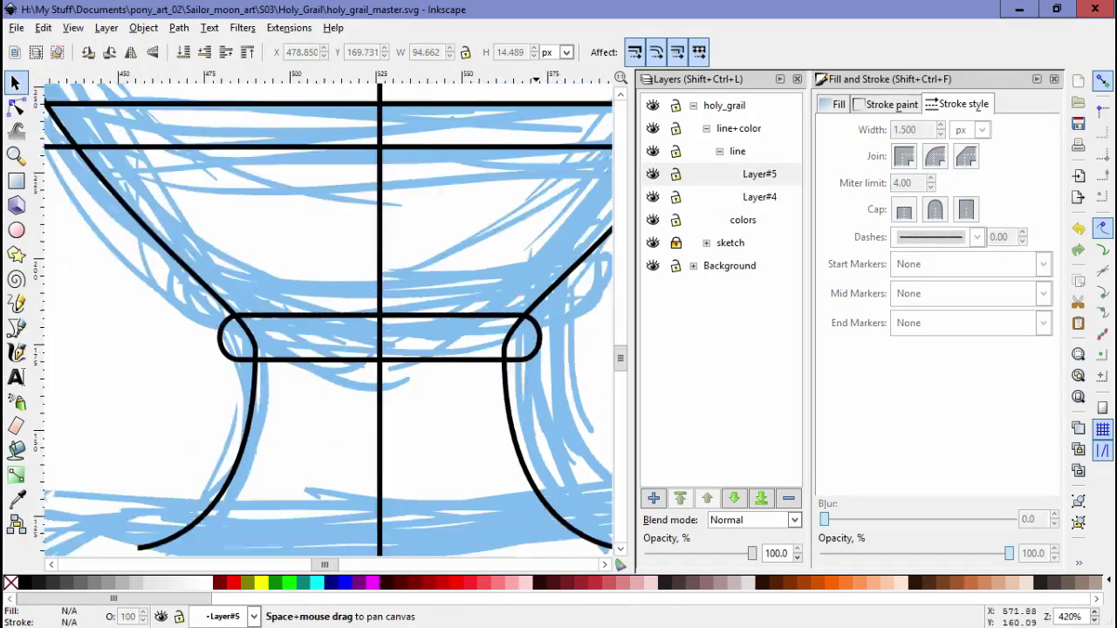
scroll(514, 392, up, 3)
drag(522, 345, 524, 349)
drag(46, 312, 83, 289)
scroll(332, 349, down, 2)
key(Tab)
key(Escape)
Step: Draw a flat ellipse about 174 px wide over the foot of the stem and centre it on the guide line
scroll(332, 349, up, 2)
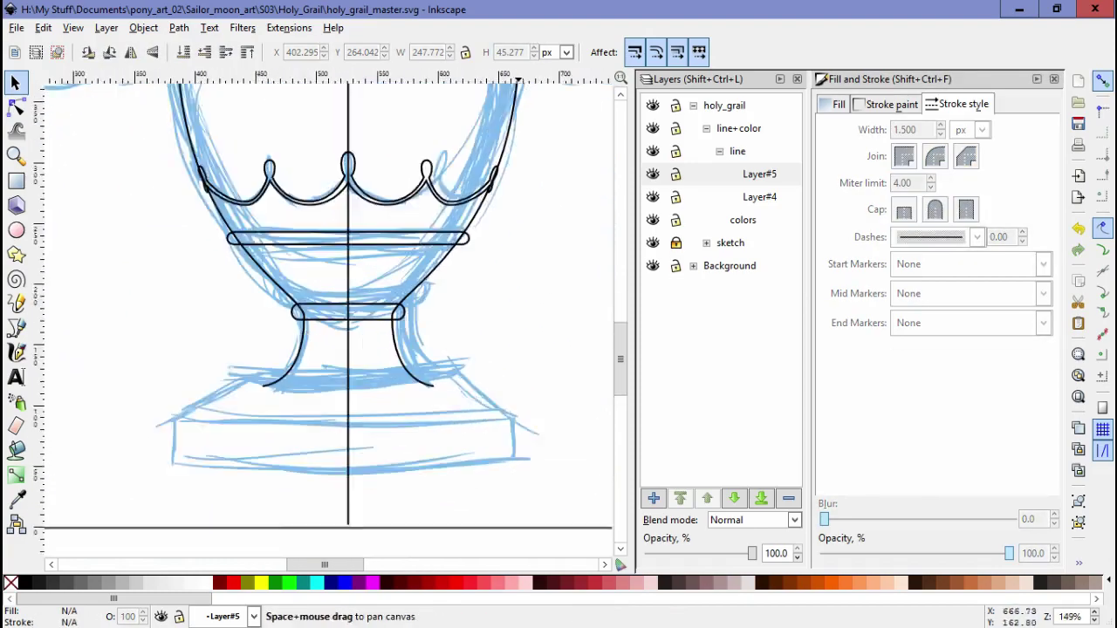
key(e)
drag(189, 311, 486, 353)
key(n)
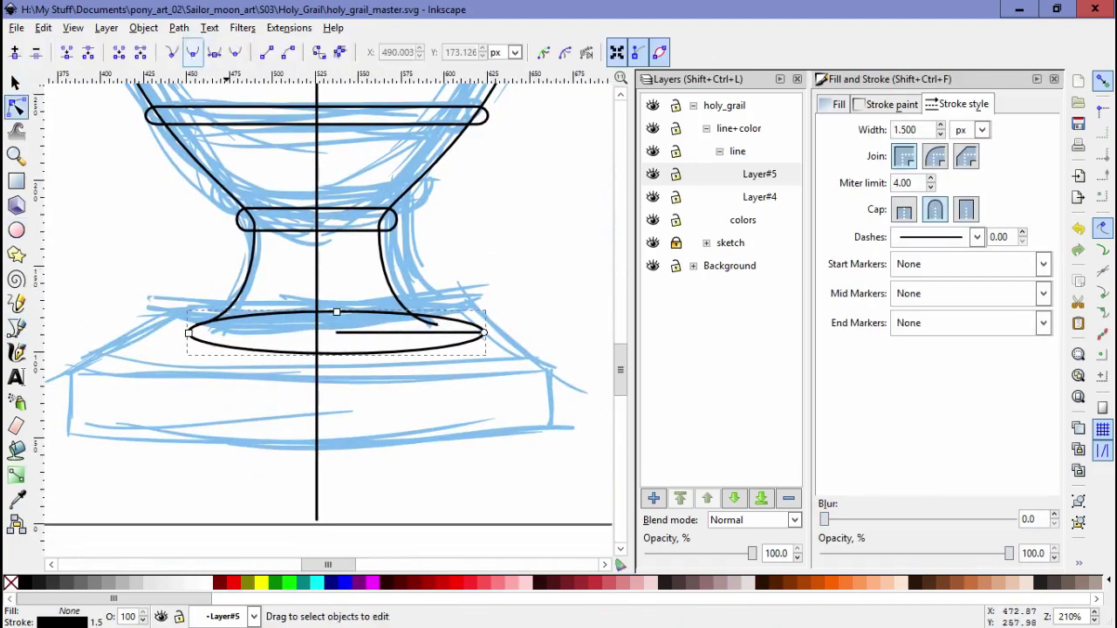
key(s)
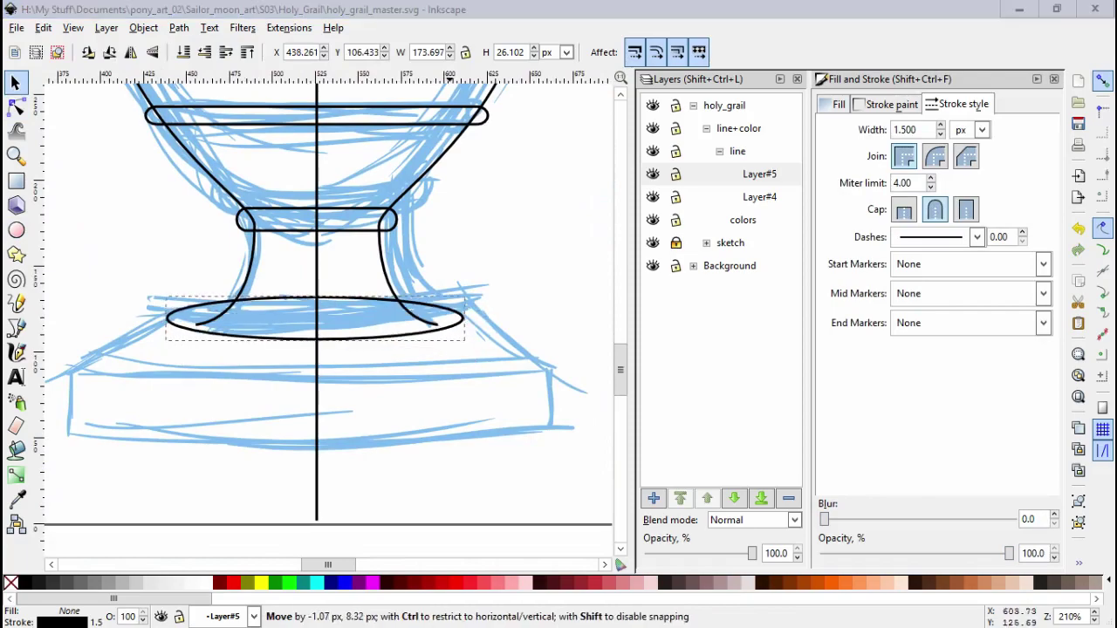
Step: Flatten the foot ellipse to about 20 px high and extend the stem's two lower end nodes down below it
click(197, 323)
key(n)
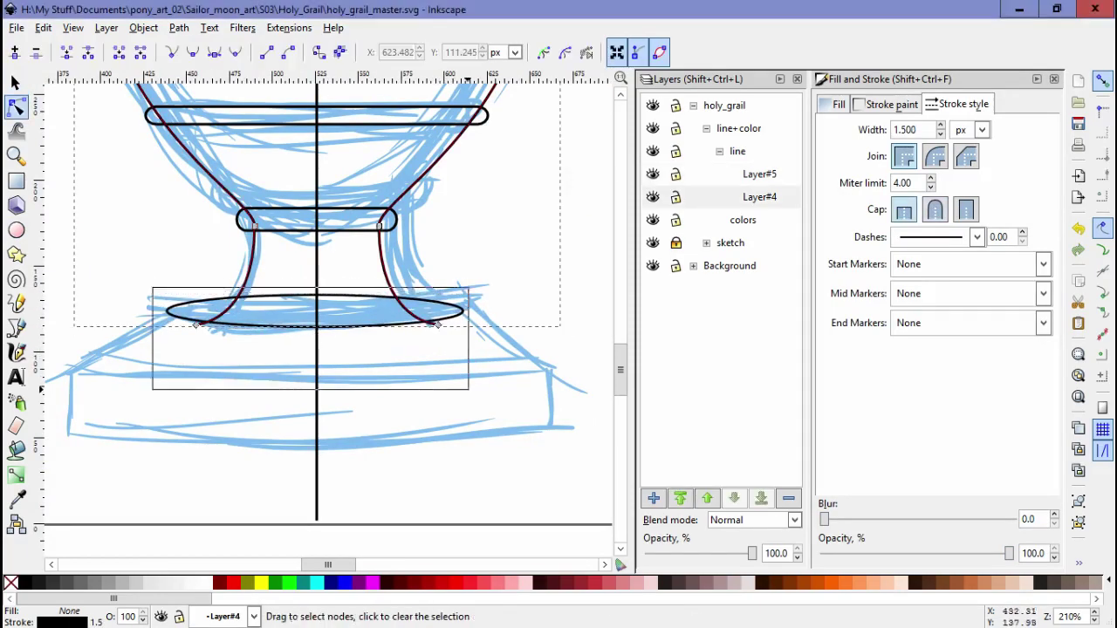
key(s)
Step: Duplicate the ellipse below as one 259.406 px wide, and place a further copy at Y 48.498 for the base's lower edge
click(364, 334)
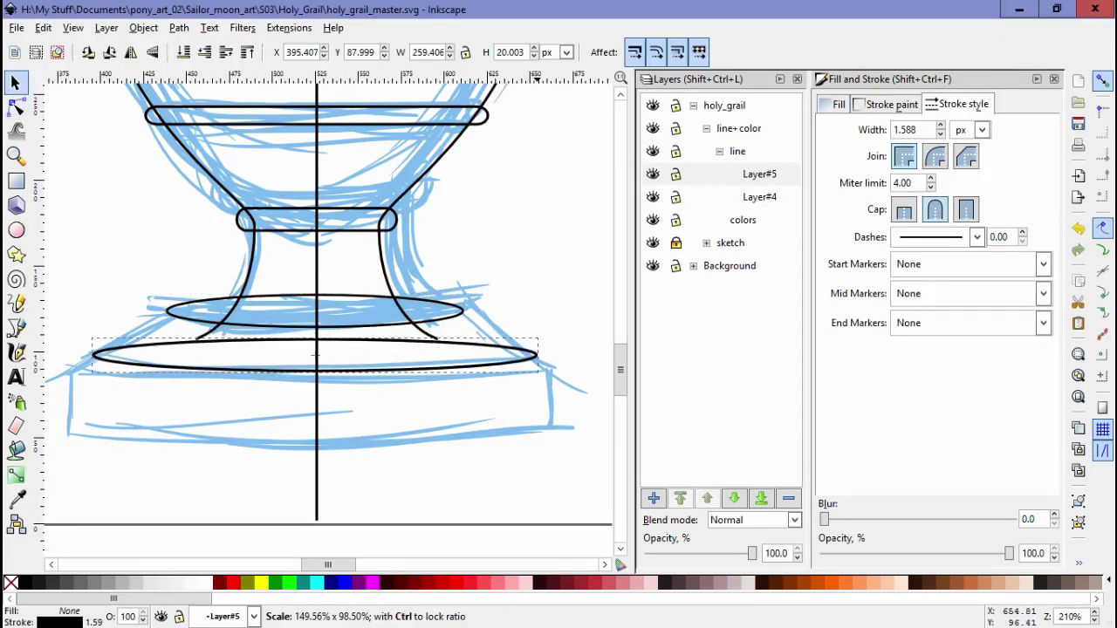
key(ctrl+d)
drag(352, 356, 352, 425)
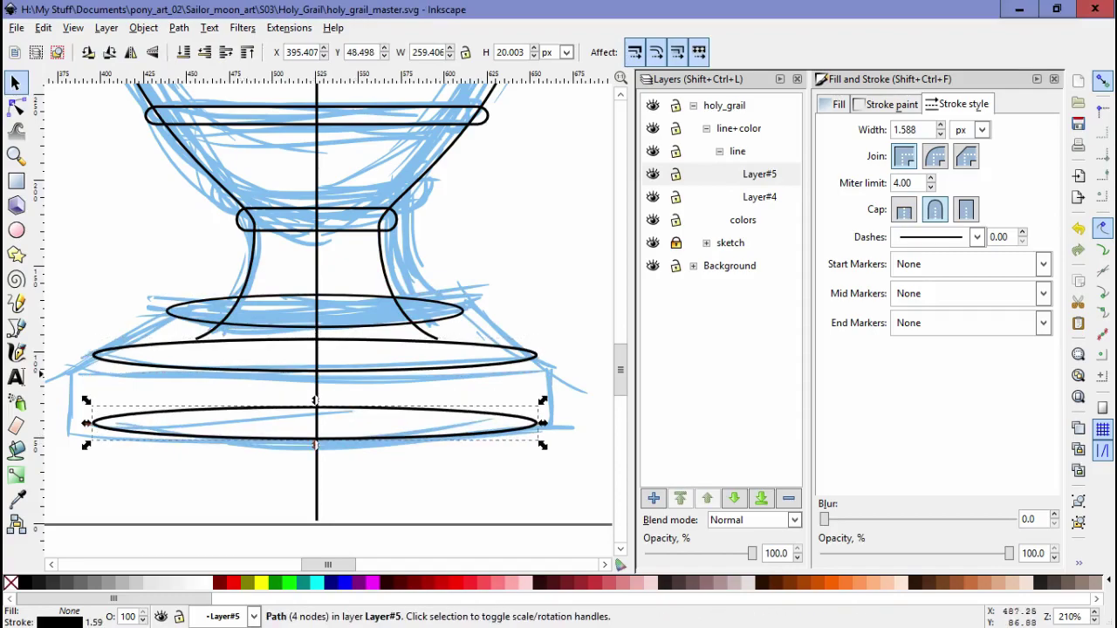
Step: Make the two wide base ellipses slightly taller and set the stroke width of all three ellipses to 1.5 px
click(317, 433)
shift+click(262, 368)
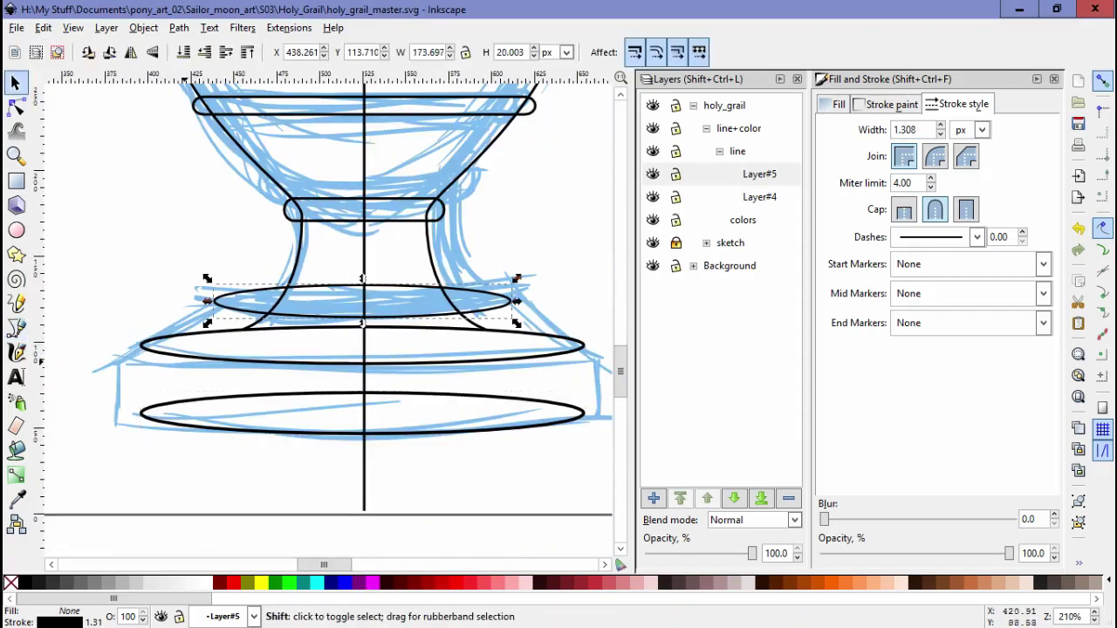
shift+click(262, 325)
Step: Draw a straight 1.5 px line joining the left ends of the upper and middle base ellipses, tucking its end node into the outline
key(b)
scroll(314, 349, up, 4)
click(144, 352)
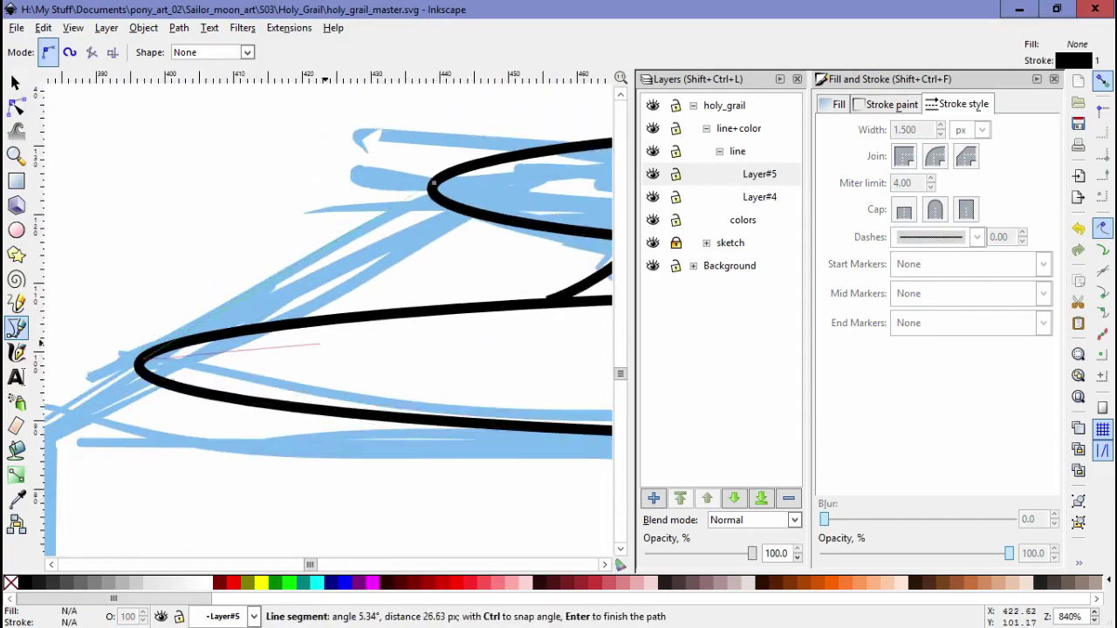
click(433, 183)
key(Return)
key(n)
scroll(331, 314, down, 3)
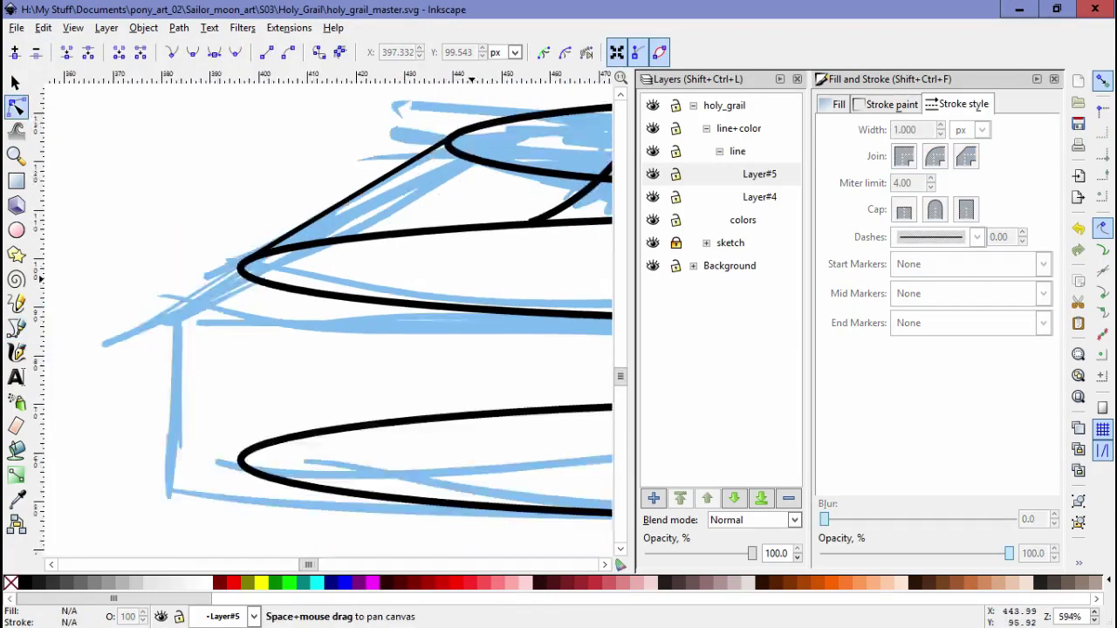
key(Escape)
ctrl+scroll(331, 314, up, 2)
ctrl+scroll(39, 276, down, 3)
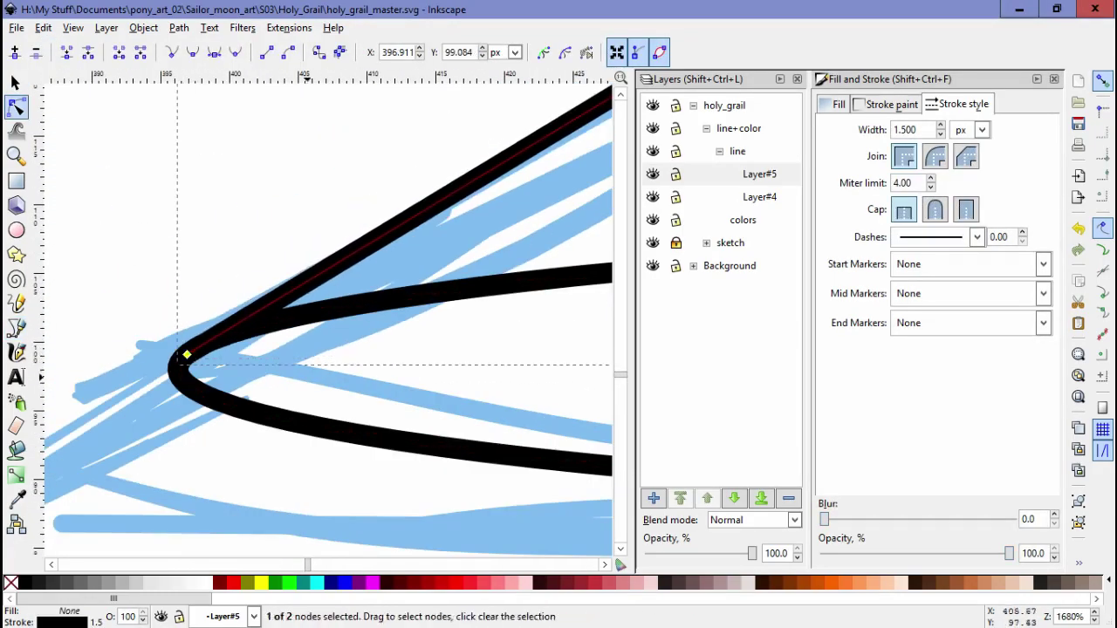
Step: Duplicate the slanted line, mirror it horizontally and place the copy at the right ends of the two ellipses
key(ctrl+v)
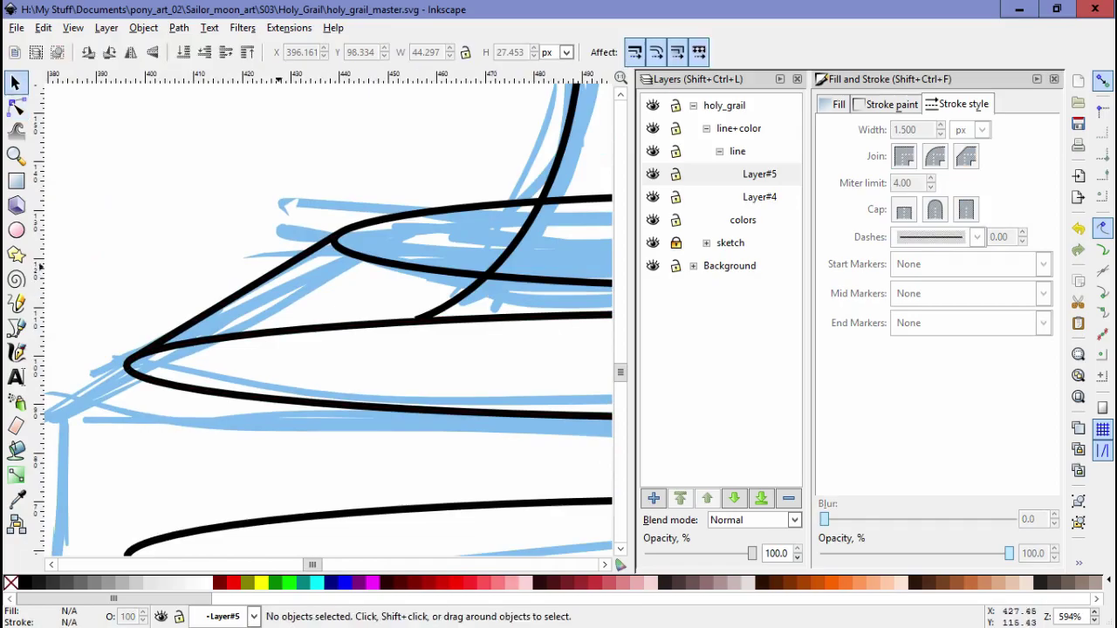
ctrl+scroll(359, 225, down, 5)
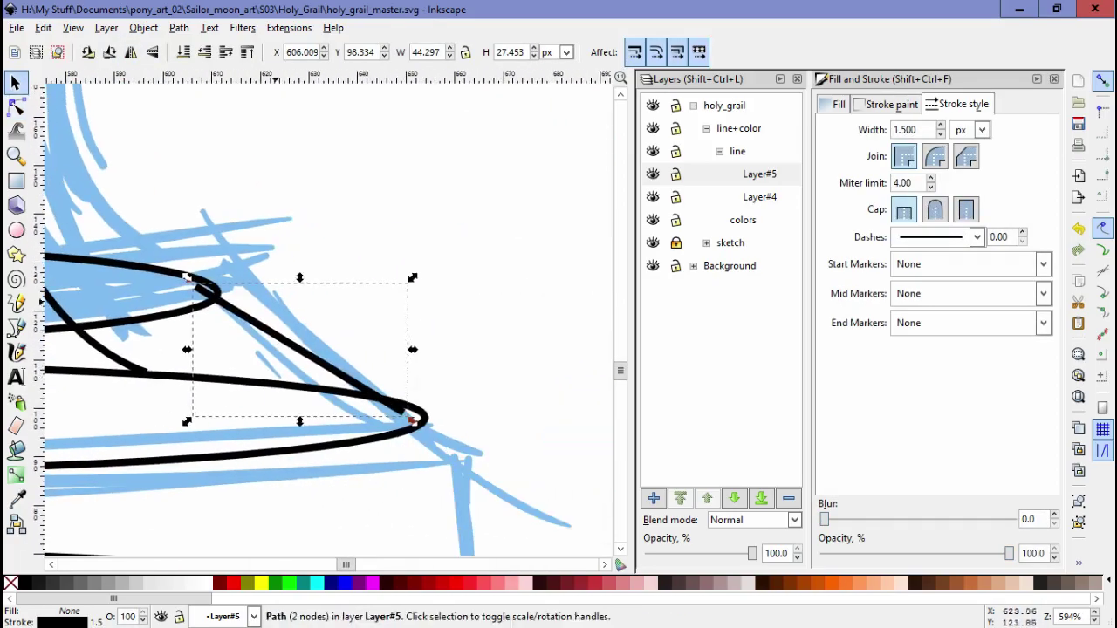
key(Escape)
Step: Draw a vertical line joining the left ends of the middle and lower base ellipses
ctrl+scroll(237, 350, up, 4)
key(b)
click(231, 320)
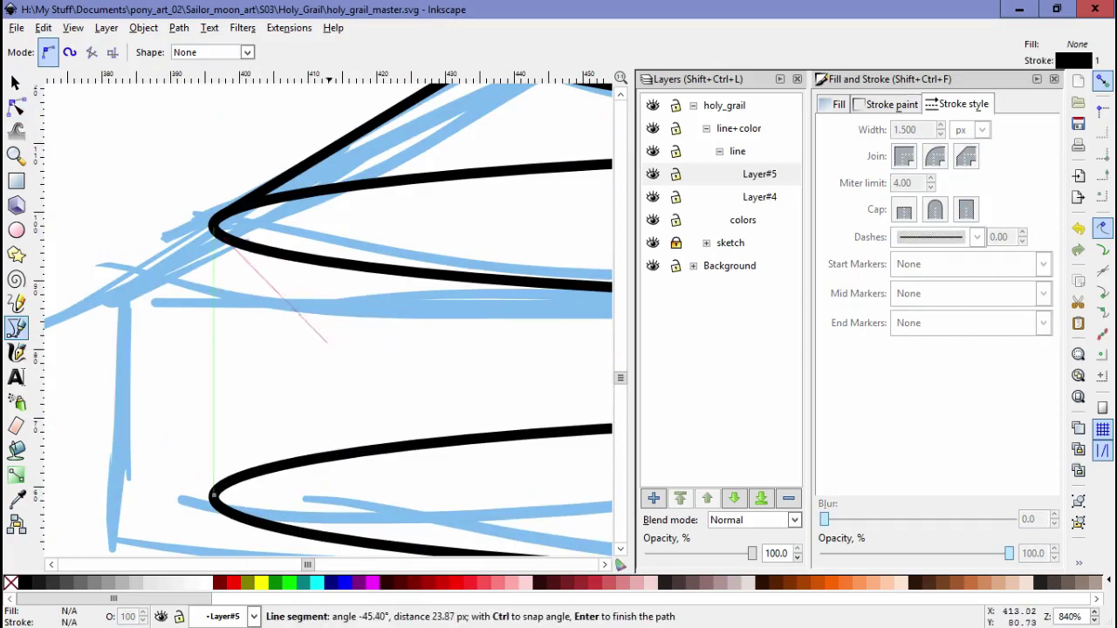
double_click(231, 386)
key(n)
ctrl+scroll(214, 228, up, 3)
key(s)
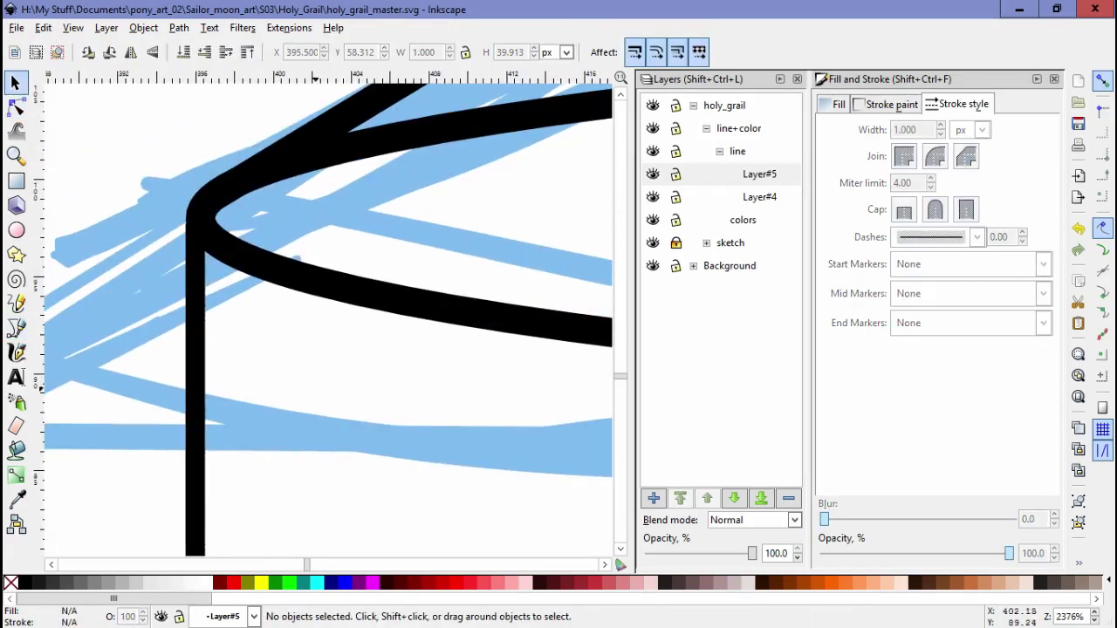
Step: Adjust the vertical line to X 395.574, Y 57.636 and 40.985 px high so both ends sit flush with the ellipse outlines
click(214, 236)
ctrl+scroll(213, 229, up, 3)
scroll(298, 362, down, 15)
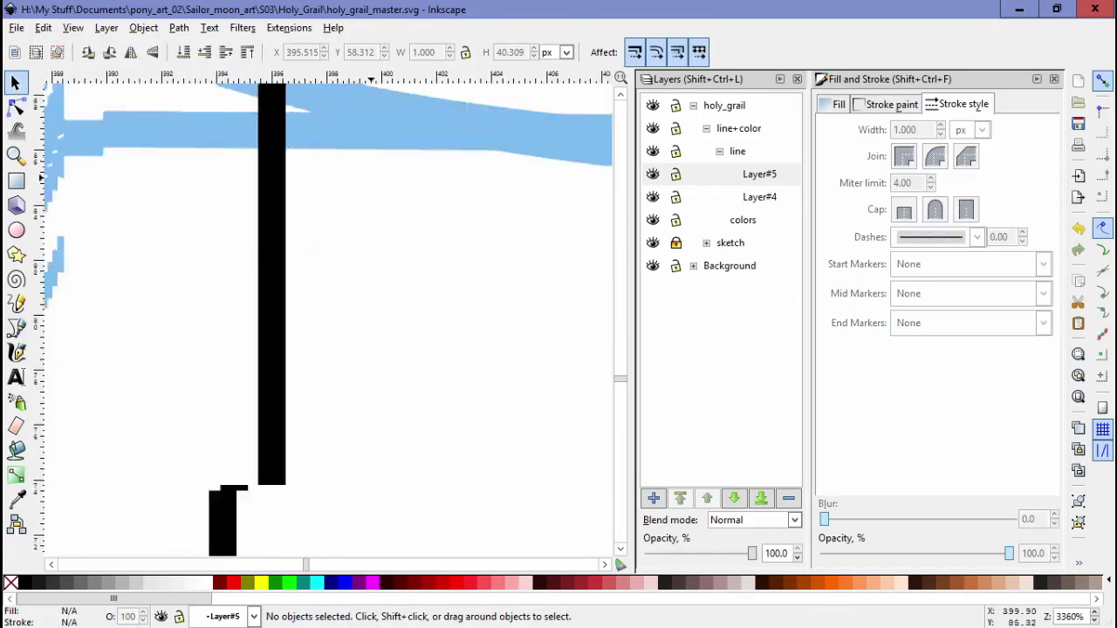
ctrl+scroll(219, 369, down, 10)
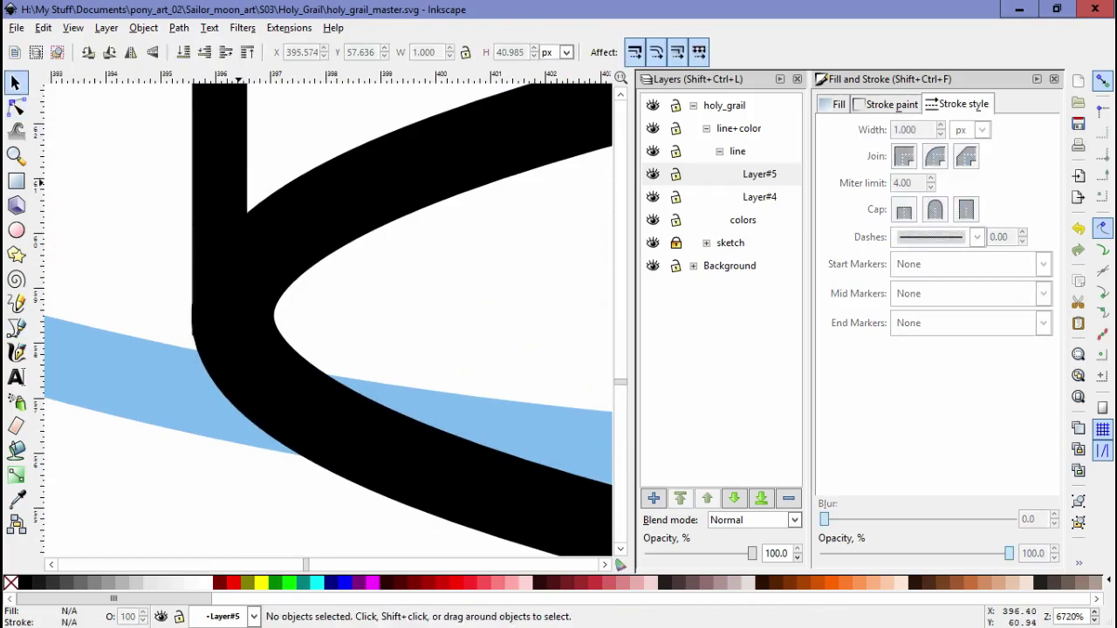
Step: Copy the vertical line to the right ends of the base ellipses and align it to their outline at X 653.656
drag(137, 323, 106, 308)
ctrl+scroll(82, 251, up, 6)
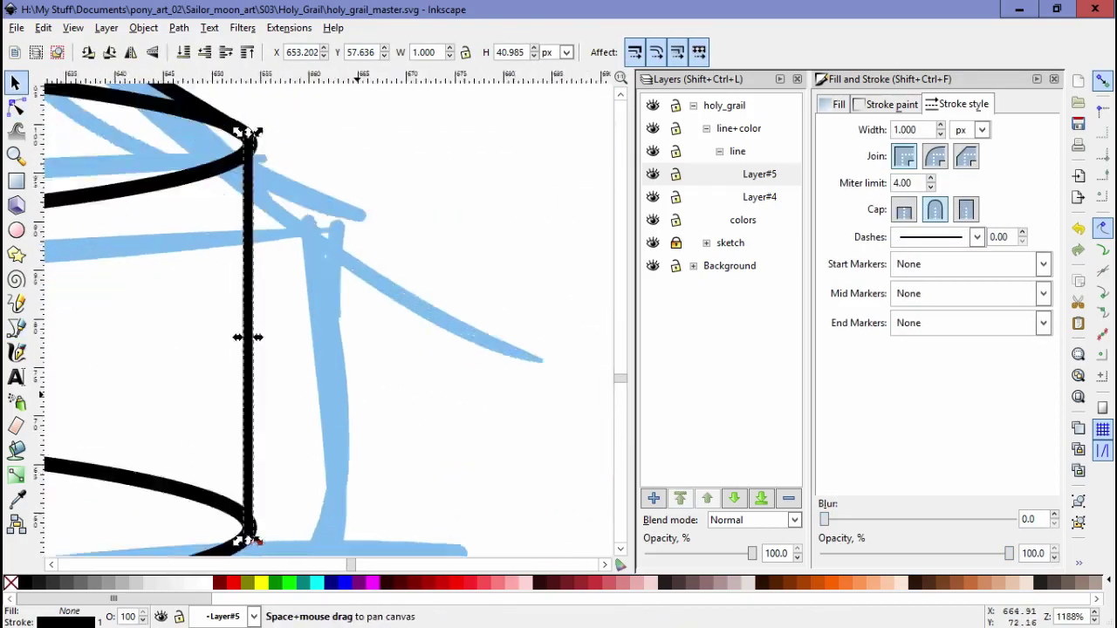
drag(253, 349, 267, 349)
key(n)
key(Escape)
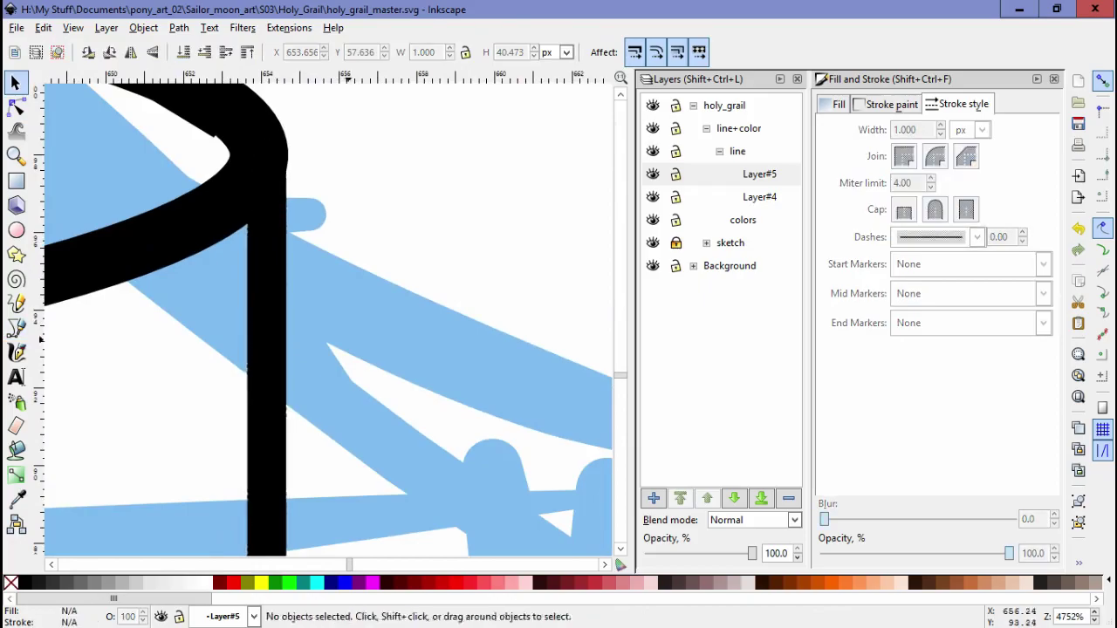
ctrl+scroll(540, 324, down, 1)
shift+click(539, 323)
key(Escape)
ctrl+scroll(542, 325, down, 11)
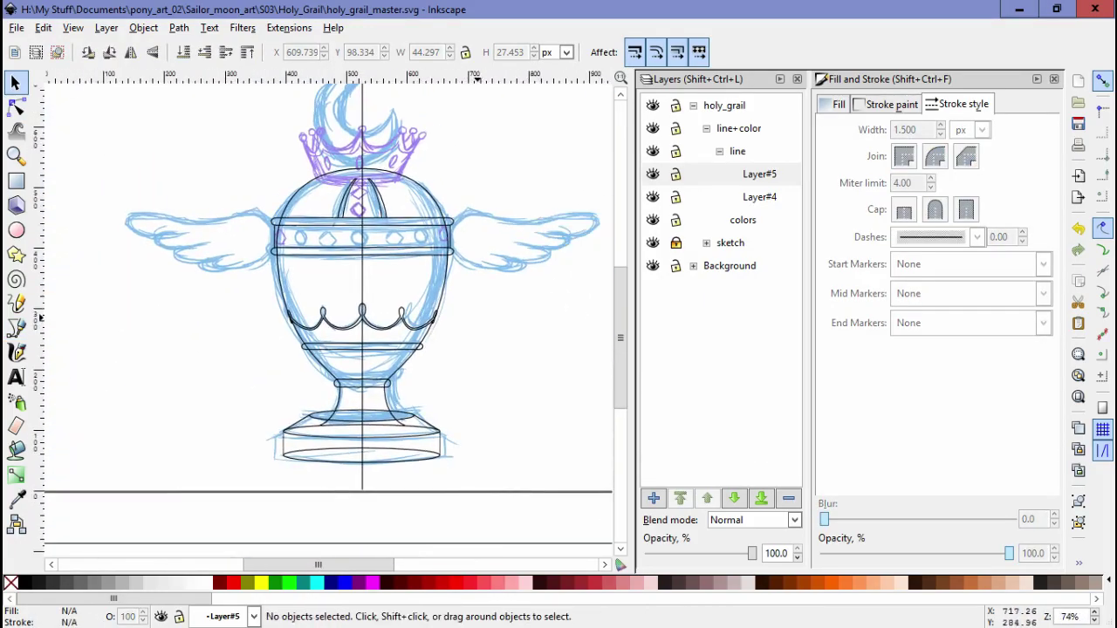
Step: Add a new layer and trace the left half of the crown's scalloped rim, including its ball tips, up to the centre line
key(shift+ctrl+n)
key(Return)
ctrl+scroll(349, 131, up, 5)
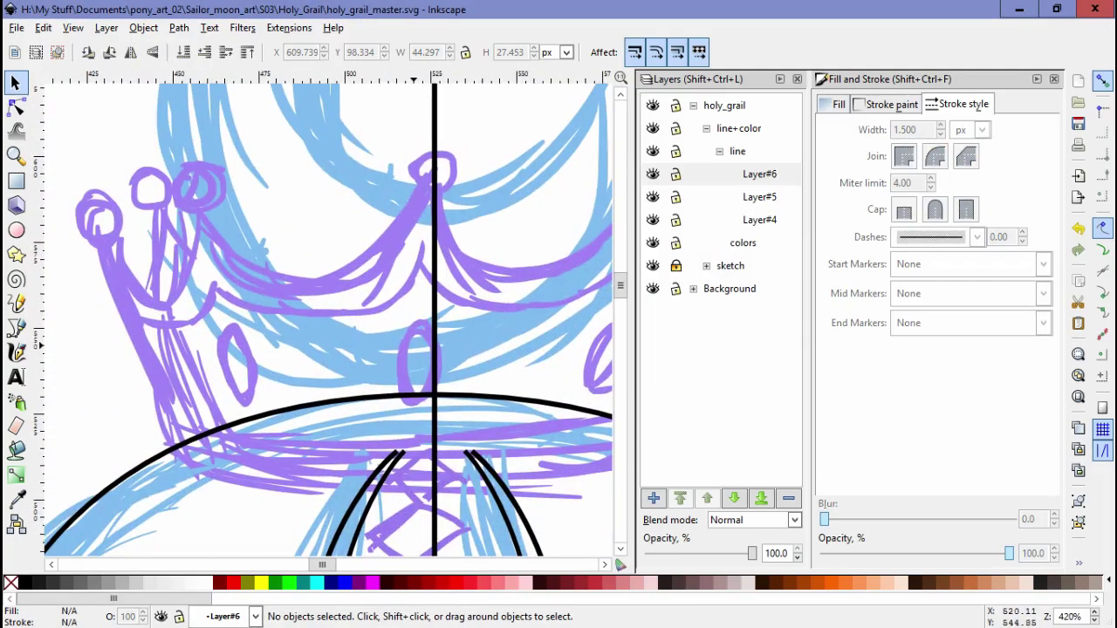
click(423, 255)
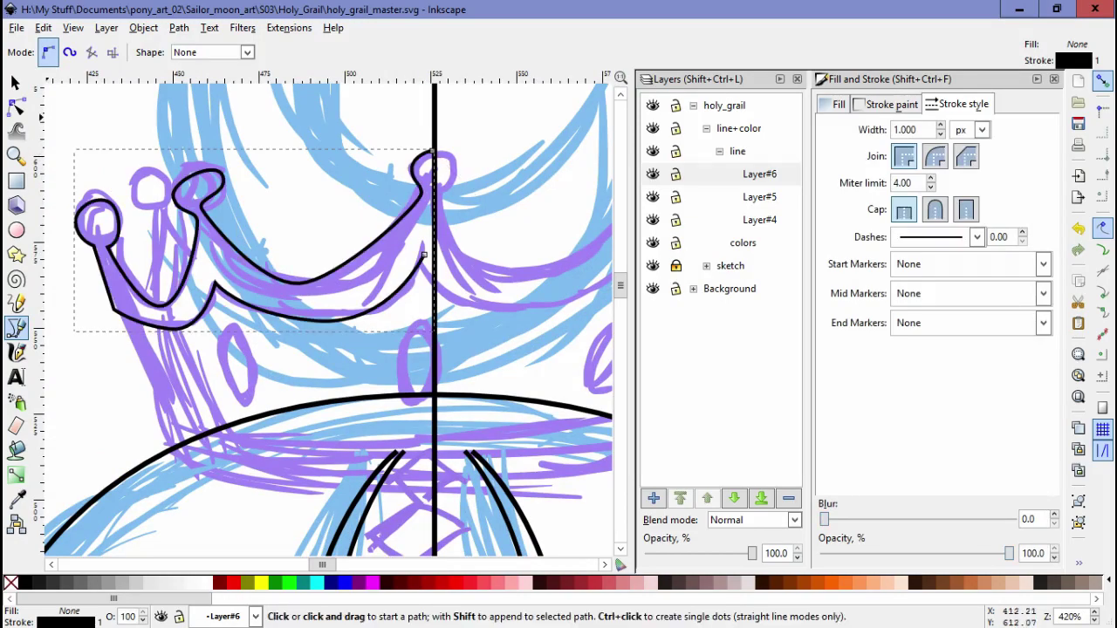
Step: Reshape the crown's inner left ball tip into a round knob by adjusting its nodes and handles
key(n)
ctrl+scroll(174, 210, up, 3)
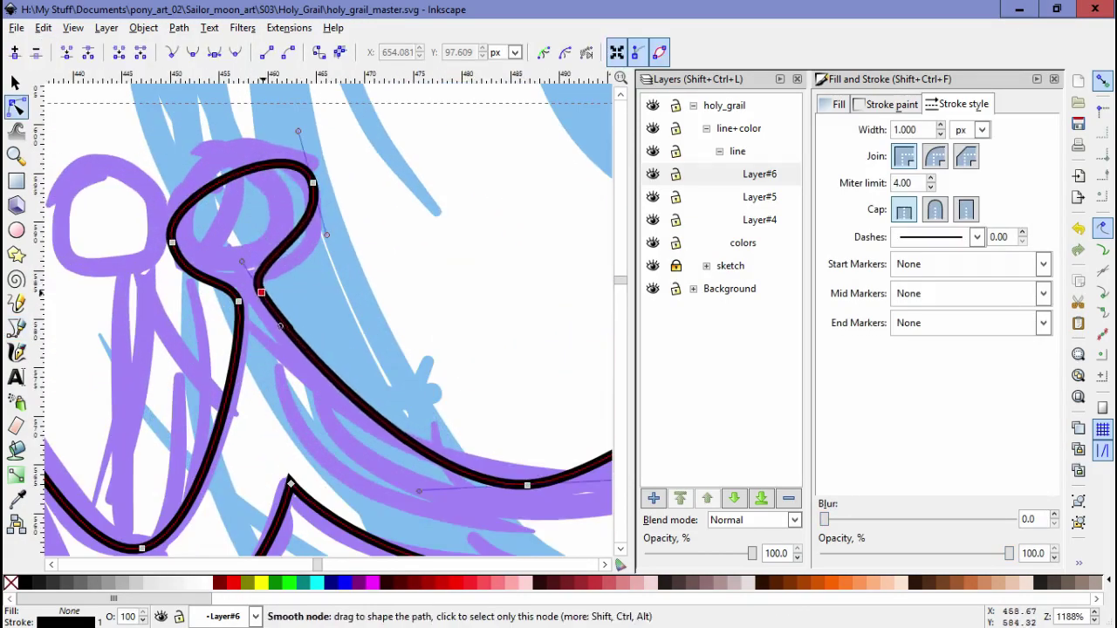
click(294, 207)
drag(187, 179, 179, 173)
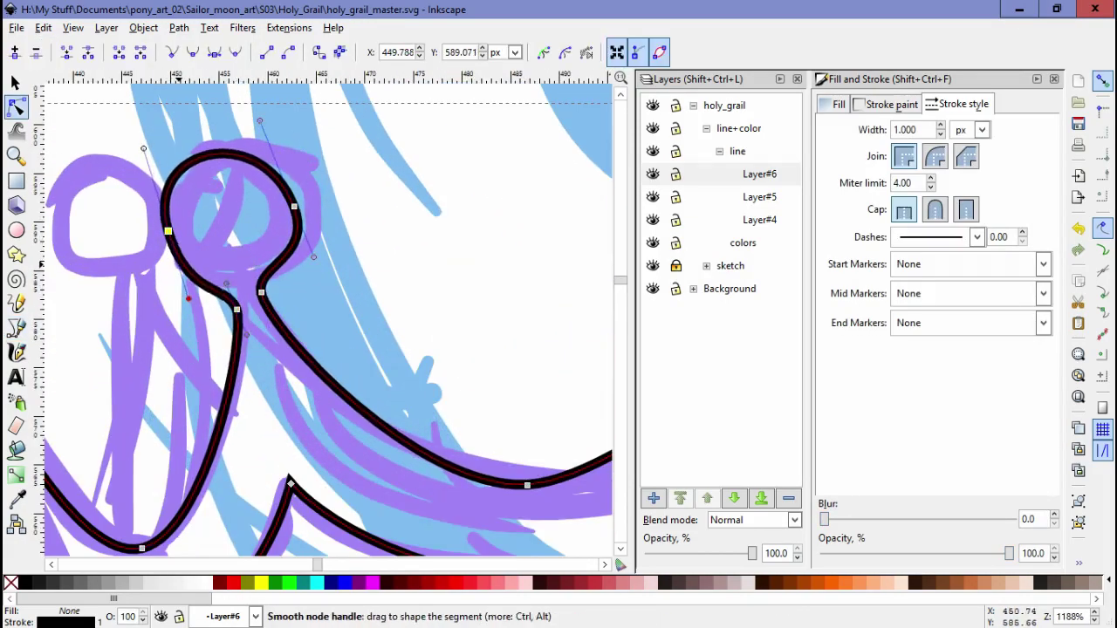
drag(192, 280, 172, 242)
ctrl+scroll(175, 297, down, 3)
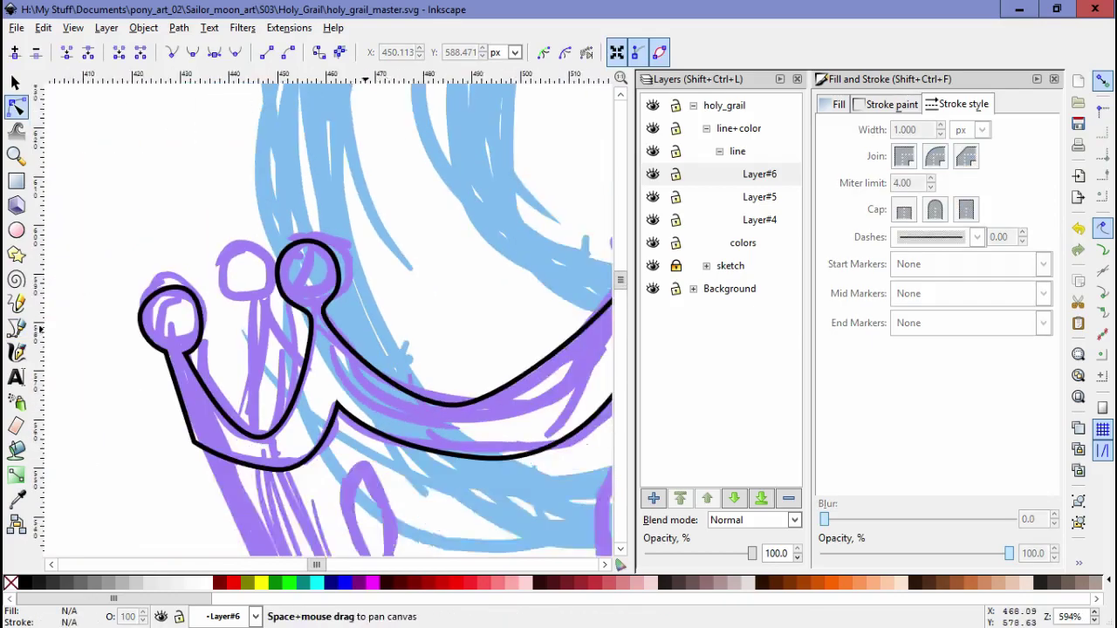
Step: Round the crown's outermost left ball tip and smooth the inner node where it meets its stalk
ctrl+scroll(197, 365, up, 4)
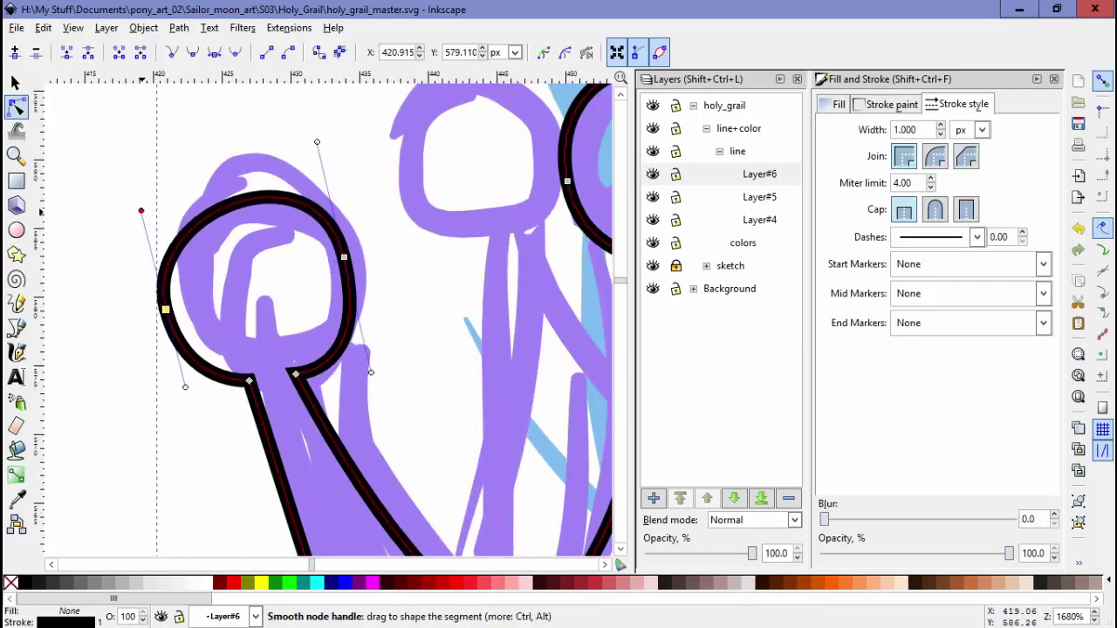
scroll(199, 376, down, 3)
scroll(218, 366, up, 2)
drag(214, 319, 333, 349)
scroll(334, 349, down, 4)
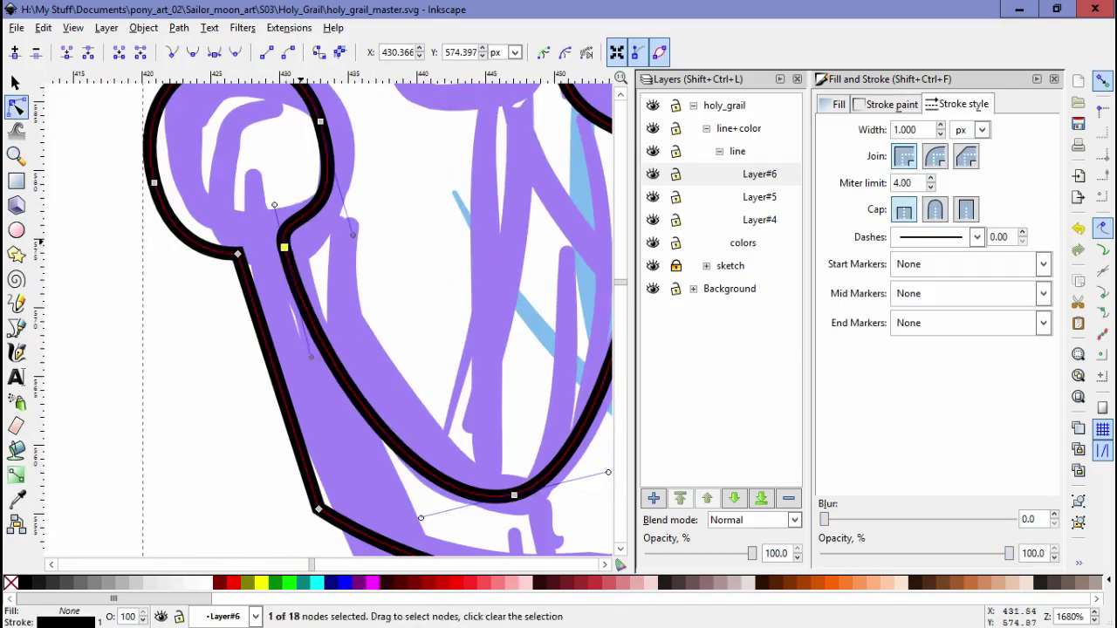
Step: Smooth the crown rim's lower-left corner node so the outer stalk curves into the lower edge
scroll(314, 392, right, 3)
click(234, 442)
drag(291, 503, 295, 508)
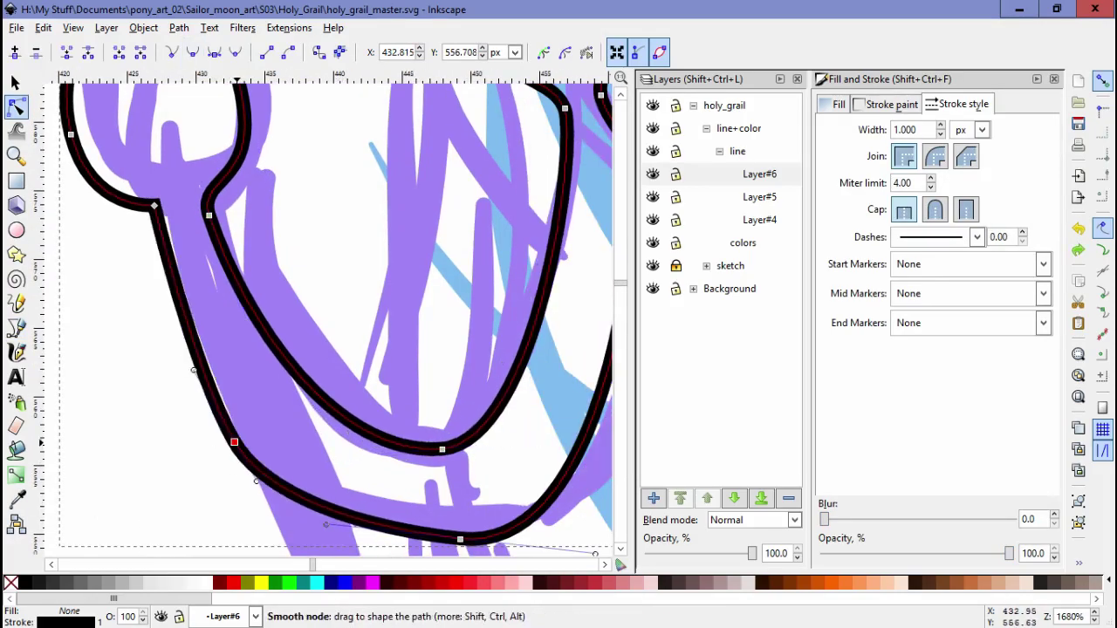
Step: Smooth the upper and lower curves of the crown's large left scallop and place its end nodes on the centre line at X 525.5 px
ctrl+scroll(291, 504, down, 3)
drag(497, 277, 507, 231)
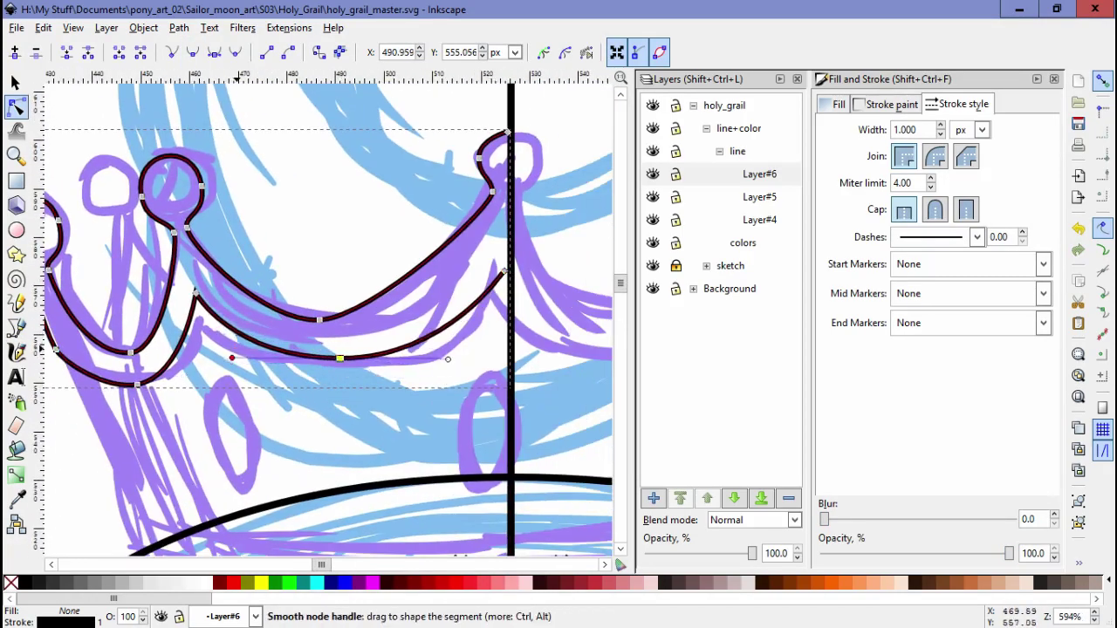
drag(321, 320, 343, 322)
ctrl+scroll(480, 161, up, 2)
click(480, 167)
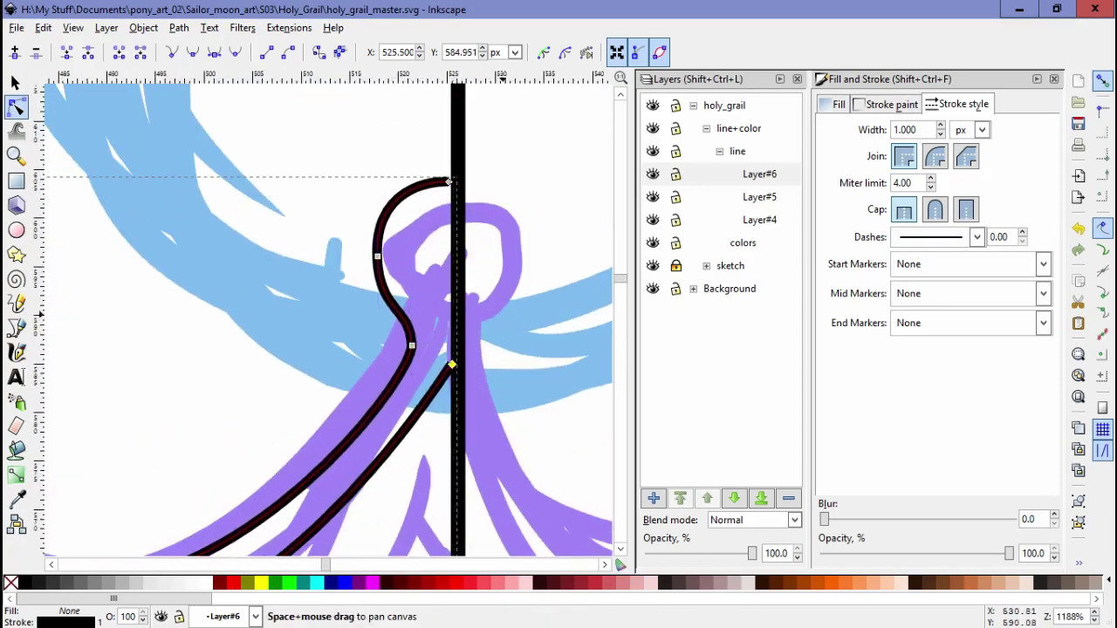
Step: Duplicate the left half of the crown rim, flip it horizontally and place it against the centre line as the right half
ctrl+scroll(489, 291, down, 4)
key(s)
key(ctrl+d)
key(h)
ctrl+scroll(397, 375, up, 2)
drag(397, 375, 559, 375)
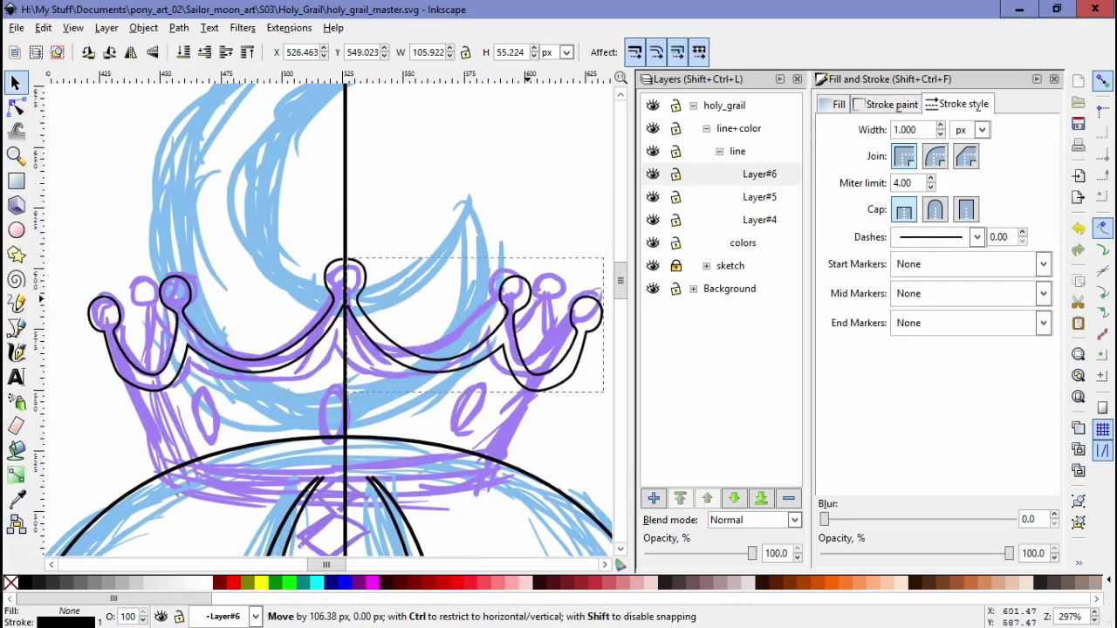
ctrl+scroll(373, 316, up, 2)
drag(373, 316, 369, 315)
Step: Join the two crown rim halves into one path and delete the top joint node so the centre ball becomes a smooth round knob
key(n)
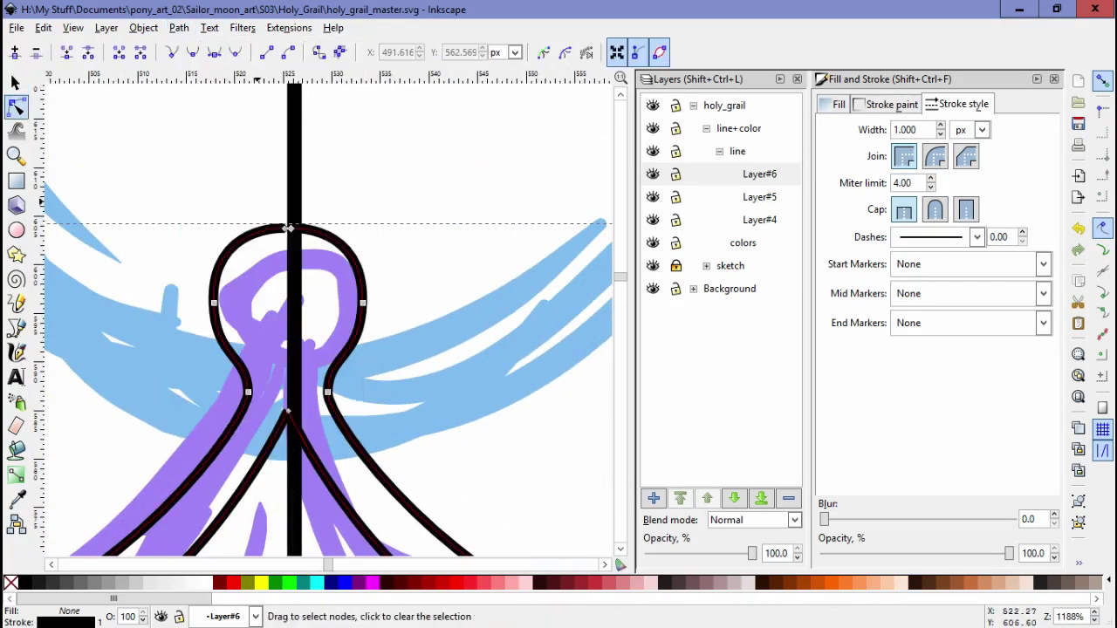
key(Delete)
drag(87, 180, 440, 336)
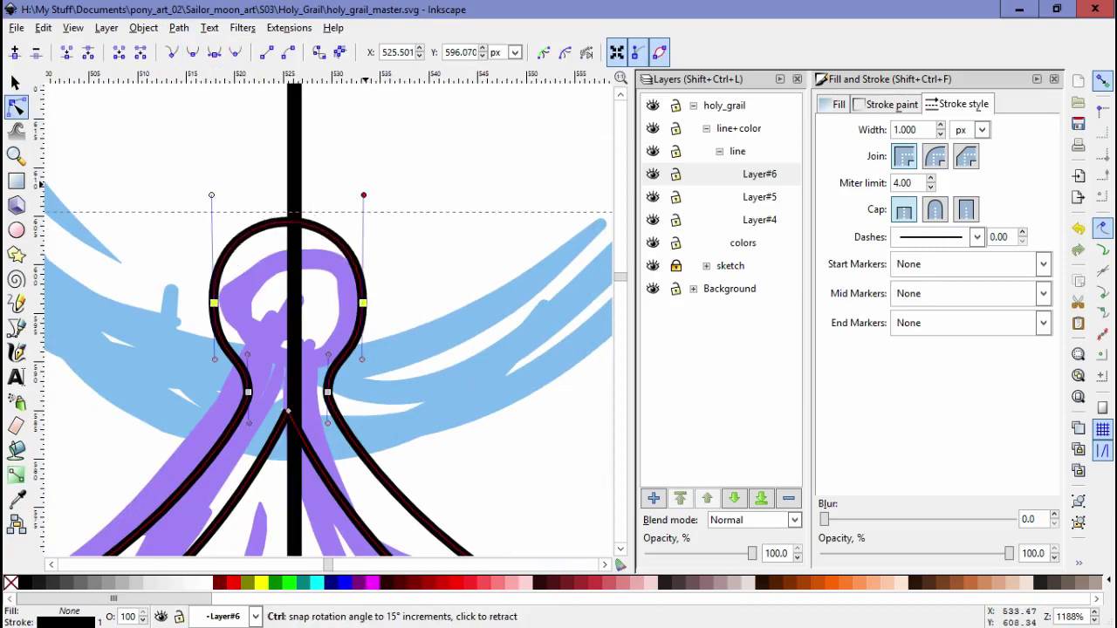
drag(288, 410, 319, 337)
click(320, 337)
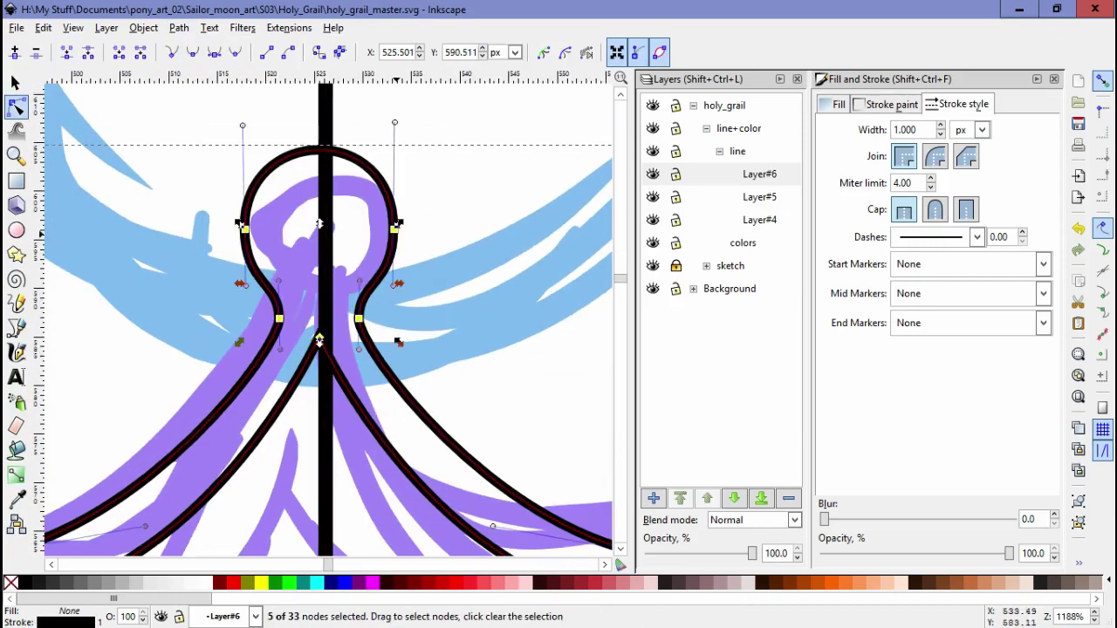
scroll(375, 389, down, 5)
key(space)
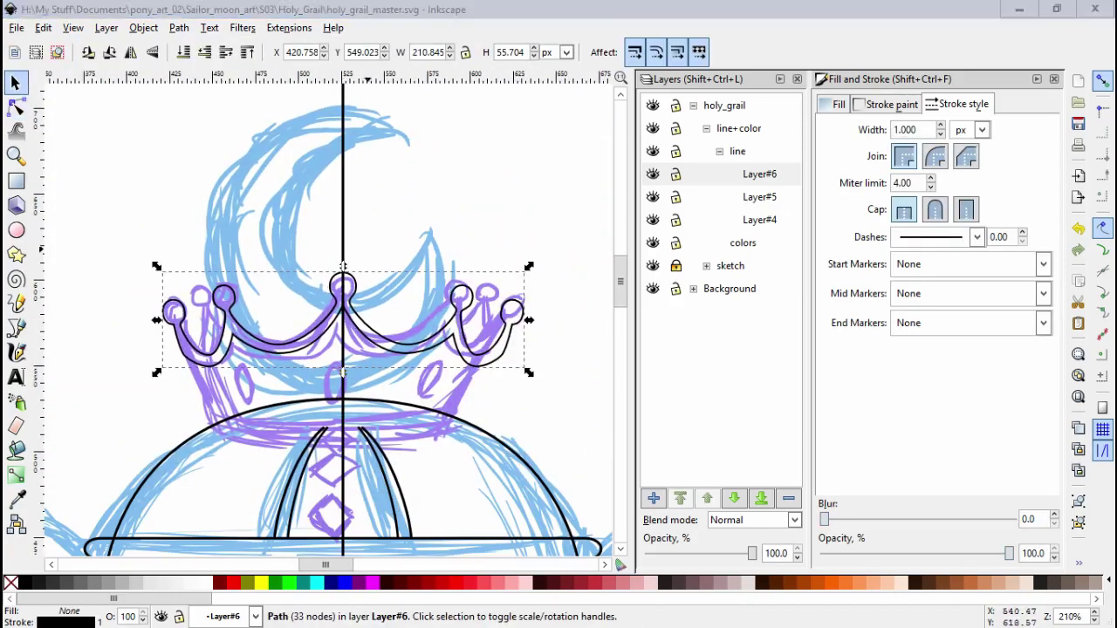
key(Escape)
Step: Draw the crown's left side from the rim down to the dome, continuing with a curved lower edge to the centre line
scroll(209, 421, up, 3)
key(b)
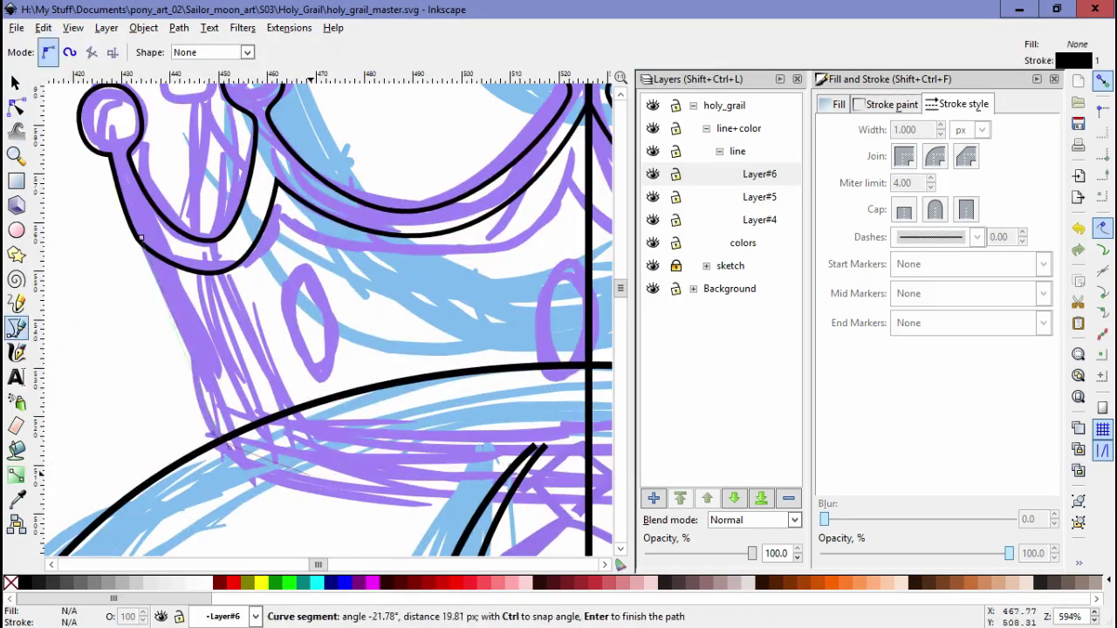
click(140, 236)
click(220, 442)
click(589, 489)
key(Return)
key(n)
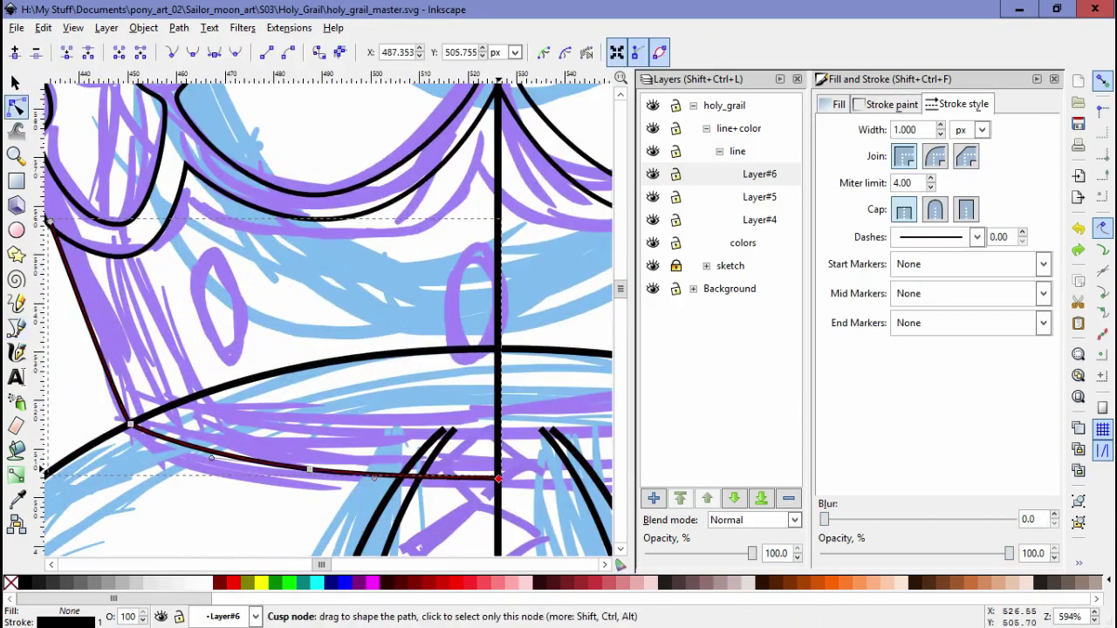
scroll(279, 262, down, 1)
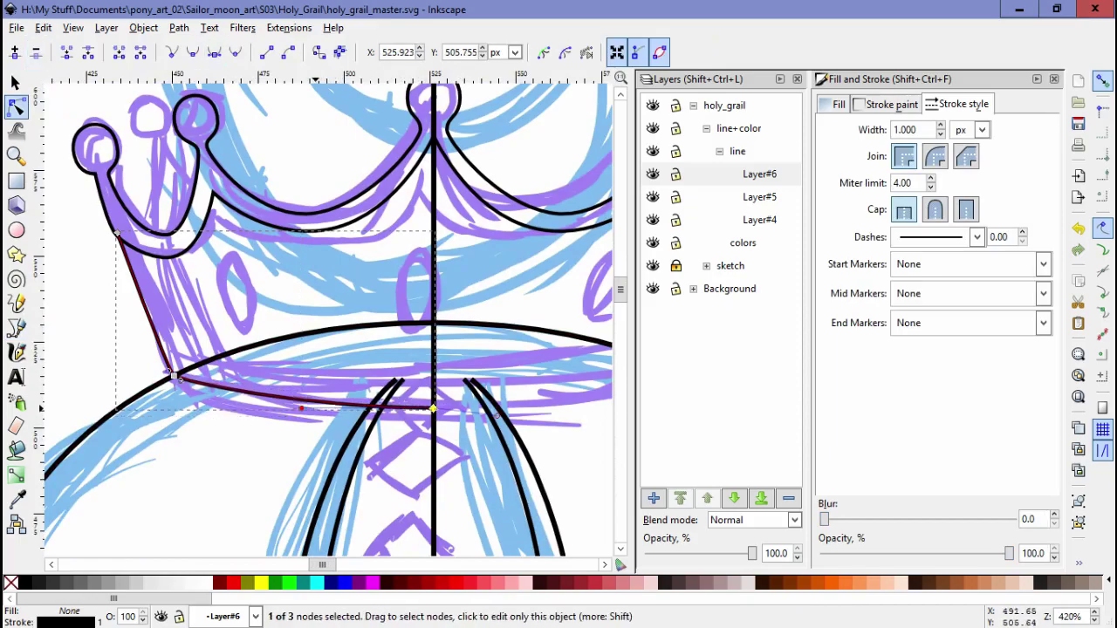
Step: Mirror a duplicate of the crown's side and lower edge and place it against the centre line on the right half
scroll(320, 407, down, 1)
key(s)
scroll(454, 417, up, 3)
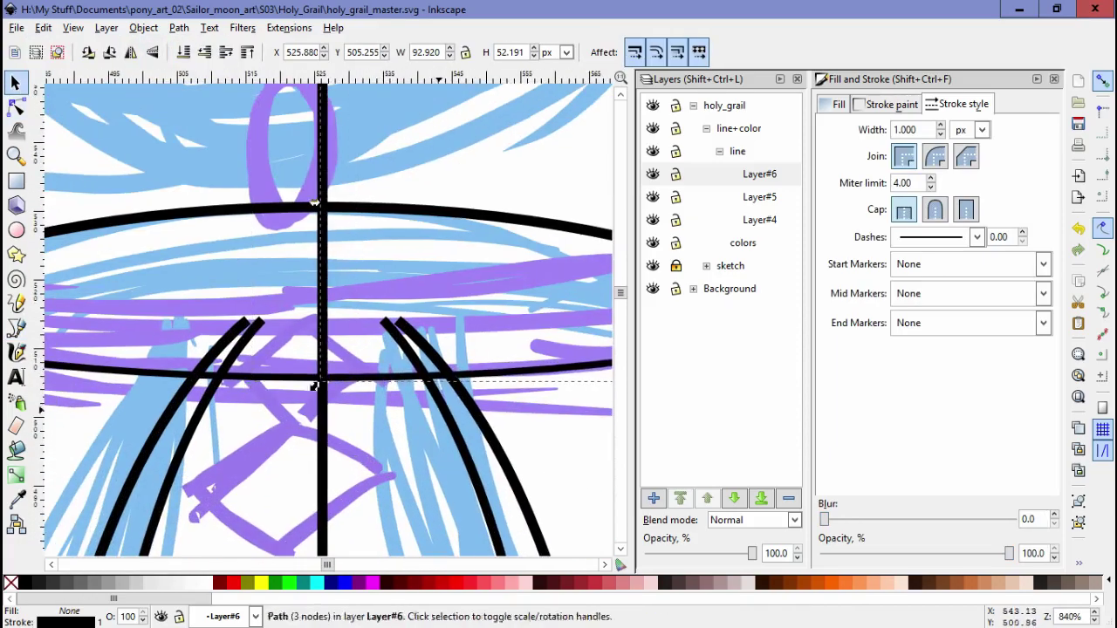
scroll(327, 314, right, 5)
scroll(327, 315, up, 5)
key(Escape)
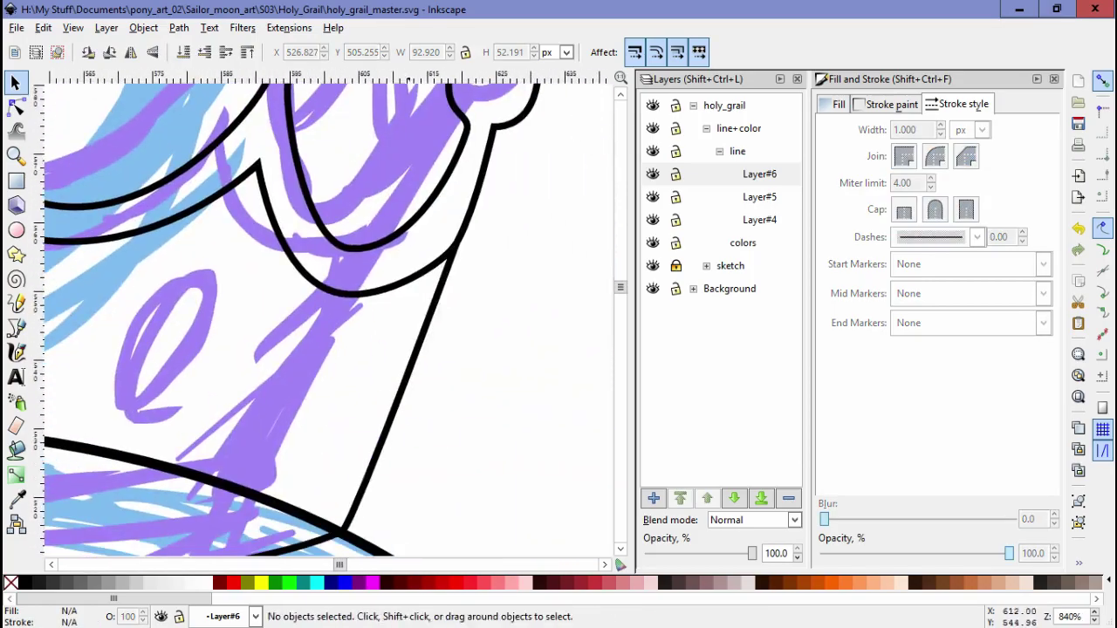
Step: Join the two halves of the crown's side outline and make the joint of the lower edge a symmetric node on the centre line
scroll(369, 390, down, 2)
click(369, 388)
key(n)
click(369, 390)
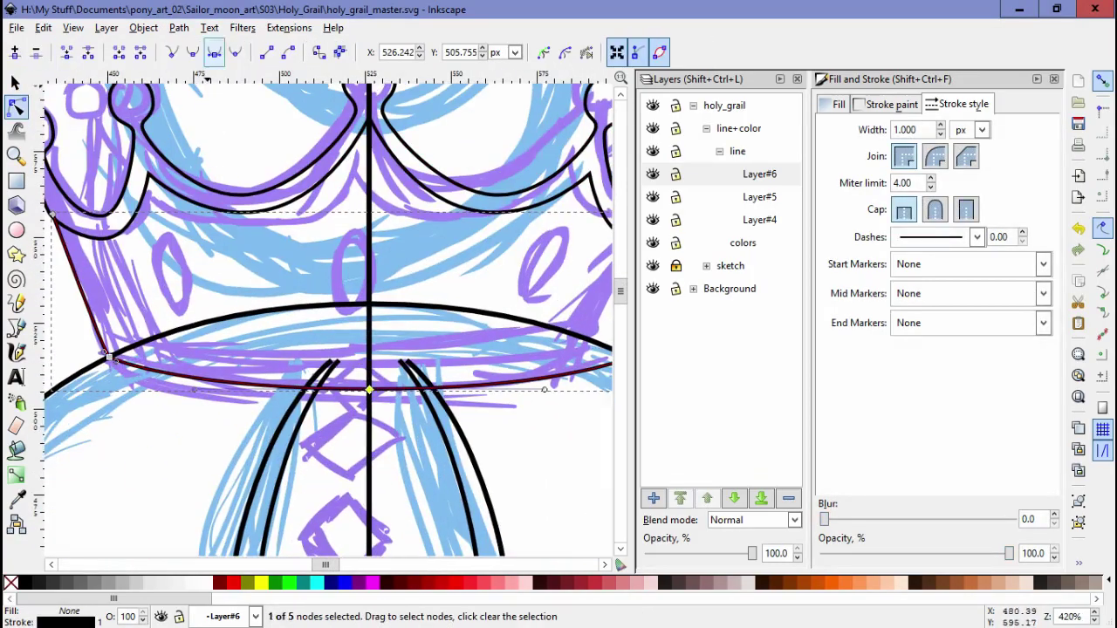
scroll(569, 390, left, 1)
key(s)
key(Escape)
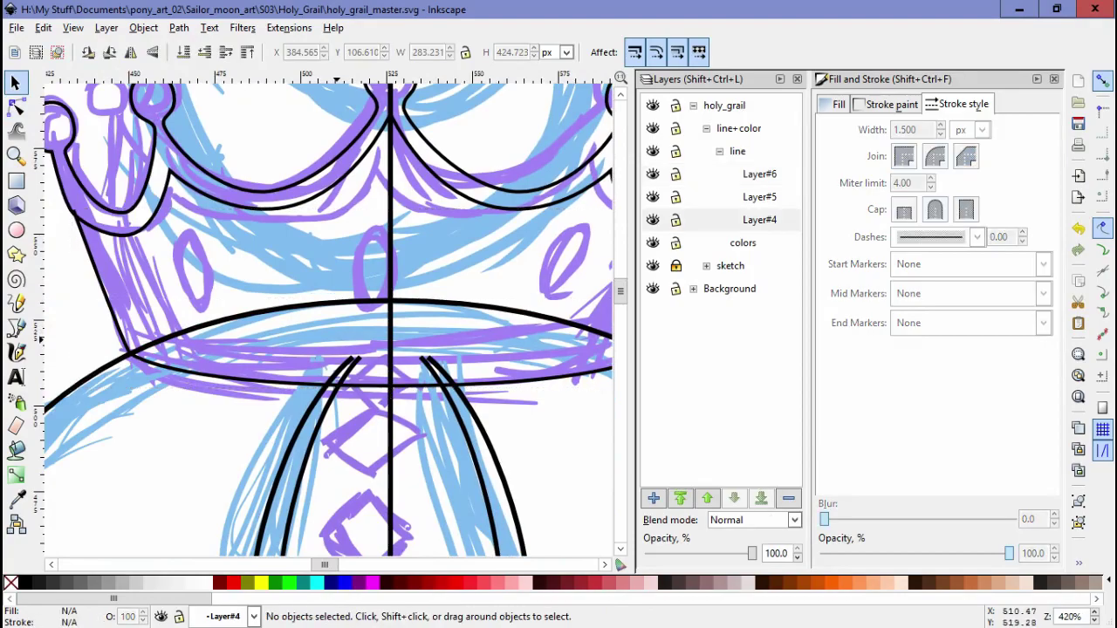
Step: Copy a rounded band onto the crown's base, scale it to about 168 × 8.4 px and convert it to a path with a 1.5 px stroke
scroll(317, 257, down, 2)
scroll(464, 262, up, 2)
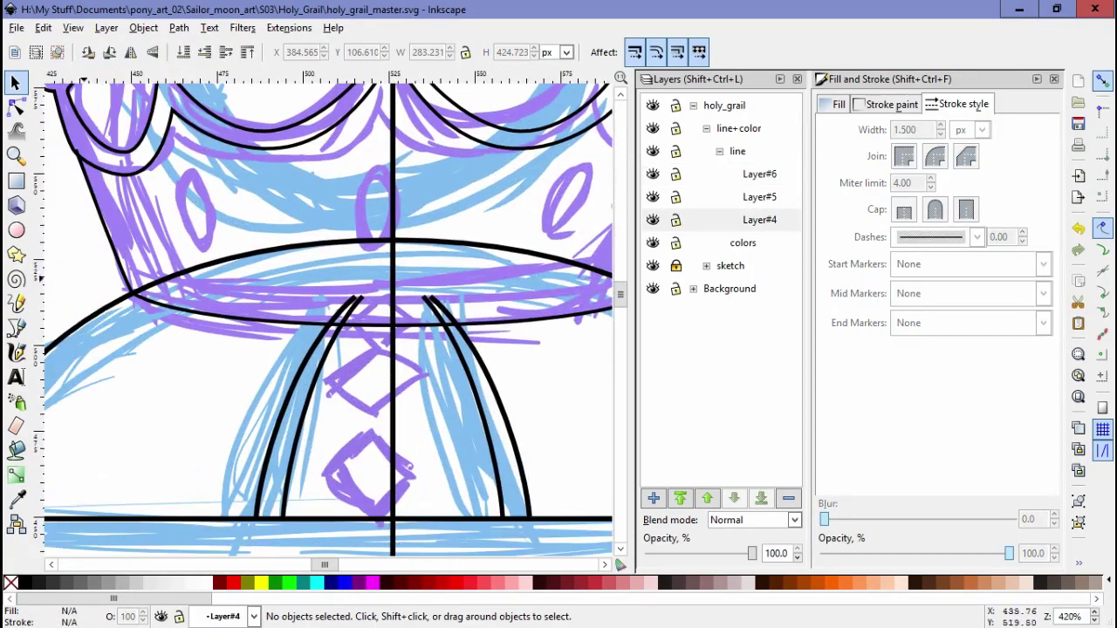
scroll(464, 262, down, 2)
click(559, 324)
drag(611, 325, 458, 342)
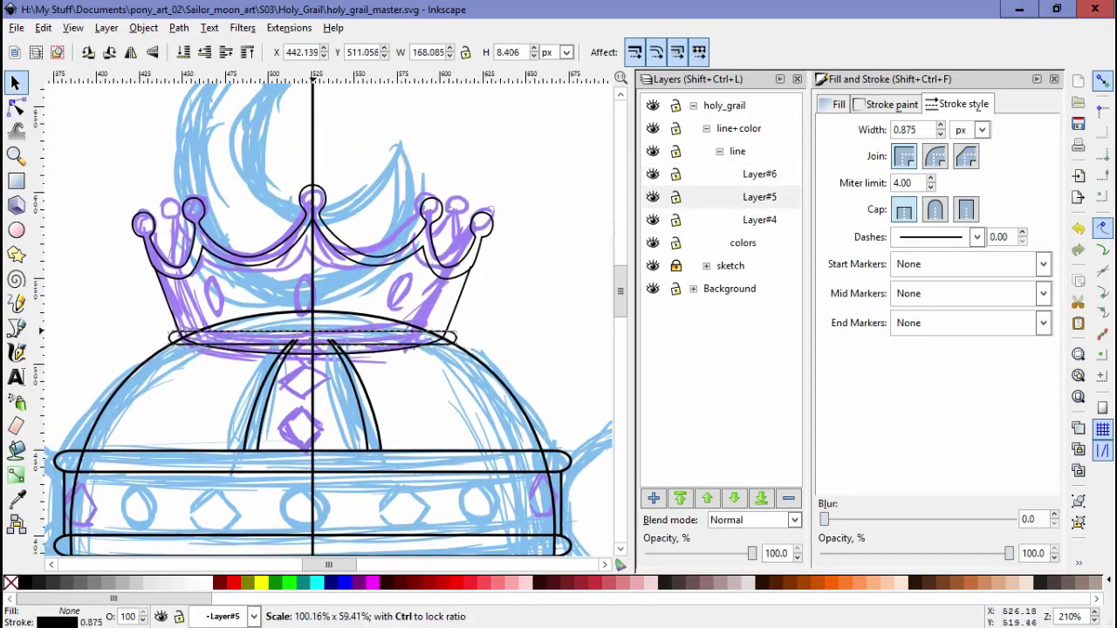
key(ctrl+shift+c)
Step: Try bending the crown's base band downward by adding middle nodes, lowering them and adjusting the rounded ends
key(n)
key(plus)
key(plus)
drag(188, 324, 170, 334)
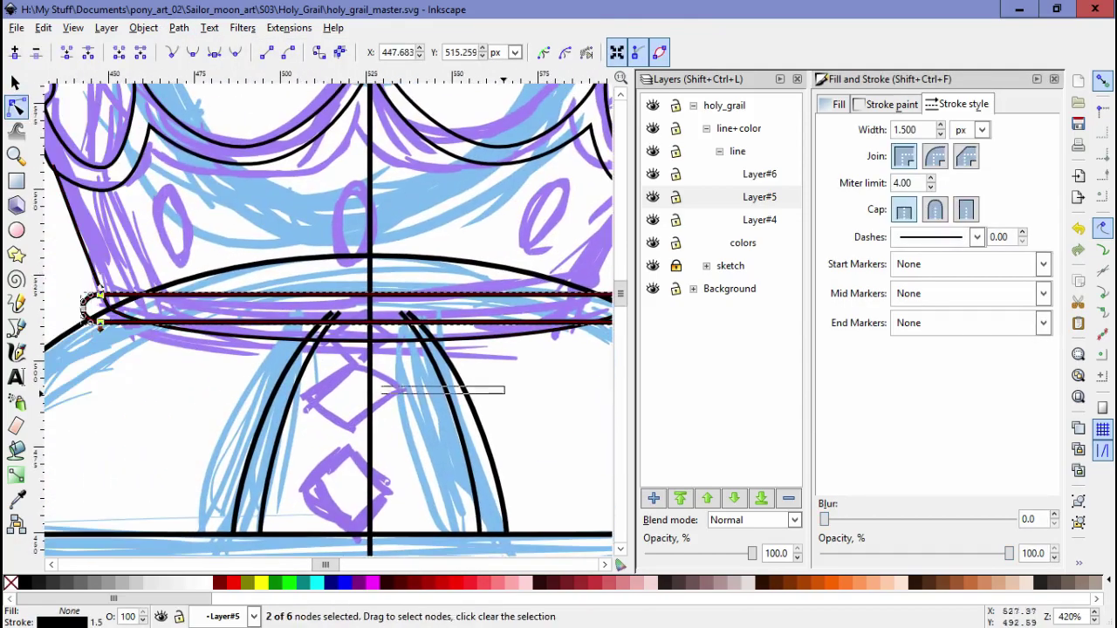
drag(504, 394, 69, 88)
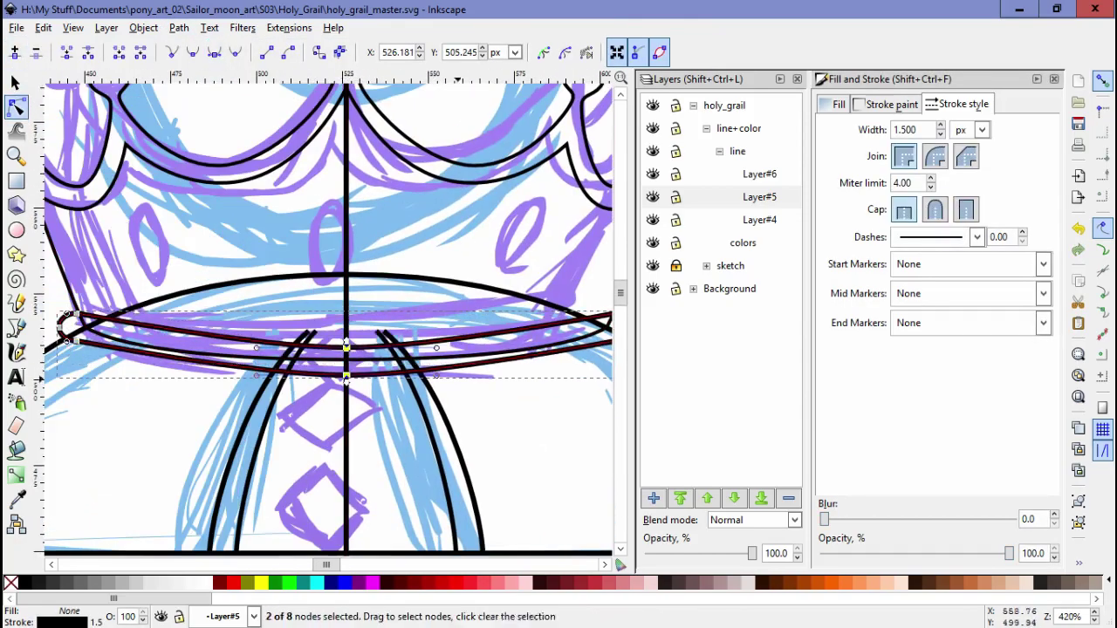
scroll(355, 399, up, 1)
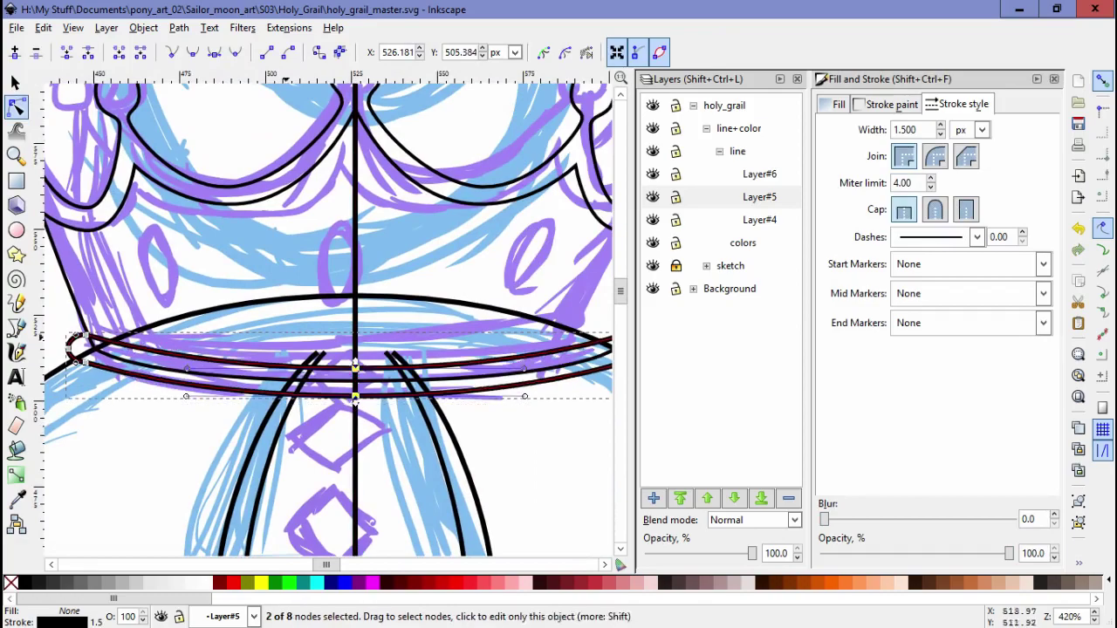
key(space)
drag(66, 362, 72, 359)
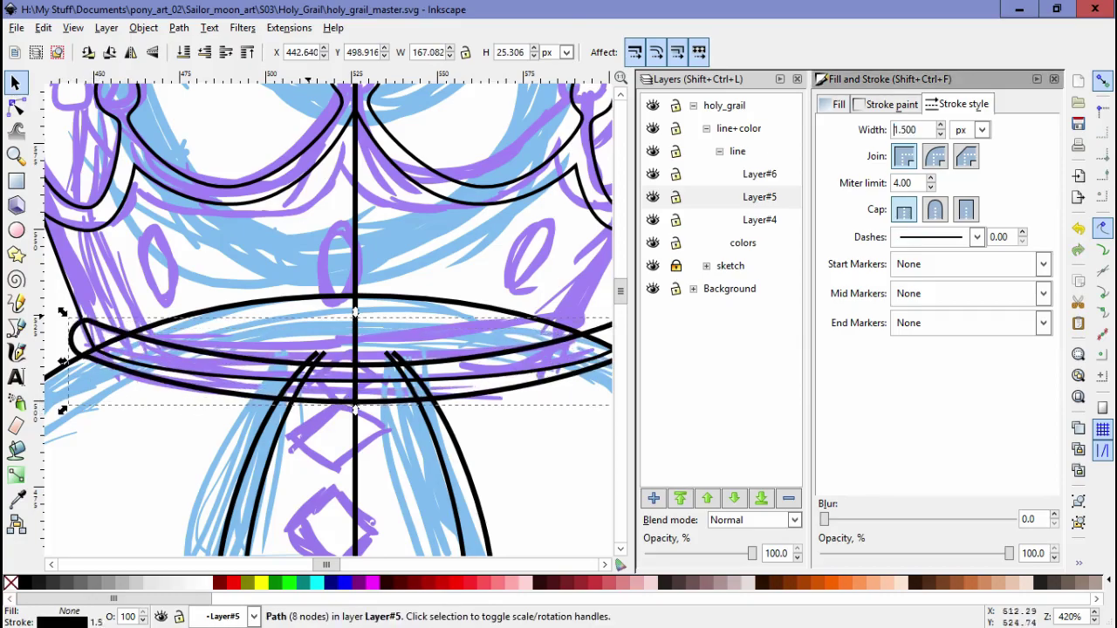
Step: Try a 1.5 px stroke on the crown's rim and side outlines against the curved base band
shift+click(261, 218)
drag(337, 343, 409, 321)
key(Escape)
scroll(428, 288, down, 2)
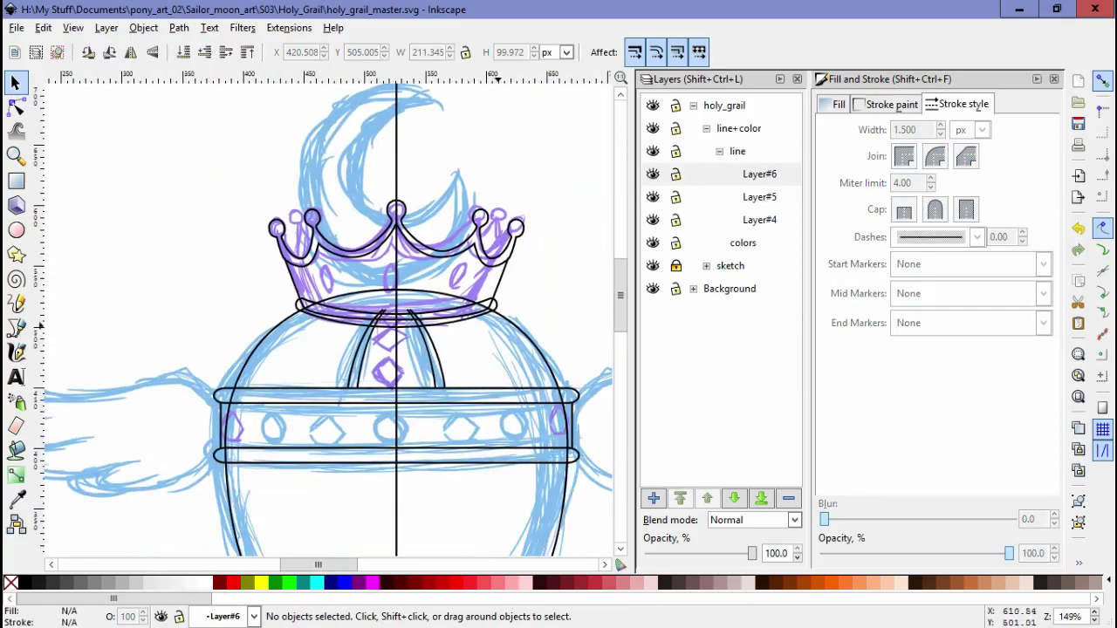
Step: Raise the centre node of the crown's lower edge to about Y 513 px so the edge flattens inside the straight base band
scroll(471, 377, up, 1)
key(space)
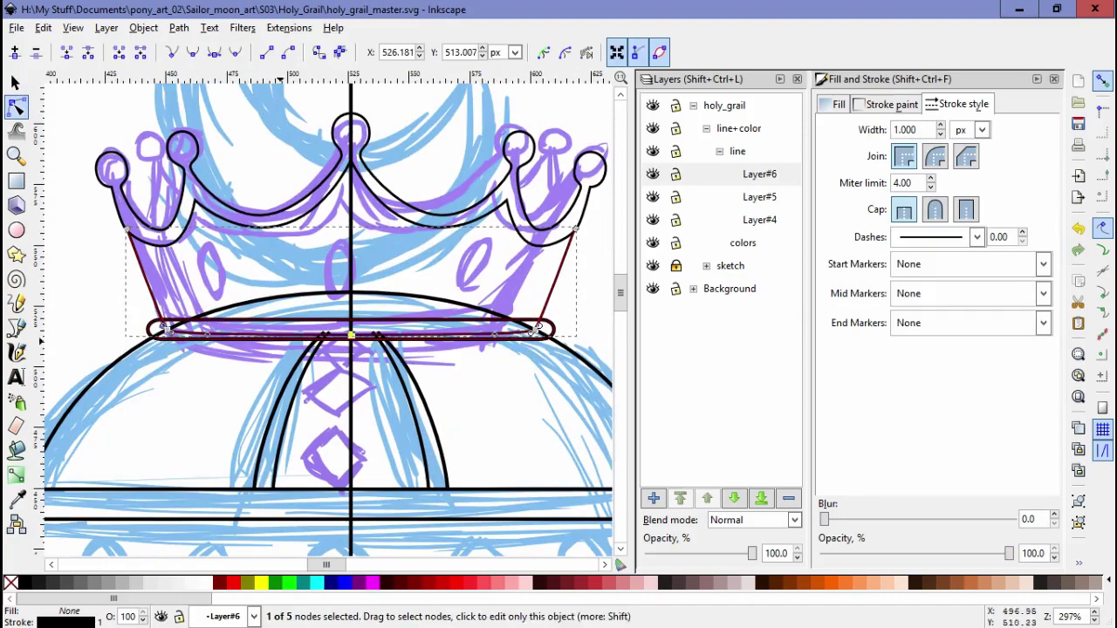
key(space)
click(539, 328)
key(Escape)
Step: Fit the crown and its straight base band together with 1.5 px outlines and save the drawing
click(541, 328)
mouse_move(557, 328)
mouse_down()
mouse_move(567, 323)
mouse_move(557, 325)
mouse_up()
shift+click(556, 325)
key(Escape)
scroll(483, 269, down, 3)
key(ctrl+s)
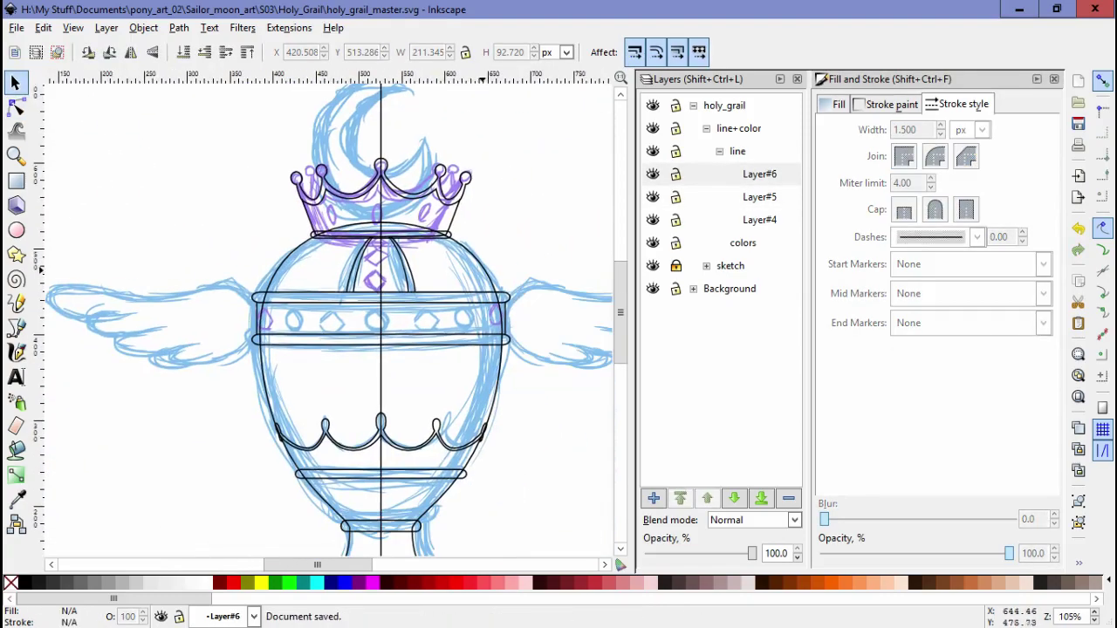
Step: Try tracing the left wing's two middle feathers with curved paths and adjusting their tip nodes to the sketch
scroll(192, 332, up, 2)
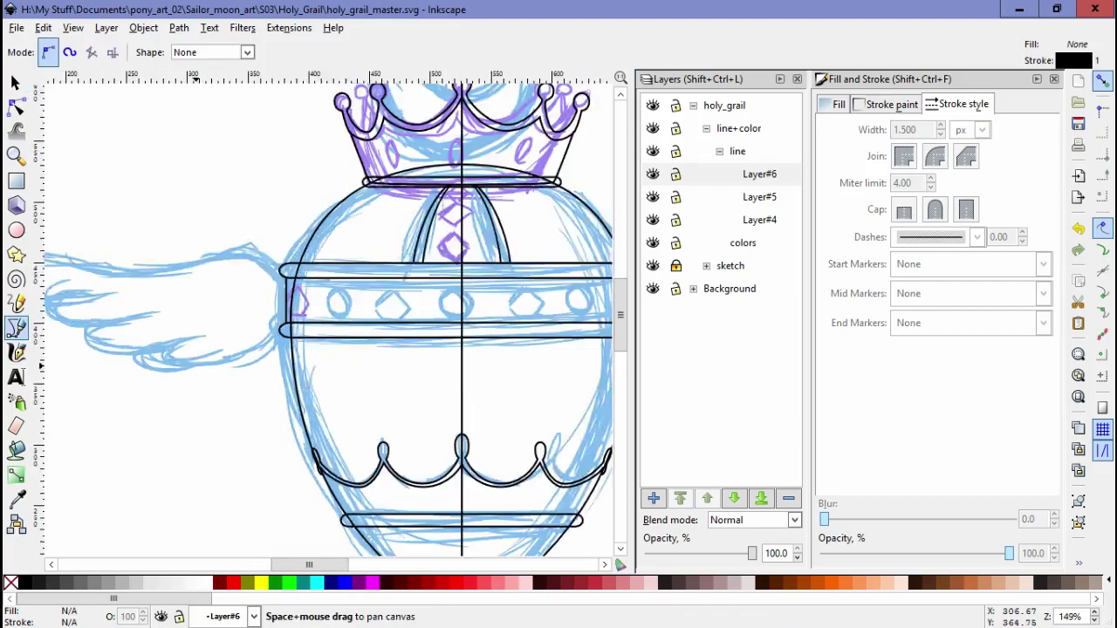
key(b)
double_click(299, 336)
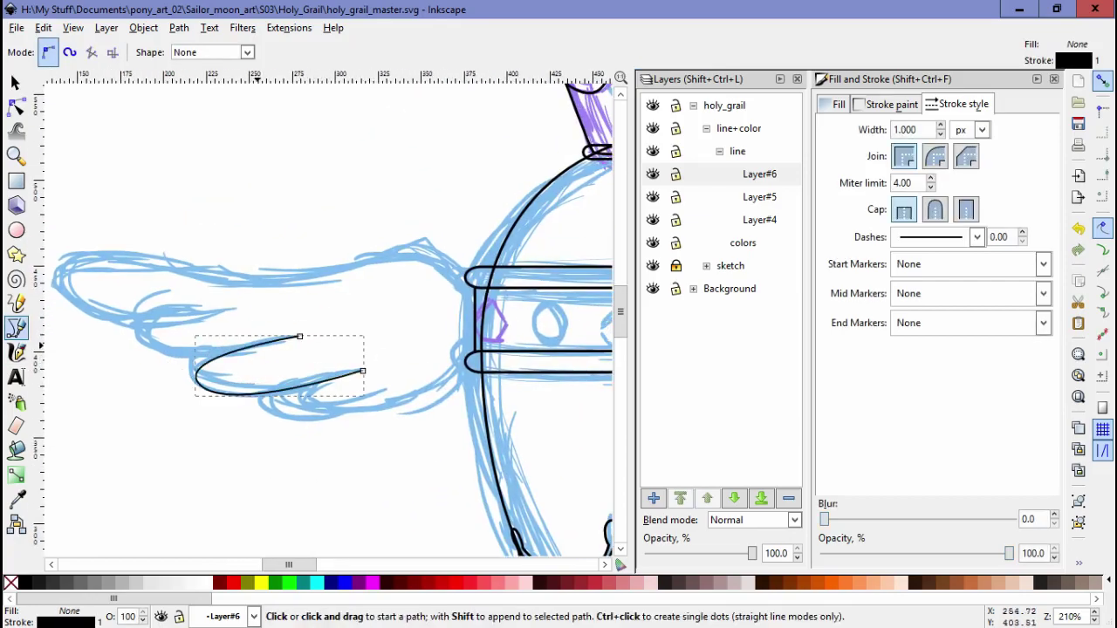
key(n)
scroll(214, 392, up, 1)
click(214, 392)
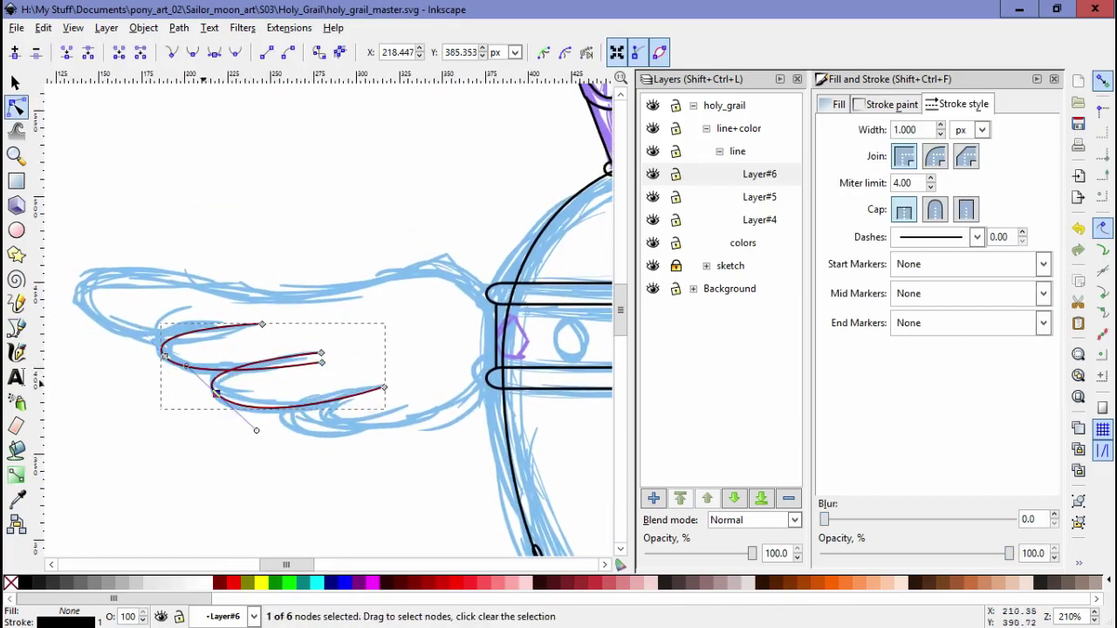
Step: Try adding the left wing's outer outline around the middle feathers, and delete all of the wing's paths
scroll(165, 360, up, 2)
key(b)
key(n)
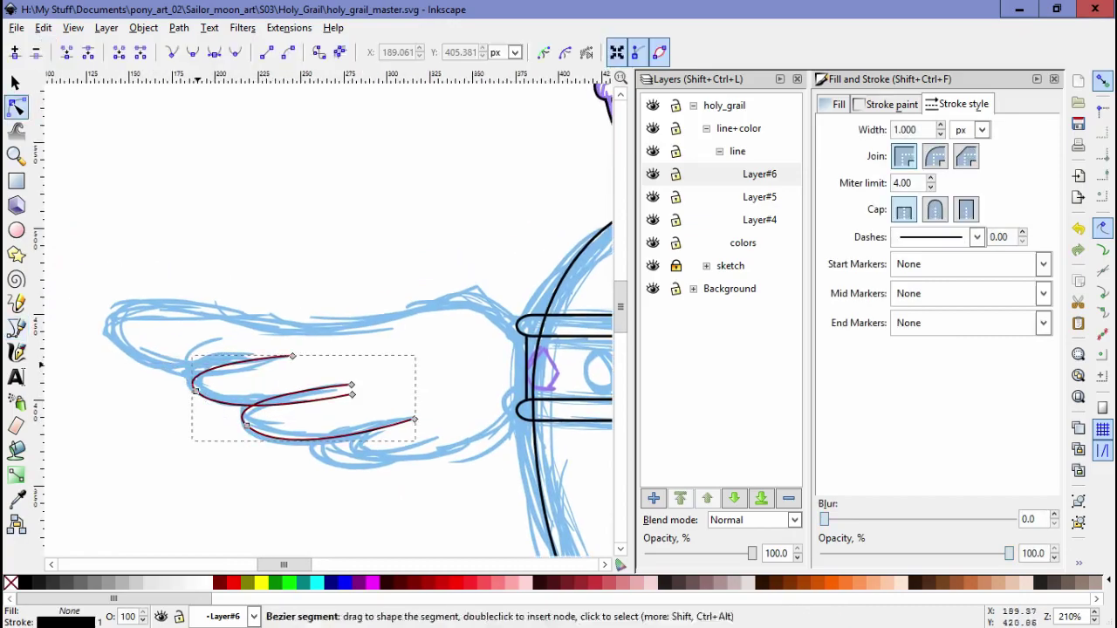
key(b)
click(272, 367)
scroll(322, 315, right, 3)
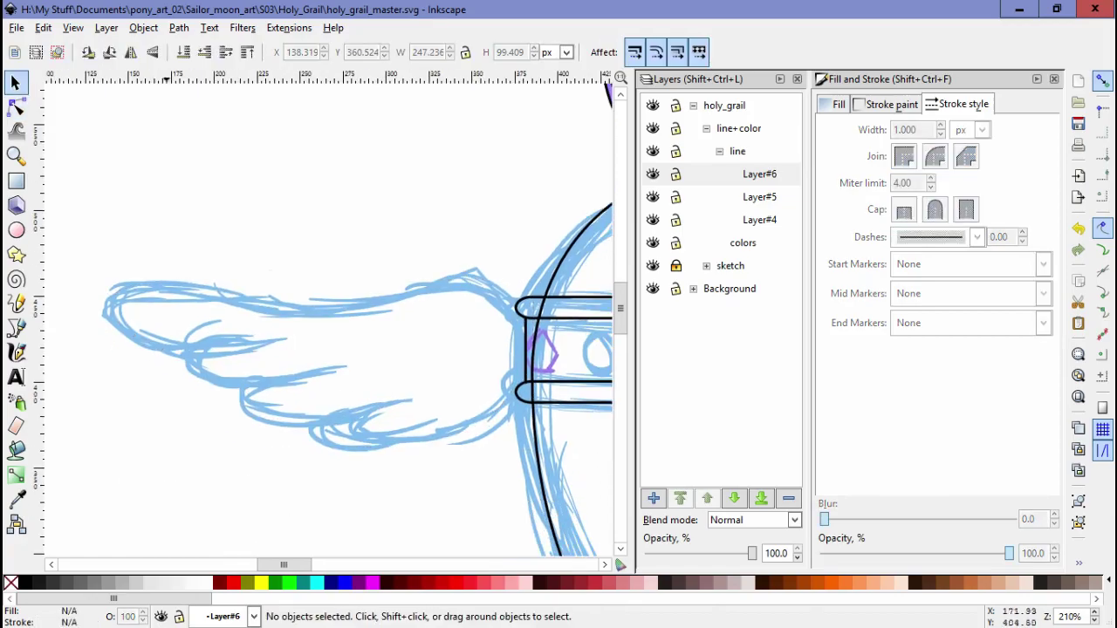
Step: Trace the left wing's outer outline from the upper feather around to the lowest feather, plus the two middle feathers as separate curves
key(b)
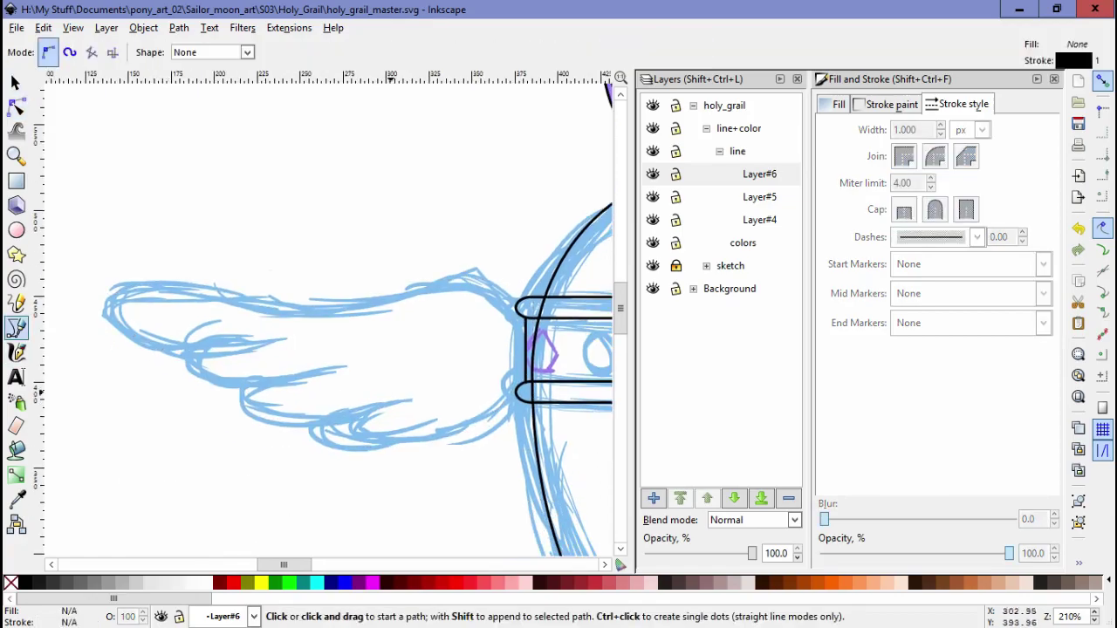
key(Return)
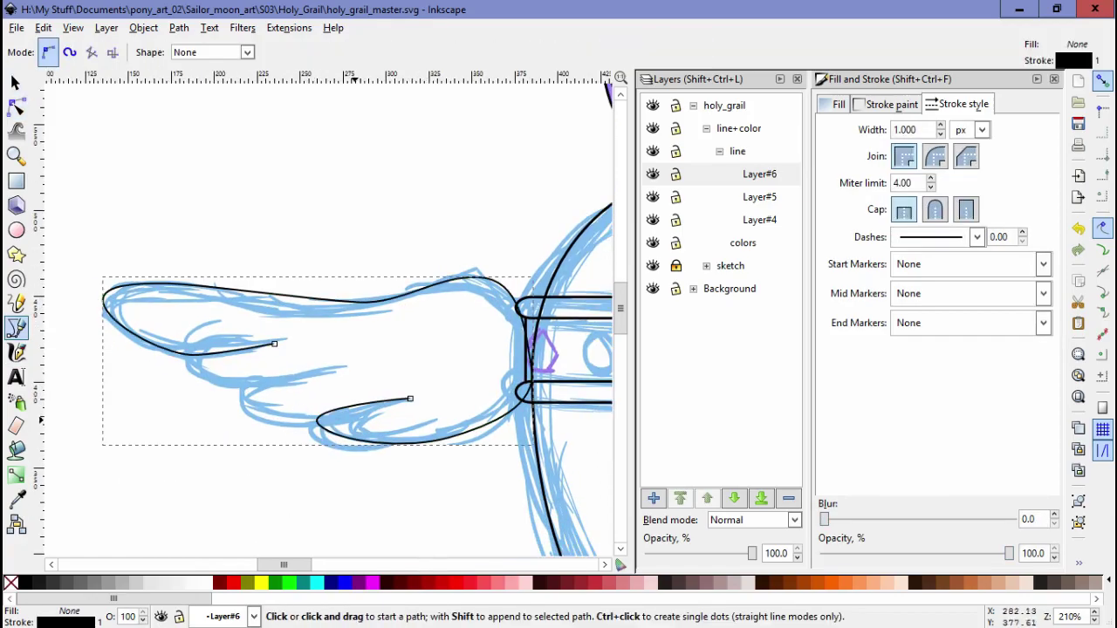
click(331, 367)
double_click(260, 337)
key(n)
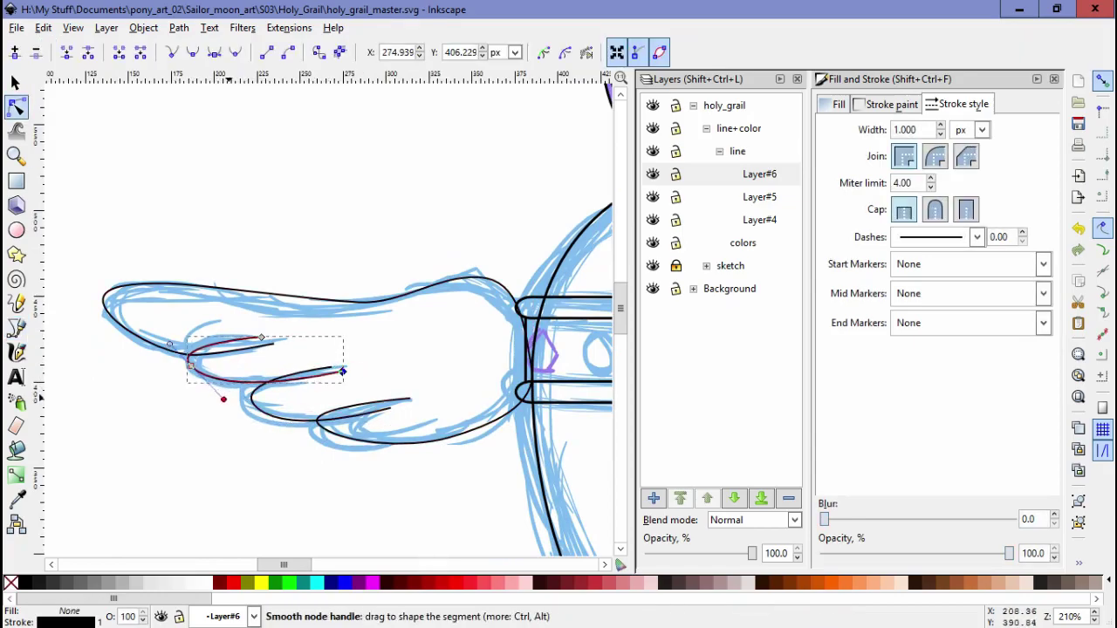
Step: Reshape the left wing's rounded outer tip and the upper middle feather by adjusting their nodes and handles to the sketch
click(187, 352)
drag(104, 306, 123, 340)
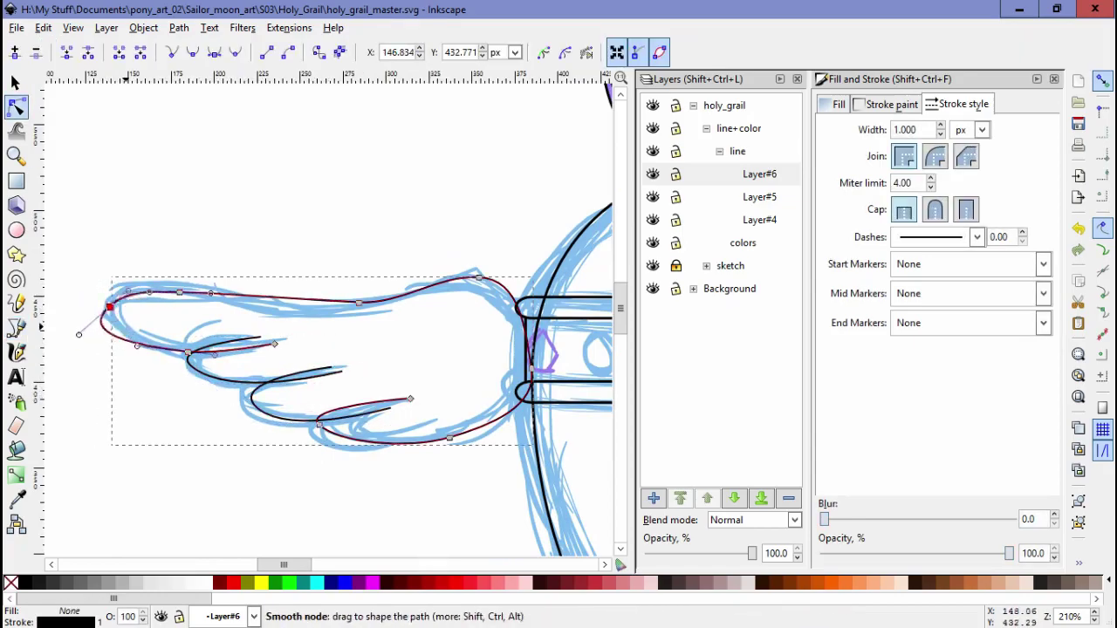
drag(198, 292, 114, 302)
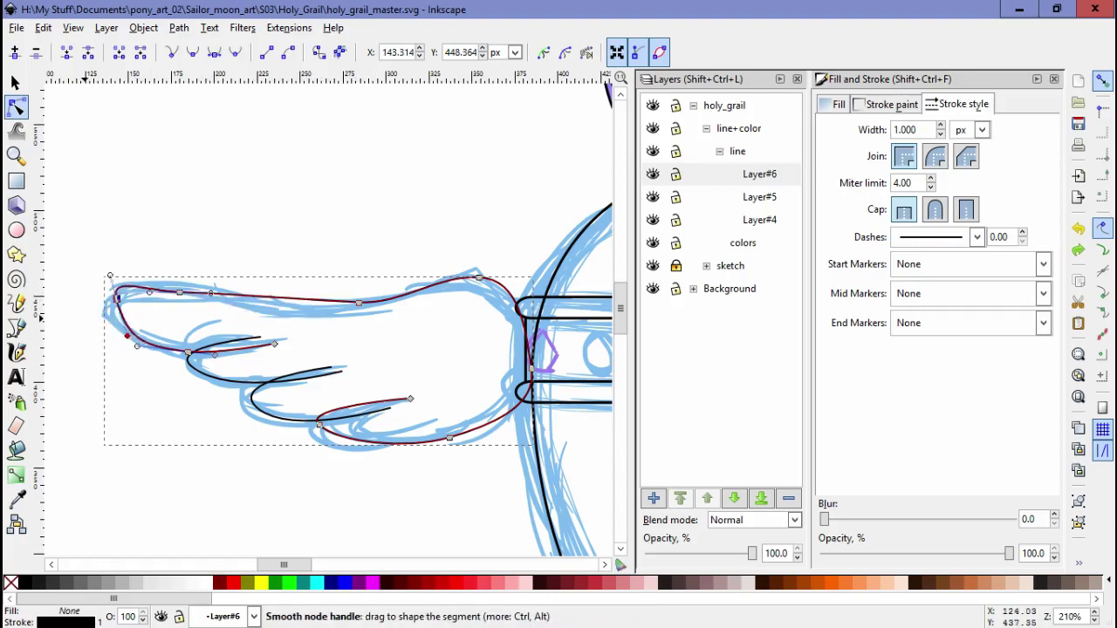
drag(157, 361, 150, 359)
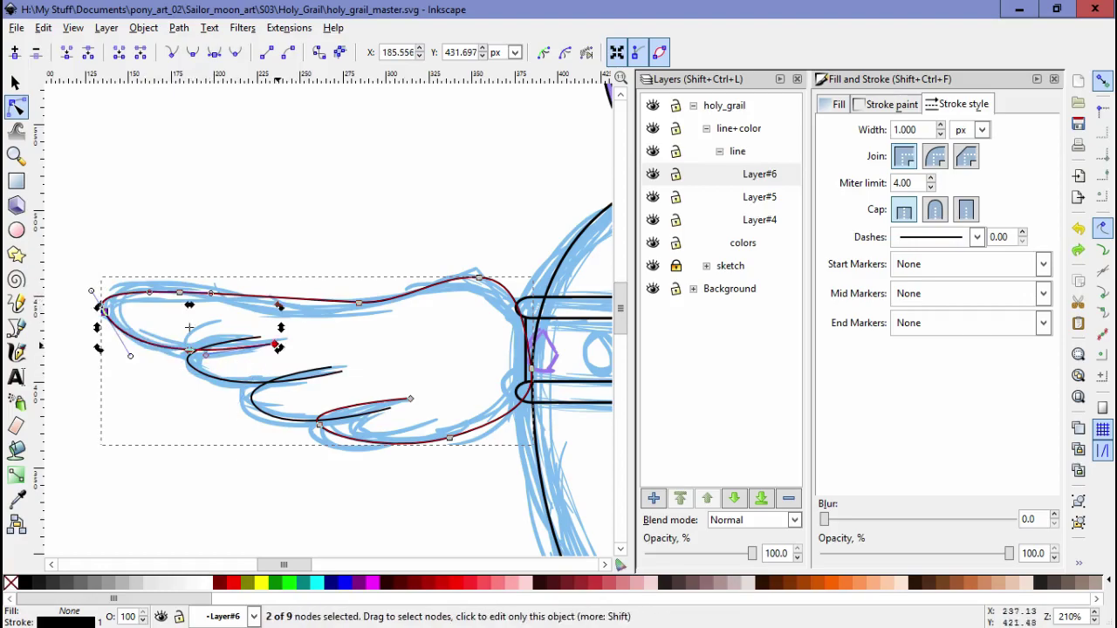
key(ctrl+z)
click(183, 357)
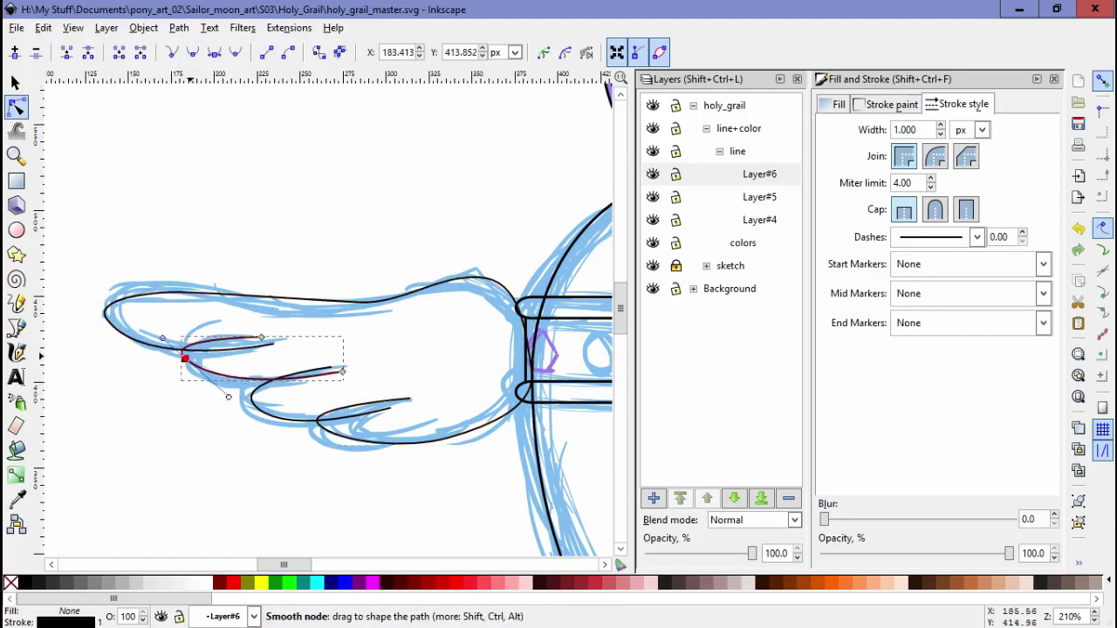
Step: Shift the lower middle feather's tip outward and adjust the outer outline's nodes along the left wing's shoulder, upper edge and underside
click(262, 386)
click(252, 402)
click(285, 312)
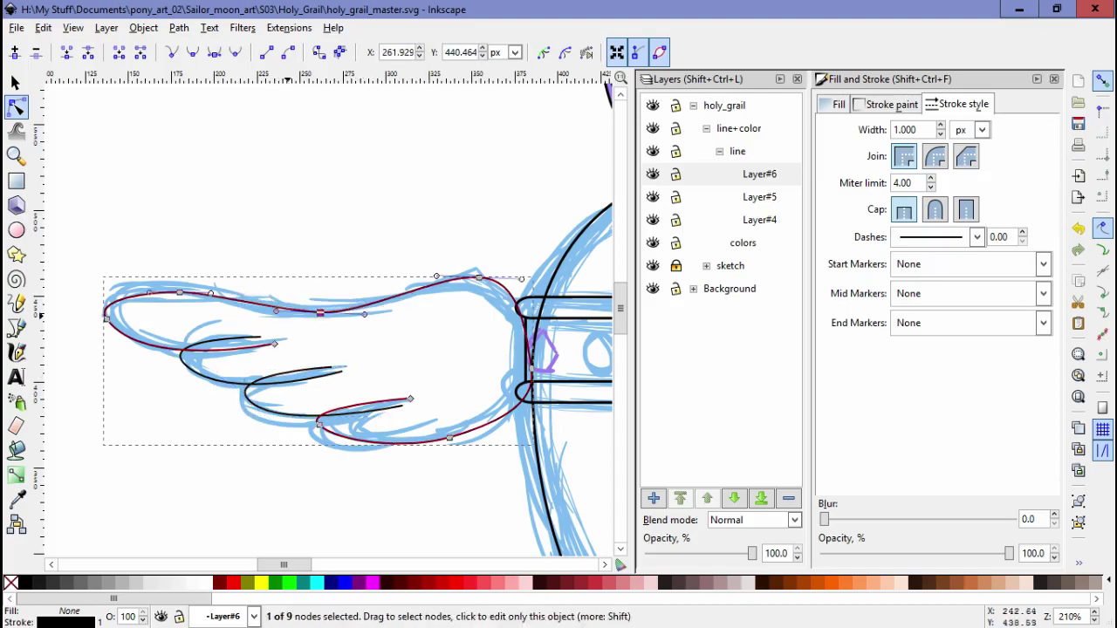
click(531, 353)
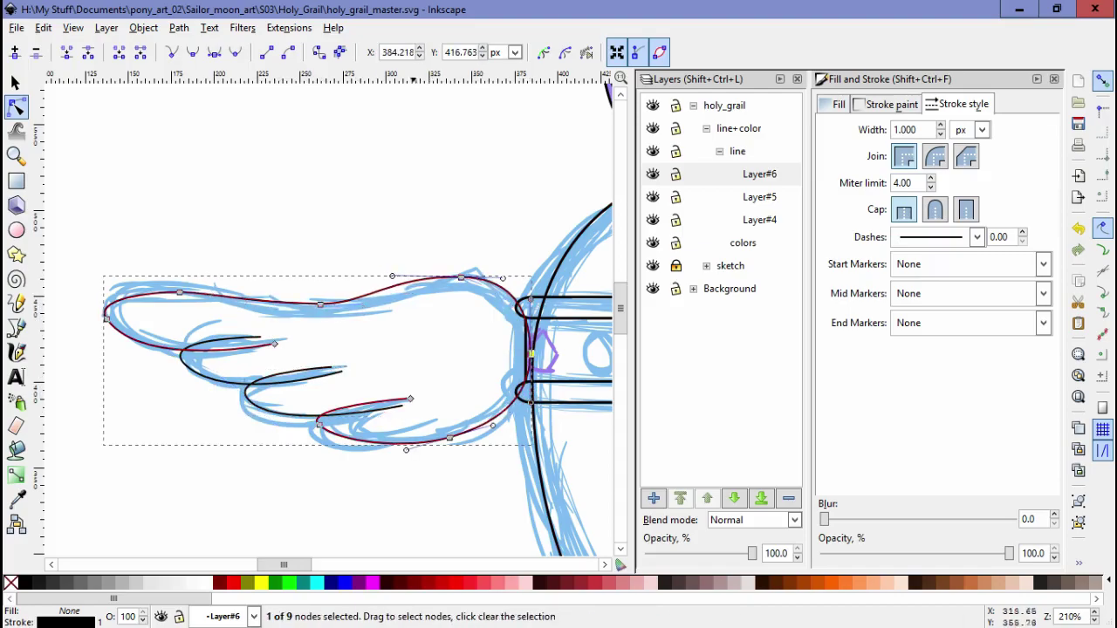
drag(449, 438, 432, 442)
drag(321, 304, 344, 304)
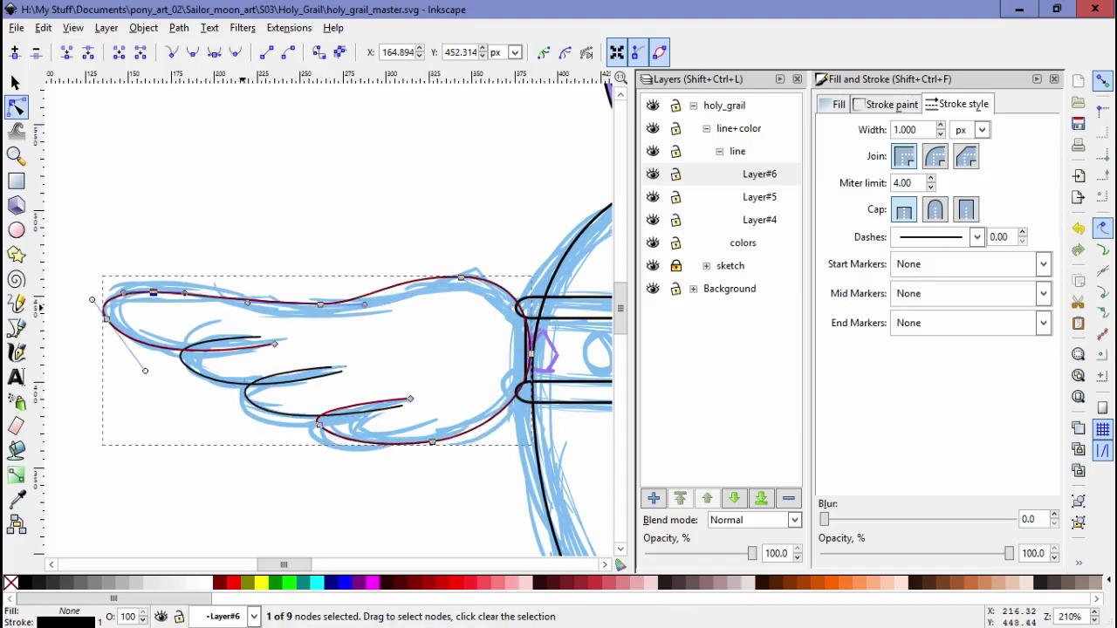
key(Escape)
key(s)
key(Escape)
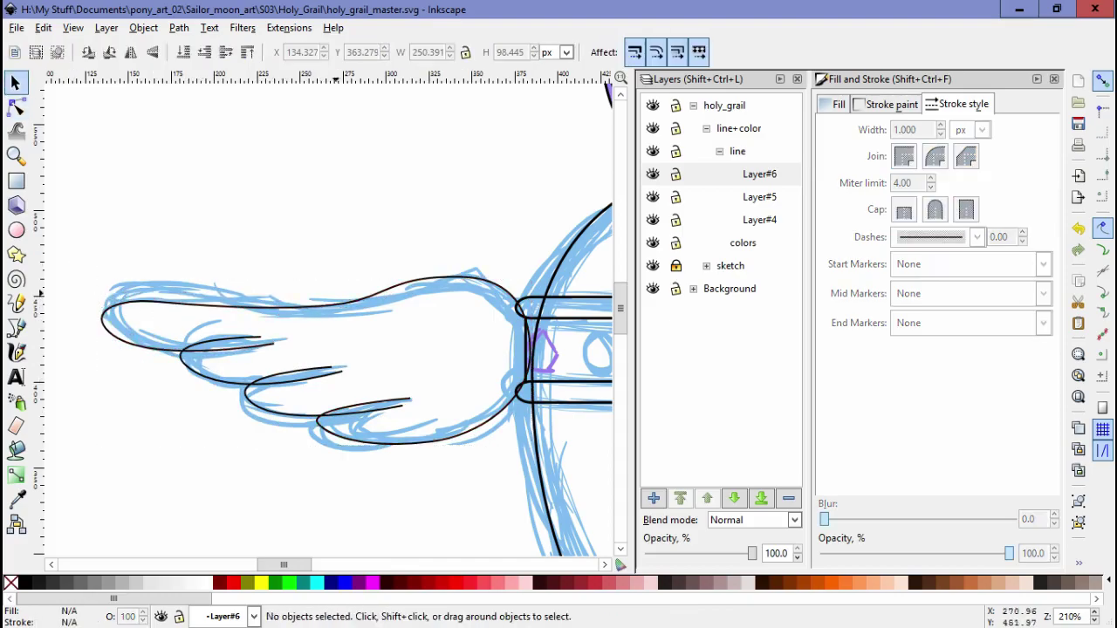
Step: Remove the extra node on the left wing's upper edge and reshape that edge to the sketch using the remaining node and handles
key(ctrl+z)
key(b)
key(ctrl+shift+z)
key(n)
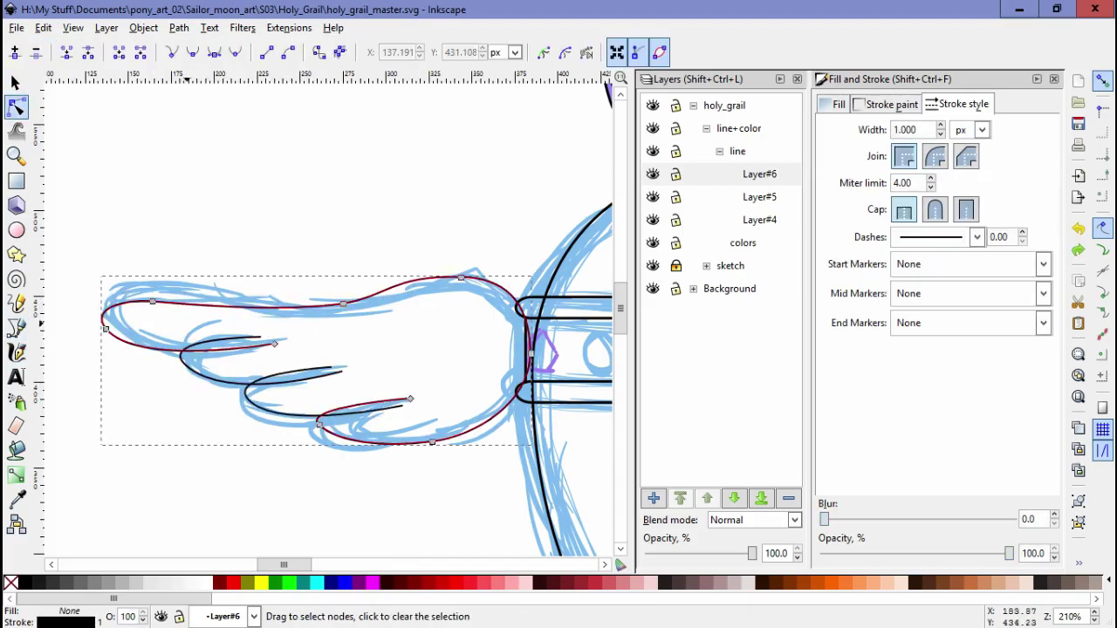
click(36, 52)
drag(158, 302, 203, 295)
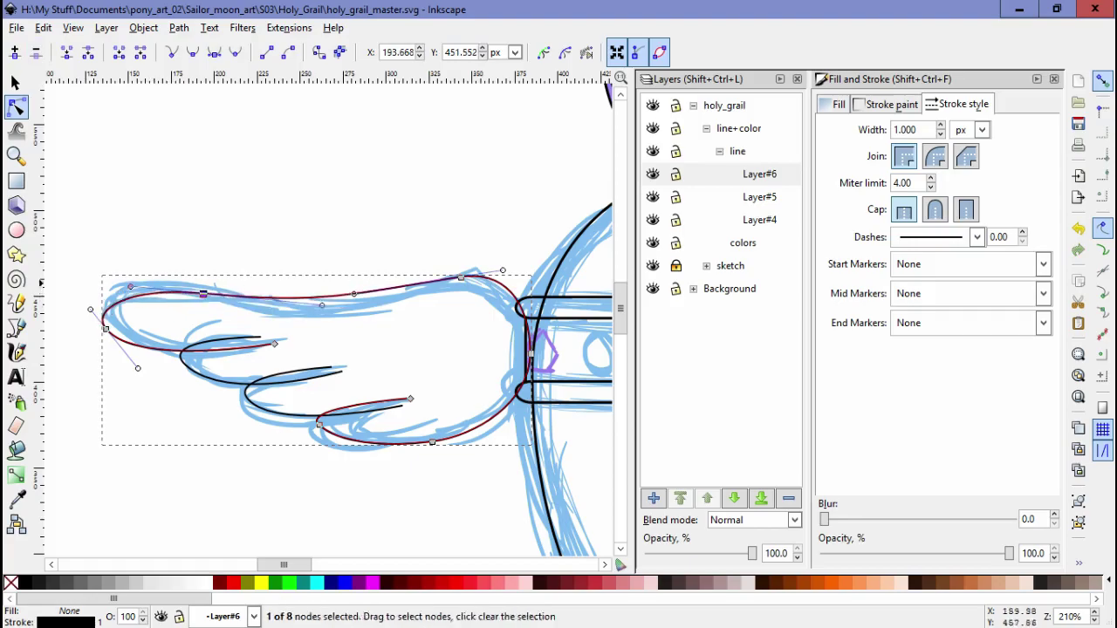
drag(359, 310, 349, 301)
Step: Extend all the left wing's feather tips outward, delete the lowest feather's underside node and raise the wing's shoulder curve
drag(399, 369, 229, 407)
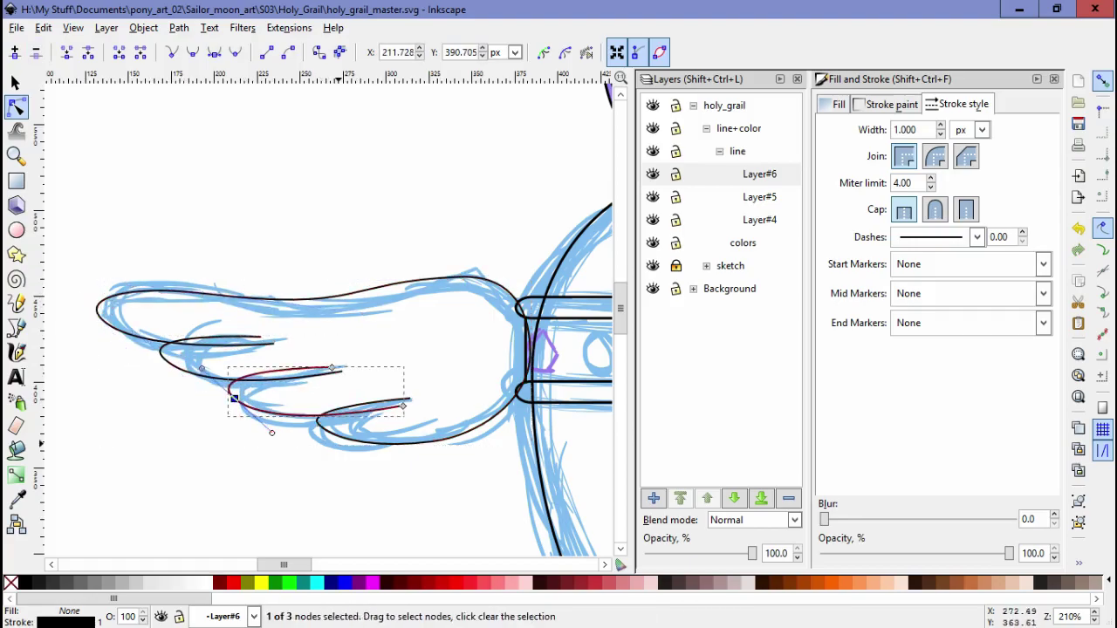
drag(318, 425, 306, 424)
drag(432, 443, 456, 440)
key(Delete)
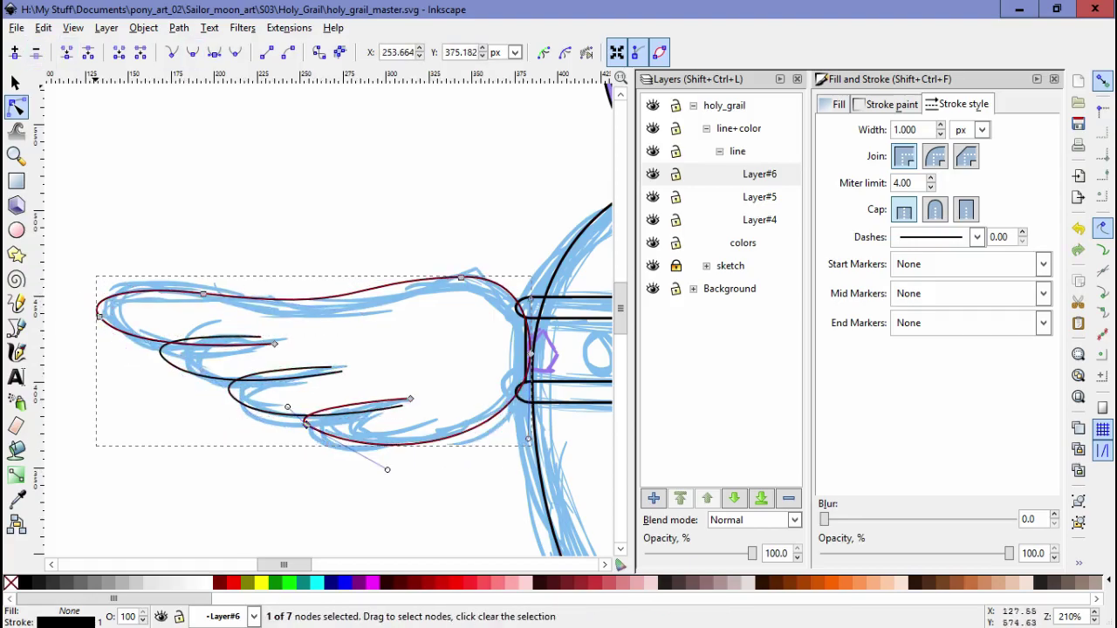
drag(460, 277, 469, 274)
drag(352, 278, 399, 273)
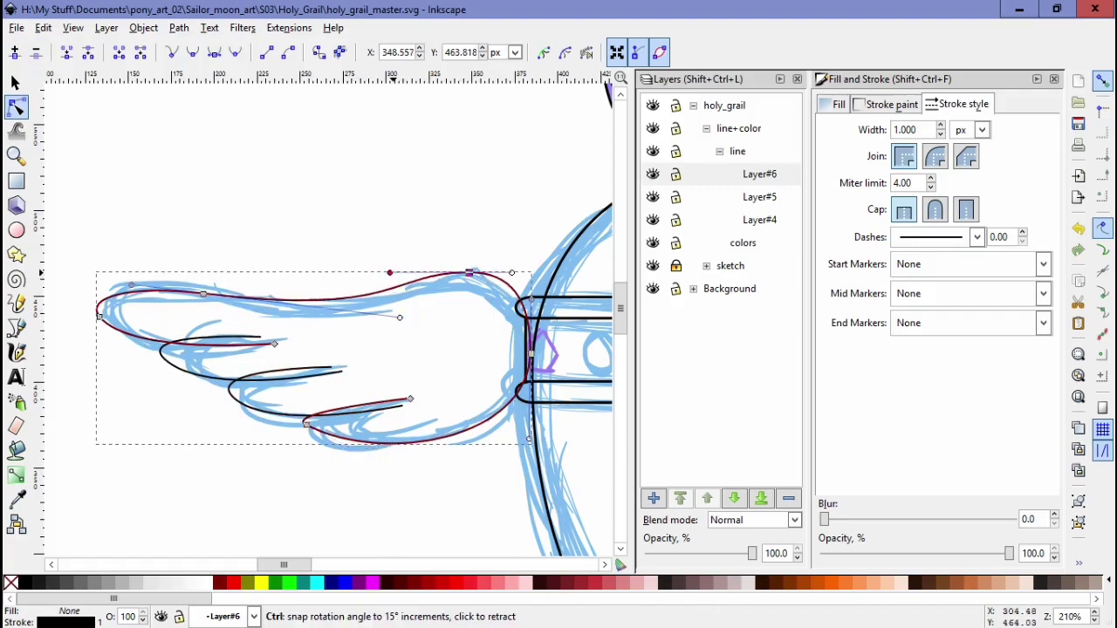
drag(179, 391, 258, 391)
Step: Refine the left wing's feather tip nodes and set the wing paths' stroke width to 1.5 px
scroll(259, 391, up, 2)
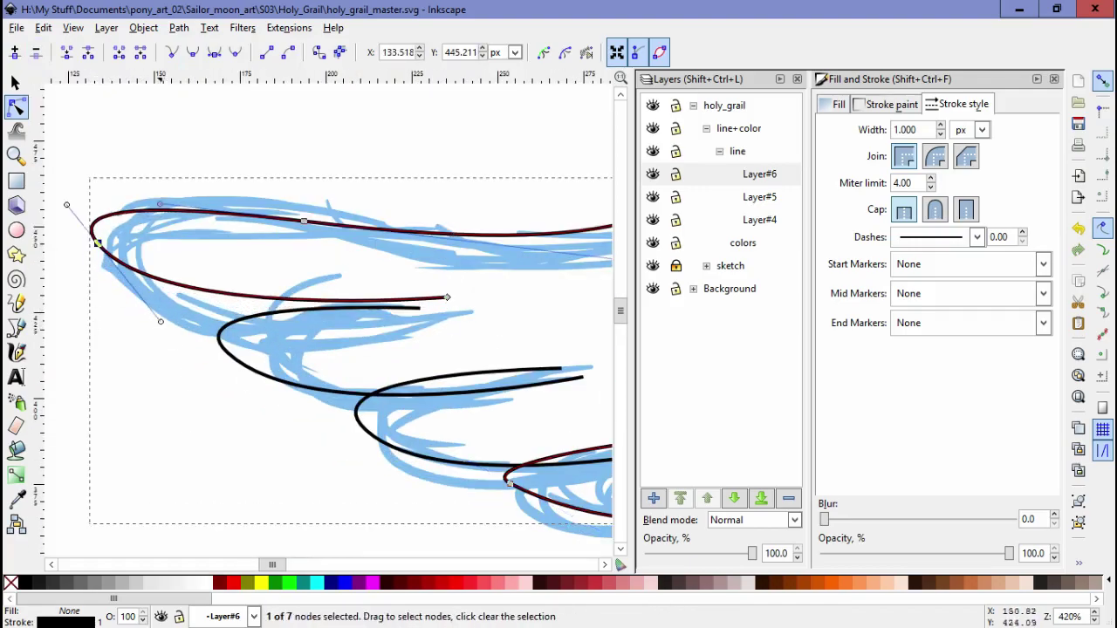
click(227, 335)
scroll(242, 319, down, 3)
click(463, 375)
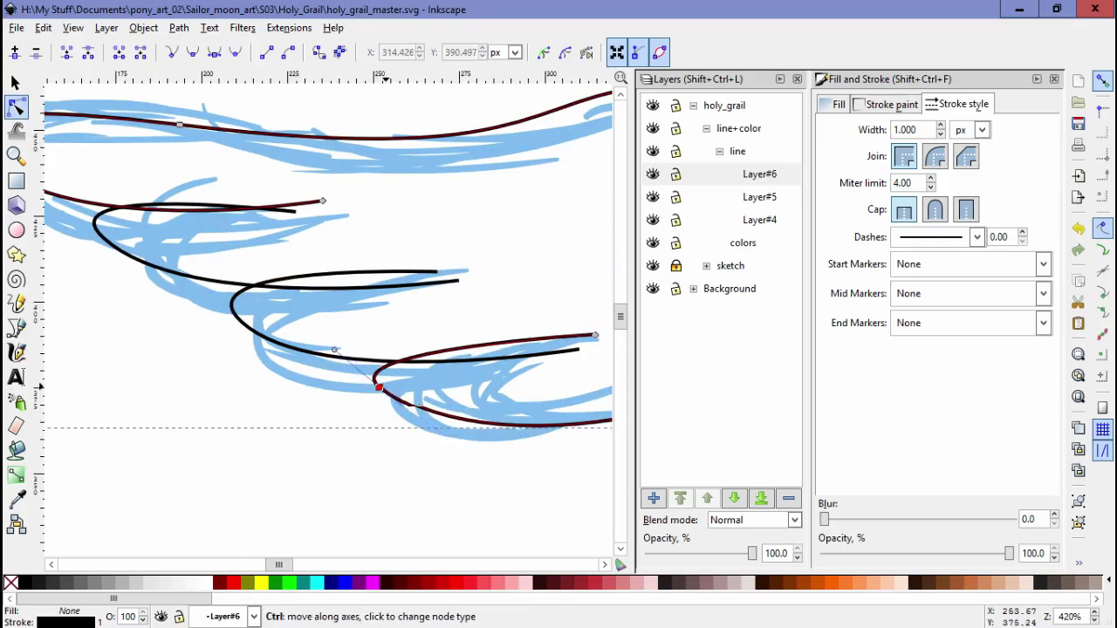
key(Escape)
scroll(494, 476, down, 2)
scroll(331, 314, down, 2)
key(s)
key(Escape)
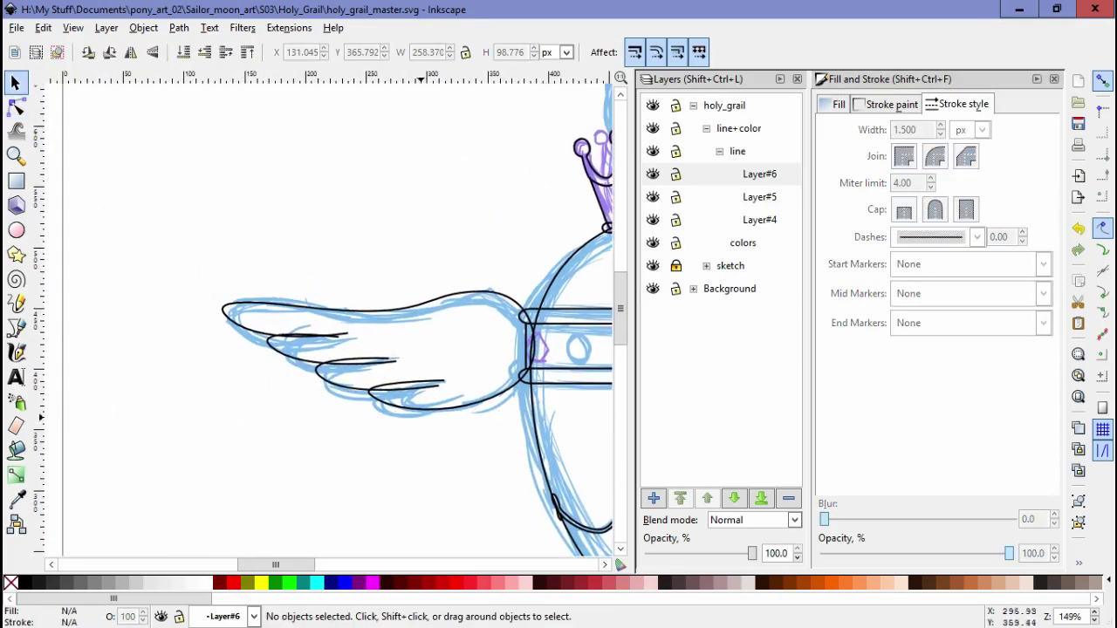
Step: Reshape the left wing's outer tip and upper edge, and lengthen the feathers' lower curves at their inner ends
scroll(331, 315, down, 2)
key(z)
click(230, 324)
click(230, 324)
click(229, 325)
key(s)
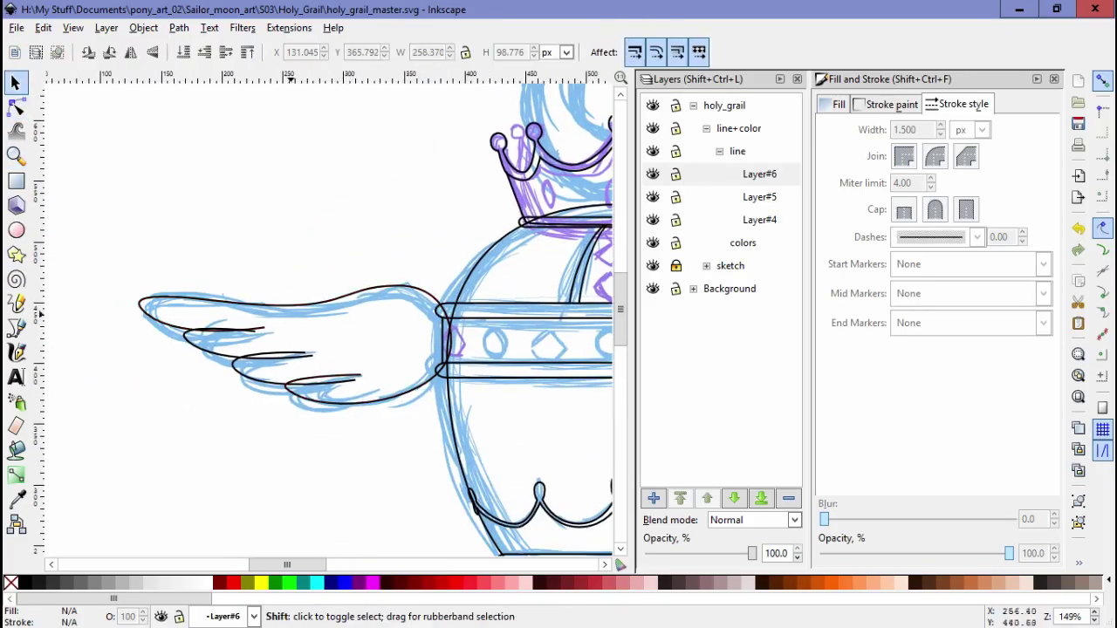
drag(122, 266, 467, 417)
scroll(203, 323, up, 2)
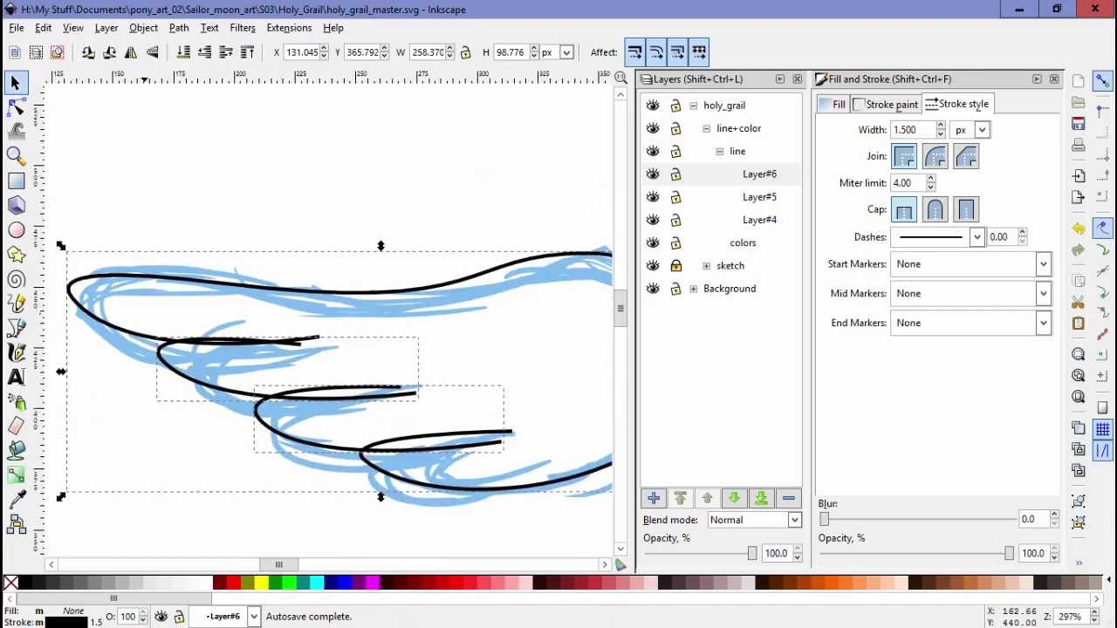
key(n)
click(240, 298)
key(Tab)
key(Tab)
key(Tab)
key(Tab)
key(Tab)
key(Tab)
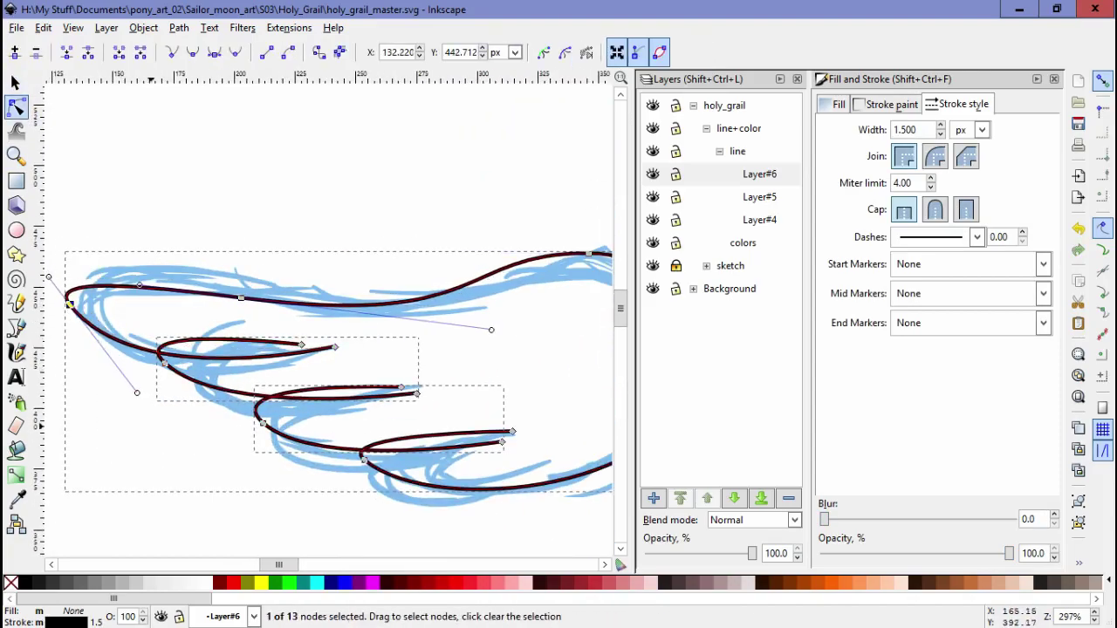
key(s)
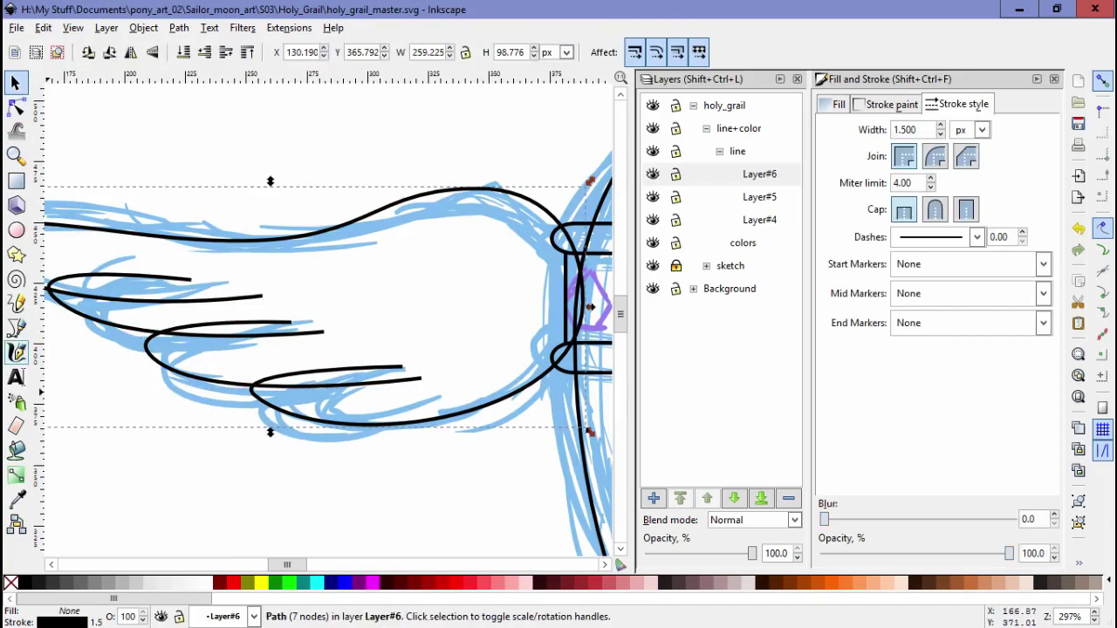
Step: Draw a closed straight-sided shape around the left wing's outline that leaves out the lowest feather's upper line
key(b)
click(238, 386)
click(282, 488)
click(494, 479)
scroll(497, 471, up, 1)
scroll(498, 471, right, 1)
click(287, 201)
click(156, 251)
click(179, 263)
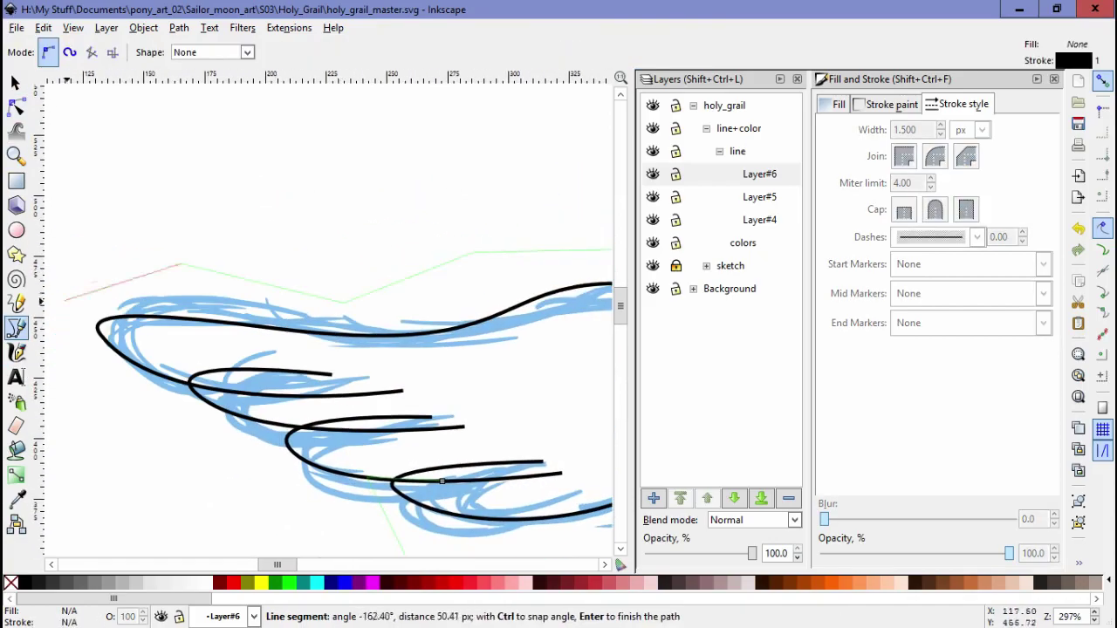
key(space)
click(365, 300)
click(375, 342)
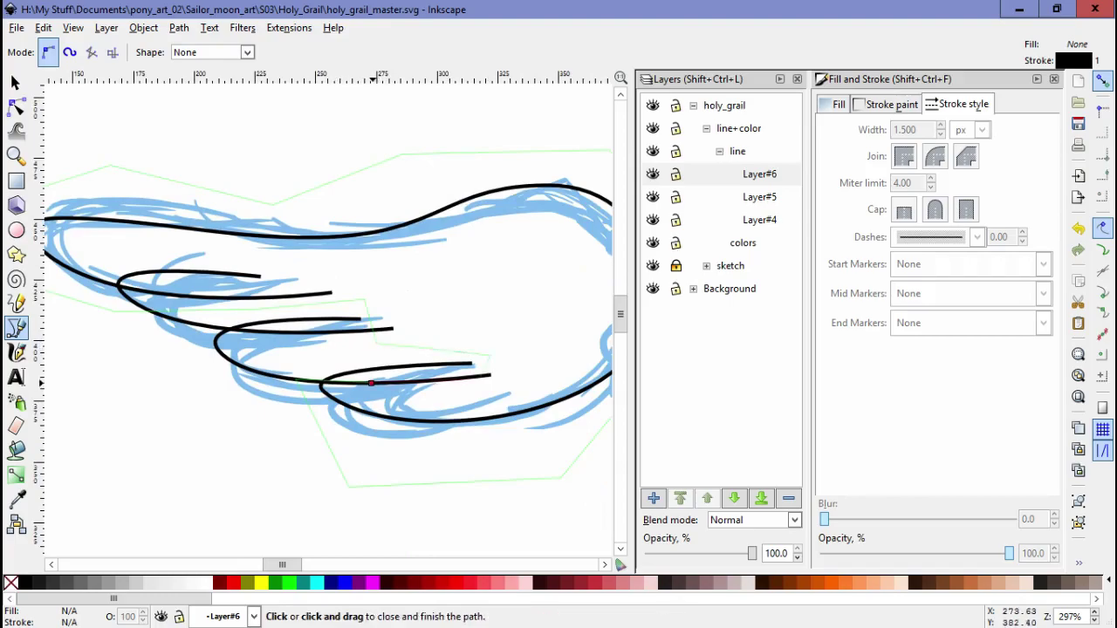
click(370, 382)
Step: Clip the left wing's outer outline with the straight-sided shape drawn around it
key(n)
click(143, 27)
key(Escape)
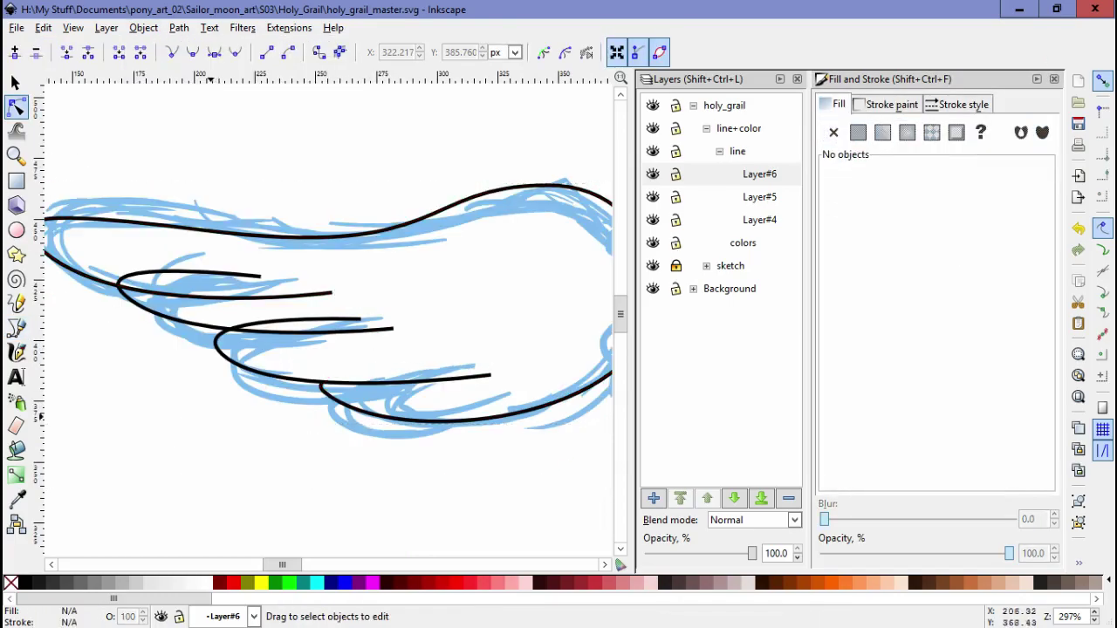
Step: Draw a closed straight-sided shape around the lower middle feather, leaving out its upper line, and clip the feather with it
key(b)
click(199, 324)
double_click(167, 347)
key(n)
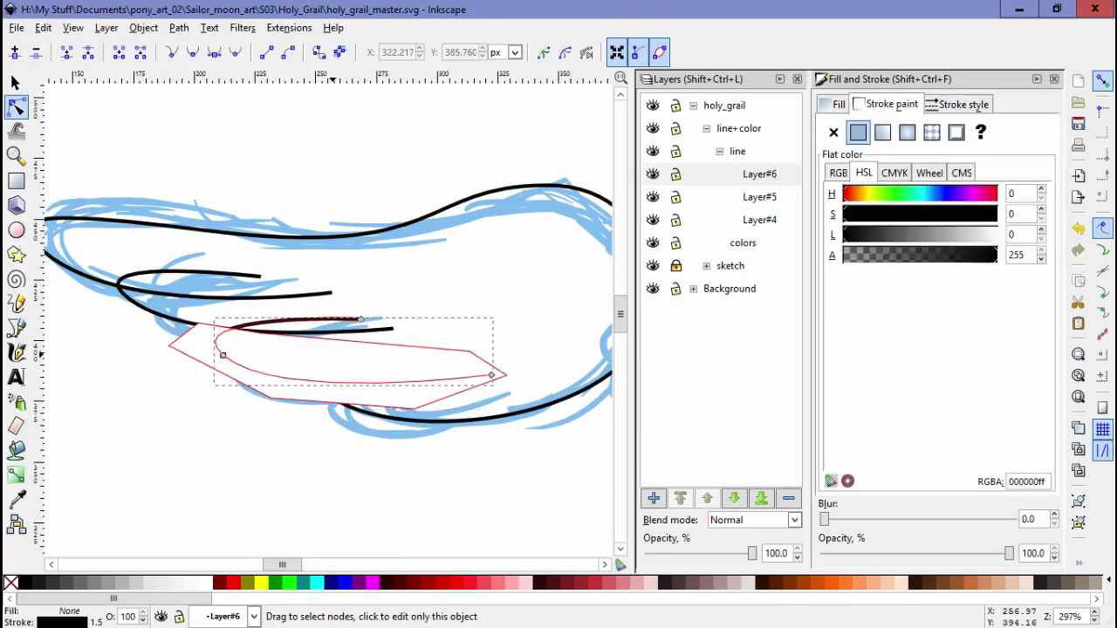
key(Delete)
Step: Draw a closed straight-sided shape around the upper middle feather's lower curve and clip the feather with it
scroll(179, 356, up, 2)
scroll(184, 360, left, 2)
key(b)
click(187, 388)
double_click(498, 419)
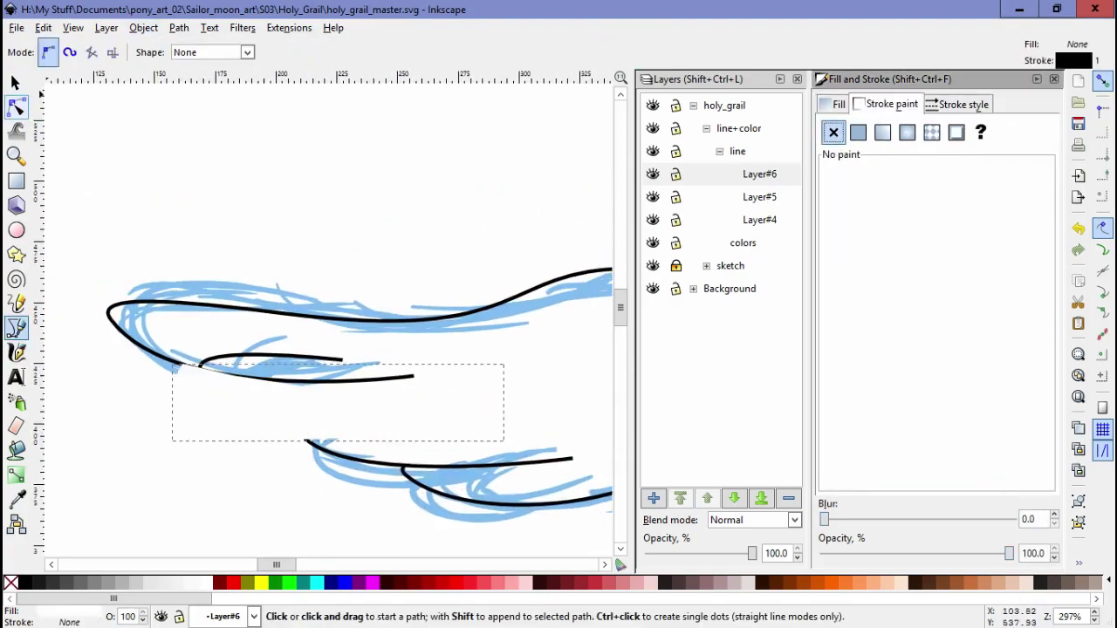
key(n)
click(143, 27)
key(Escape)
key(Delete)
scroll(431, 284, down, 2)
scroll(431, 284, right, 1)
Step: Correct the lower middle feather's clipping shape to exclude the leftover piece of its upper line, and clip the feather again
click(175, 316)
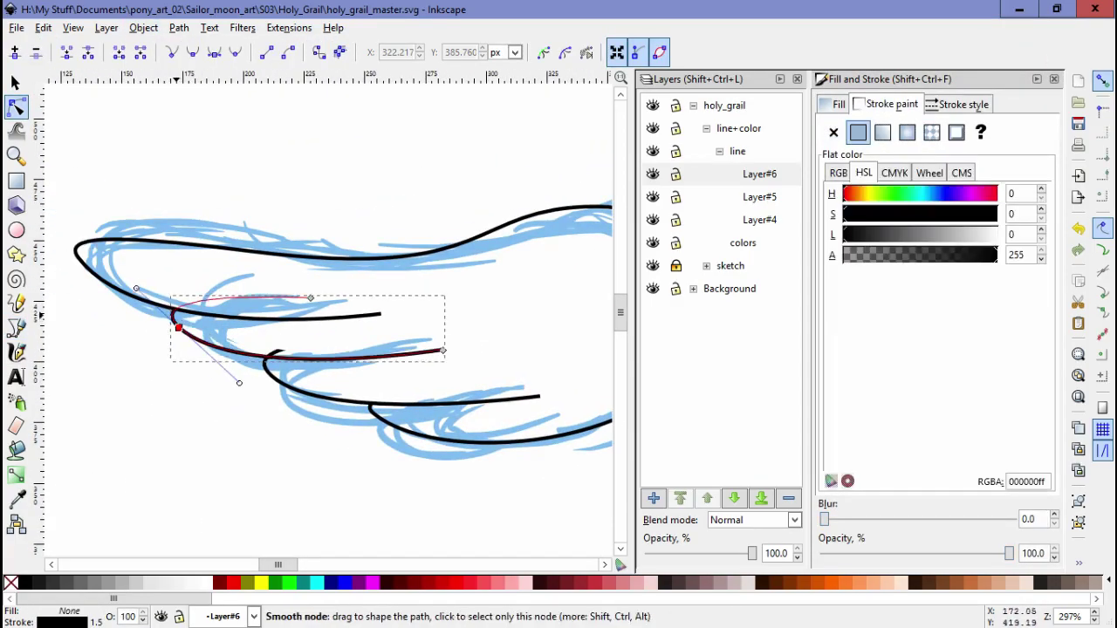
click(271, 352)
shift+click(248, 351)
click(179, 27)
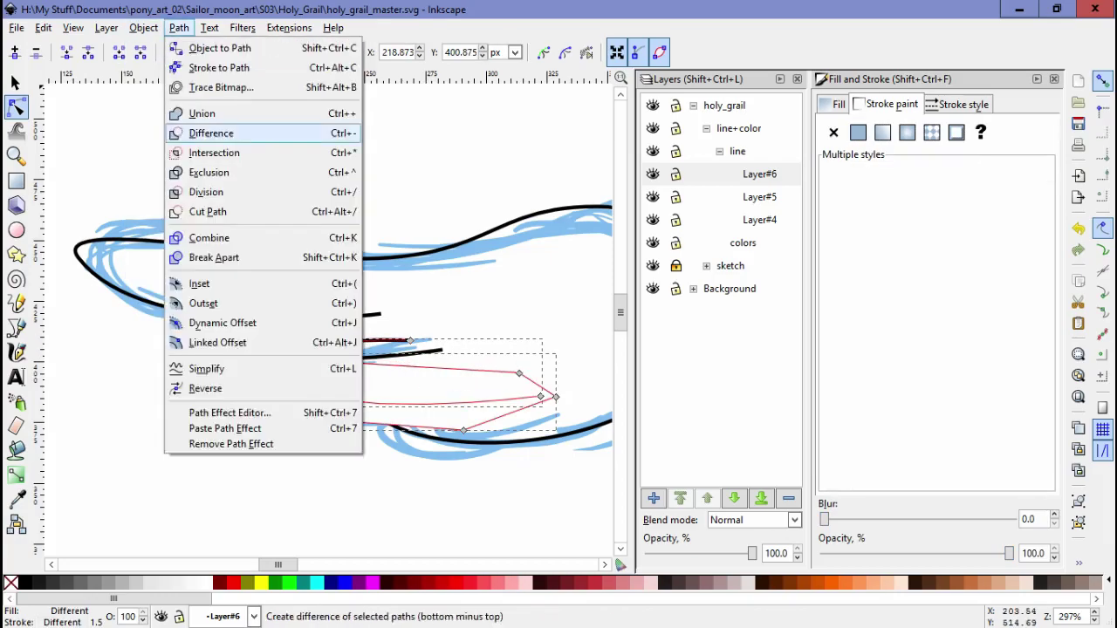
click(194, 134)
Step: Refine the curve leading up to the left wing's shoulder and shorten the lower middle feather's inner end
key(minus)
drag(131, 349, 160, 407)
click(375, 260)
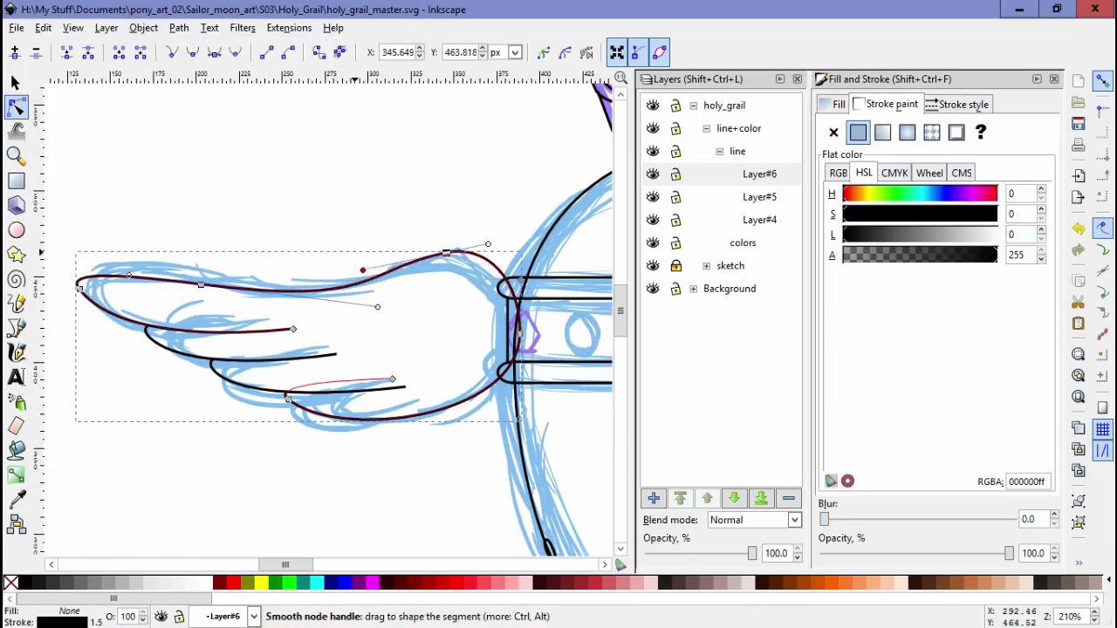
drag(375, 260, 410, 266)
key(Escape)
drag(346, 470, 324, 439)
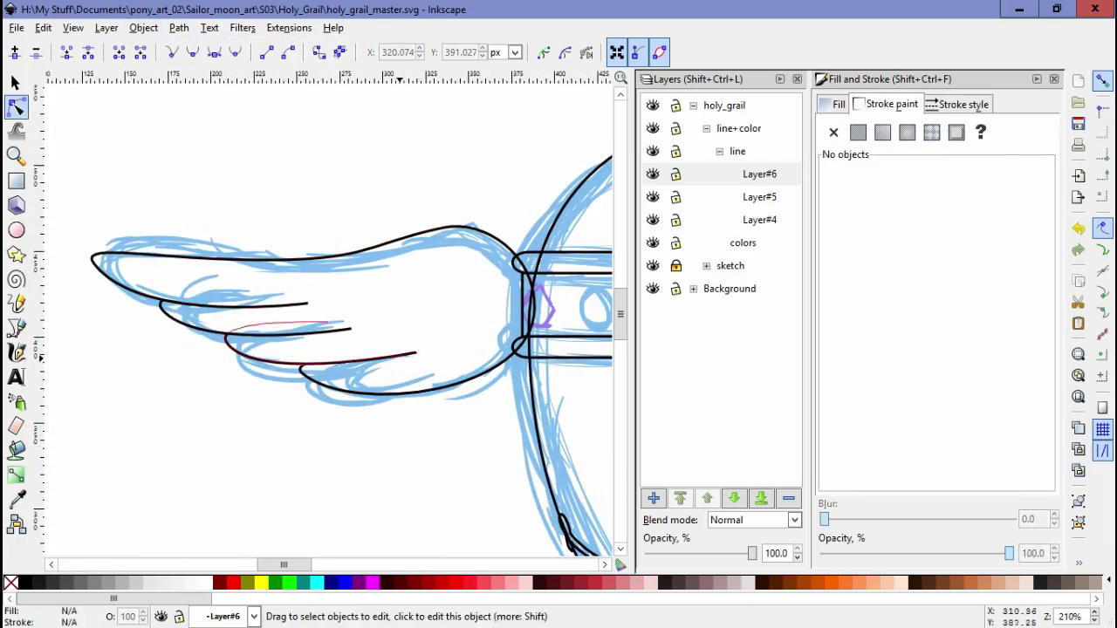
click(399, 358)
key(Escape)
Step: Group the left wing's three paths, duplicate the group, flip it horizontally and place it on the grail's right side
key(s)
click(261, 336)
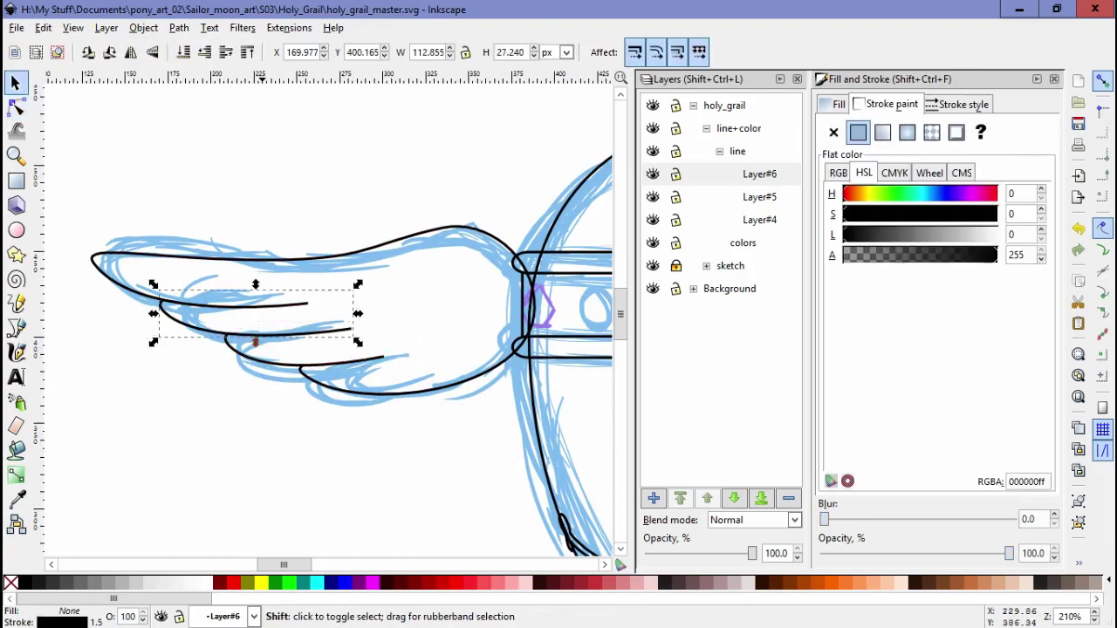
key(minus)
key(minus)
key(minus)
key(ctrl+d)
key(h)
drag(166, 322, 489, 323)
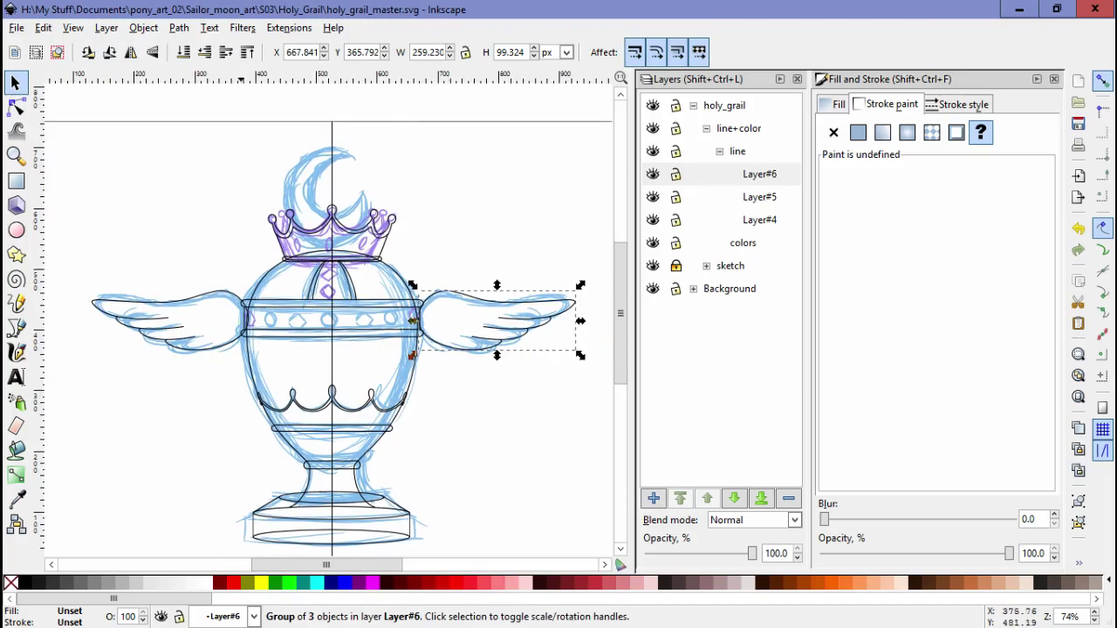
Step: Fine-position the mirrored wing so its root meets the right end of the jewelled band
key(plus)
key(plus)
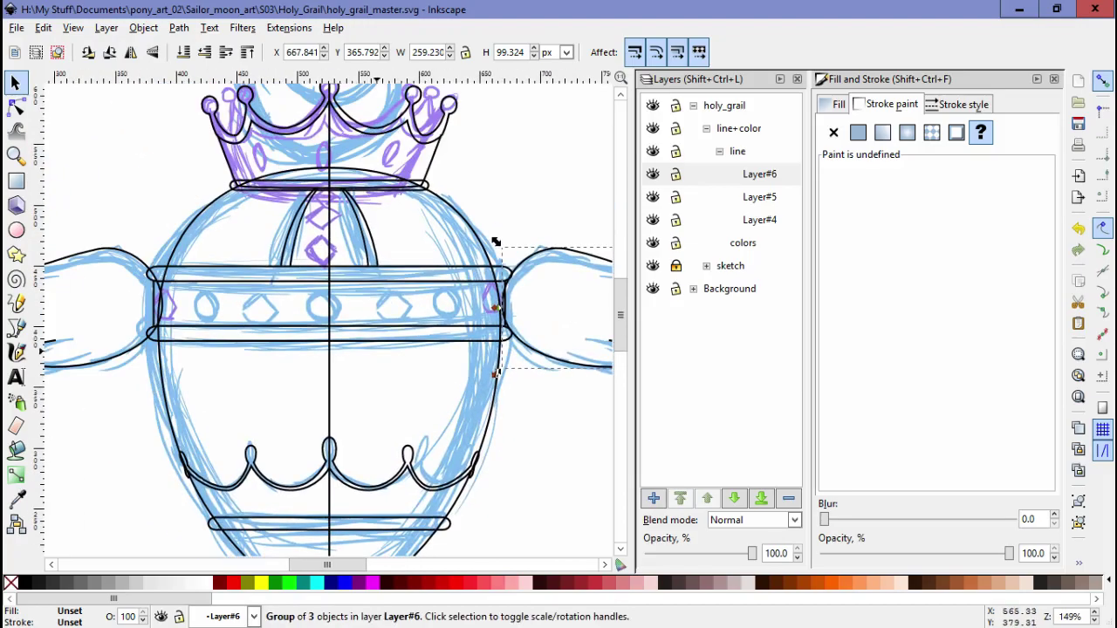
key(plus)
key(plus)
key(plus)
drag(559, 262, 261, 441)
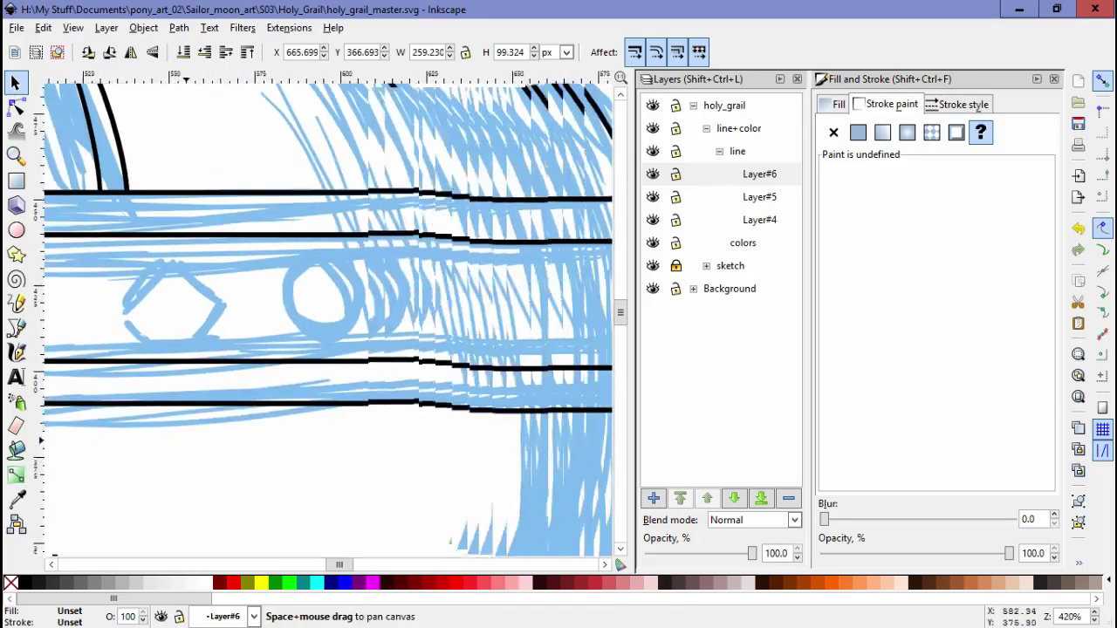
Step: Deselect the wing and add a new layer above the current one for the crescent moon
scroll(327, 314, down, 2)
scroll(349, 349, up, 3)
key(Escape)
key(shift+ctrl+n)
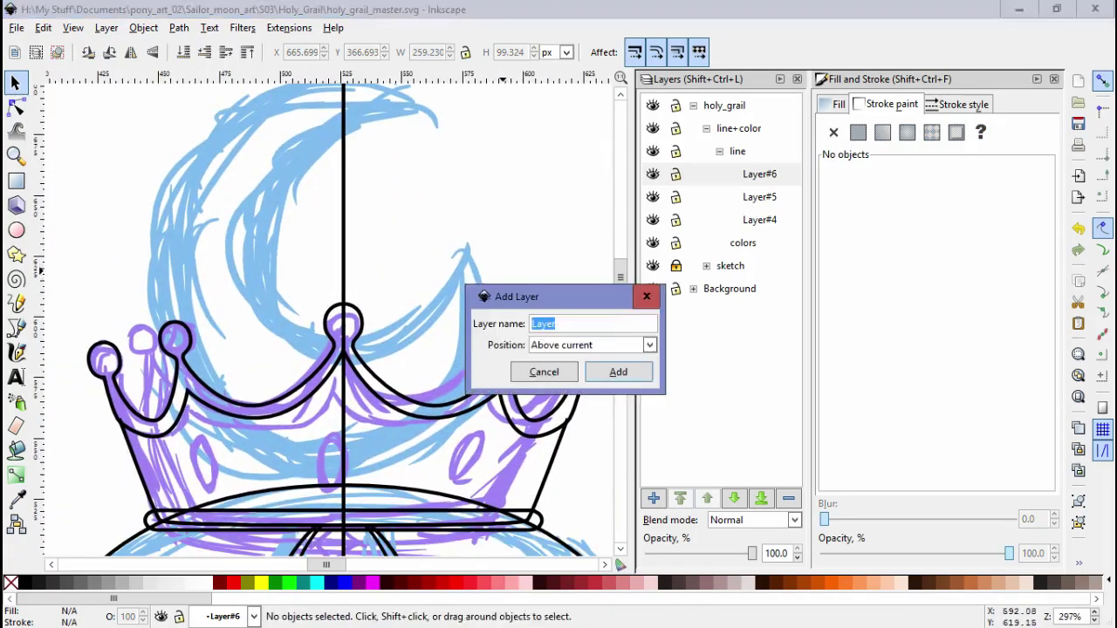
key(Return)
Step: Try tracing the crescent moon above the crown as one closed curved path, and delete it
key(b)
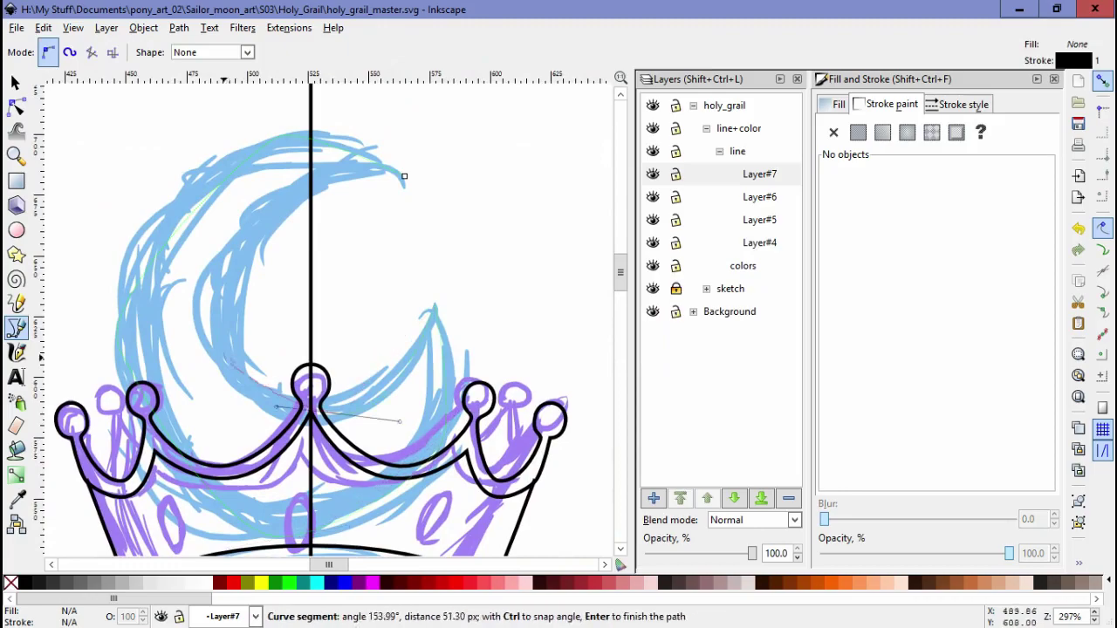
key(n)
click(15, 81)
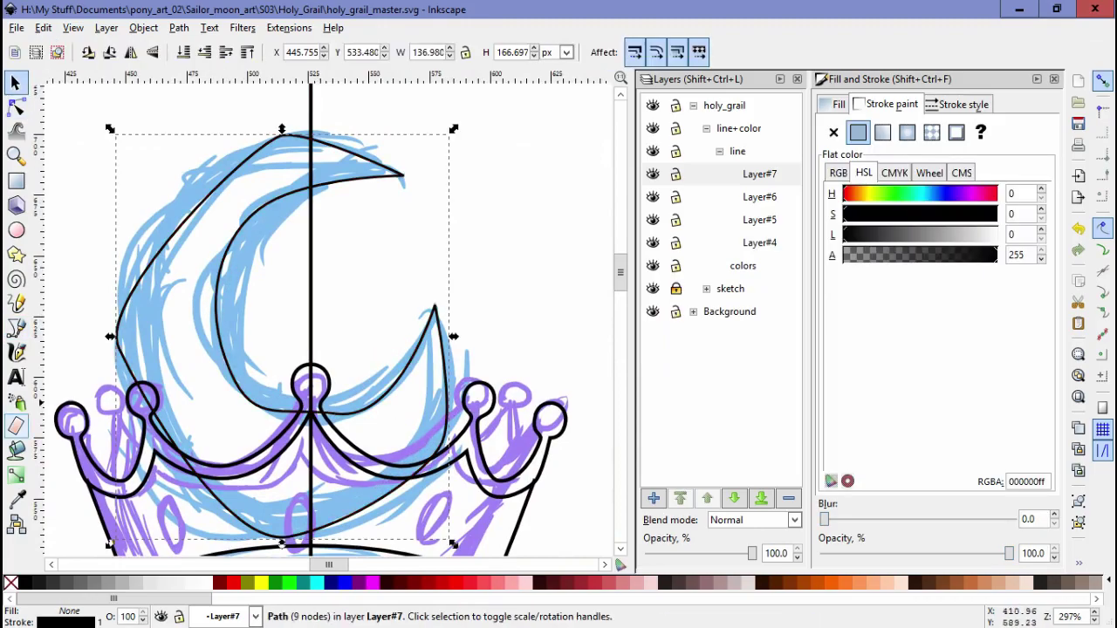
key(Delete)
Step: Draw a circle over the crescent moon's inner curve and convert it to a path
click(16, 229)
mouse_move(215, 162)
mouse_down()
mouse_move(458, 404)
mouse_move(451, 398)
mouse_up()
key(n)
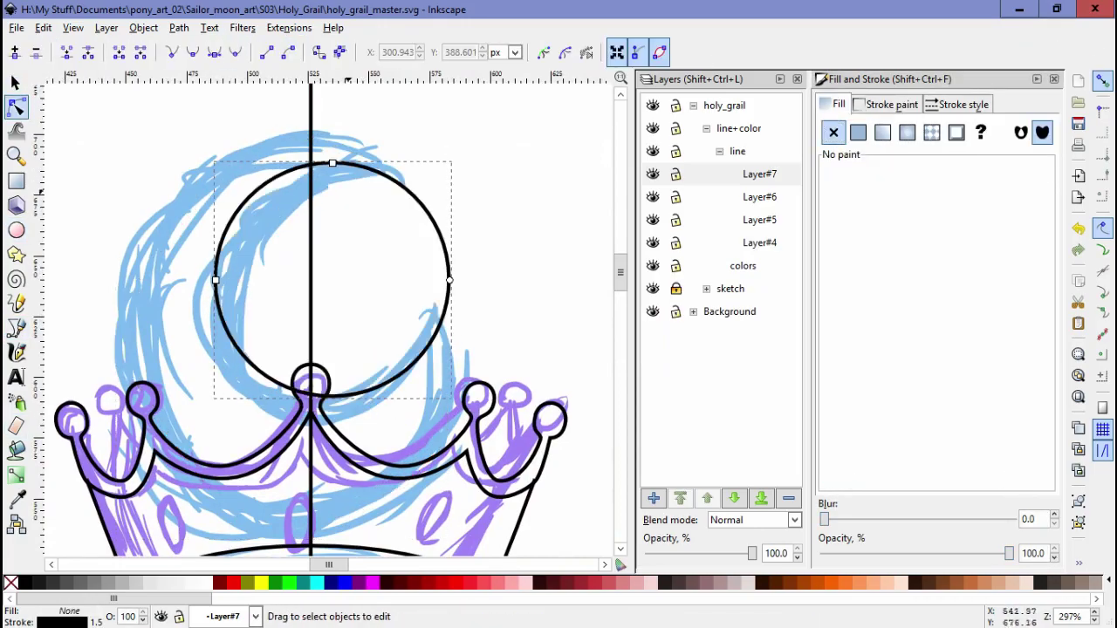
key(shift+ctrl+c)
Step: Enlarge and stretch the circle over the moon's outer curve to an oval about 142 px wide and 166 px high
key(s)
key(minus)
drag(291, 212, 240, 199)
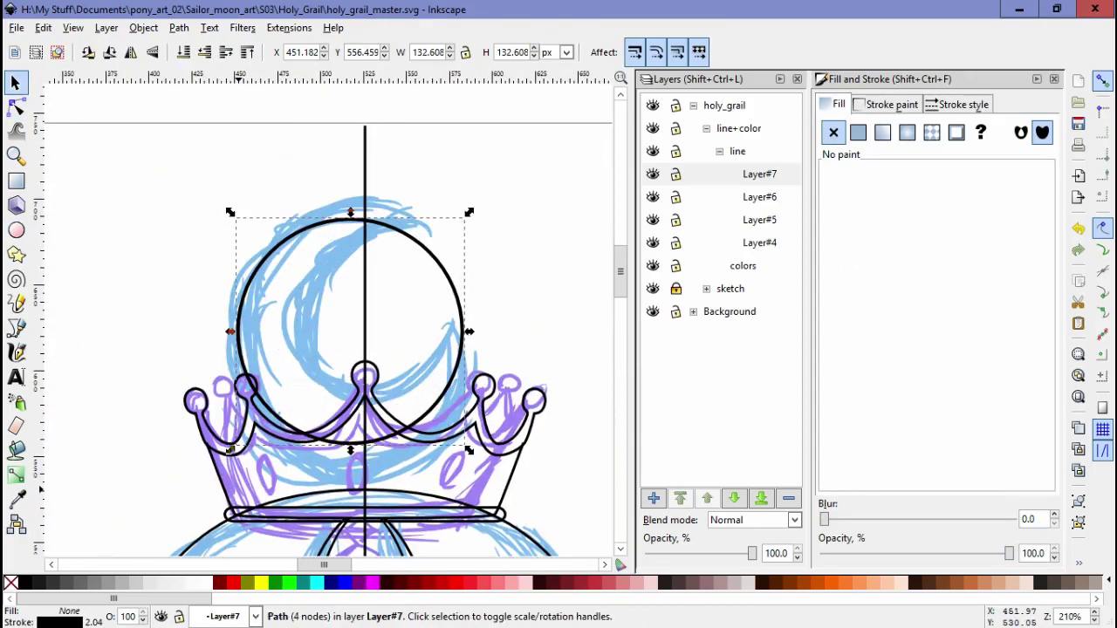
drag(344, 399, 345, 489)
mouse_move(494, 348)
mouse_down()
mouse_move(459, 348)
mouse_move(491, 348)
mouse_up()
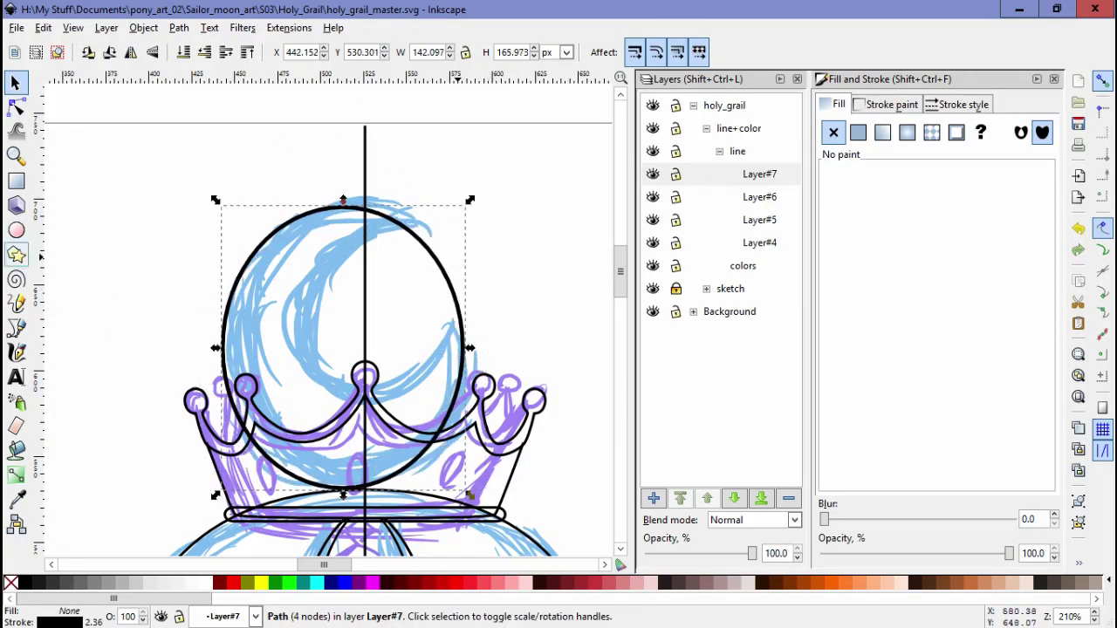
Step: Align the outer moon oval with the inner oval at the right edge and vertical centre
key(ctrl+v)
key(ctrl+a)
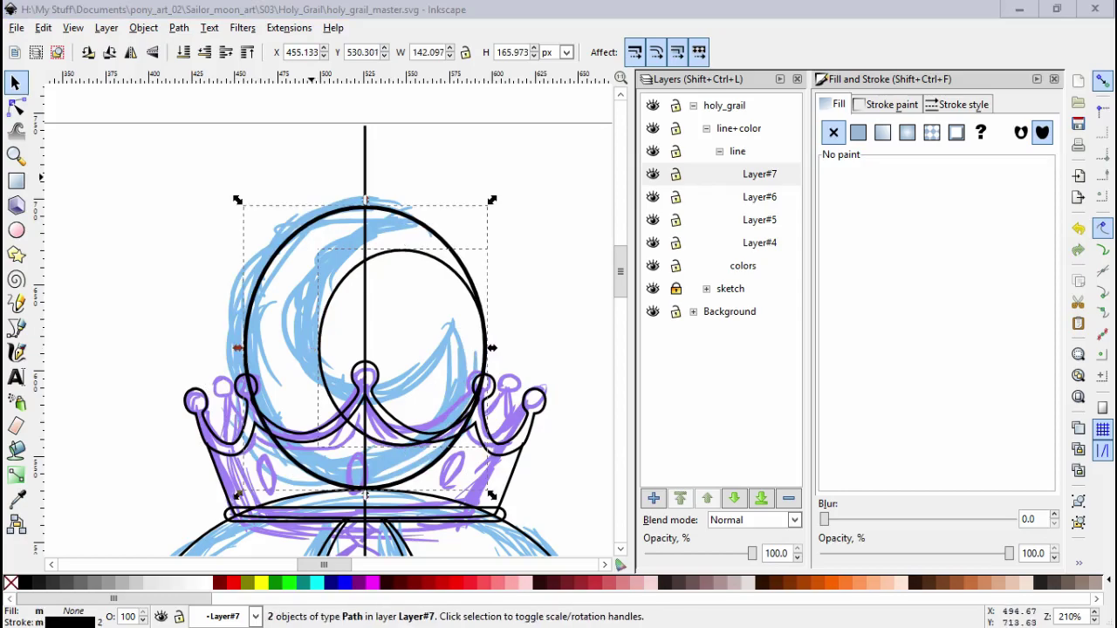
click(210, 27)
click(209, 237)
click(210, 27)
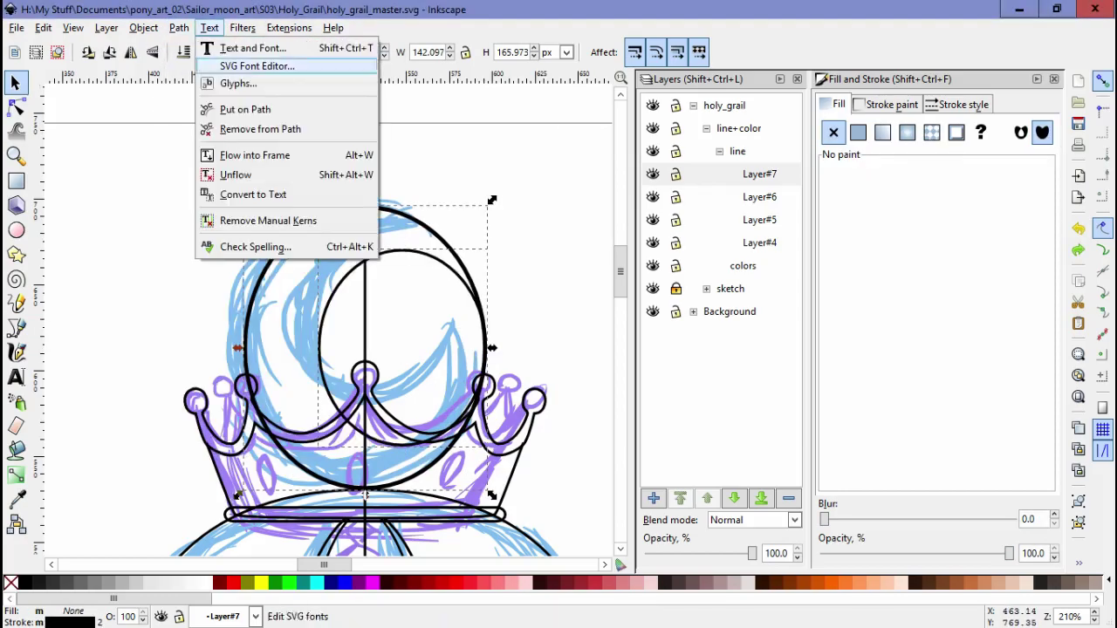
key(ctrl+z)
Step: Try combining the two moon ovals into one path with a 1.5 px stroke
scroll(893, 129, up, 5)
key(ctrl+k)
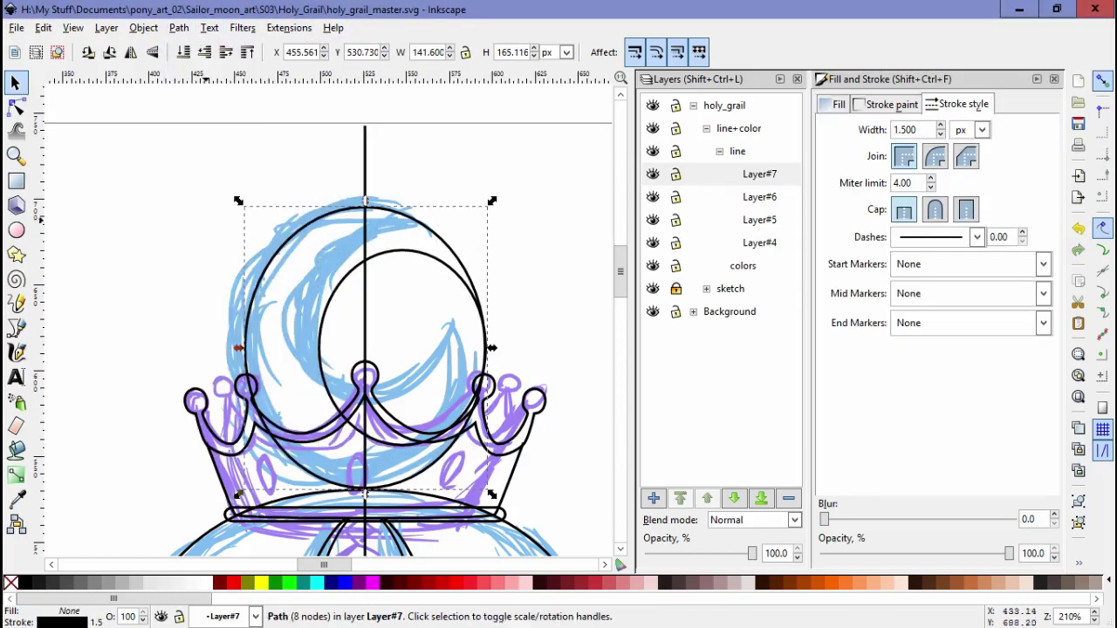
click(15, 105)
scroll(485, 303, up, 1)
key(ctrl+shift+k)
Step: Enlarge the inner oval past the outer oval's right edge and set both strokes to 1.5 px
click(466, 305)
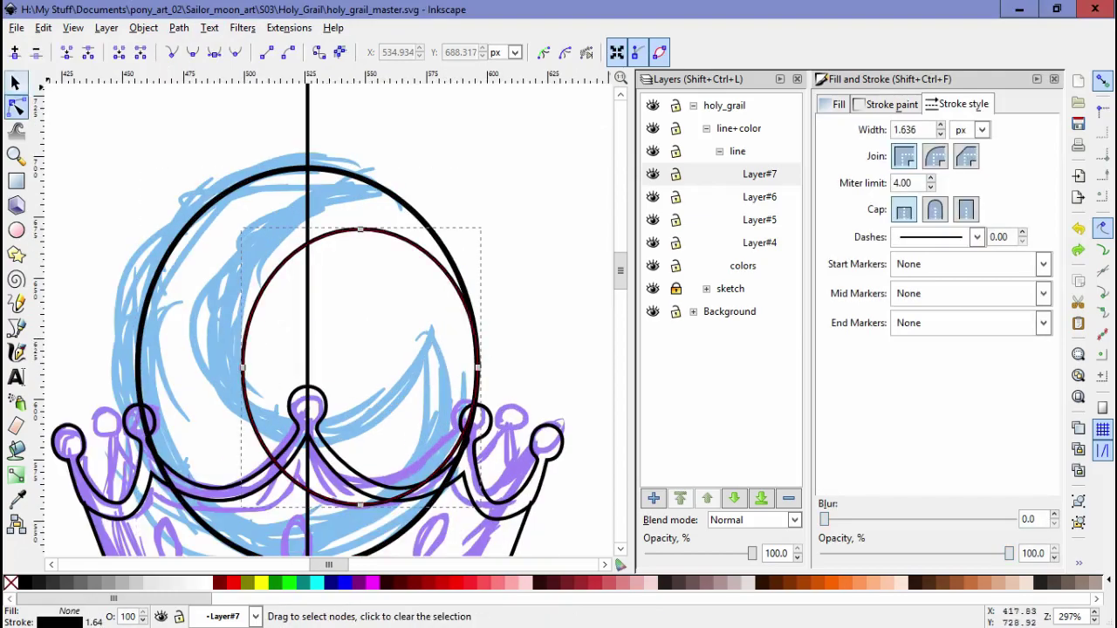
key(s)
drag(478, 367, 497, 367)
drag(242, 367, 231, 368)
key(ctrl+a)
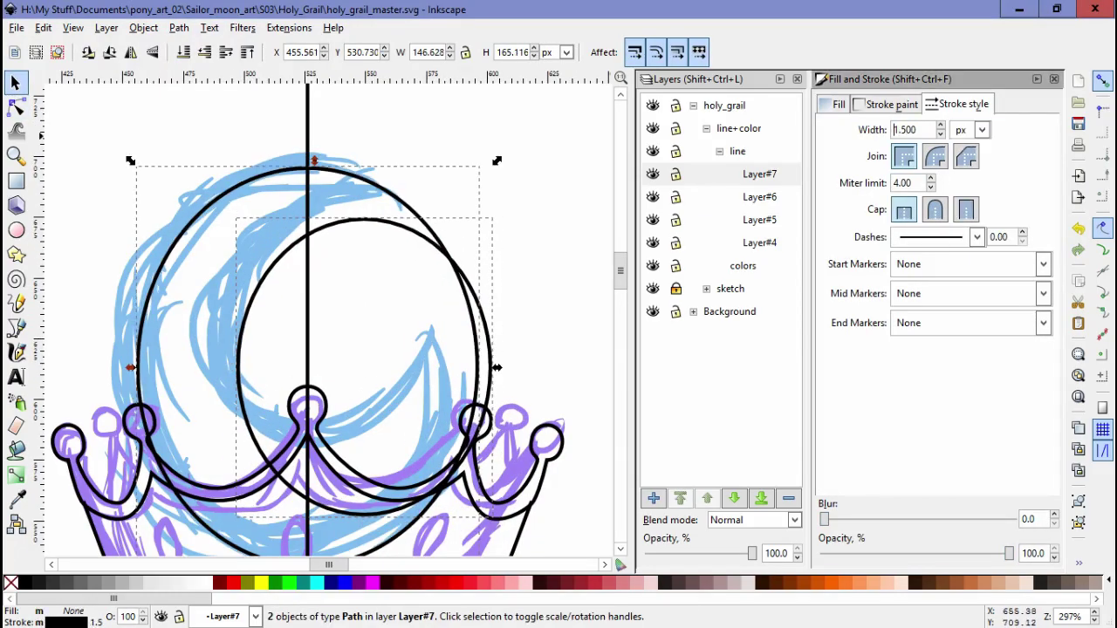
Step: Subtract the inner oval from the outer one to form the crescent moon, and add a layer above Layer#7
click(178, 27)
click(209, 130)
scroll(497, 218, down, 5)
key(Escape)
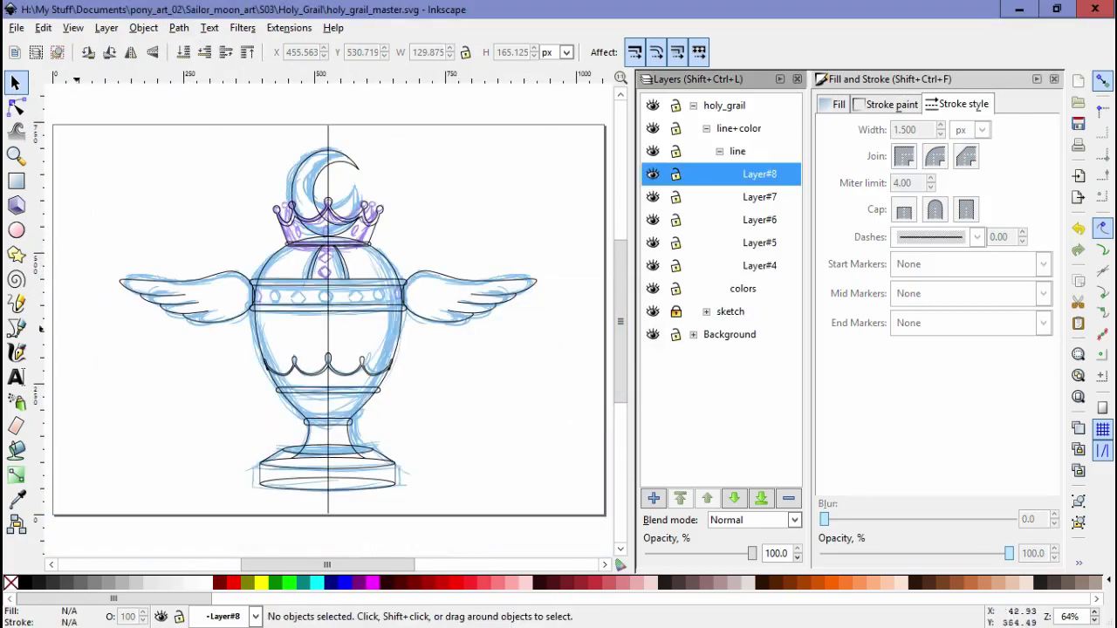
Step: Draw a circle about 28 px across on Layer#5 over the sketched gem at the band's centre
key(e)
click(759, 243)
scroll(327, 288, up, 5)
mouse_move(279, 296)
mouse_down()
mouse_move(336, 369)
mouse_move(375, 388)
mouse_up()
key(space)
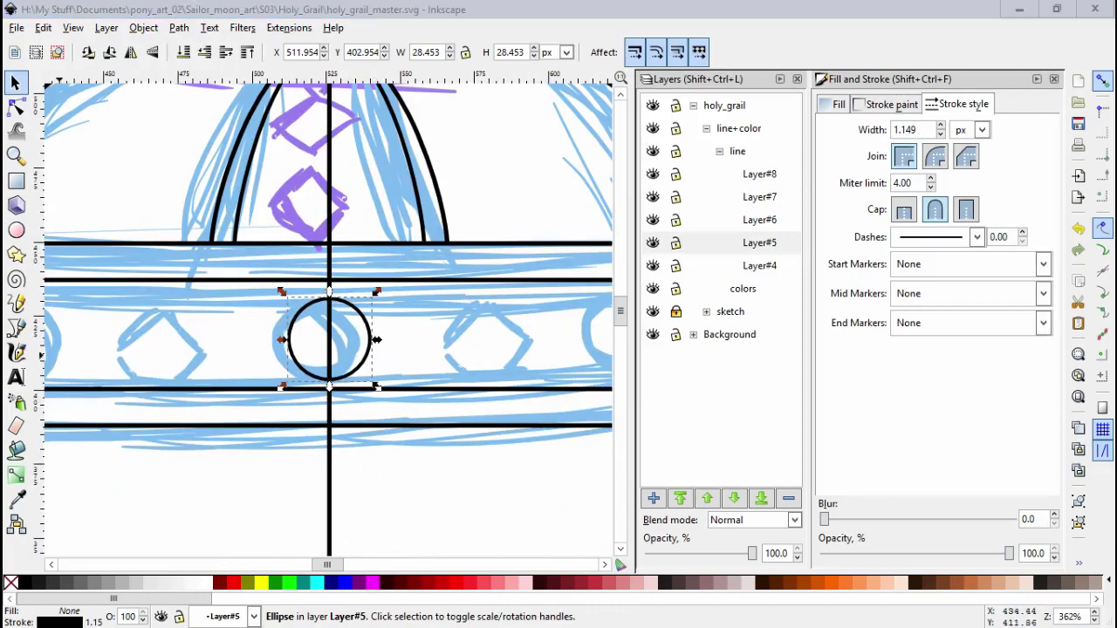
Step: Draw a five-node pentagon over the band's centre circle and align its side and lower node pairs symmetrically
key(b)
click(329, 299)
click(290, 342)
click(329, 377)
click(369, 342)
click(329, 299)
key(n)
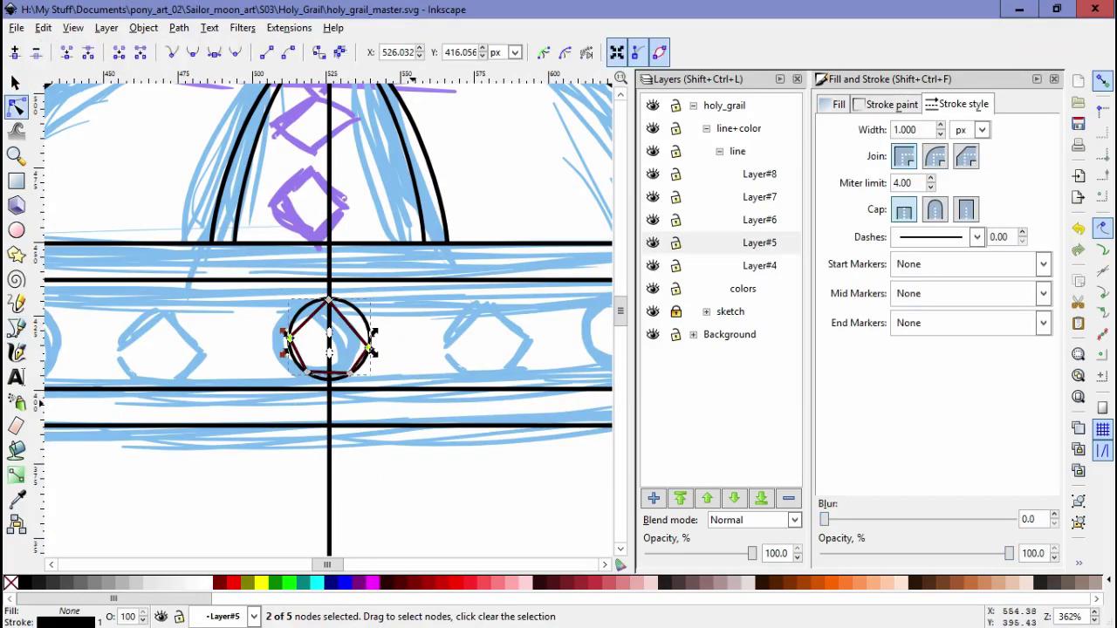
key(ctrl+a)
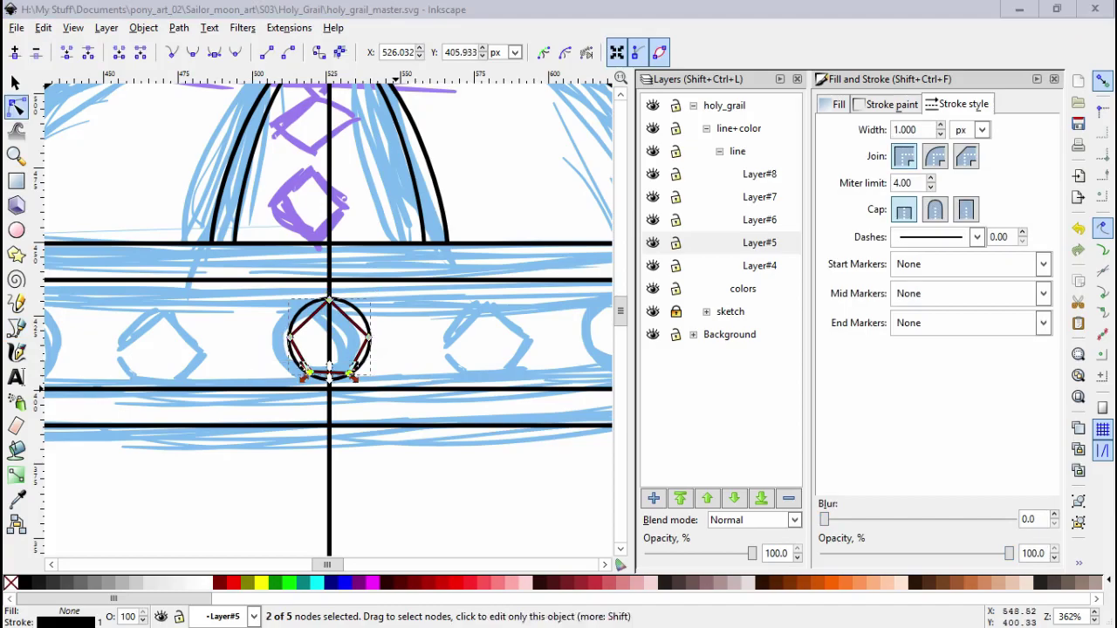
Step: Move the pentagon onto the sketched gem left of the circle and set both shapes' strokes to 1.5 px
key(s)
drag(329, 341, 162, 338)
shift+click(289, 340)
click(968, 129)
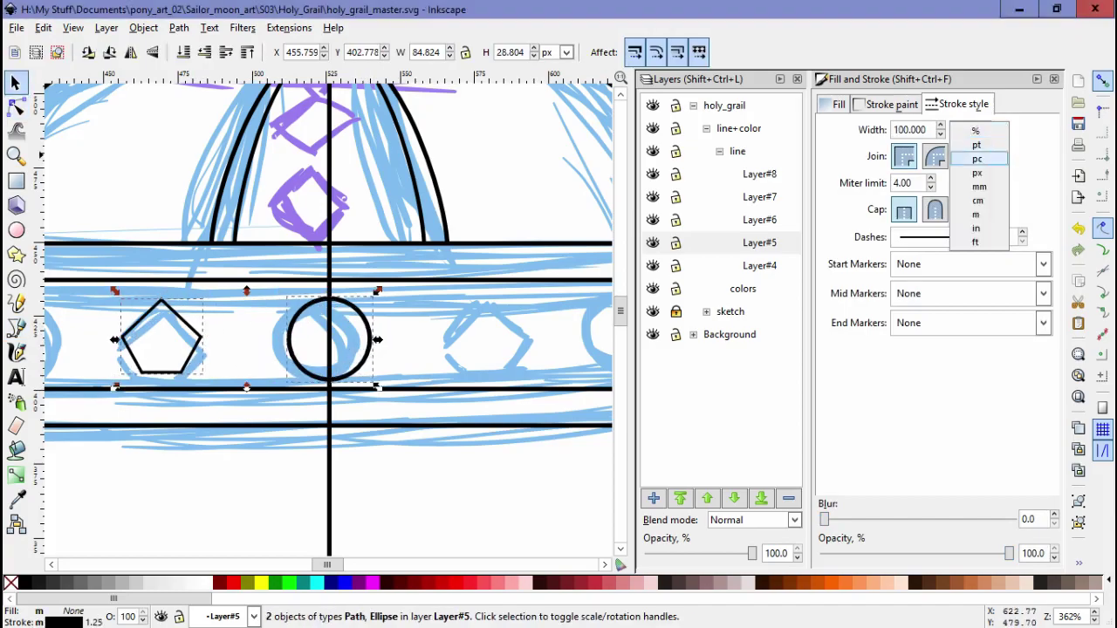
click(894, 129)
Step: Place a copy of the pentagon right of the centre circle and a narrowed copy of the circle beyond it
key(ctrl+v)
scroll(394, 466, down, 2)
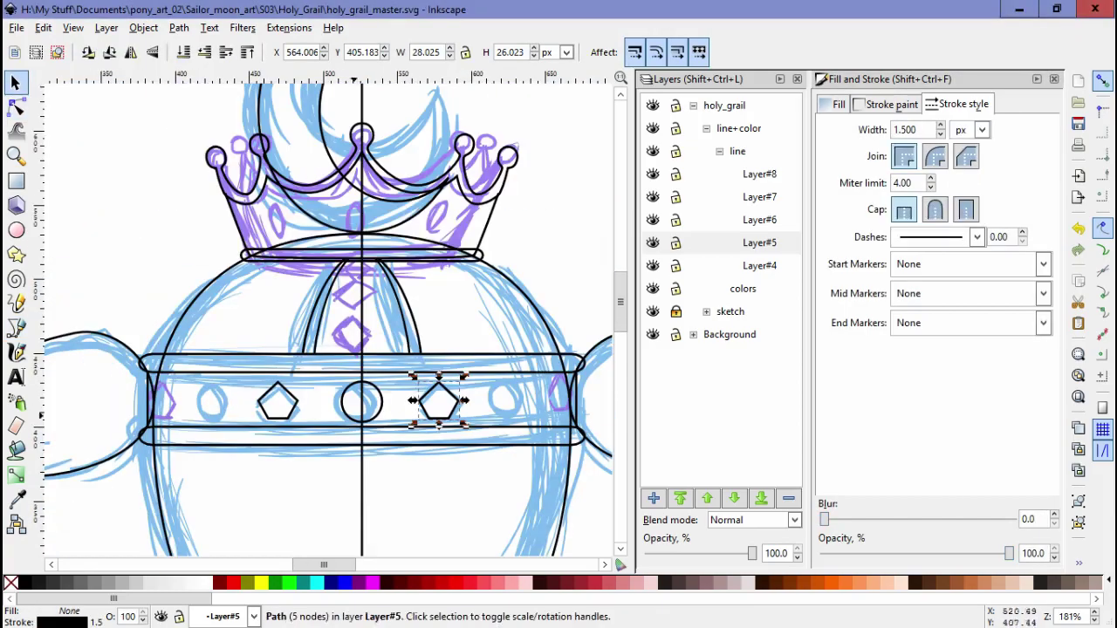
drag(533, 402, 521, 401)
key(Escape)
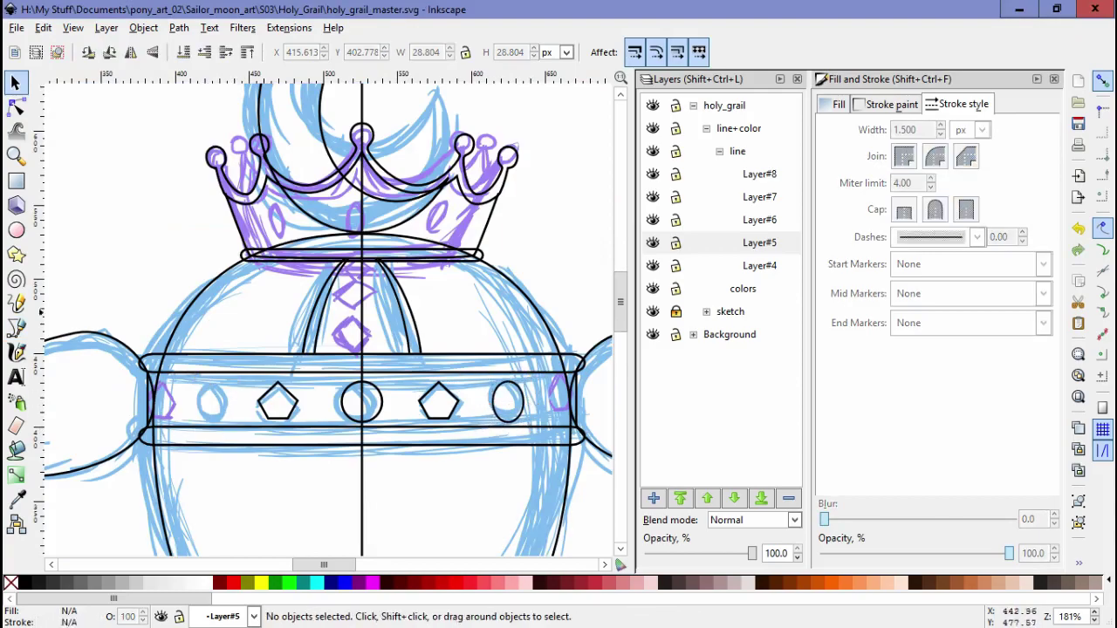
Step: Copy the oval to the band's left side, add narrowed pentagons at both ends, and distribute the seven gems evenly
click(212, 401)
click(174, 402)
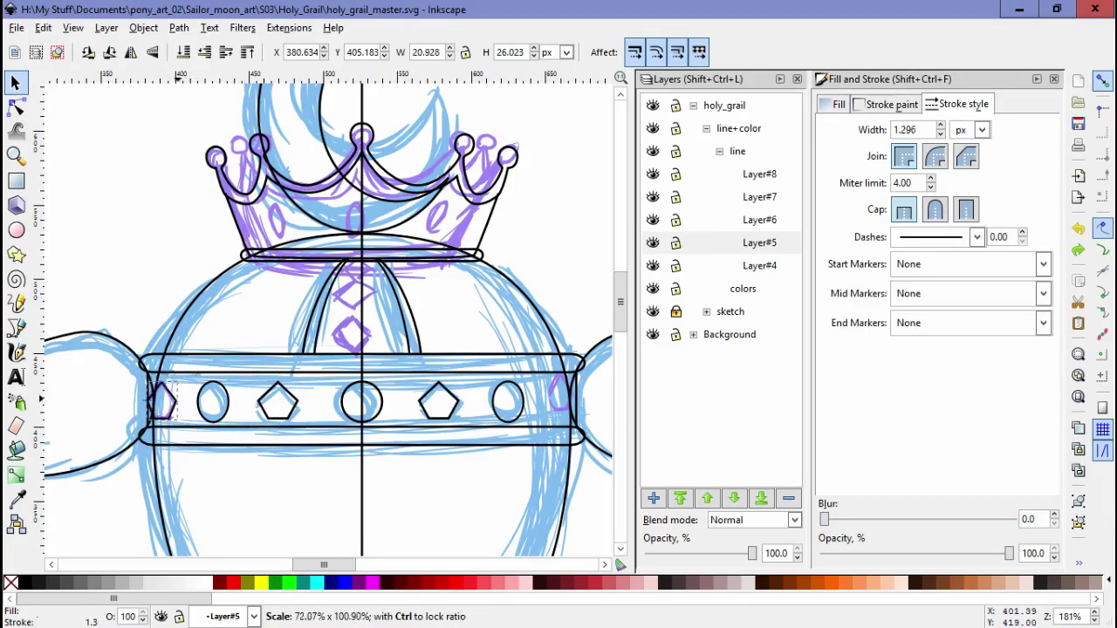
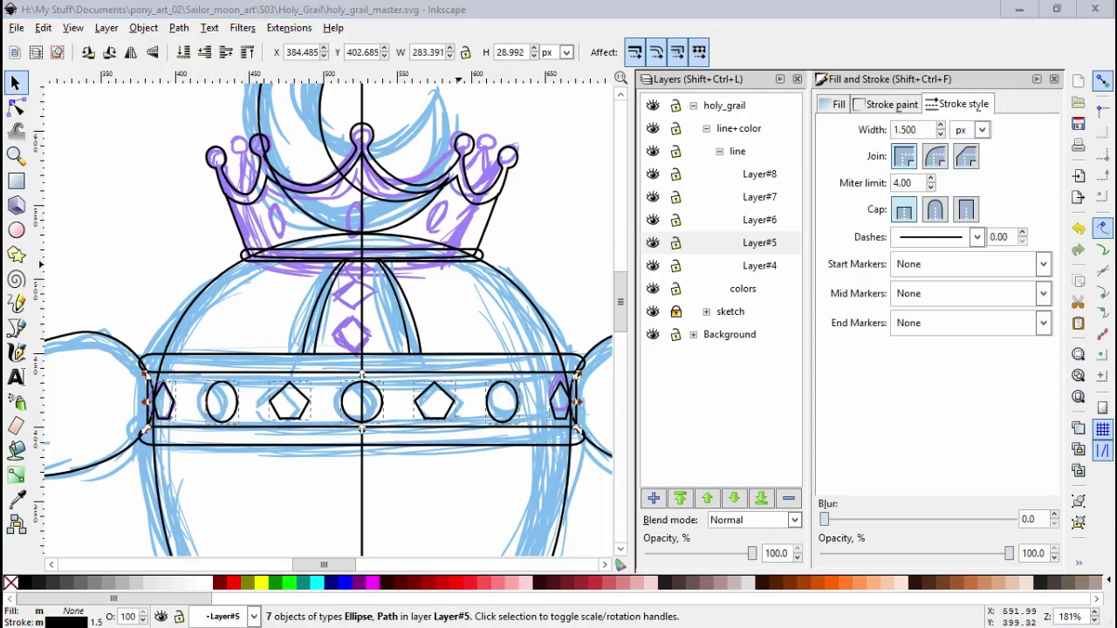
key(Escape)
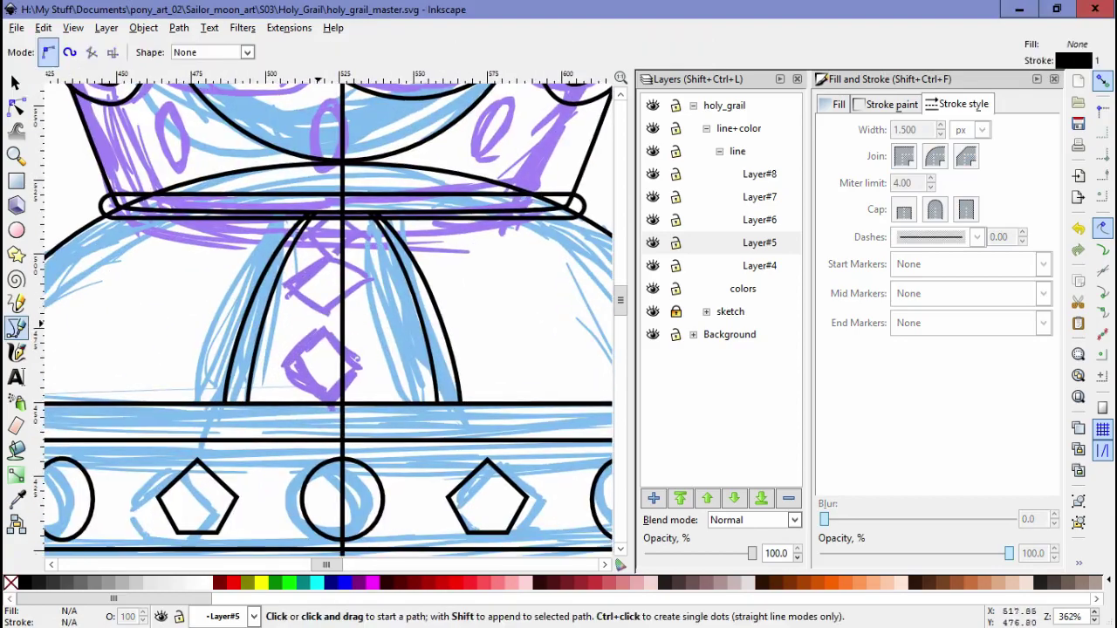
key(r)
drag(311, 289, 389, 412)
key(n)
key(Delete)
Step: Draw a square between the dome's ribs, rotate it 45° and centre it over the lowest sketched diamond
key(r)
mouse_move(287, 312)
mouse_down()
mouse_move(381, 406)
mouse_move(373, 282)
mouse_move(354, 255)
mouse_move(361, 236)
mouse_up()
key(s)
key(bracketleft)
key(bracketleft)
key(bracketleft)
click(334, 360)
Step: Duplicate the diamond twice up the dome's centre, make the copies progressively smaller and flatter, and set the strokes to 1.5 px
key(less)
key(less)
key(less)
key(less)
key(ctrl+d)
key(ctrl+d)
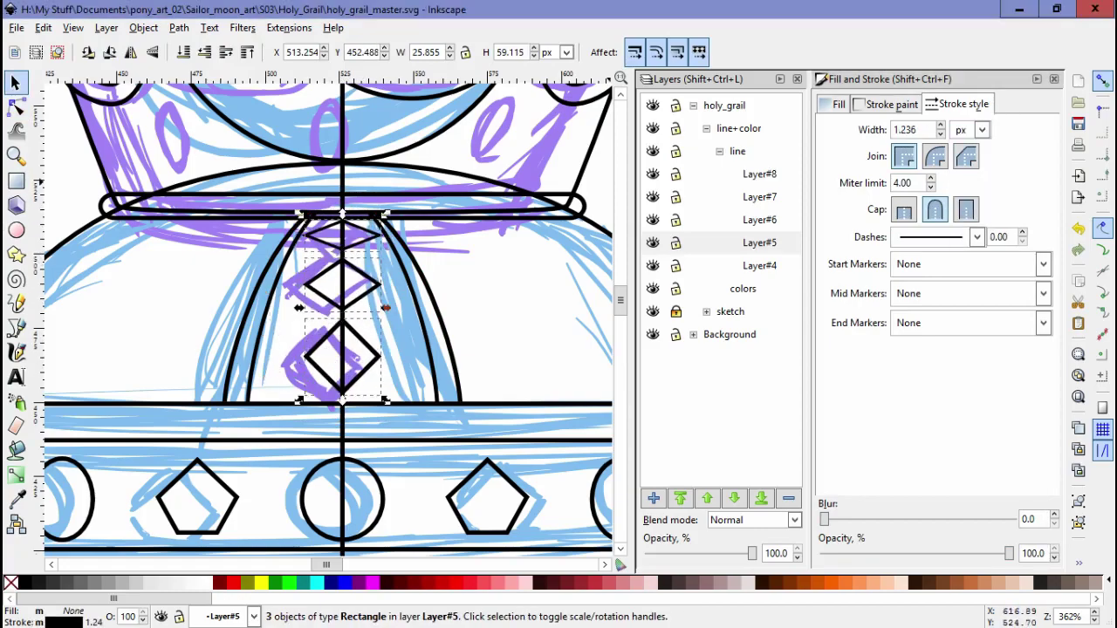
key(ctrl+shift+v)
drag(298, 401, 298, 256)
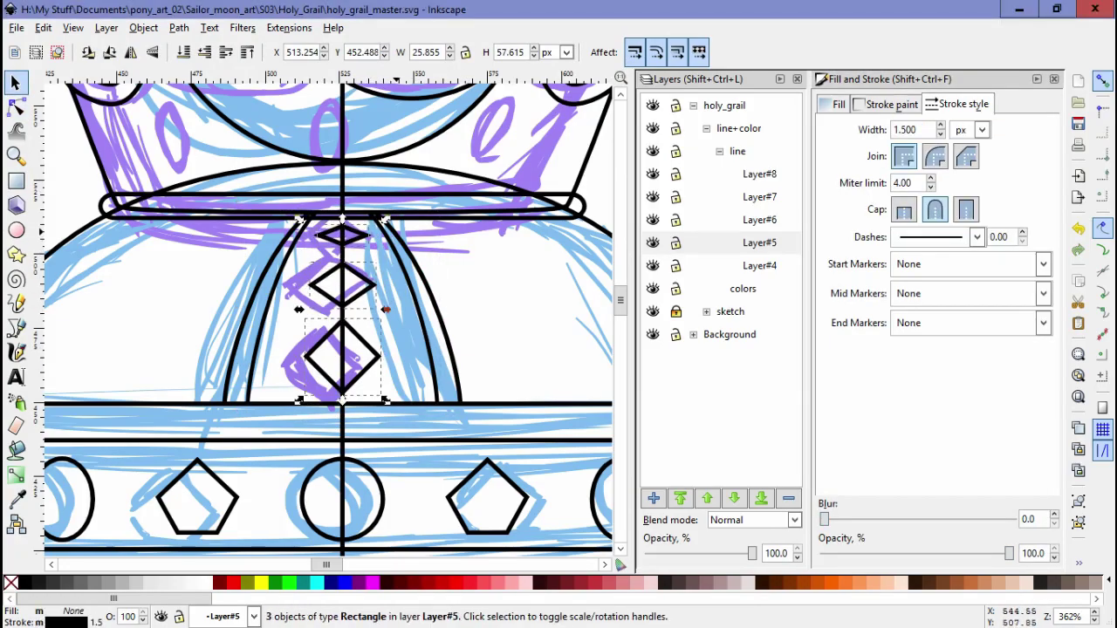
Step: Save the drawing, show the whole page and hide the sketch layer
key(ctrl+s)
key(5)
click(652, 312)
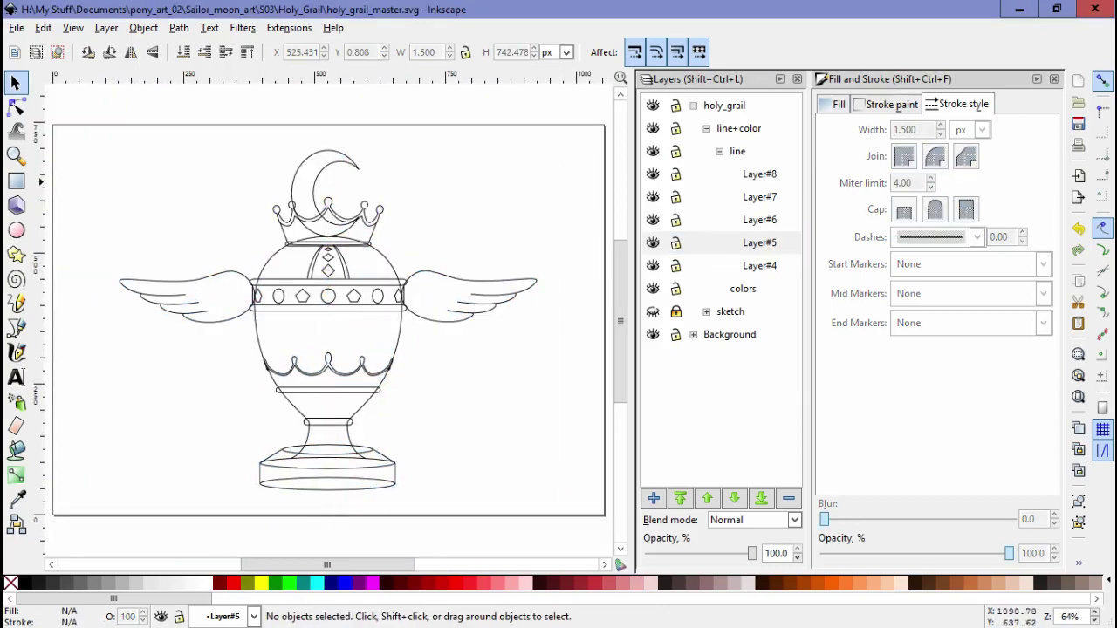
Step: Add a new layer beneath the other line layers, and lock and hide it
click(653, 497)
key(Return)
click(733, 497)
click(734, 498)
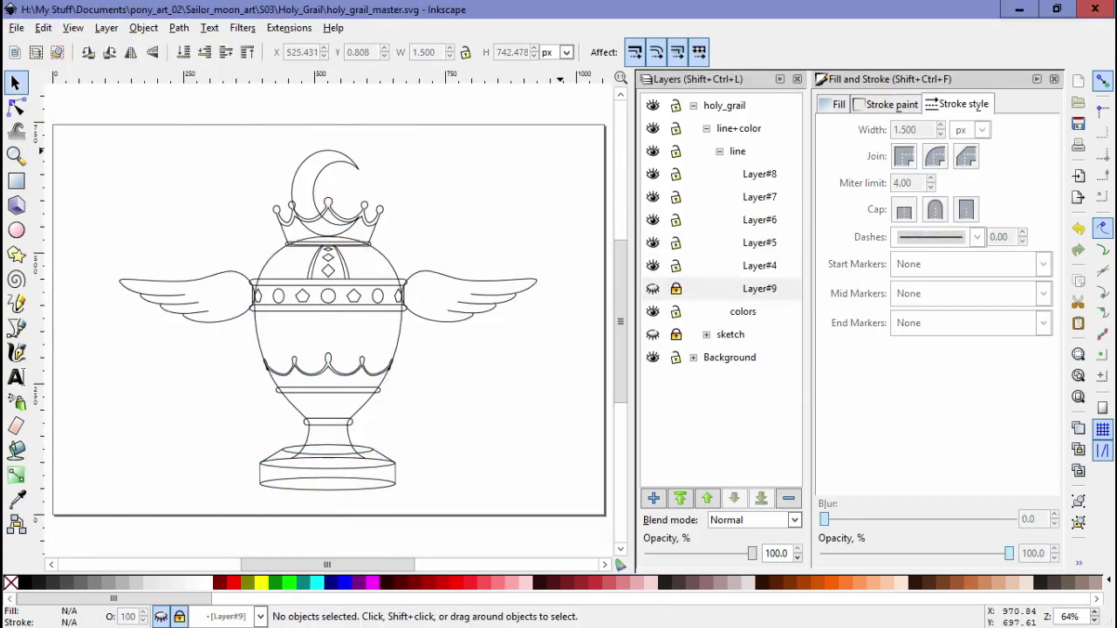
Step: Draw a closed shape without a stroke around the lower half of the base's bottom ellipse on Layer#5
scroll(319, 518, up, 4)
click(319, 398)
scroll(153, 436, up, 3)
key(b)
click(107, 351)
scroll(278, 351, down, 4)
click(187, 397)
click(549, 416)
click(578, 361)
click(167, 361)
key(n)
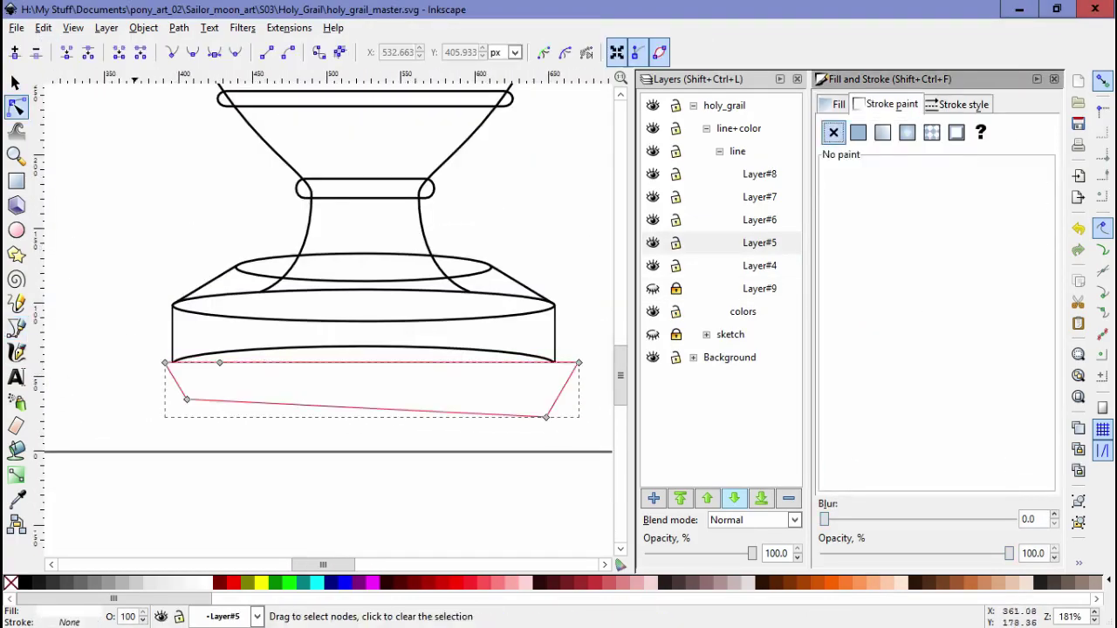
Step: Remove the extra node from the shape's upper edge, level its corner nodes, and clip the bottom ellipse to its lower half
scroll(298, 365, up, 4)
scroll(126, 312, up, 2)
click(126, 312)
scroll(150, 359, up, 1)
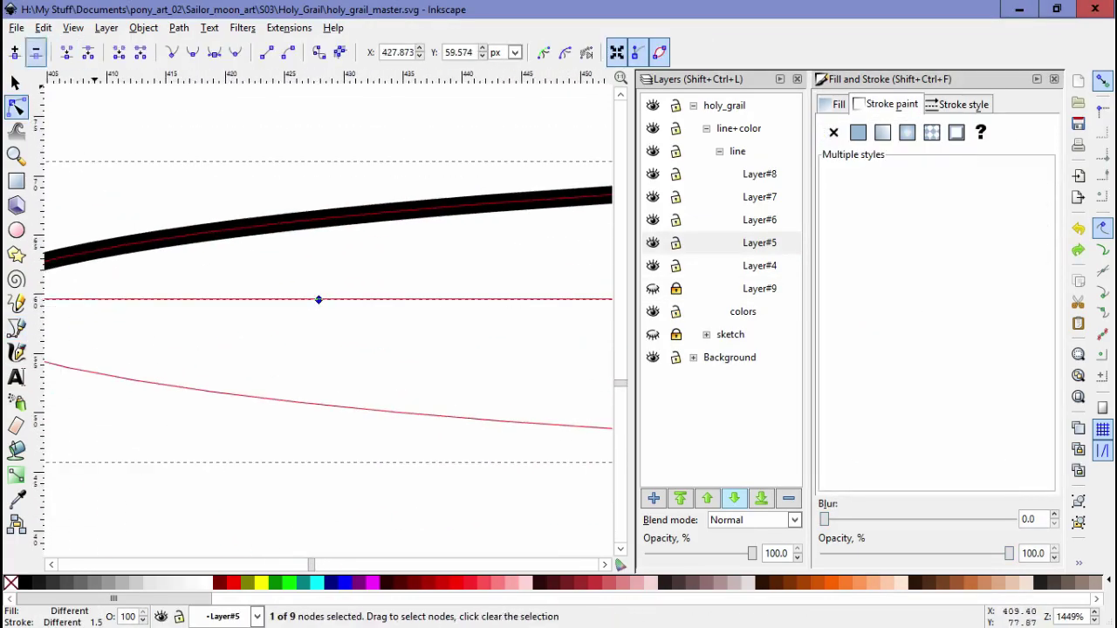
scroll(150, 360, down, 1)
scroll(150, 359, down, 5)
scroll(93, 344, up, 2)
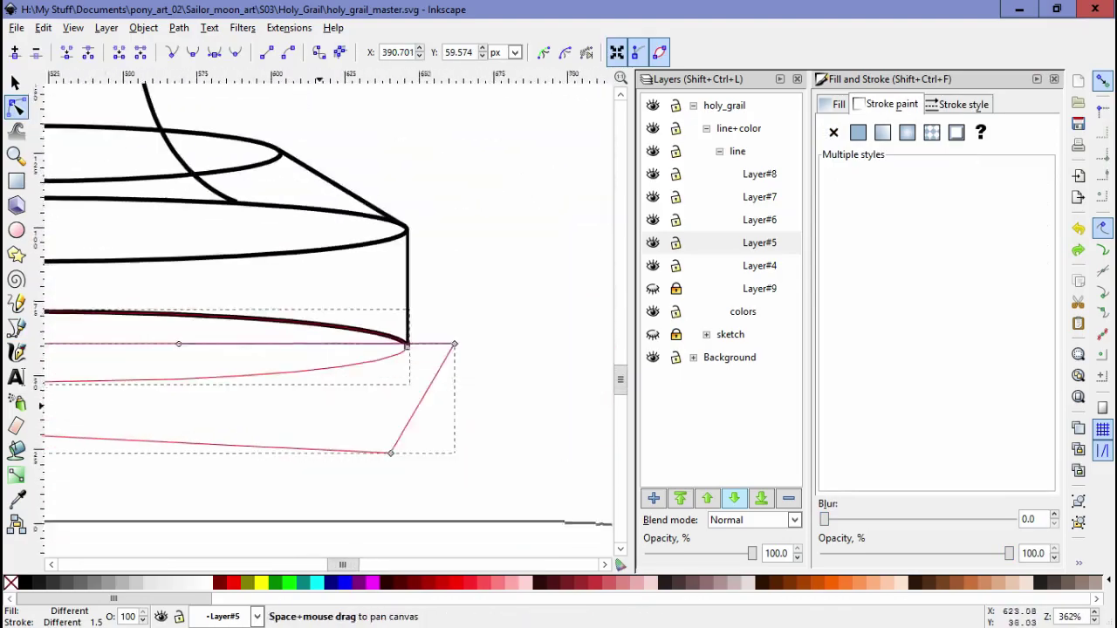
scroll(93, 345, up, 5)
click(143, 27)
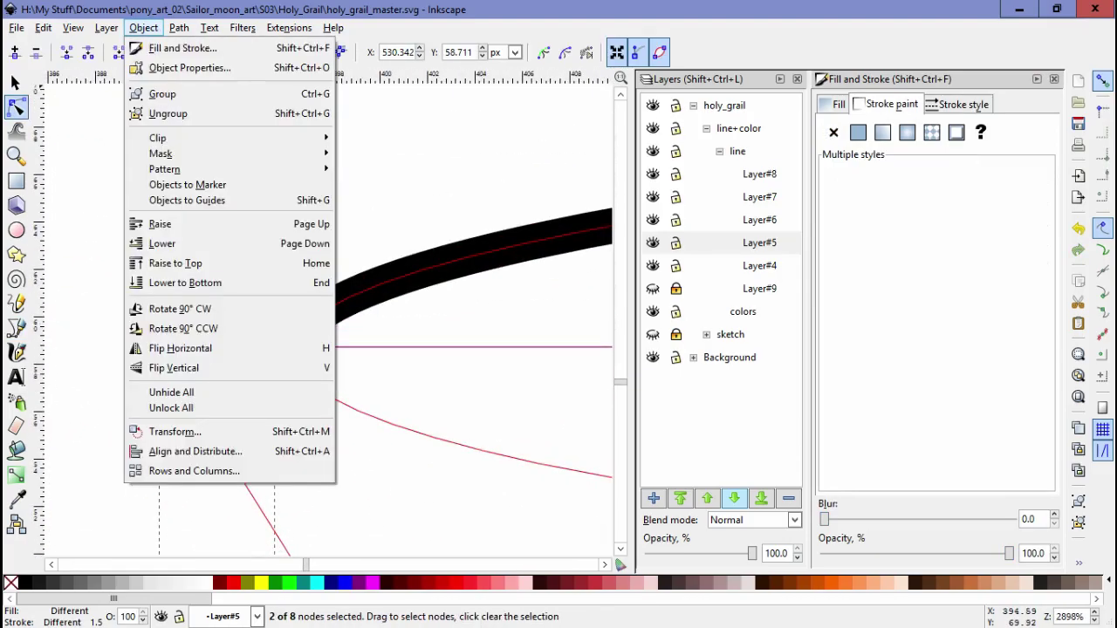
key(Escape)
key(ctrl+z)
key(ctrl+z)
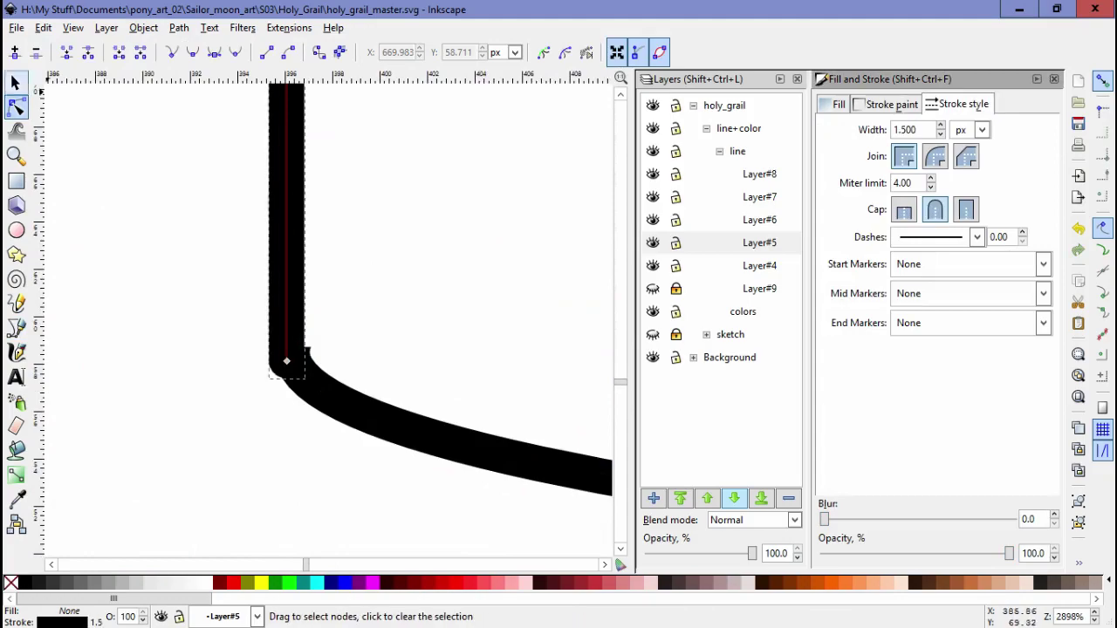
Step: Examine at high zoom where the base's two vertical side lines meet the bottom arc
key(s)
key(Escape)
key(Tab)
key(Escape)
scroll(332, 314, right, 10)
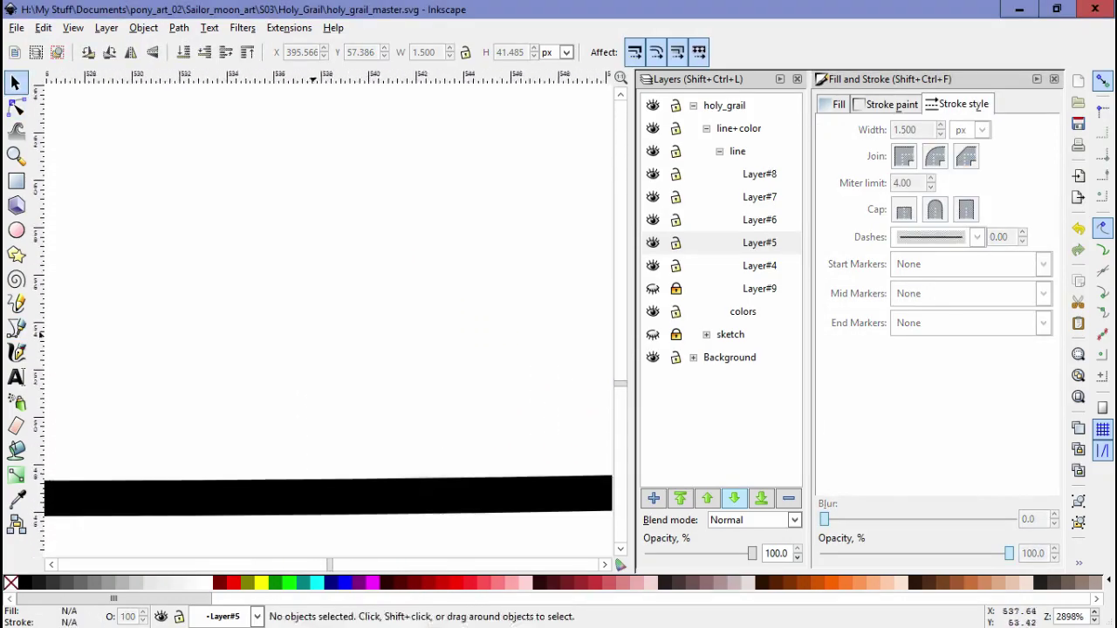
scroll(477, 365, down, 2)
key(Tab)
scroll(478, 365, down, 4)
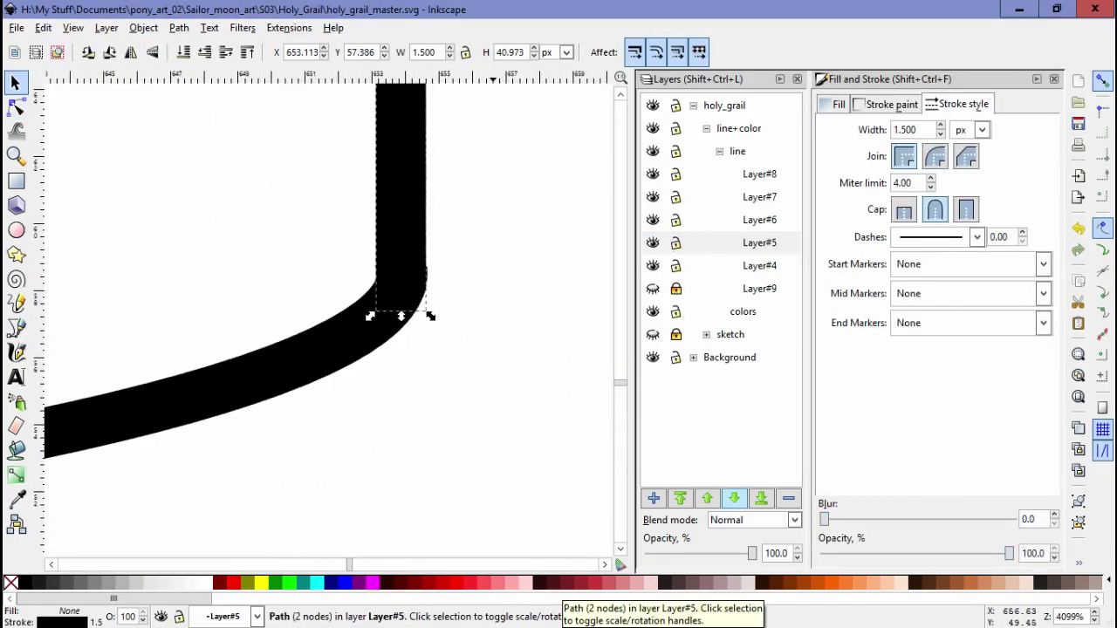
key(Escape)
Step: Draw a closed shape around the lower half of the base's middle ellipse and clip the ellipse to it
scroll(327, 314, left, 5)
scroll(327, 314, up, 2)
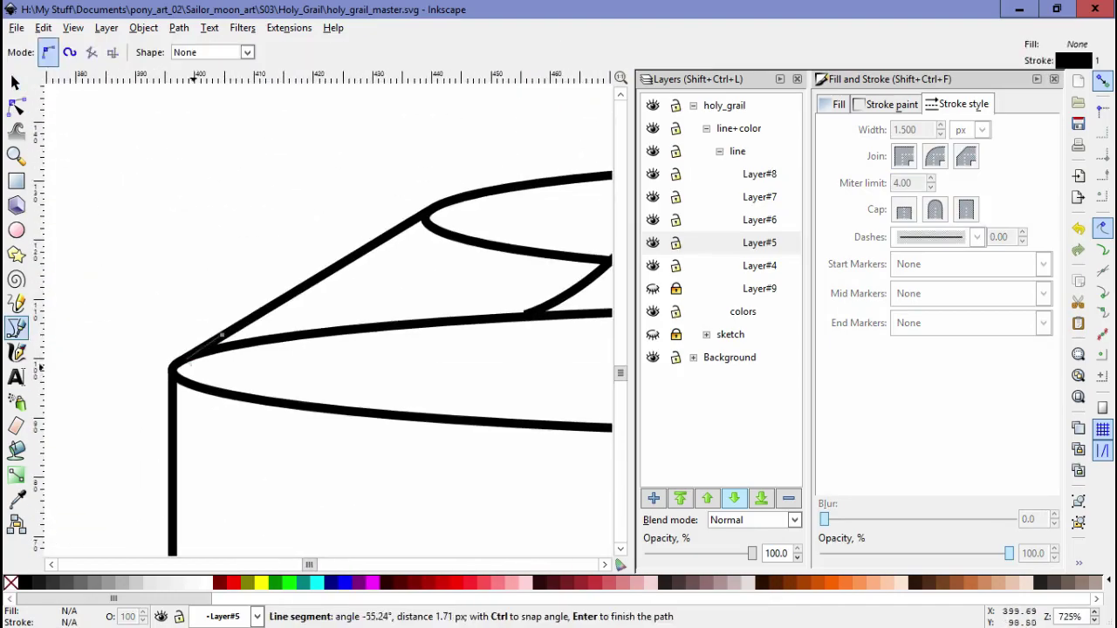
scroll(349, 349, right, 5)
scroll(349, 349, down, 4)
click(152, 383)
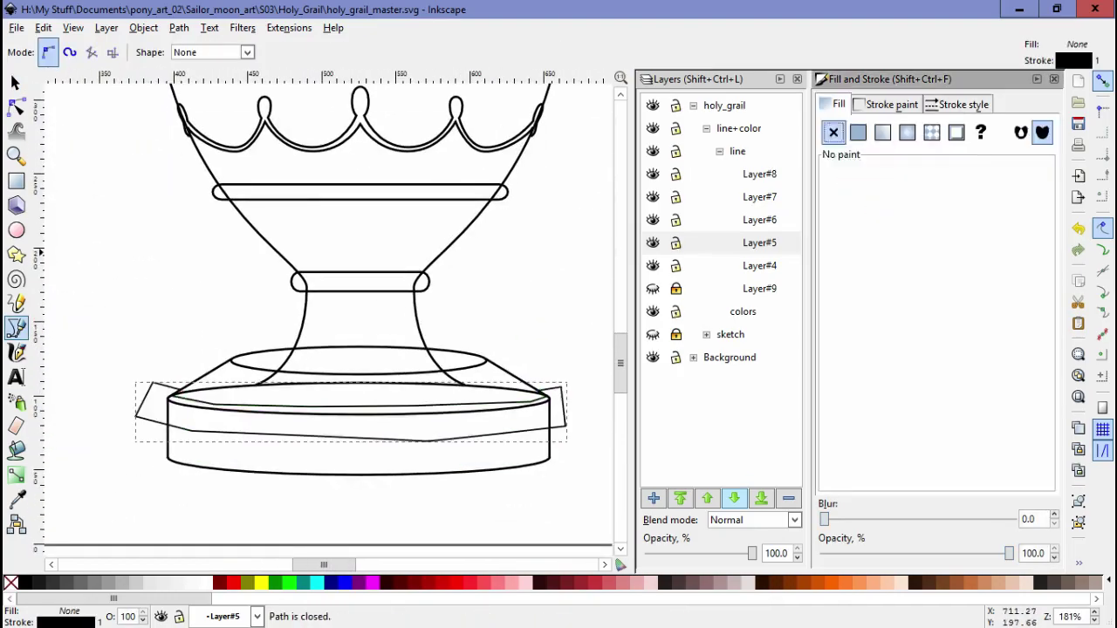
key(Escape)
Step: Draw a closed shape around the base's upper ellipse that excludes the arc inside the stem, and clip the ellipse to it
key(b)
key(plus)
key(plus)
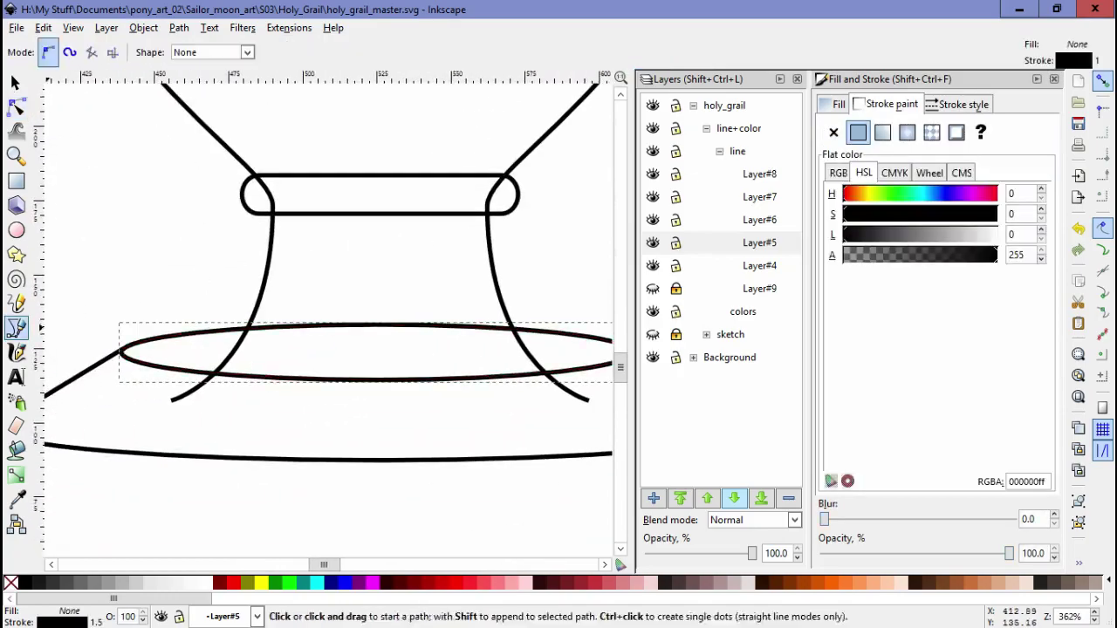
click(45, 319)
click(514, 478)
click(214, 460)
click(144, 384)
click(267, 346)
click(321, 366)
key(n)
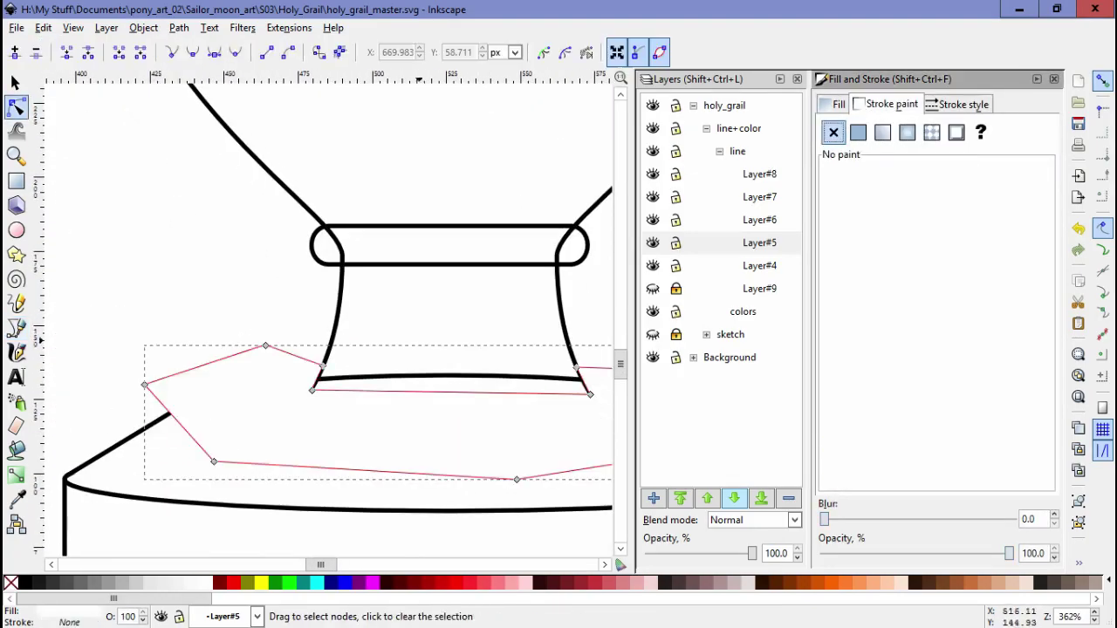
key(Escape)
key(minus)
key(minus)
Step: Select both wing groups to make Layer#6 current, and clear the selection
scroll(349, 314, up, 5)
click(530, 299)
key(s)
click(534, 305)
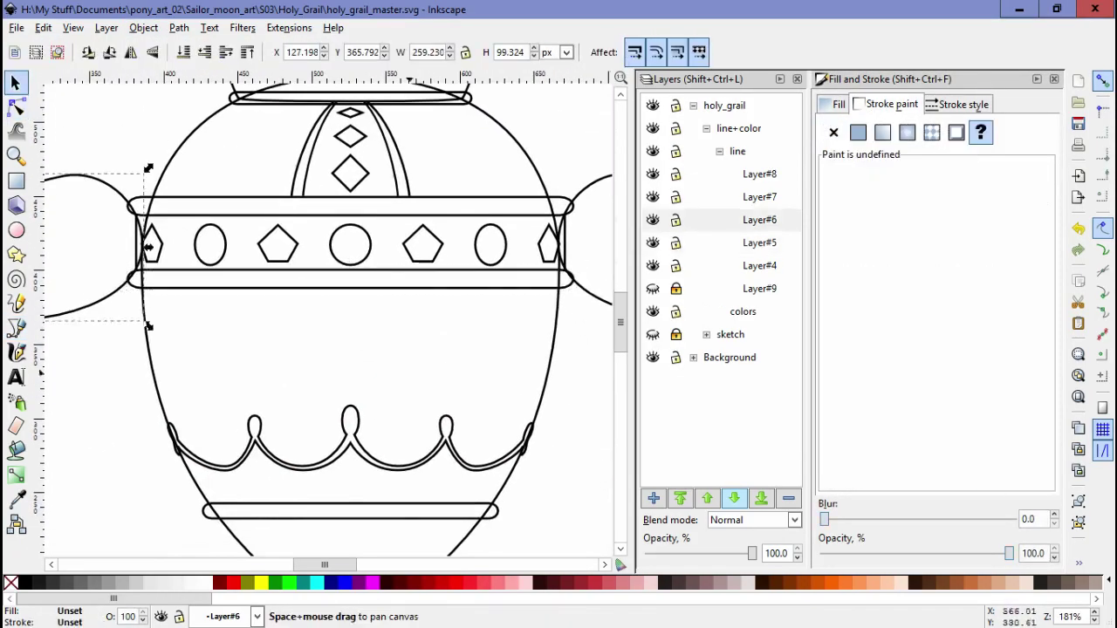
key(minus)
key(minus)
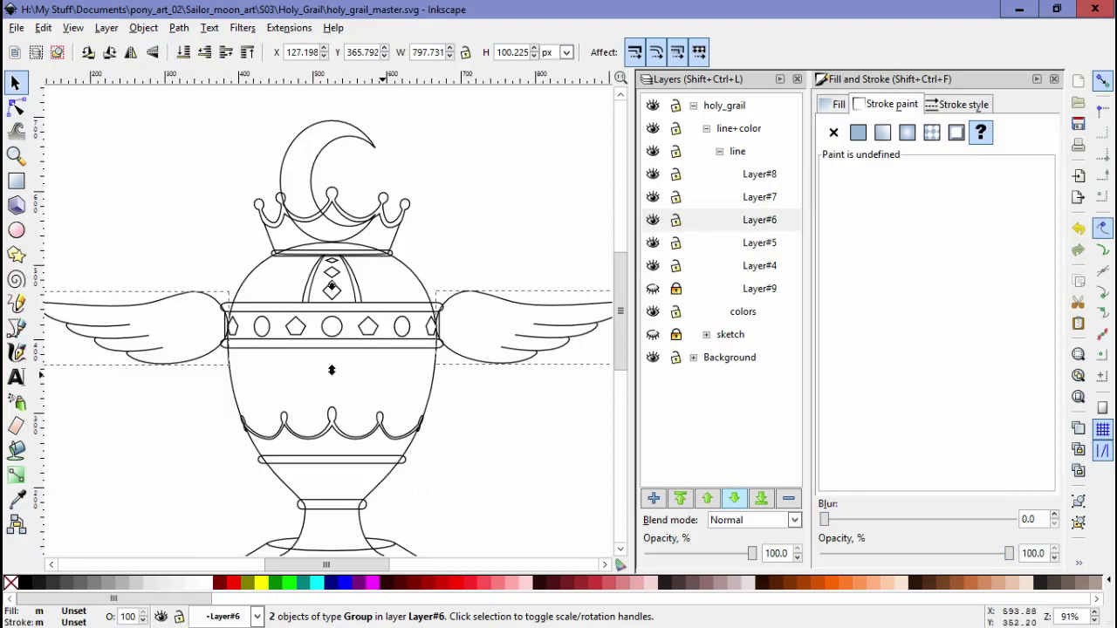
key(Escape)
Step: Start a path at the joint between the left wing and the upper band on Layer#6
key(plus)
key(plus)
key(plus)
key(plus)
key(b)
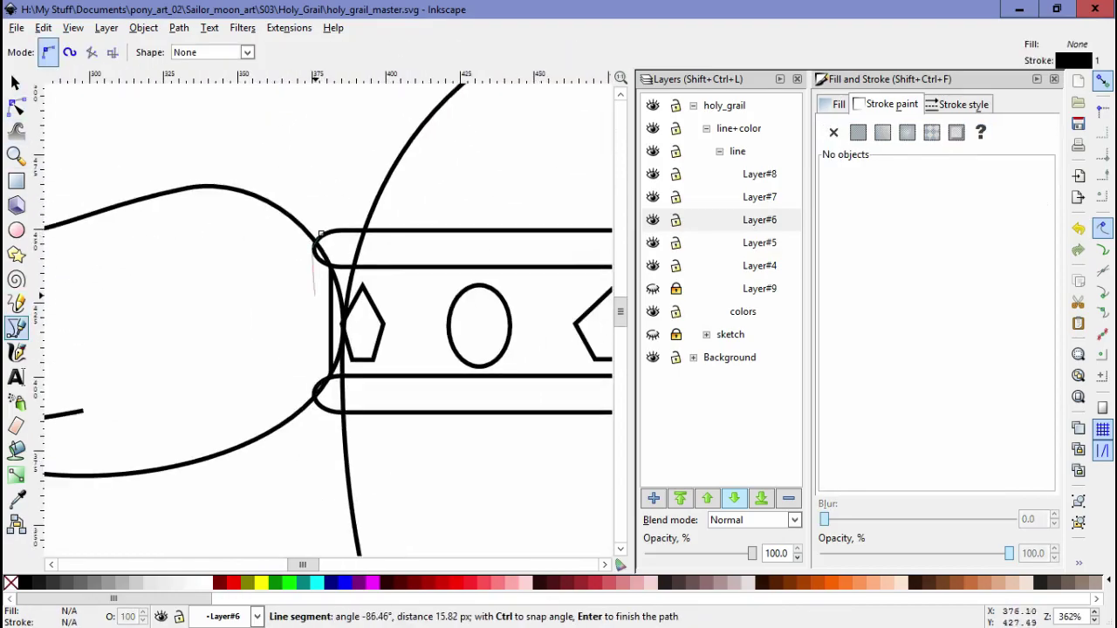
Step: Close the outline around the left wing along the ends of the band rails and mask the wing path with it
key(minus)
key(minus)
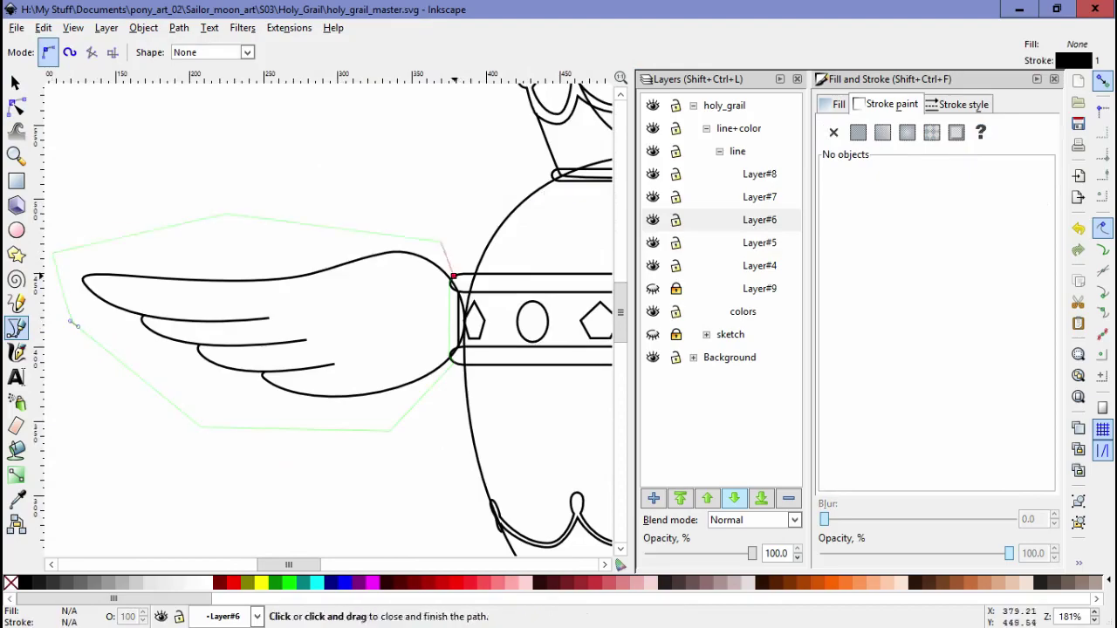
click(319, 234)
key(n)
key(plus)
key(plus)
click(143, 27)
mouse_move(163, 154)
click(363, 155)
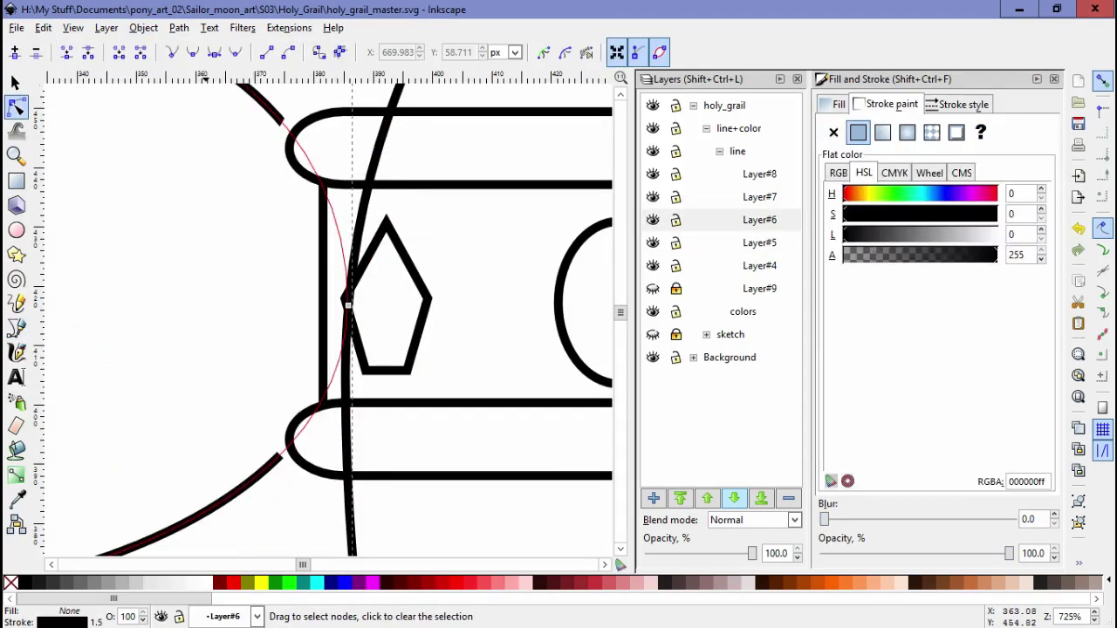
Step: Undo the left wing's mask and try masking the wing with the outline once more
key(ctrl+z)
click(143, 27)
click(364, 155)
key(minus)
key(minus)
key(minus)
key(minus)
key(minus)
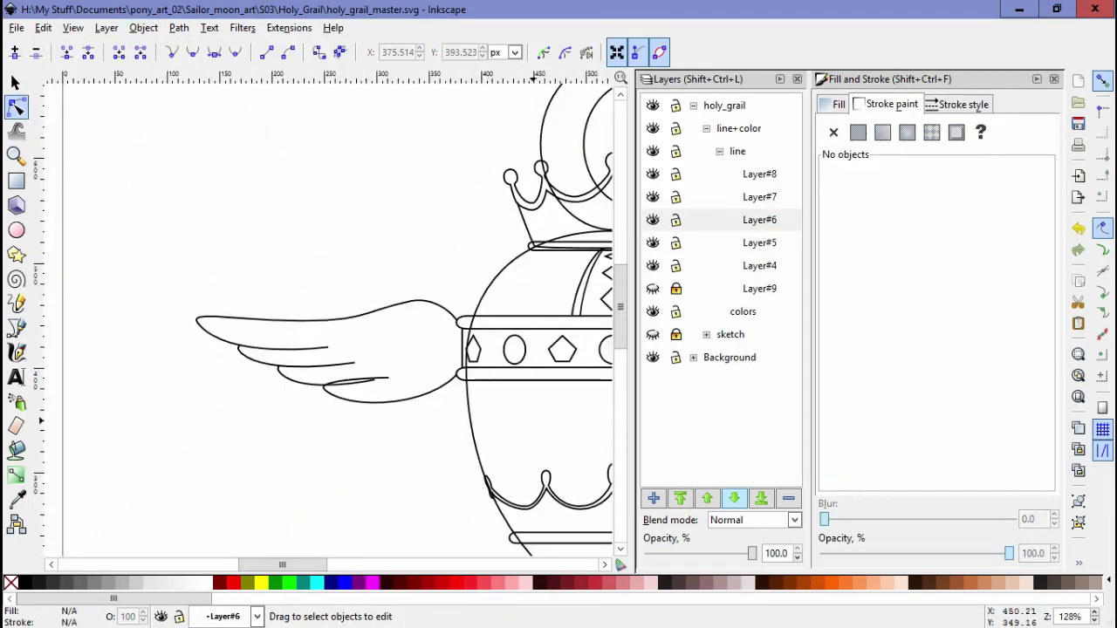
key(ctrl+z)
Step: Set the surrounding outline as a mask on the left wing's path
click(143, 27)
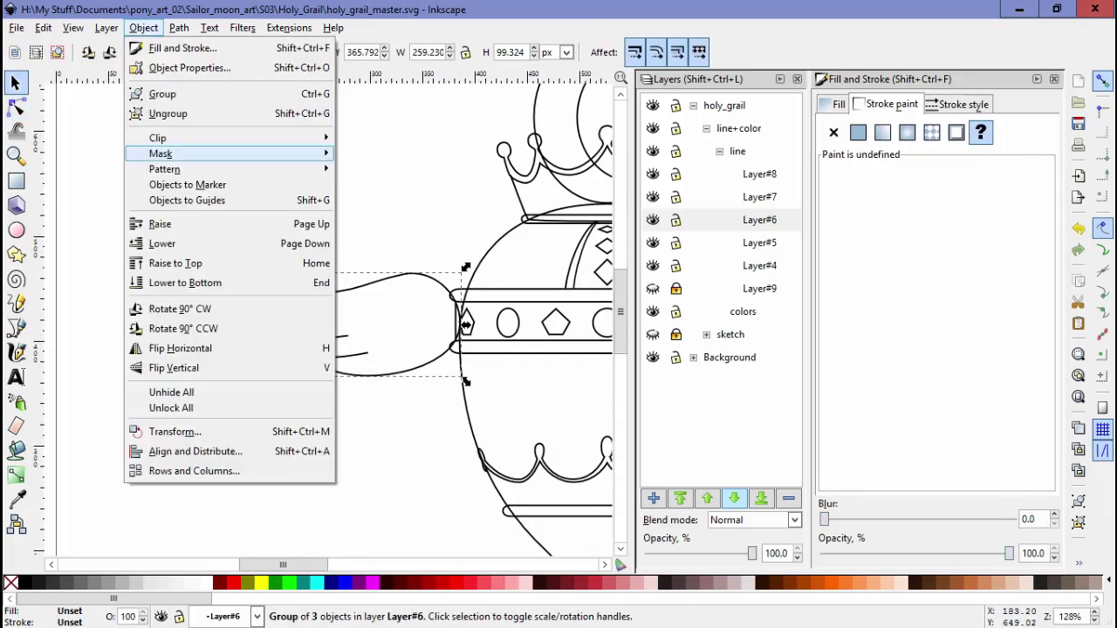
key(Escape)
click(143, 27)
mouse_move(163, 154)
click(363, 153)
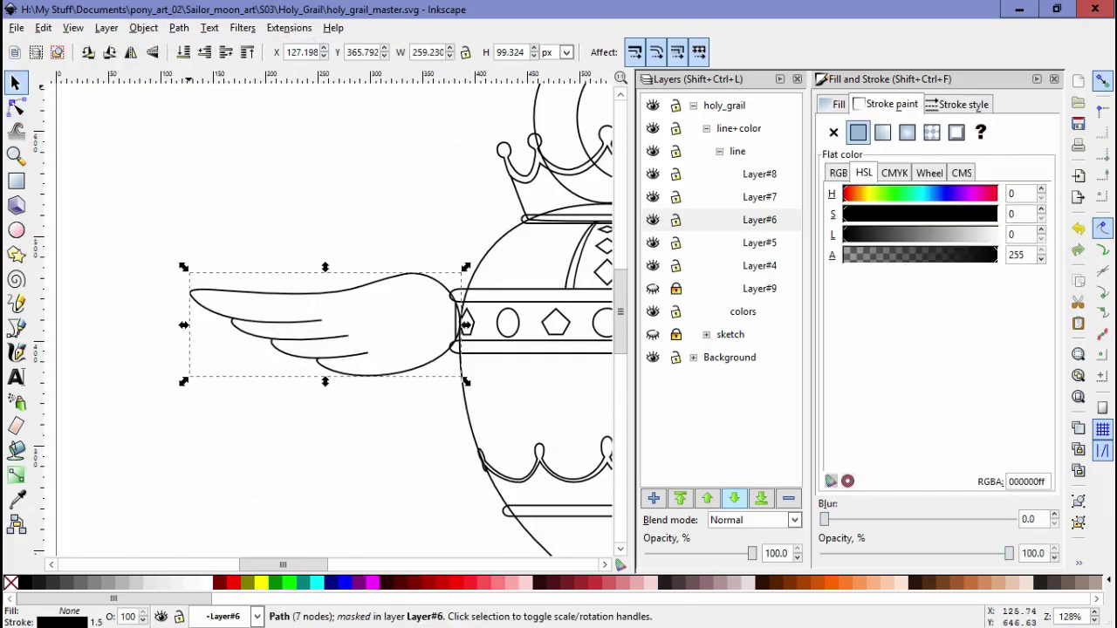
Step: Adjust the left wing's mask nodes beside the band so the wing line is hidden behind the rounded rail ends
key(n)
key(plus)
key(plus)
key(plus)
key(plus)
drag(341, 403, 373, 515)
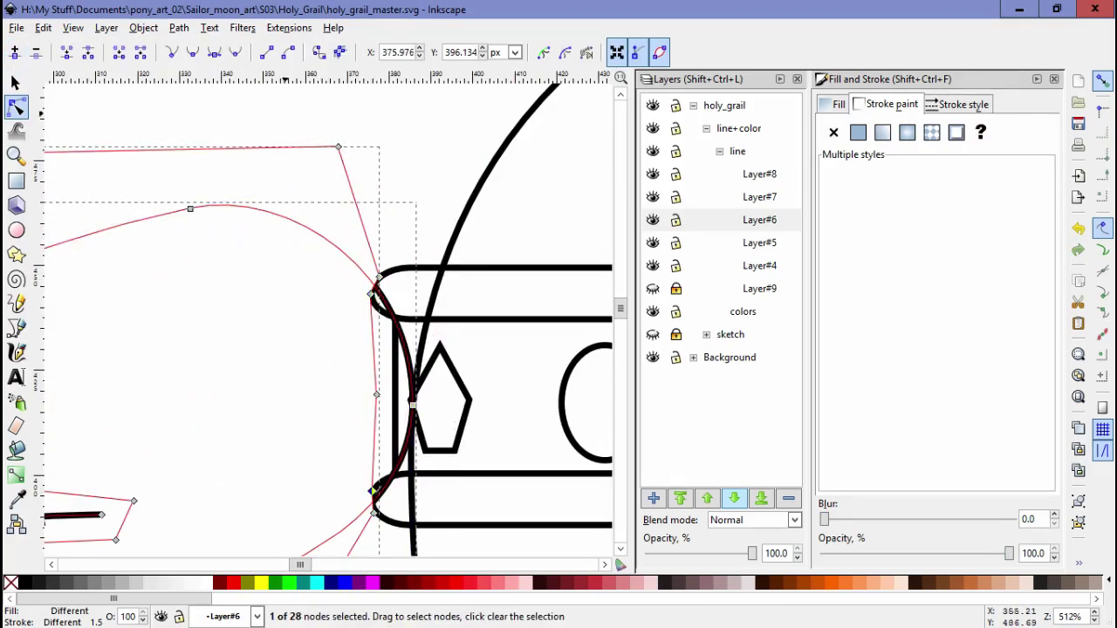
key(Escape)
key(minus)
key(minus)
key(minus)
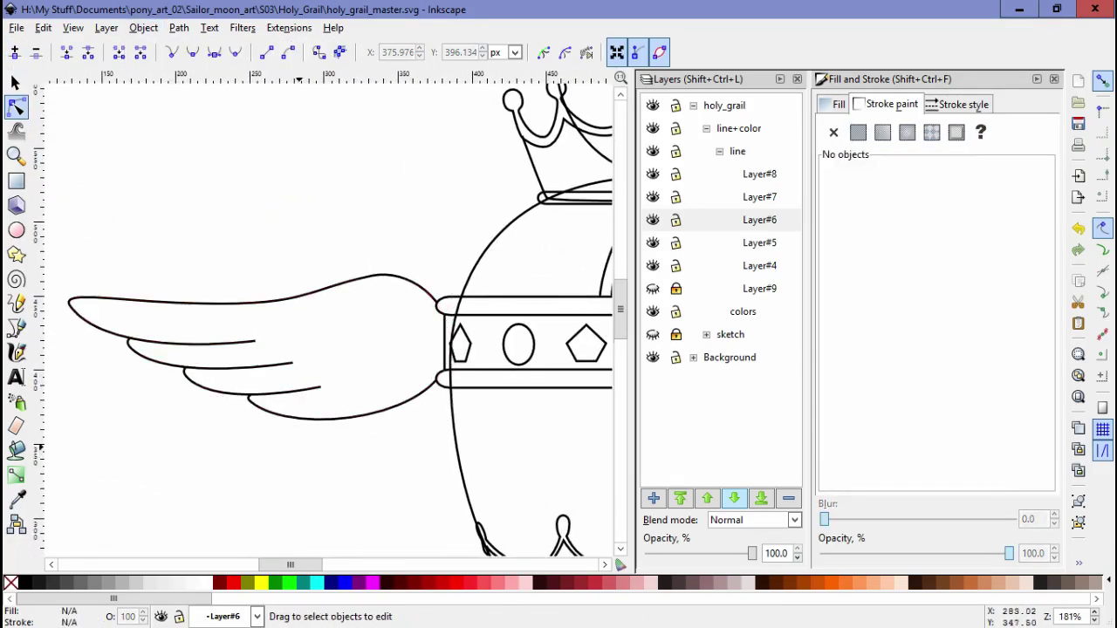
Step: Examine the left wing's path and mask nodes up close, including those near the wing tip
key(ctrl+a)
key(ctrl+a)
key(plus)
key(plus)
key(plus)
key(plus)
key(Escape)
key(minus)
key(minus)
key(minus)
key(minus)
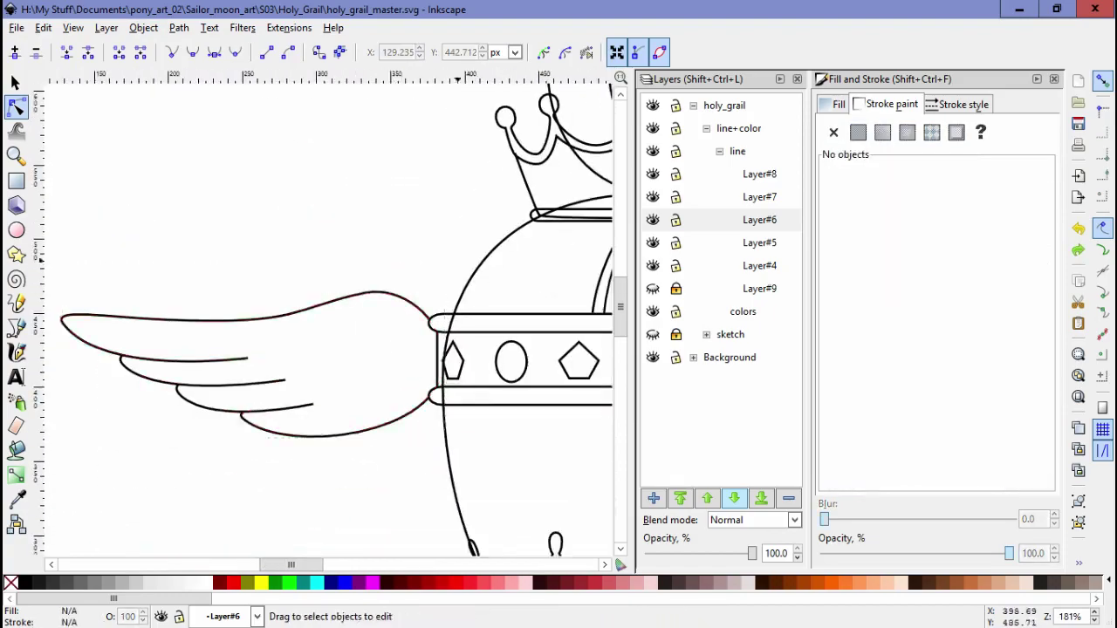
Step: Group the wing lines and set up the matching mask on the right wing
key(s)
click(143, 27)
click(161, 94)
click(143, 27)
key(Escape)
Step: Adjust the right wing's mask nodes so its line is hidden behind the rounded ends of the band rails
key(n)
key(plus)
key(plus)
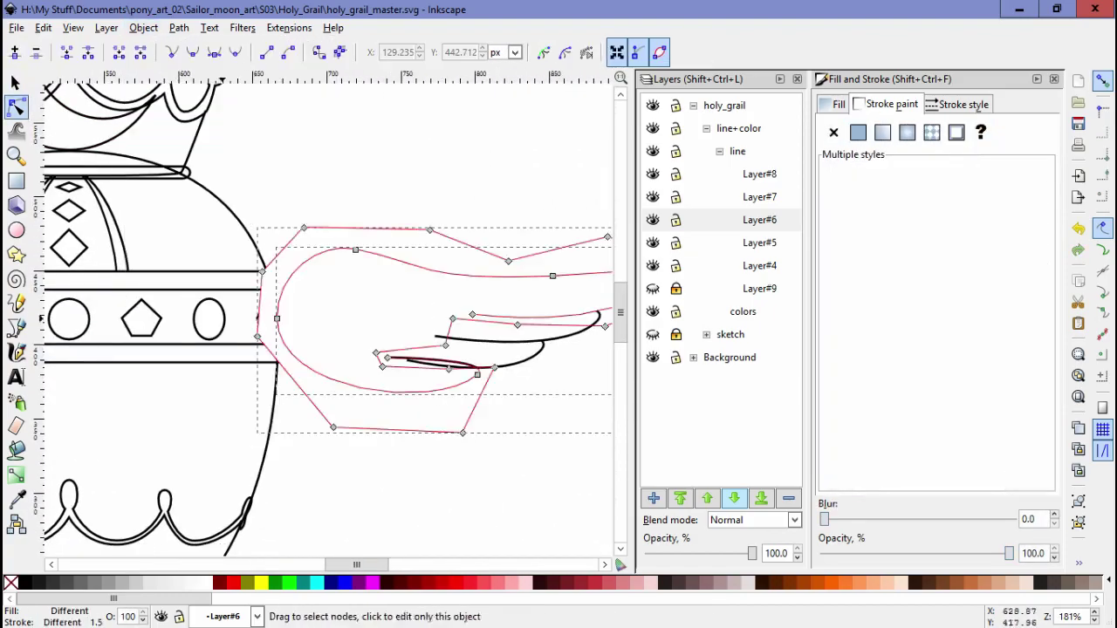
scroll(327, 318, down, 3)
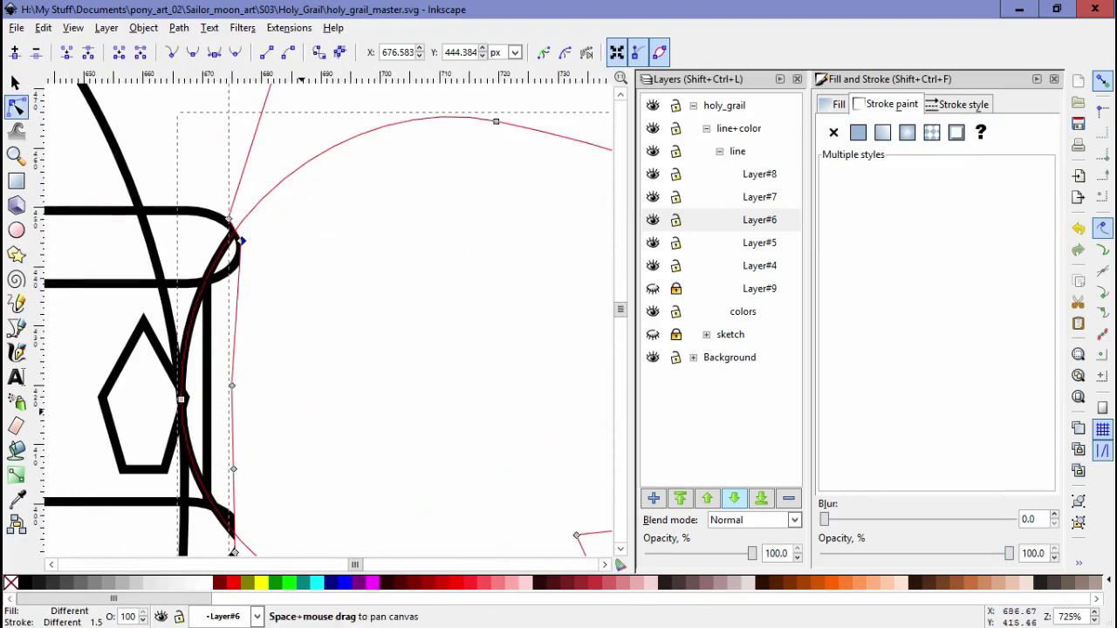
key(Escape)
key(minus)
key(minus)
key(minus)
key(minus)
key(s)
drag(82, 274, 320, 375)
key(Escape)
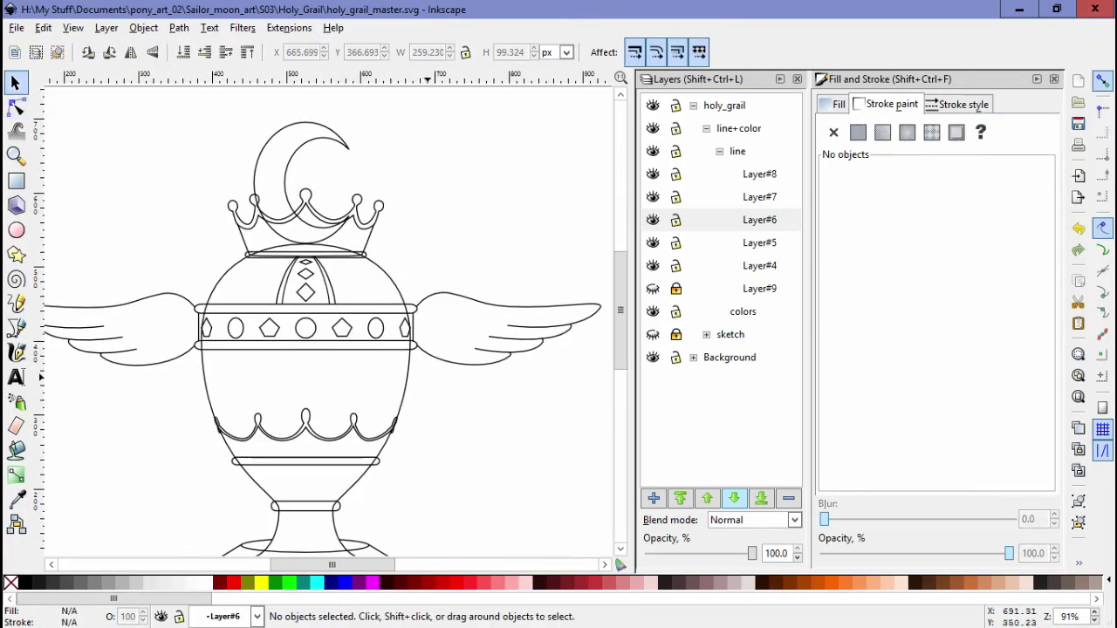
Step: Draw the left side of a mask outline around the grail body on Layer#4, going around the trim and rails down to the stem
key(Tab)
key(3)
key(b)
click(110, 117)
key(plus)
key(plus)
key(plus)
click(207, 402)
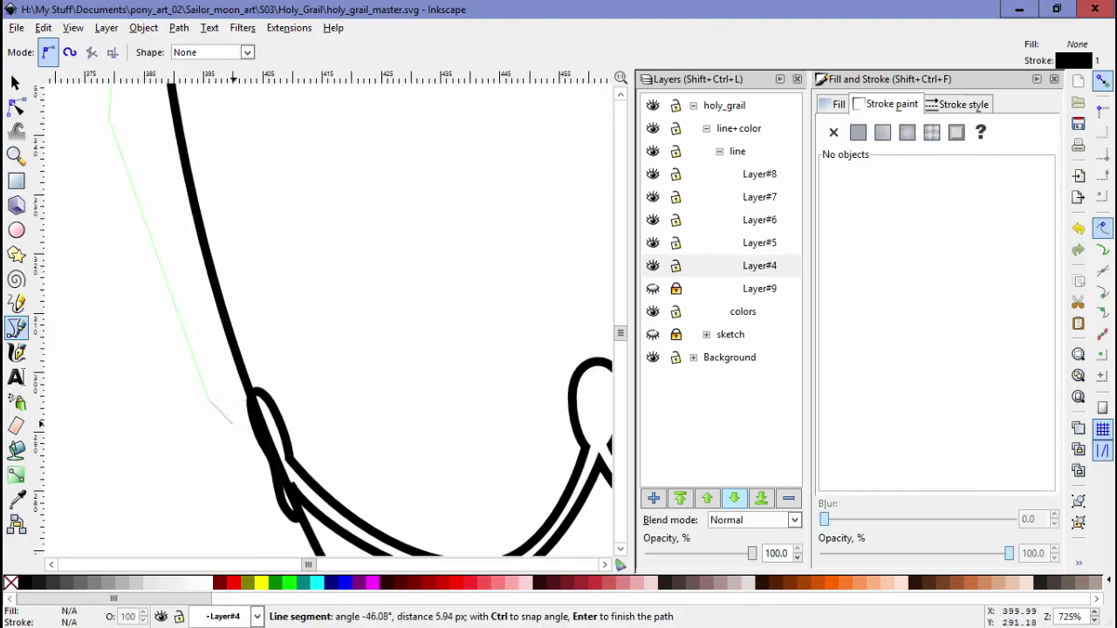
scroll(267, 375, down, 10)
scroll(266, 376, right, 5)
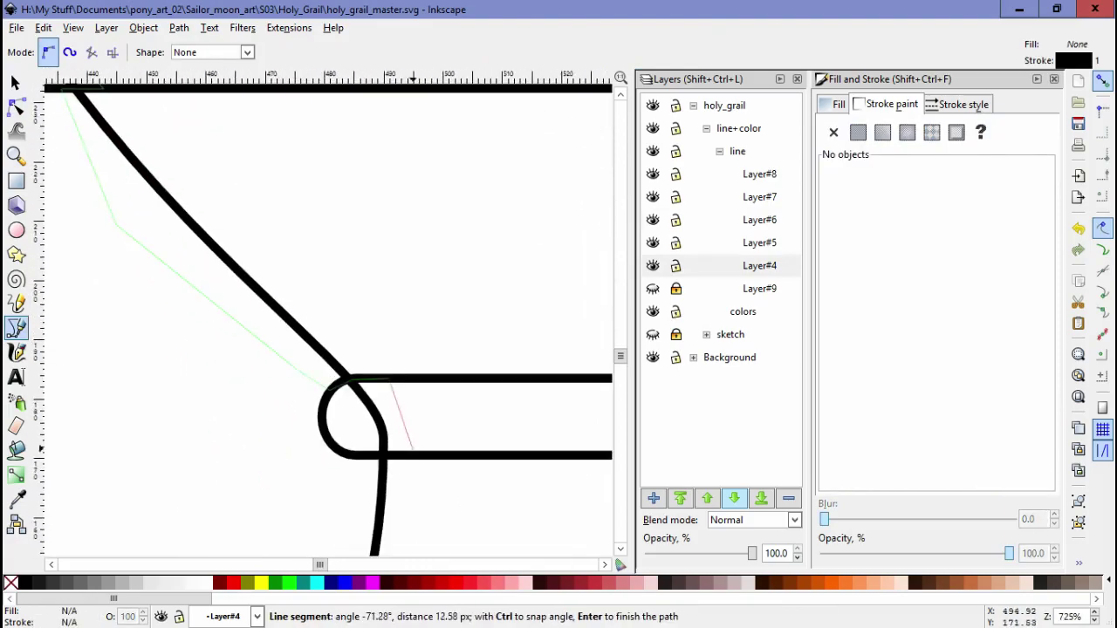
click(341, 552)
scroll(341, 552, down, 5)
scroll(341, 551, right, 8)
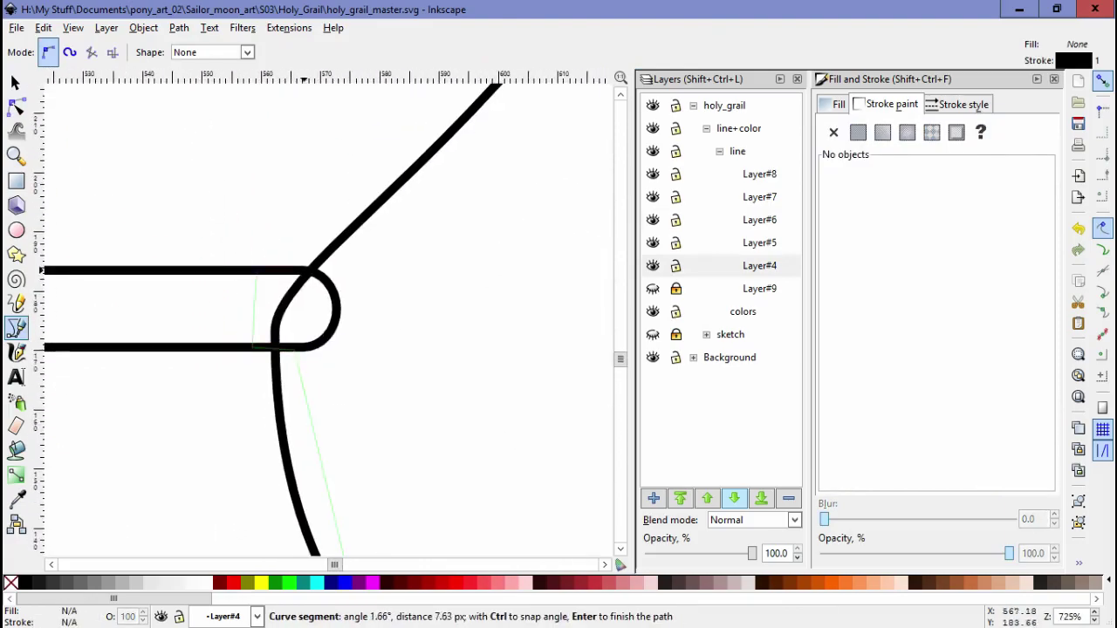
Step: Continue the body mask outline up the grail's right side, across the crown base, and close it at the left of the band
click(432, 172)
scroll(431, 173, up, 8)
scroll(431, 172, right, 4)
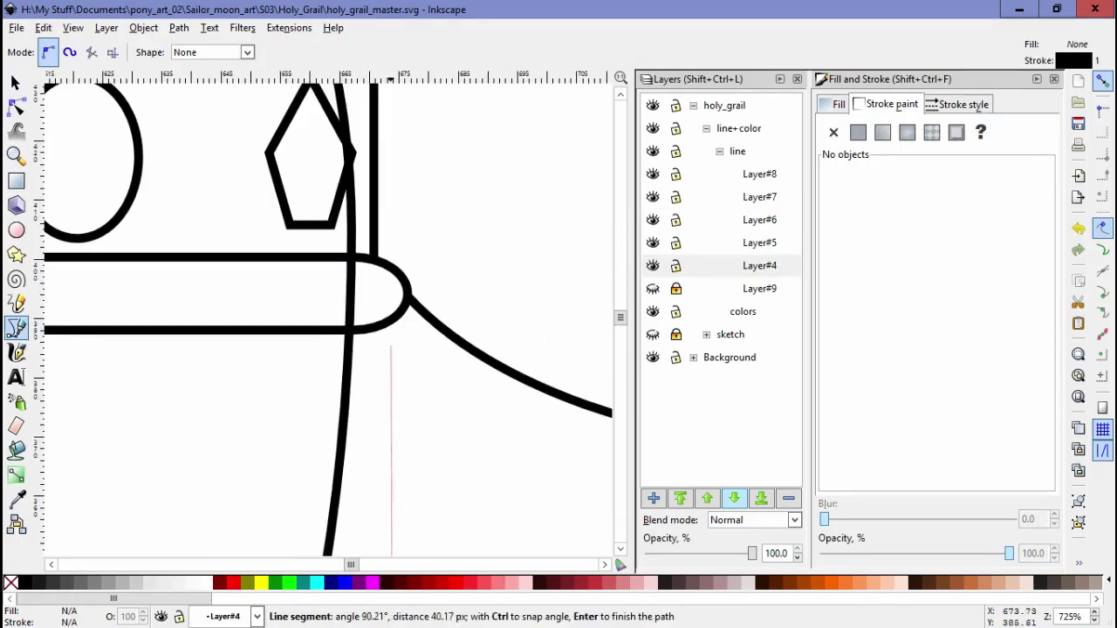
scroll(391, 347, up, 7)
scroll(324, 200, right, 4)
click(399, 224)
scroll(399, 225, left, 4)
click(471, 270)
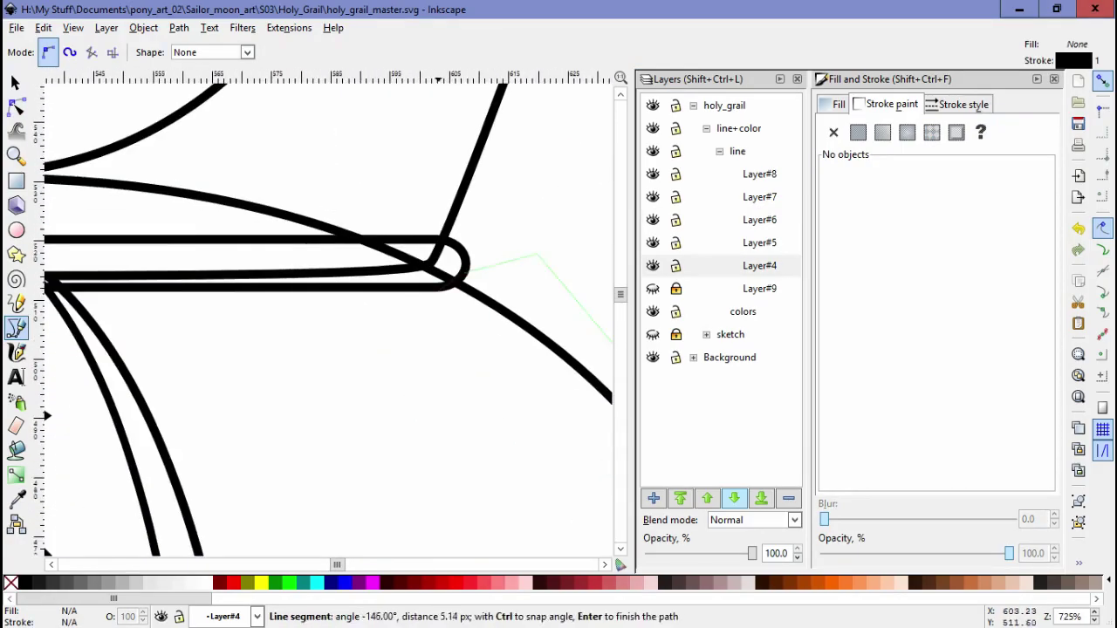
scroll(327, 314, right, 6)
scroll(328, 314, up, 5)
click(217, 362)
key(n)
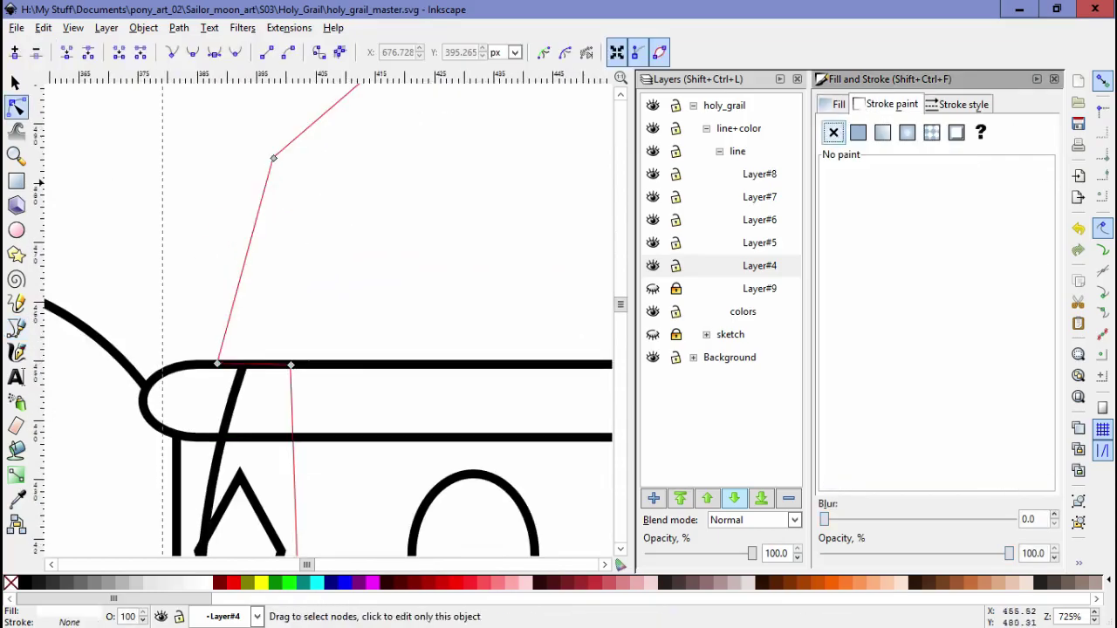
Step: Refine the mask outline's node at the band's right end and mask the grail body's contour with the outline
scroll(489, 216, down, 5)
click(488, 216)
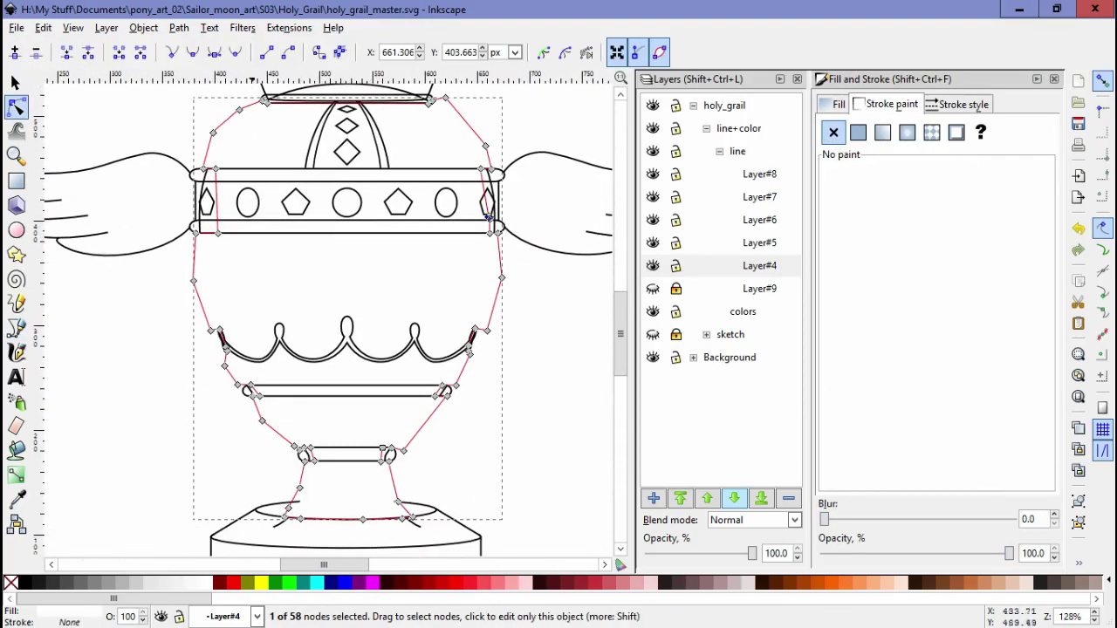
click(143, 27)
key(Escape)
scroll(222, 331, up, 5)
click(223, 336)
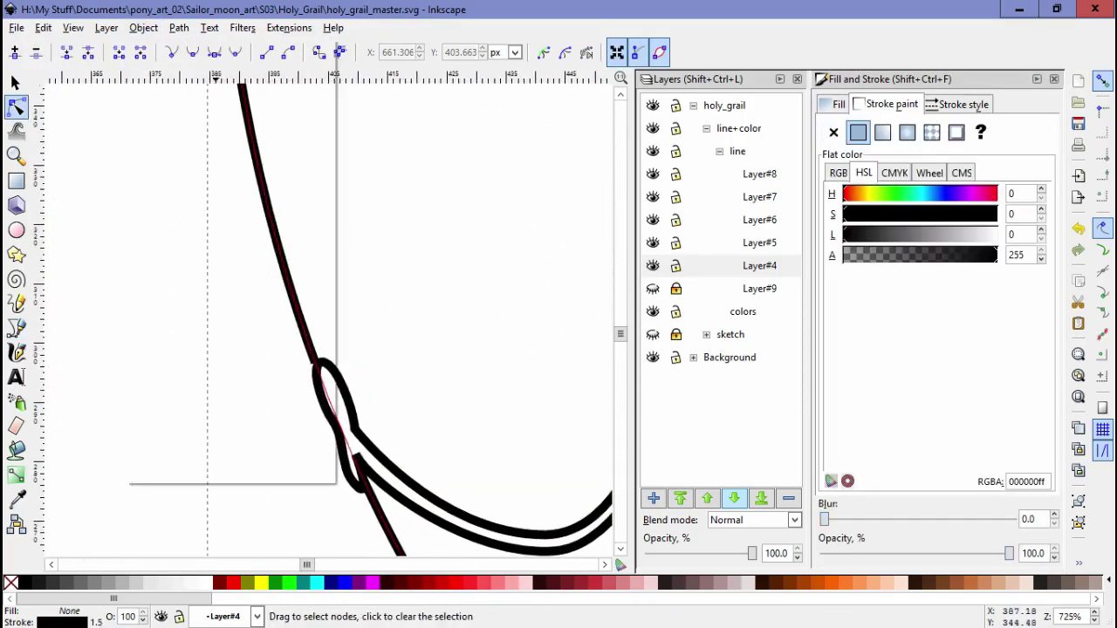
Step: Raise the miter limit of the scalloped trim's stroke on Layer#5 to 9.90
shift+click(270, 369)
click(270, 349)
scroll(271, 255, up, 2)
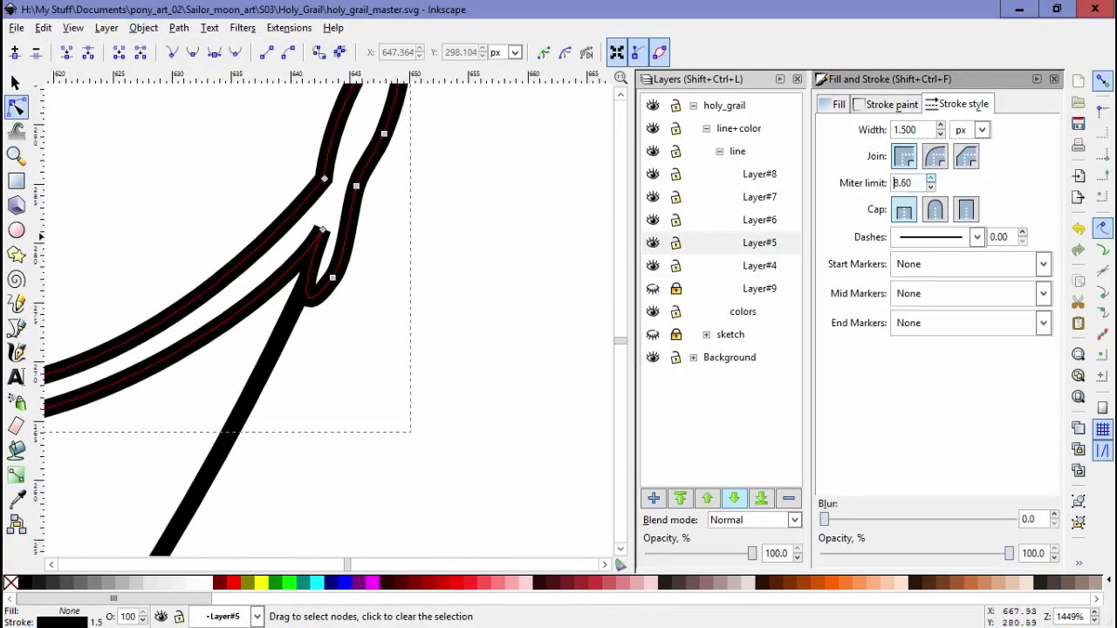
key(Escape)
scroll(327, 314, down, 6)
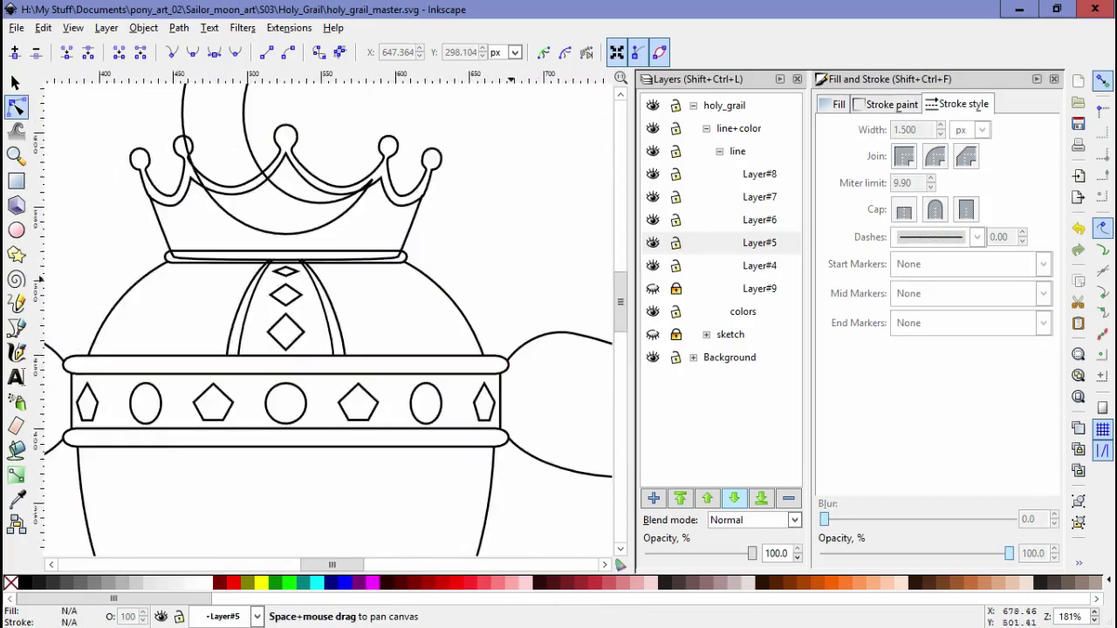
Step: Lower the crescent moon's Layer#7 below Layer#5 and start a mask outline at the crown's second point
click(185, 122)
scroll(185, 122, up, 1)
key(b)
key(shift+Page_Up)
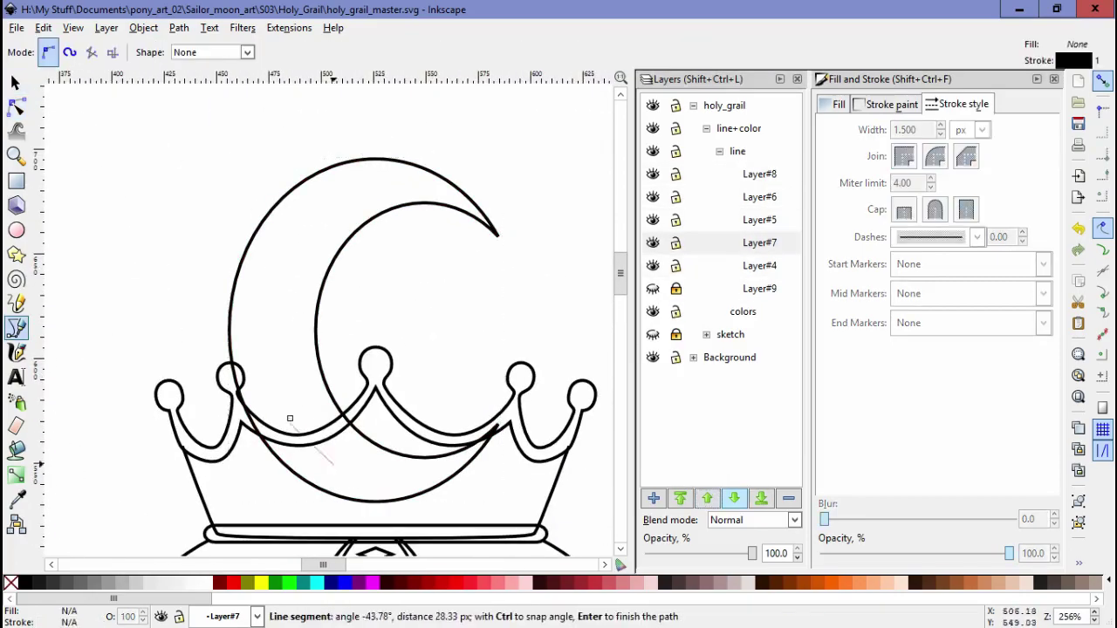
Step: Draw the moon's mask outline along the upper edge of the crown's trim and close it around the crescent
scroll(320, 476, up, 2)
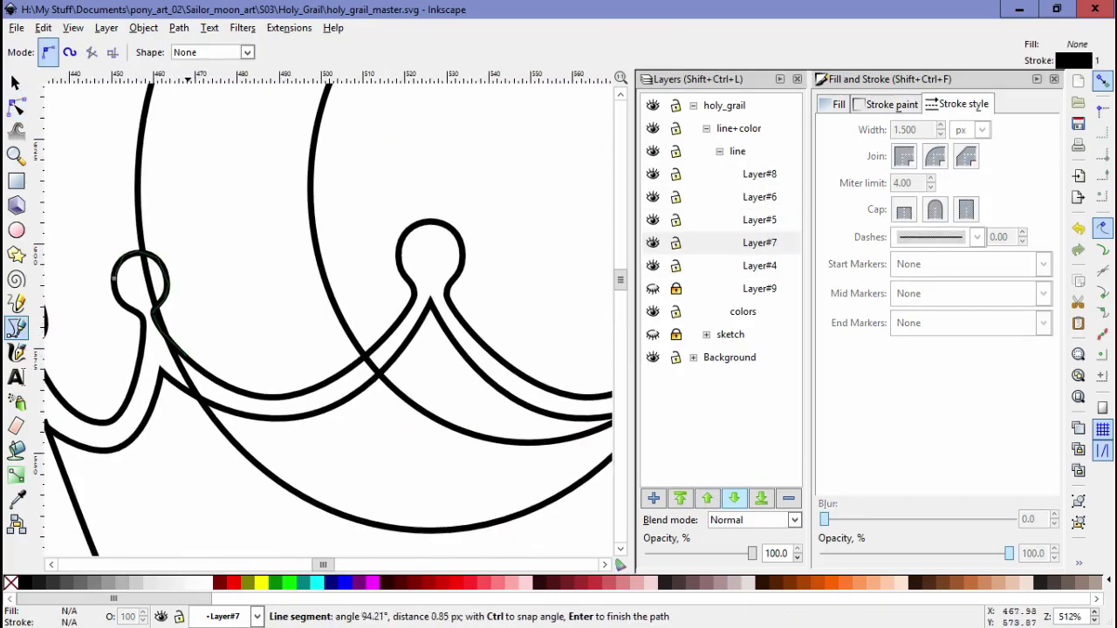
scroll(163, 378, up, 2)
scroll(170, 367, left, 2)
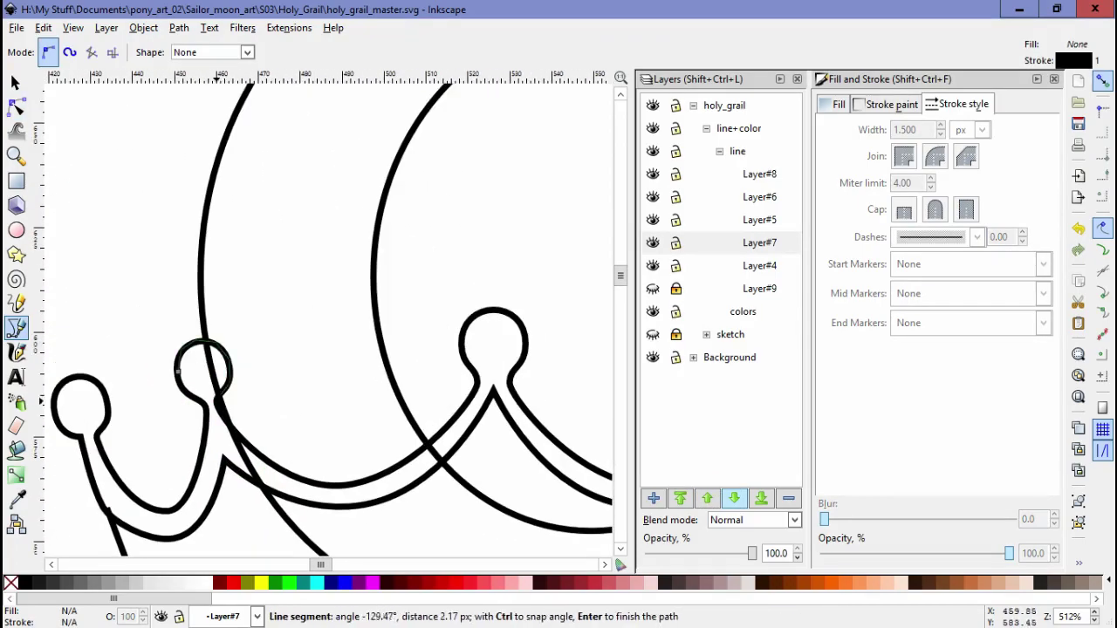
scroll(172, 378, down, 1)
scroll(218, 392, right, 2)
scroll(288, 419, up, 1)
drag(290, 438, 302, 418)
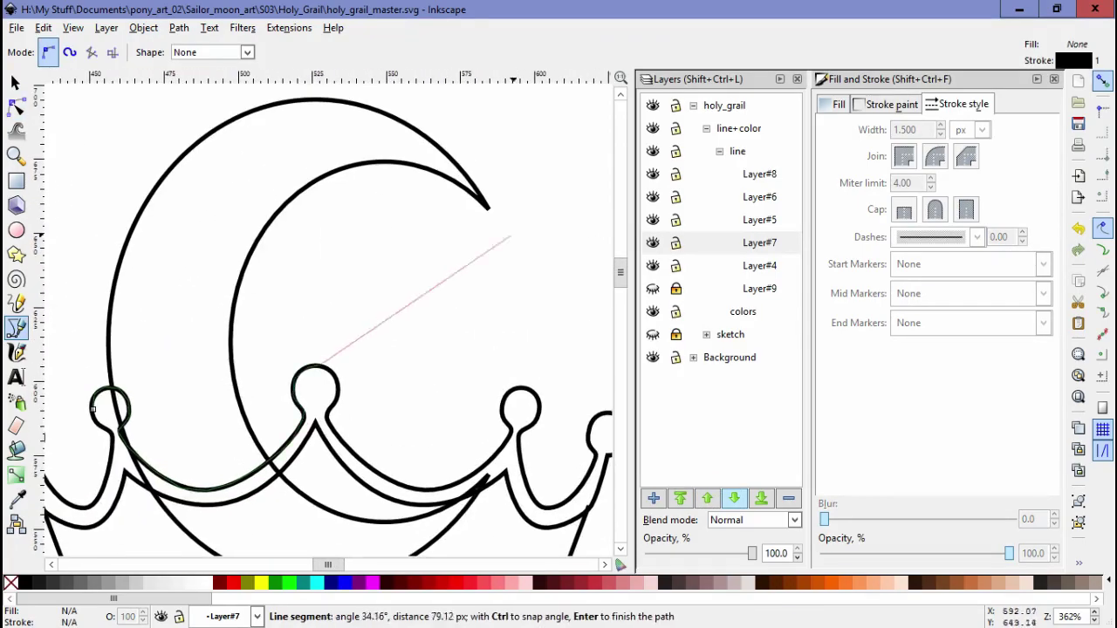
scroll(328, 314, left, 2)
key(Return)
Step: Mask the crescent moon with the outline so its lower part is hidden behind the crown
key(n)
scroll(327, 314, down, 2)
click(143, 27)
key(Escape)
key(Escape)
scroll(327, 314, down, 1)
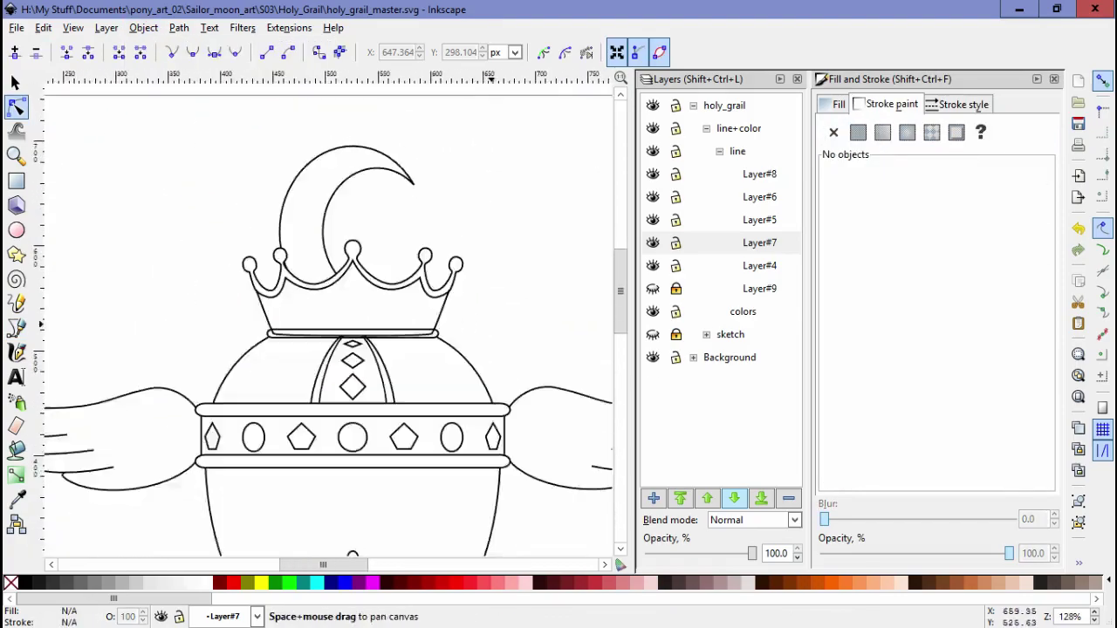
Step: Select the seven gems on the wide band and check their layout
key(5)
key(plus)
key(plus)
key(plus)
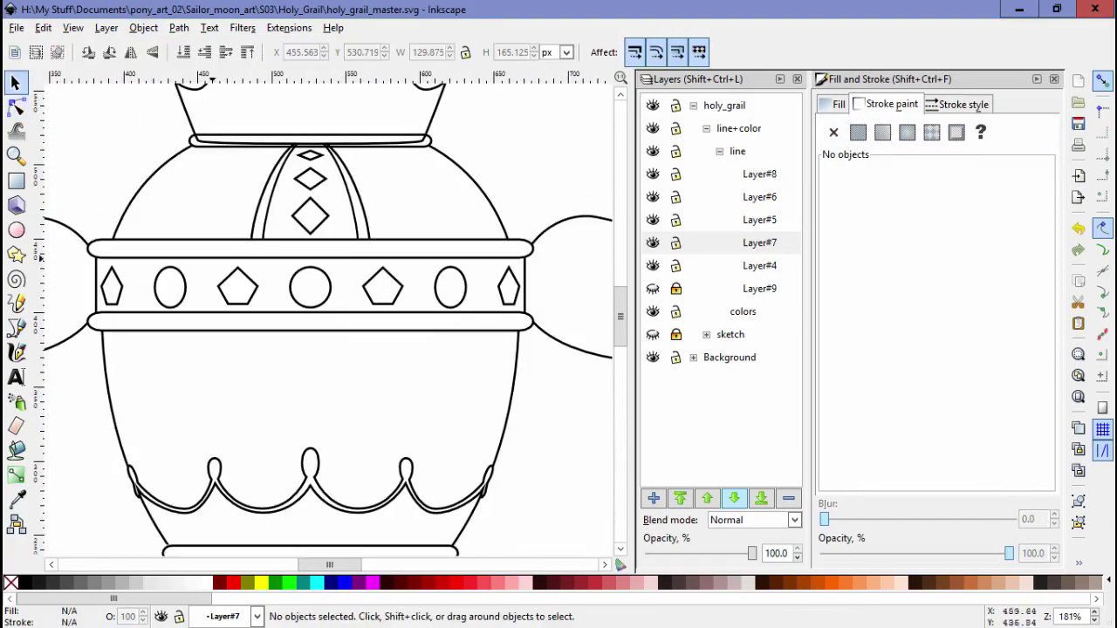
drag(87, 253, 489, 321)
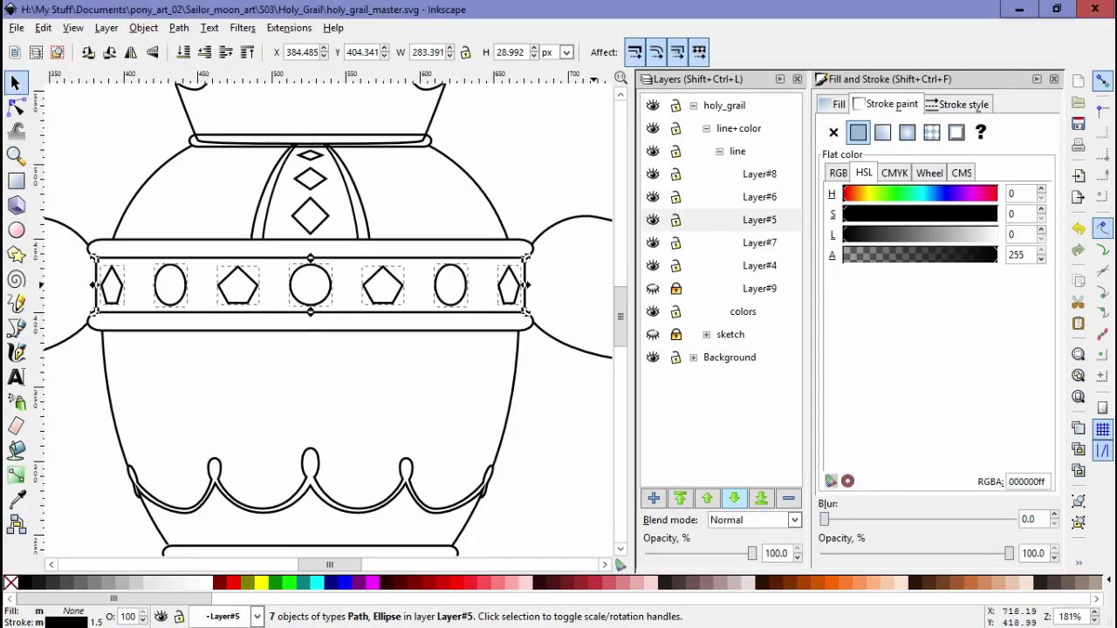
key(Escape)
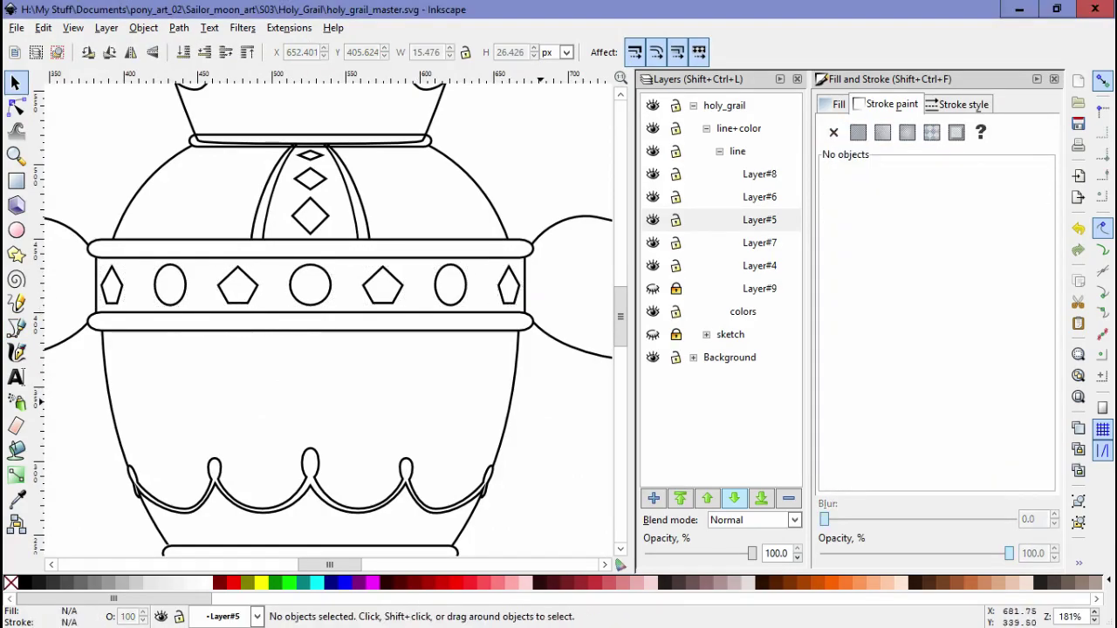
Step: Select the line art in all layers and give it a dark brown flat stroke colour
key(5)
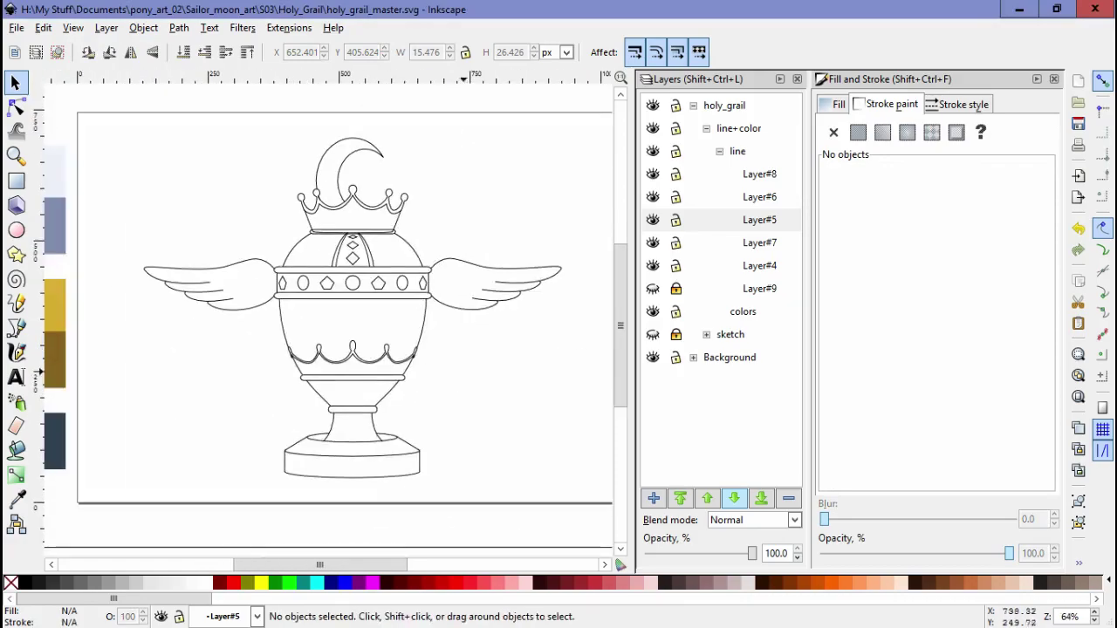
key(ctrl+alt+a)
key(minus)
key(minus)
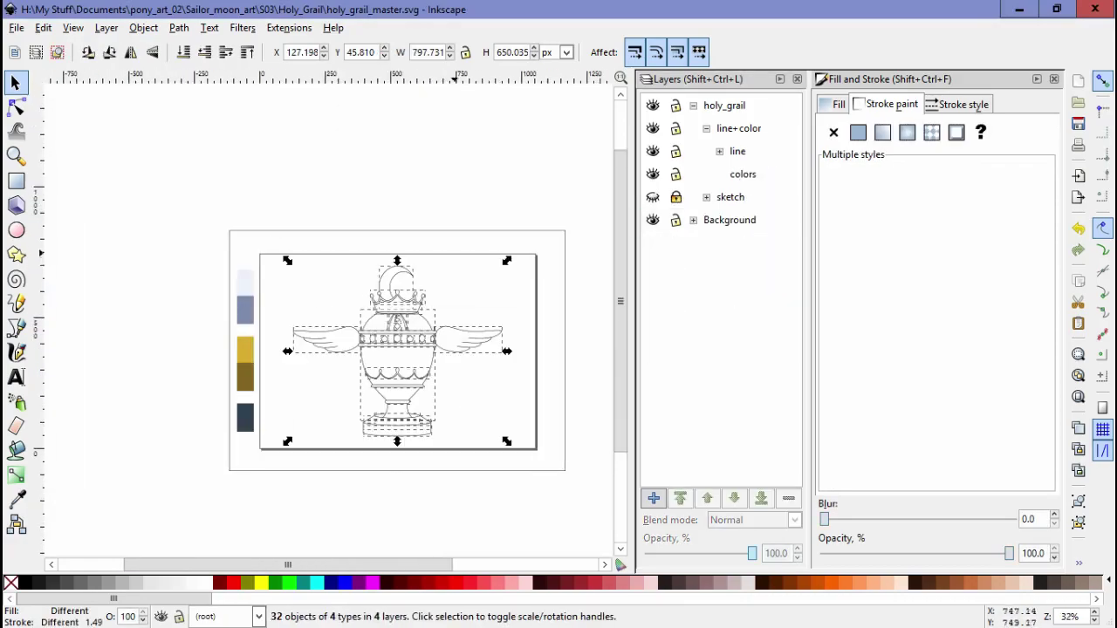
click(858, 131)
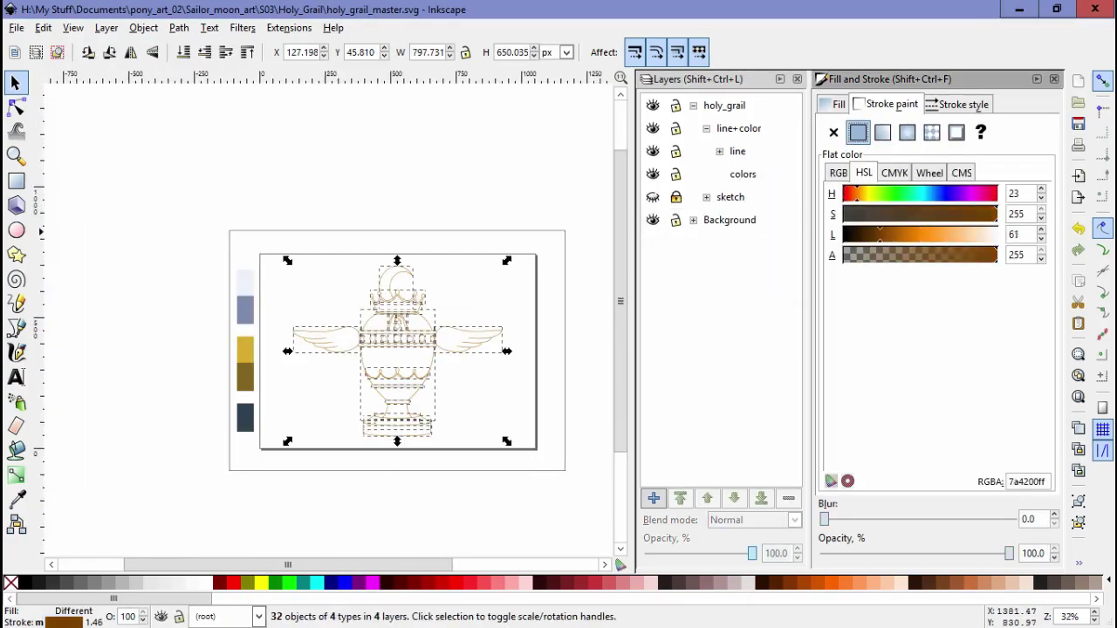
key(Escape)
ctrl+scroll(410, 325, up, 4)
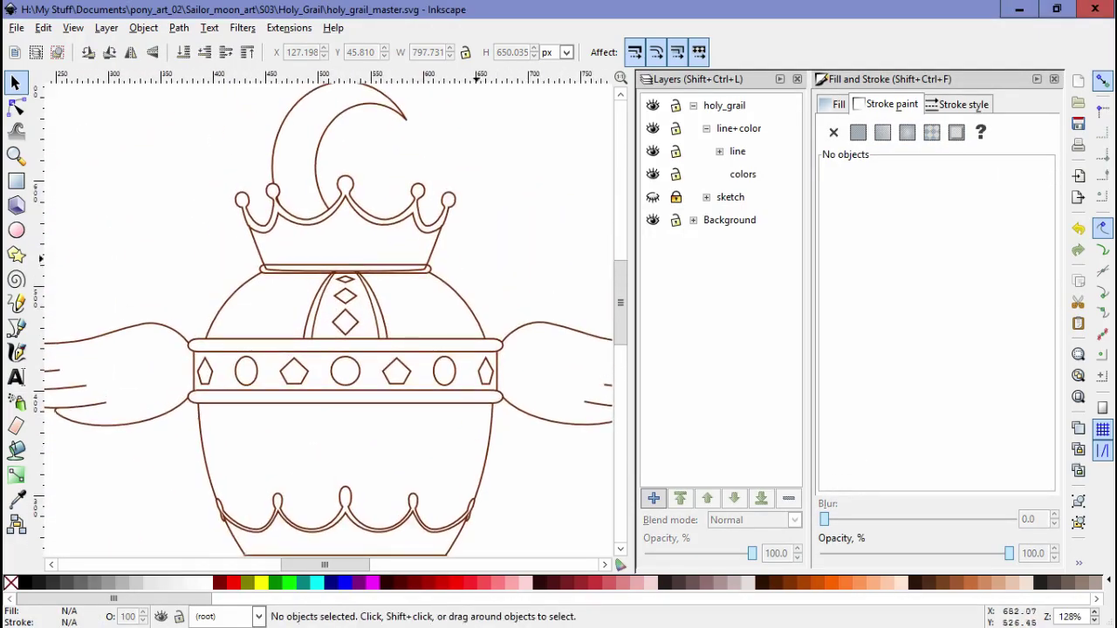
Step: Trace the crown body's mask outline along the underside of the scalloped trim and across the upper edge of the crown's base ring
click(262, 231)
ctrl+scroll(262, 240, up, 2)
key(b)
click(262, 240)
key(Escape)
ctrl+scroll(262, 240, up, 3)
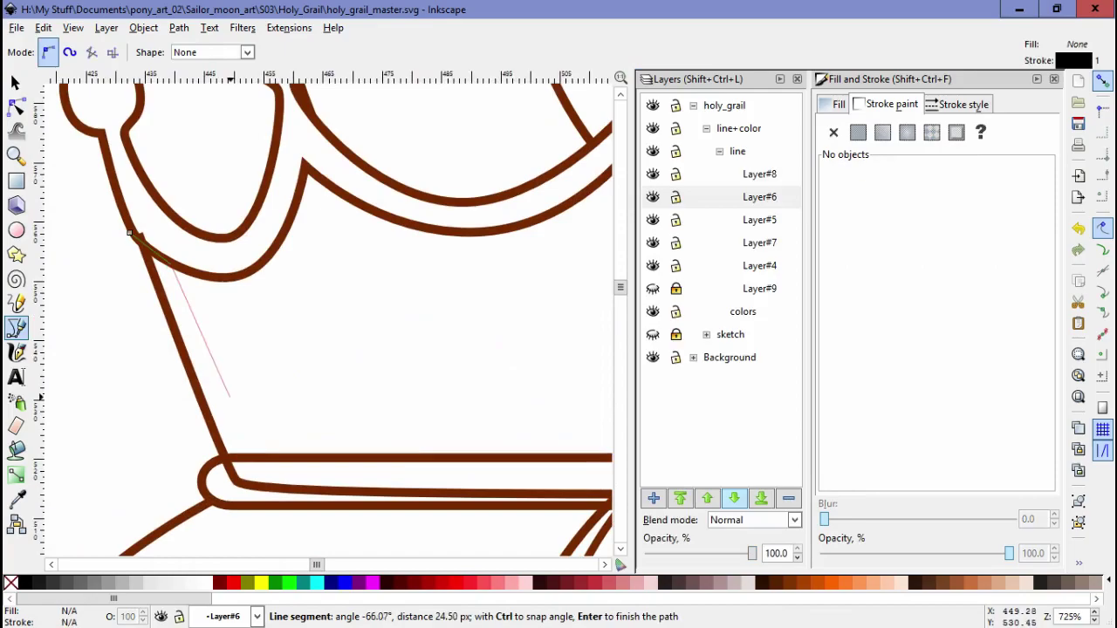
ctrl+scroll(212, 467, down, 3)
ctrl+scroll(399, 433, up, 1)
click(399, 432)
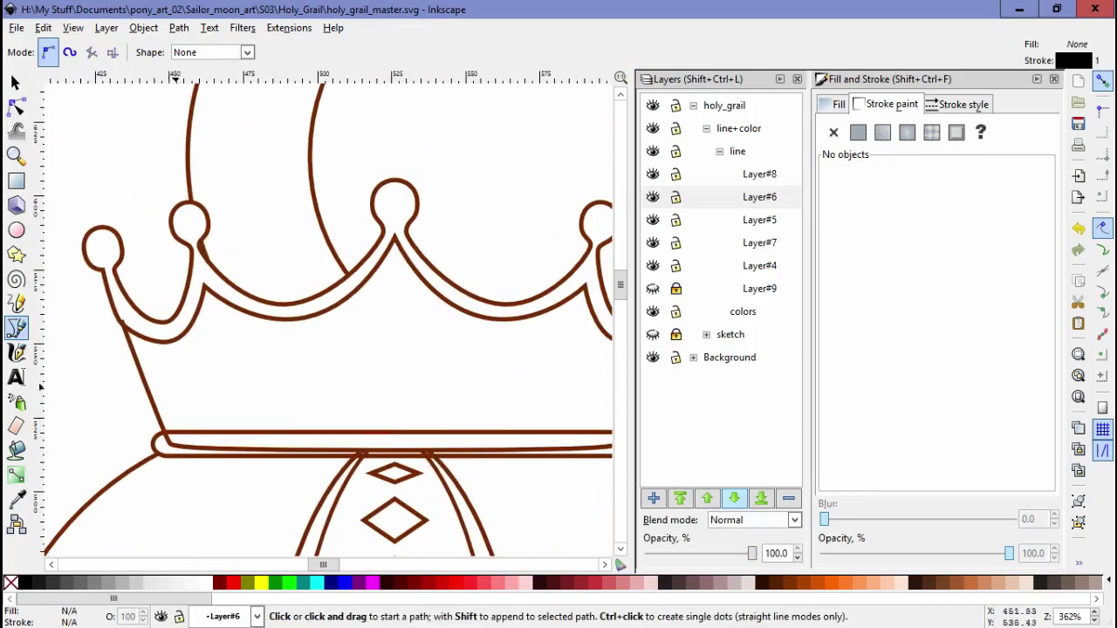
ctrl+scroll(51, 376, up, 1)
click(277, 485)
ctrl+scroll(278, 486, down, 2)
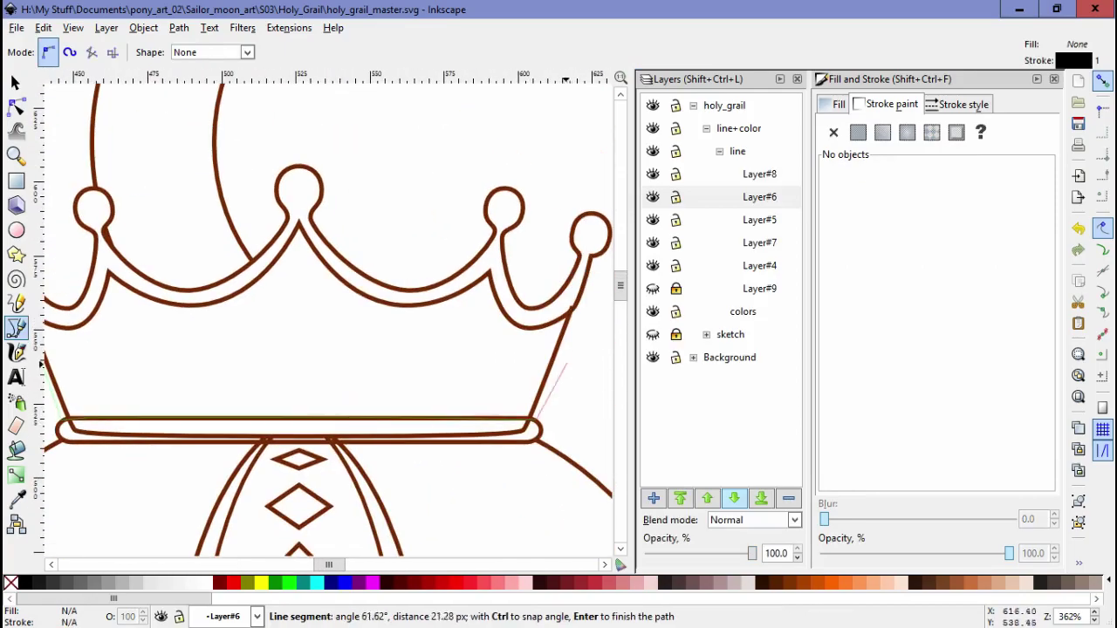
Step: Close the outline around the crown's body and mask the body so its lines stop at the trim and base ring
click(567, 376)
click(582, 316)
ctrl+scroll(582, 316, up, 2)
click(287, 212)
key(n)
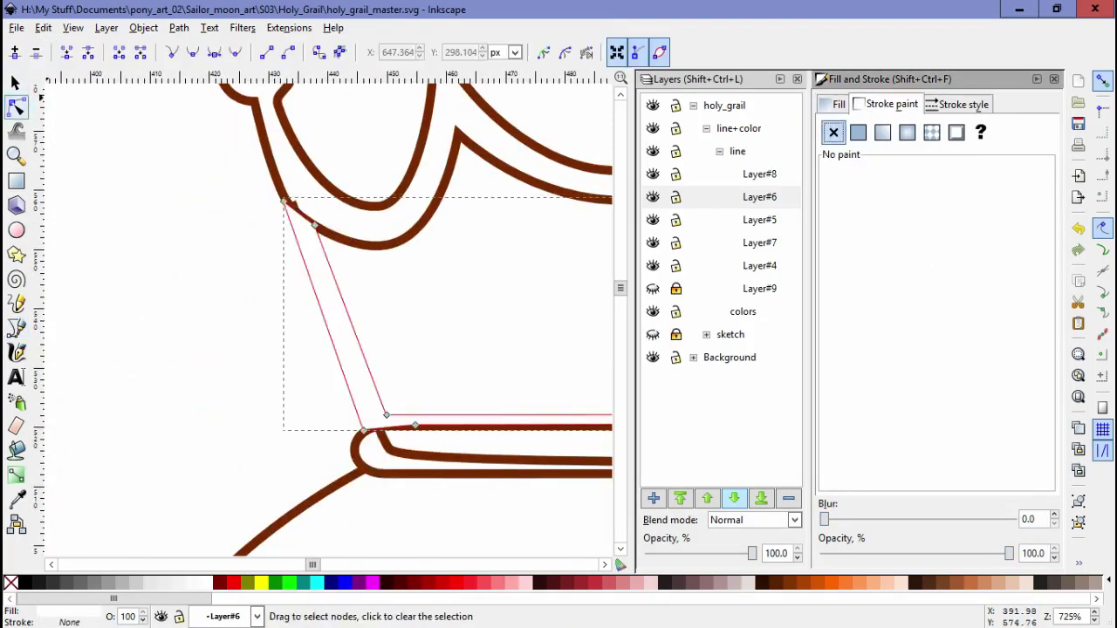
click(482, 288)
key(Escape)
Step: Draw a rectangular mask outline around the diamond strap, from the crown's base ring down to the wide band
scroll(328, 323, down, 2)
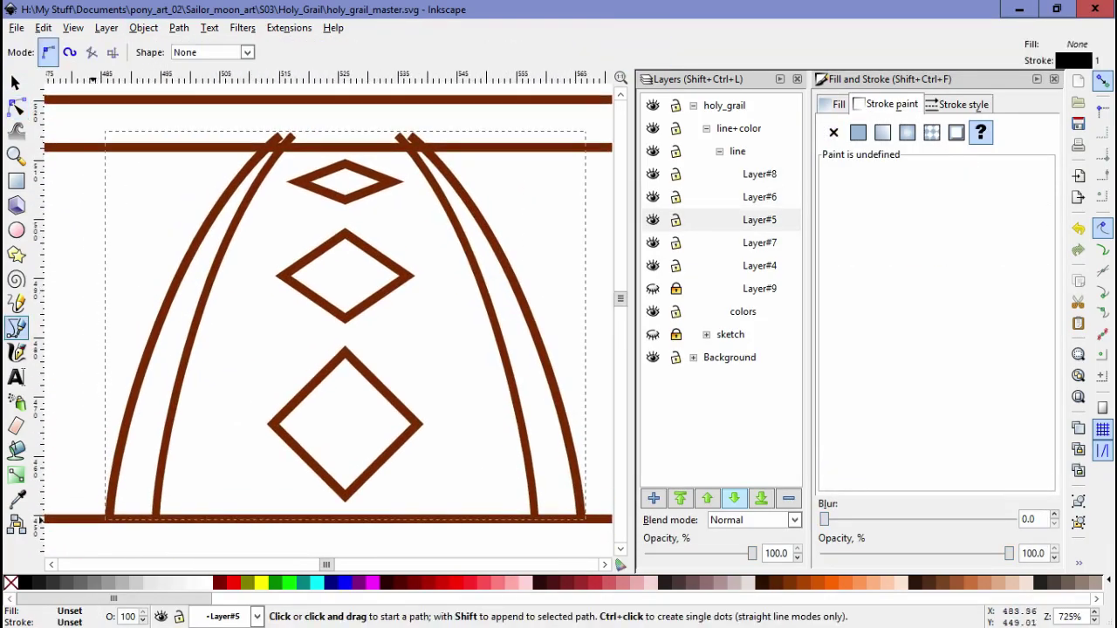
click(91, 148)
scroll(92, 349, down, 3)
click(245, 428)
key(Return)
key(n)
scroll(242, 428, up, 3)
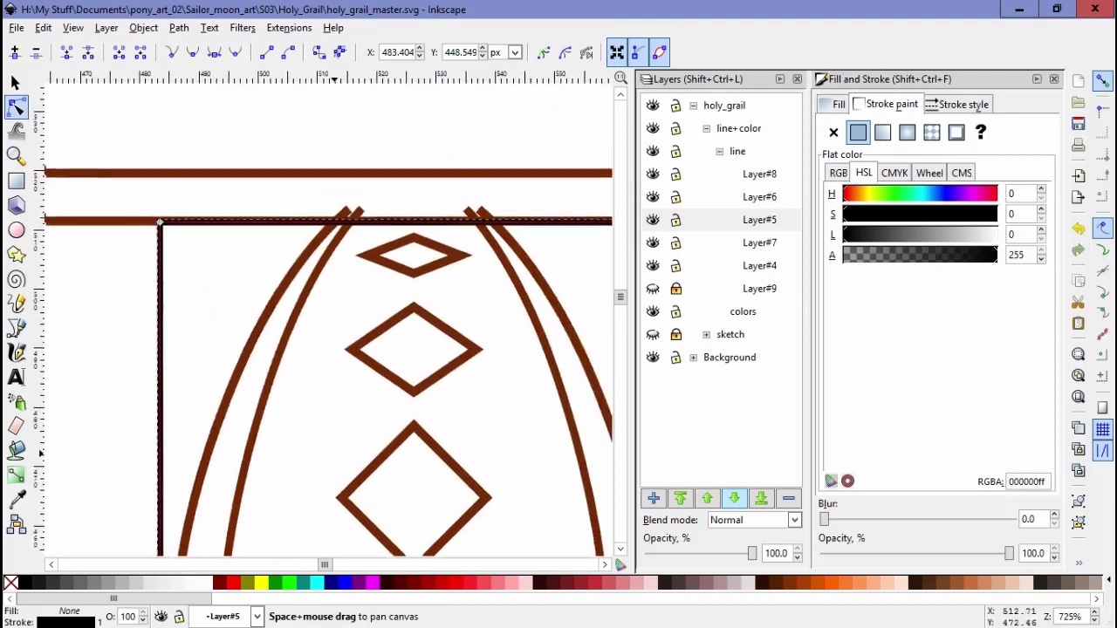
Step: Mask the diamond strap's curved lines with the rectangle so their upper ends stop at the crown's base ring
key(s)
key(minus)
key(minus)
key(minus)
key(minus)
key(minus)
key(Escape)
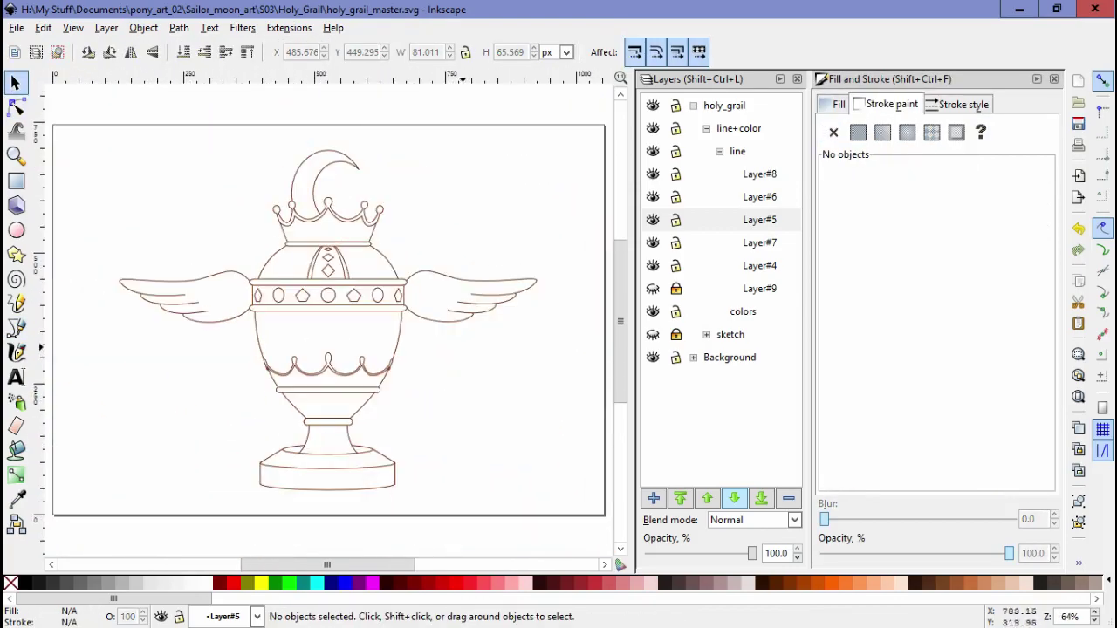
Step: Select the moon, crown, cup body, bands and gems and set their flat stroke to the darker brown 361300
scroll(328, 323, left, 1)
click(368, 391)
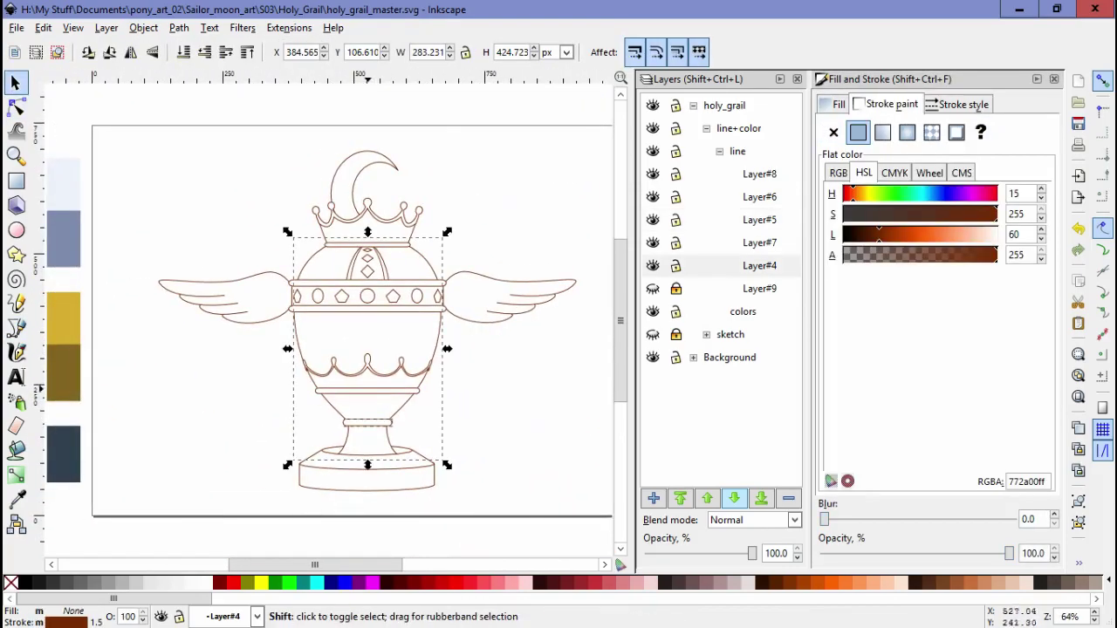
scroll(393, 195, up, 3)
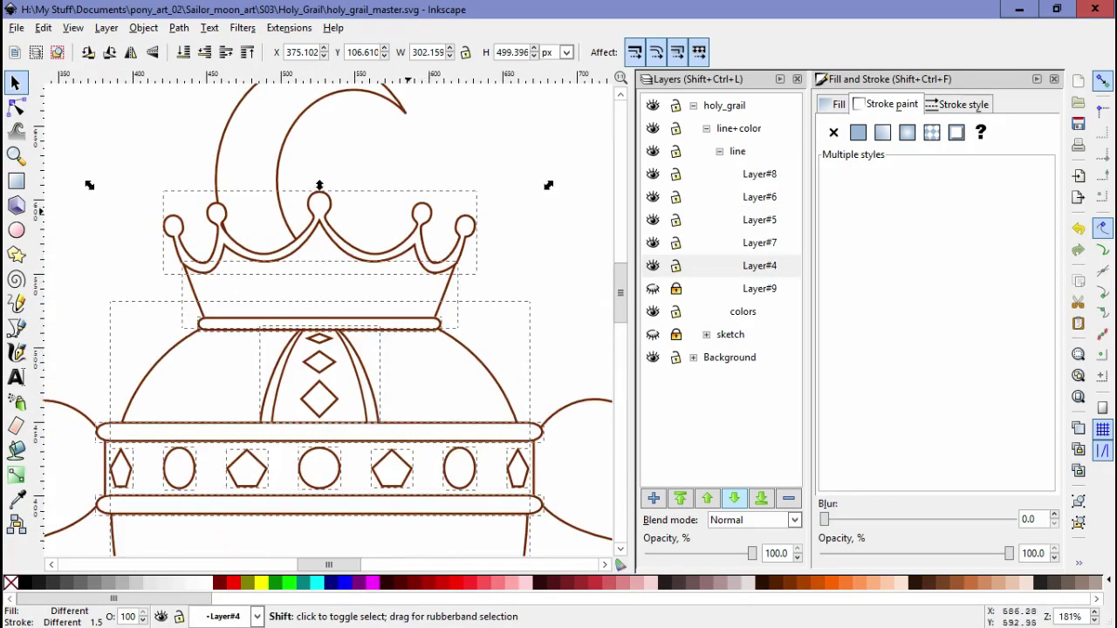
scroll(393, 194, down, 10)
click(857, 132)
key(Escape)
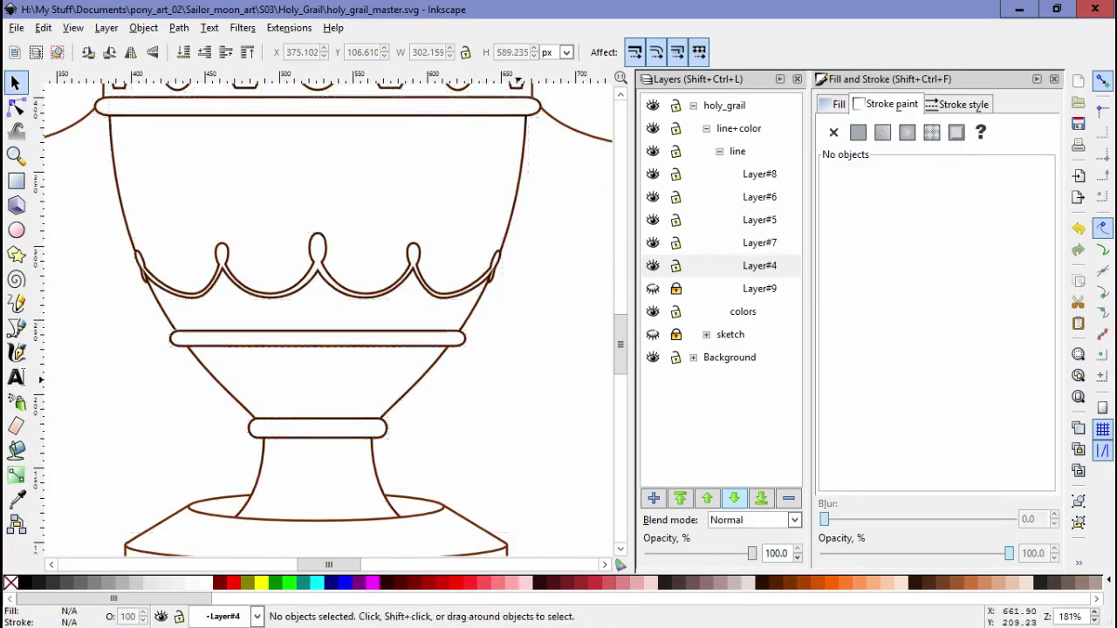
scroll(368, 349, up, 1)
click(331, 362)
key(Escape)
scroll(368, 193, down, 3)
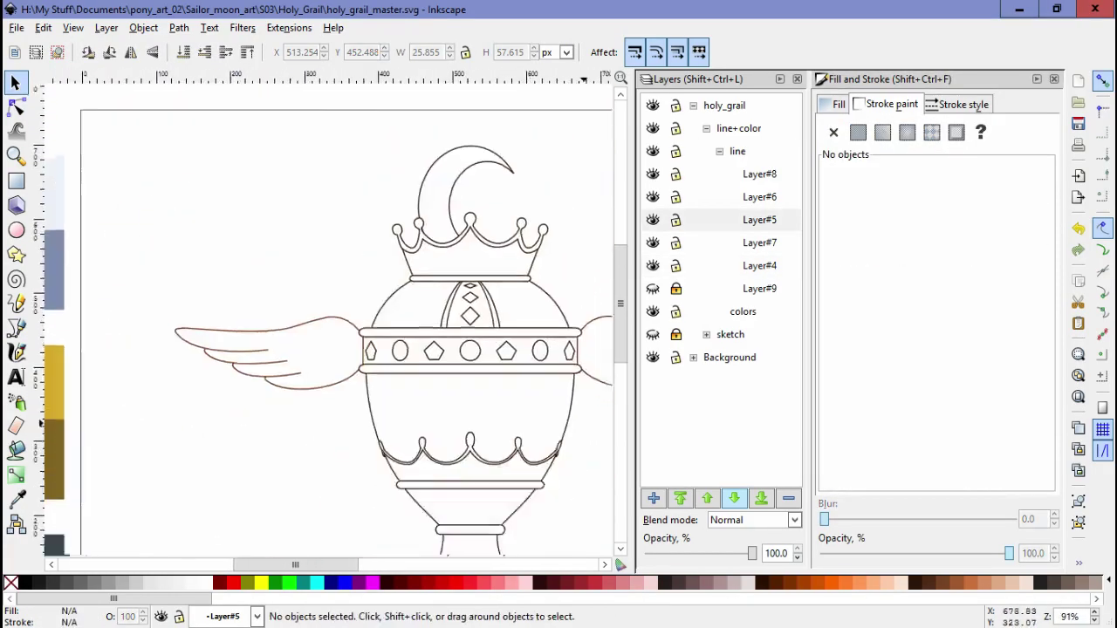
Step: Save the drawing and add a sublayer inside the colors layer, with the line layer locked
key(ctrl+s)
key(ctrl+z)
key(ctrl+shift+n)
key(Return)
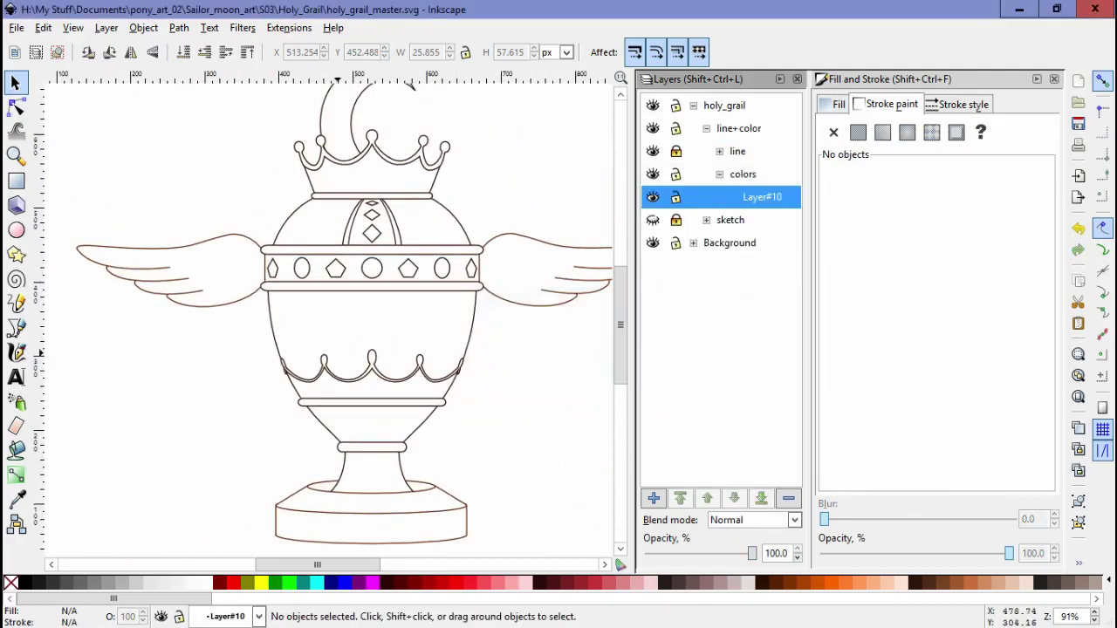
mouse_move(261, 305)
mouse_down()
mouse_move(489, 349)
mouse_move(215, 378)
mouse_up()
click(334, 393)
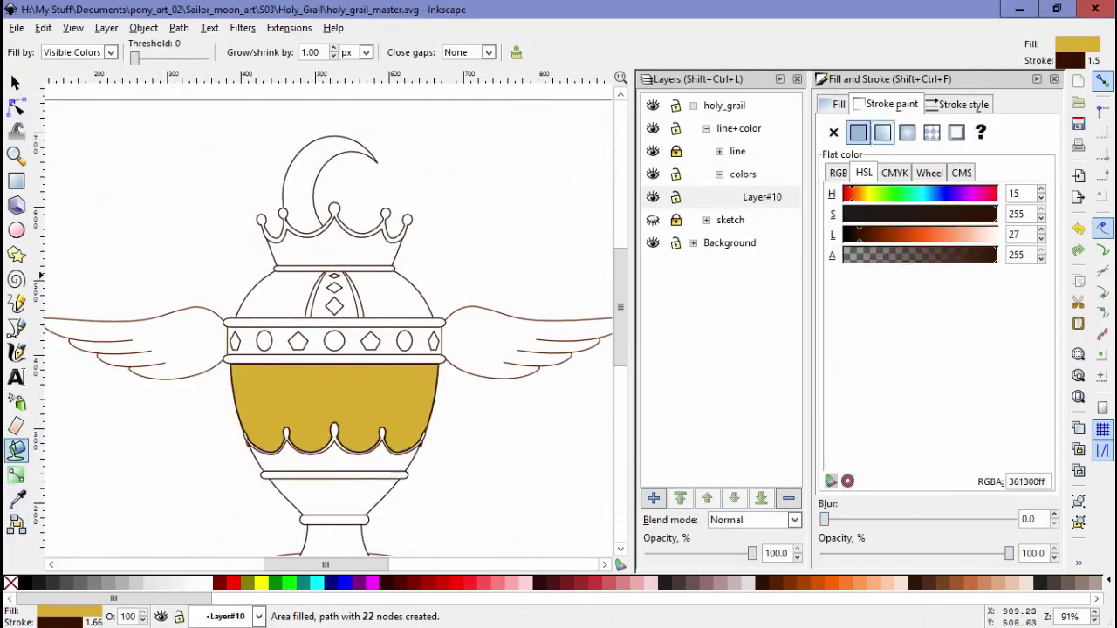
scroll(334, 349, up, 2)
key(ctrl+z)
scroll(327, 314, left, 3)
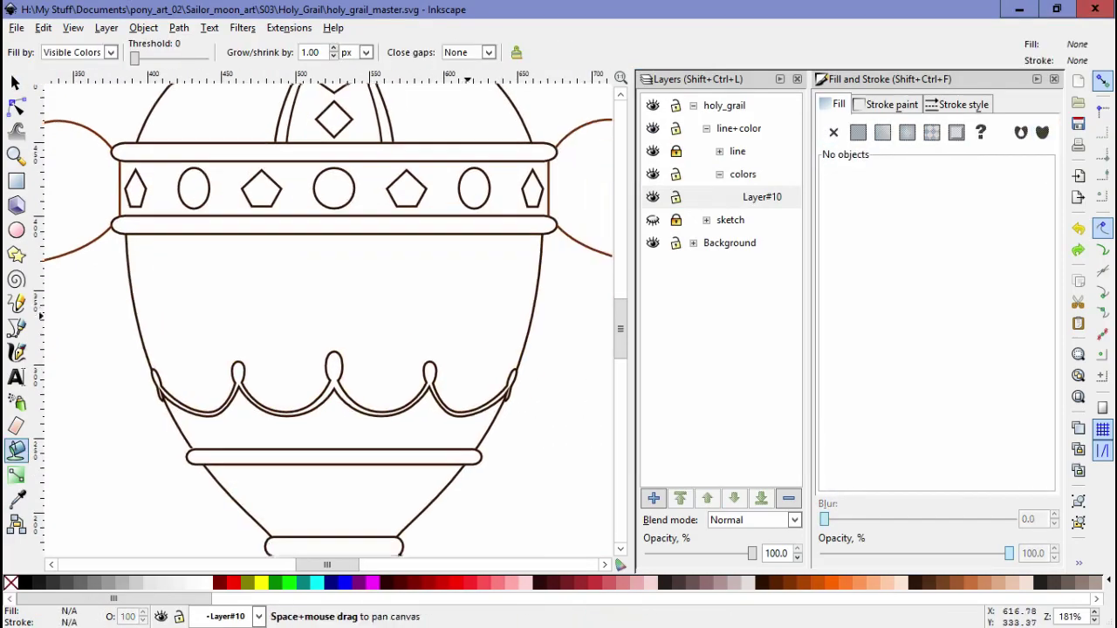
Step: Fill the cup's body above the scalloped trim with the gold swatch colour and no stroke, using the Paint Bucket
scroll(327, 314, up, 2)
key(d)
key(u)
scroll(478, 410, down, 2)
click(332, 410)
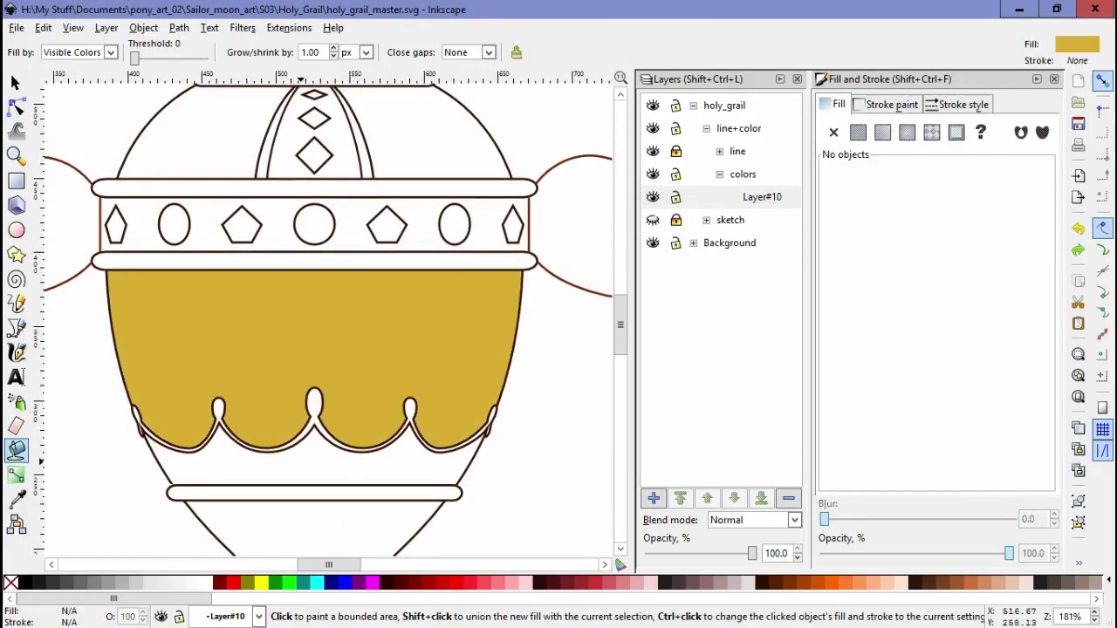
Step: Fill the cup's scalloped trim, lower body, rings and stem with the same gold
scroll(373, 478, up, 4)
scroll(373, 445, down, 1)
scroll(372, 445, down, 4)
scroll(384, 436, down, 1)
click(384, 436)
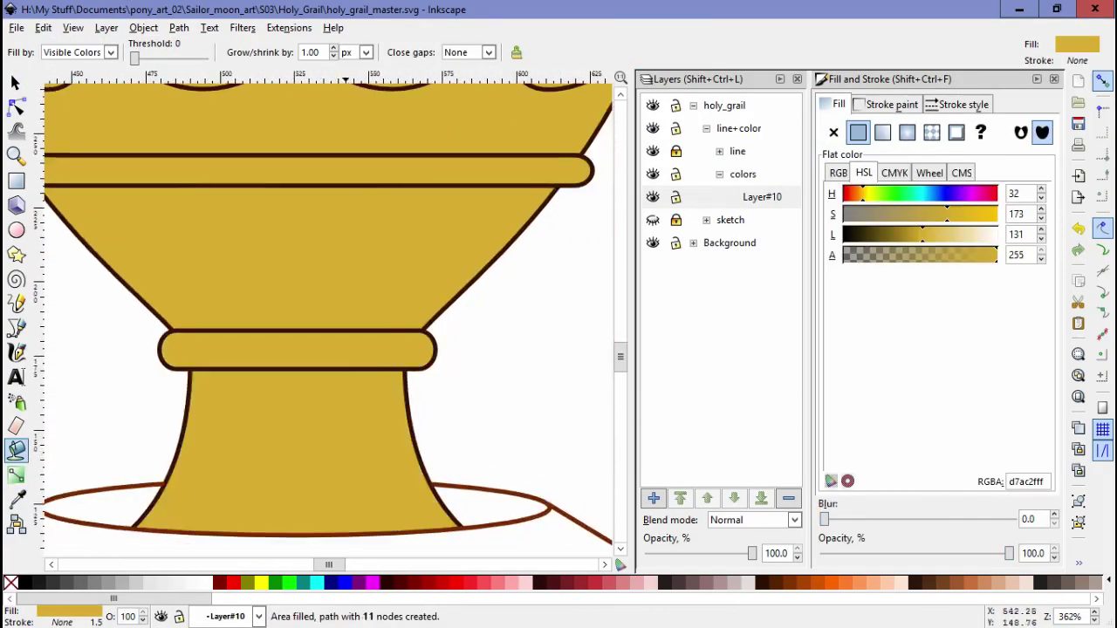
Step: Fill the wide band around its gems, the diamond strap and one side of the dome with gold
scroll(399, 436, down, 1)
scroll(400, 436, up, 4)
key(Escape)
scroll(403, 375, up, 1)
click(376, 332)
click(367, 262)
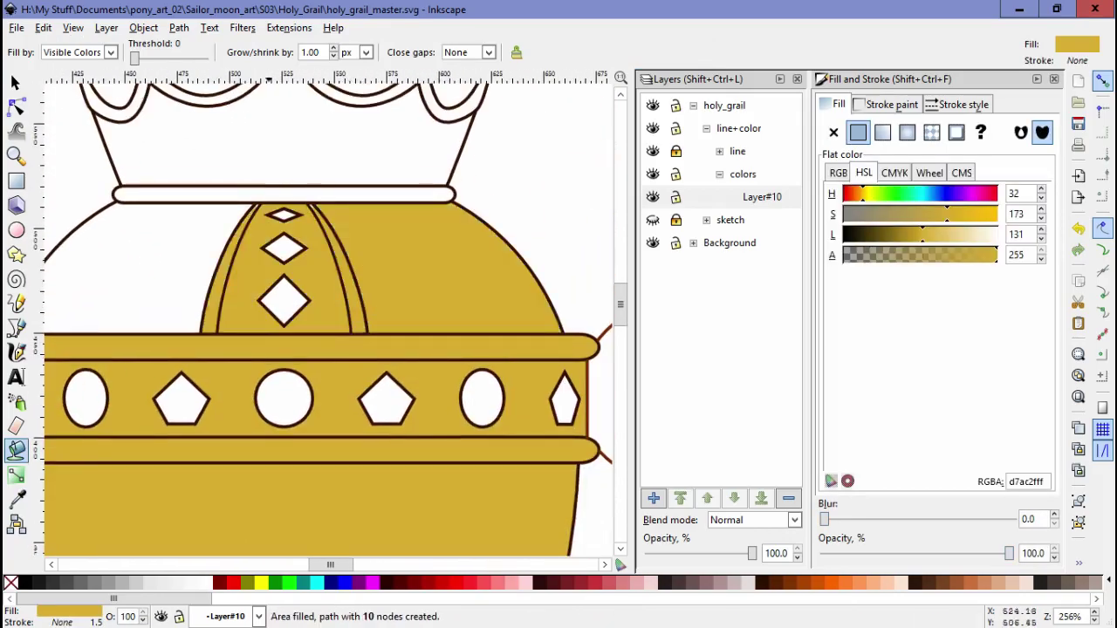
Step: Fill the rest of the dome, the crown's base ring and its scalloped trim with gold, and save the drawing
scroll(343, 223, up, 2)
click(343, 222)
scroll(343, 223, up, 1)
scroll(343, 223, down, 1)
key(ctrl+z)
click(419, 199)
key(ctrl+s)
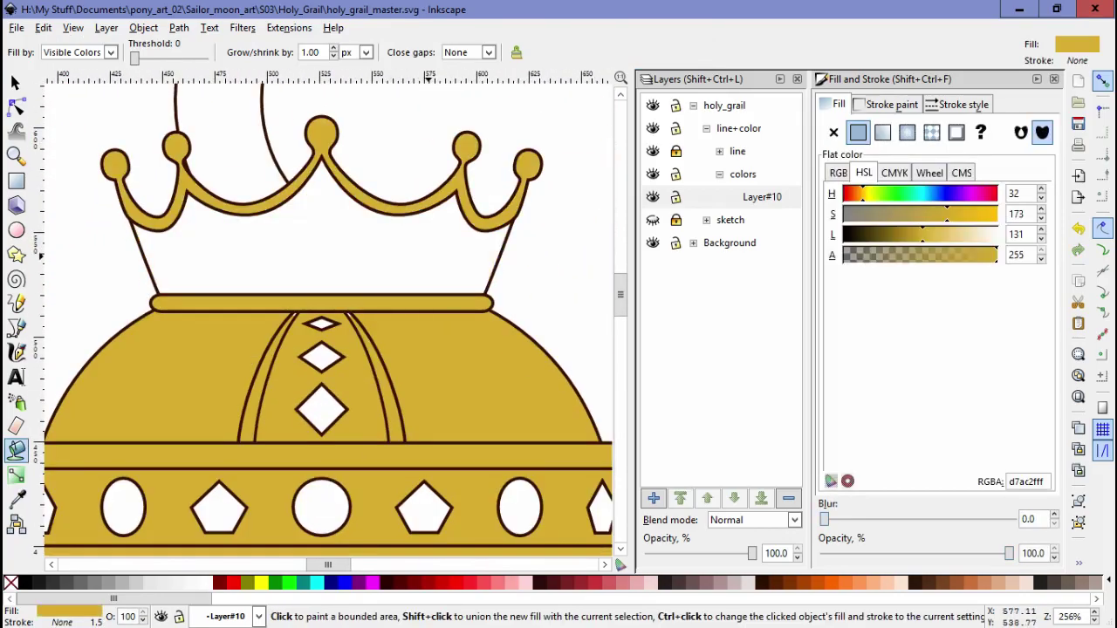
Step: Add three oval gem outlines across the crown's body, the outer two tilted, and recolour the wide band's side lines dark brown
click(342, 240)
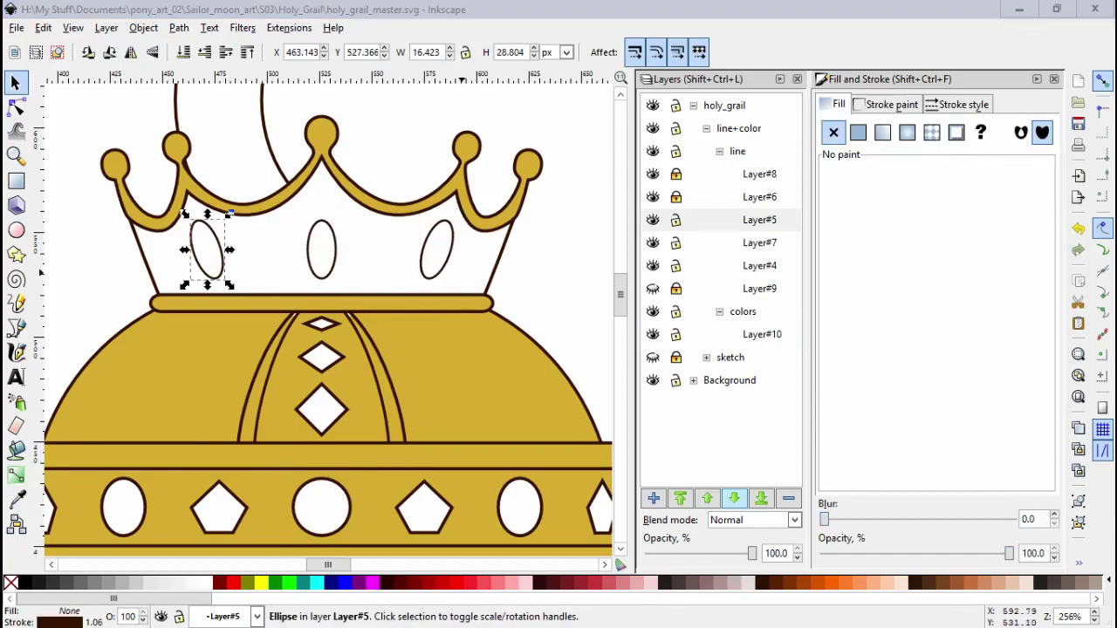
scroll(327, 318, down, 5)
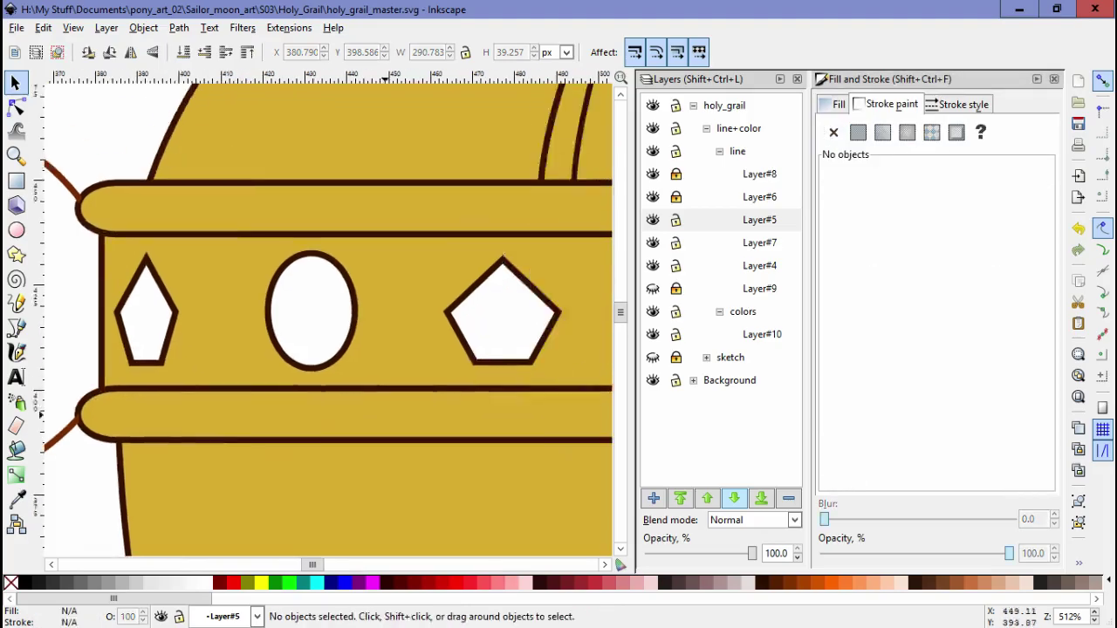
ctrl+click(294, 110)
key(Escape)
scroll(331, 349, up, 5)
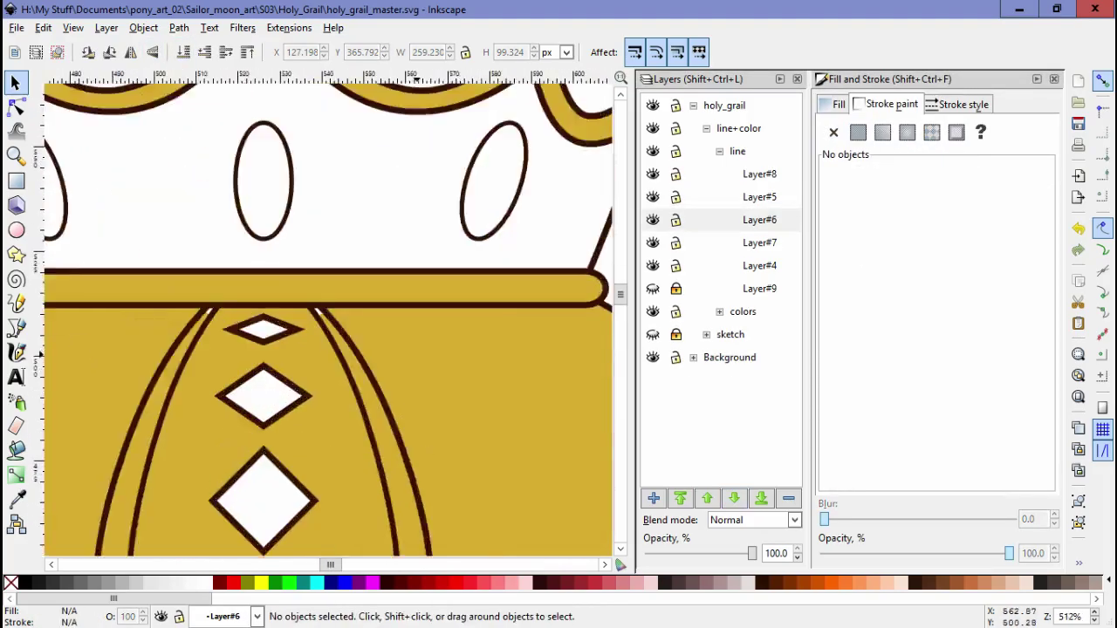
Step: Fill the crown's body around the oval gems and the crescent moon with gold
key(minus)
key(minus)
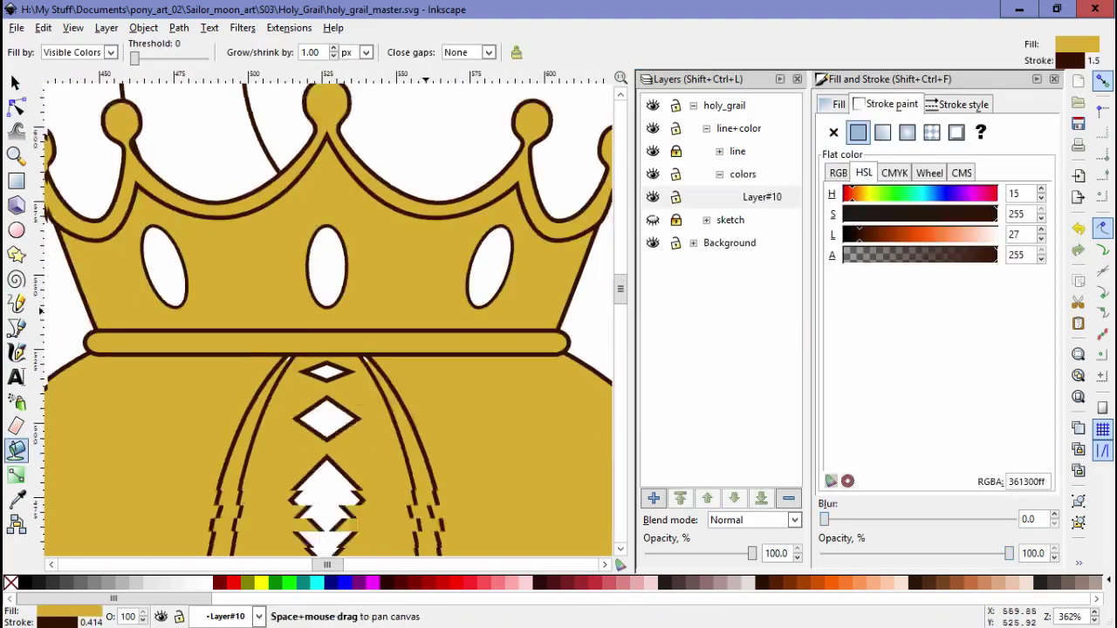
key(n)
key(minus)
key(Escape)
key(minus)
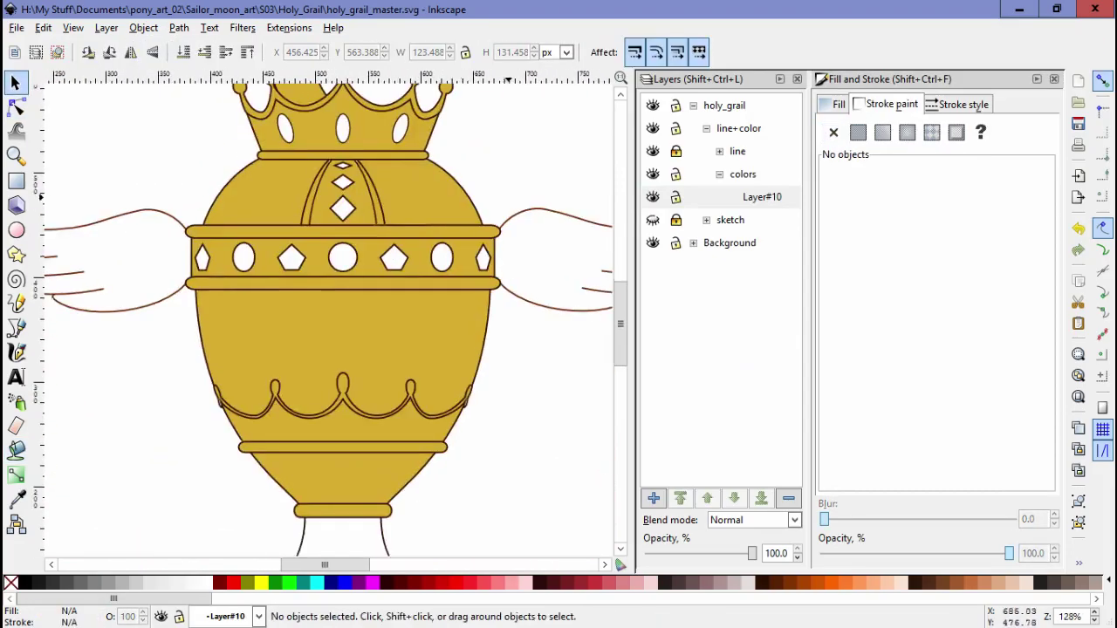
Step: Pick the pale blue-white swatch colour and fill the wings with it using the Paint Bucket
key(F7)
key(shift+F7)
key(plus)
key(plus)
key(plus)
scroll(328, 314, left, 5)
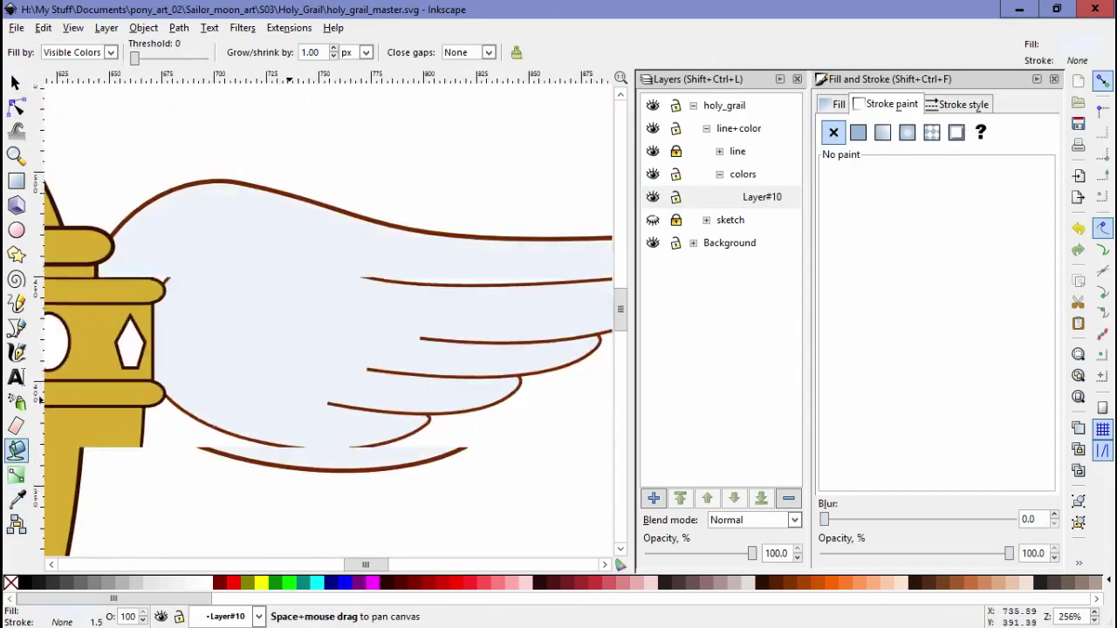
Step: Fill the cup's stem and every surface of the base with the pale blue-white colour, and save the drawing
key(minus)
scroll(328, 314, down, 5)
click(366, 376)
key(plus)
key(plus)
key(plus)
key(ctrl+s)
key(minus)
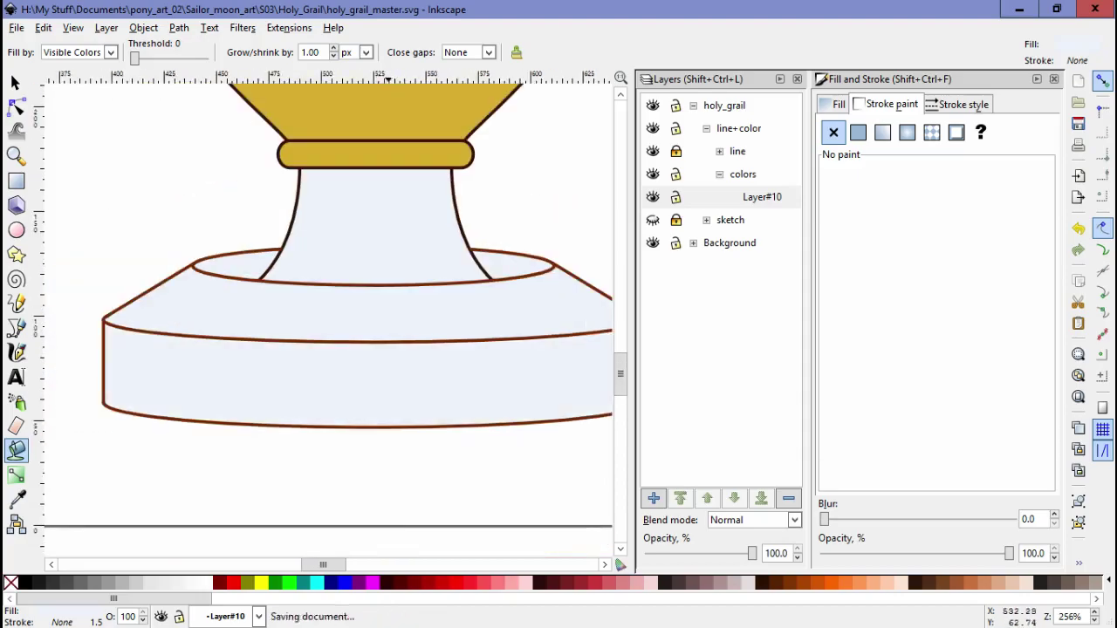
Step: Add another sublayer inside the colors layer and fill the wide band's leftmost gem with the dark slate blue swatch colour
key(minus)
key(minus)
key(minus)
key(minus)
key(F7)
key(ctrl+shift+n)
key(shift+F7)
key(plus)
key(plus)
key(plus)
key(plus)
click(160, 378)
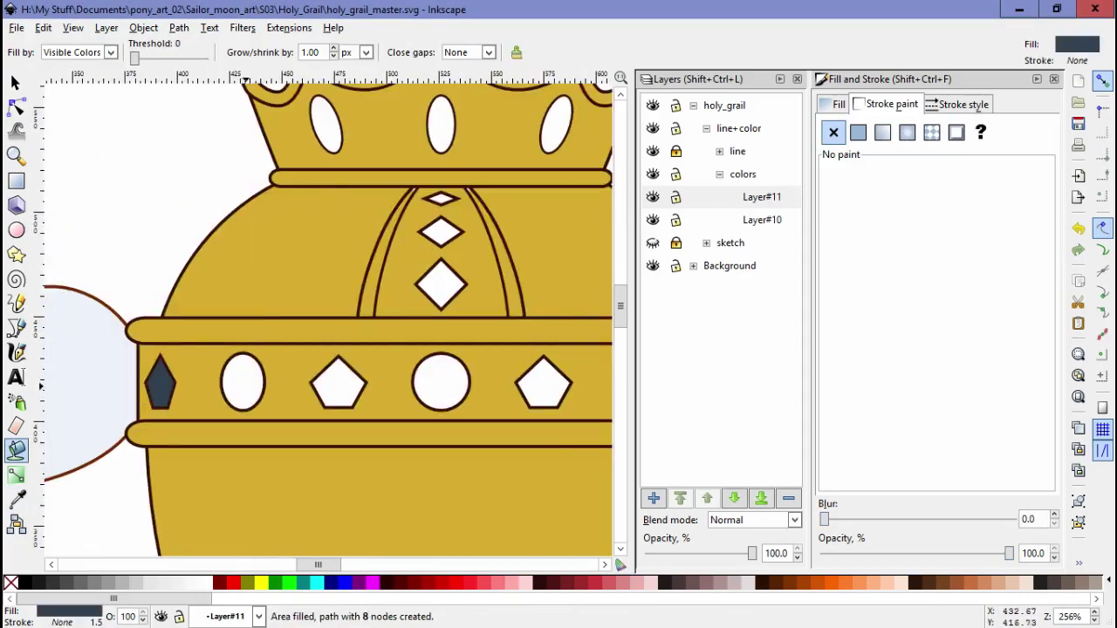
Step: Fill the remaining gems on the wide band, strap and crown with dark slate blue
click(145, 391)
click(341, 391)
scroll(328, 314, up, 3)
click(359, 419)
Step: Extend the gold fills between the strap's curved lines to cover the white gaps at their upper tips
key(plus)
key(plus)
key(plus)
key(F2)
click(376, 397)
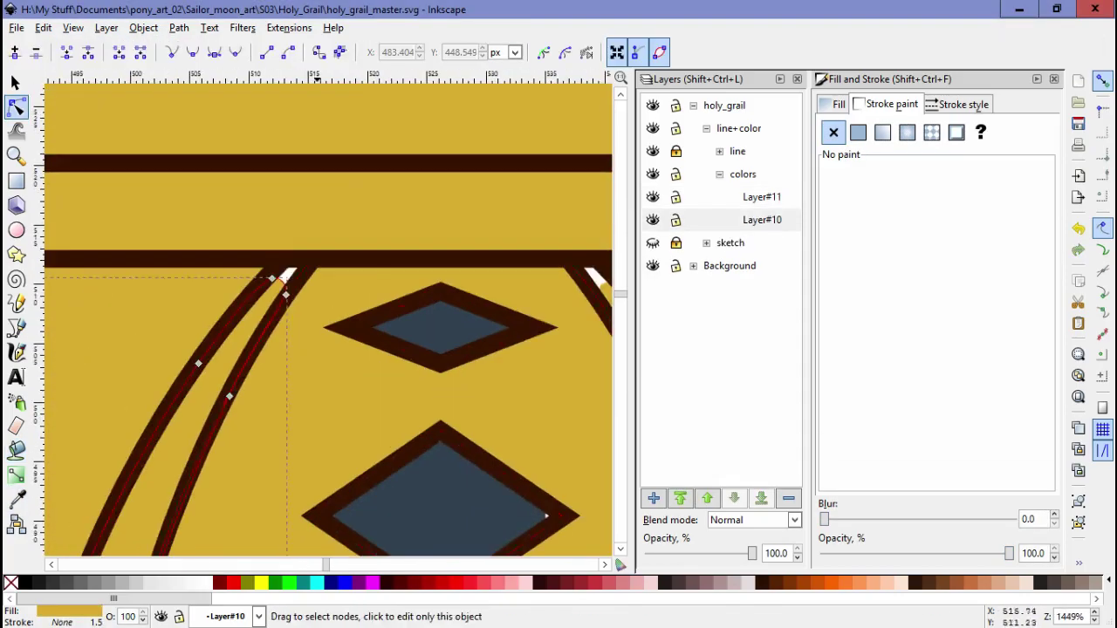
key(minus)
key(minus)
key(minus)
Step: Reshape the cup trim's gold fill at its left end to cover the white gap inside the lower loop
key(plus)
key(plus)
key(plus)
key(plus)
key(plus)
click(255, 332)
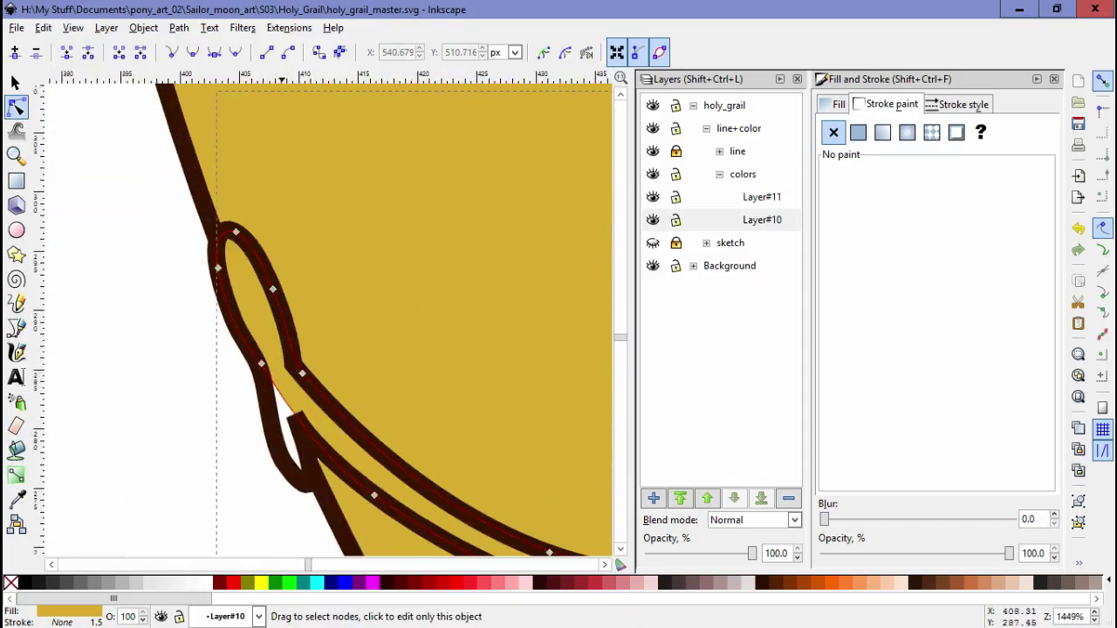
key(minus)
key(minus)
key(minus)
Step: Reshape the cup trim's gold fill at its right end to cover the white gap inside the lower loop
key(plus)
key(plus)
key(plus)
click(398, 258)
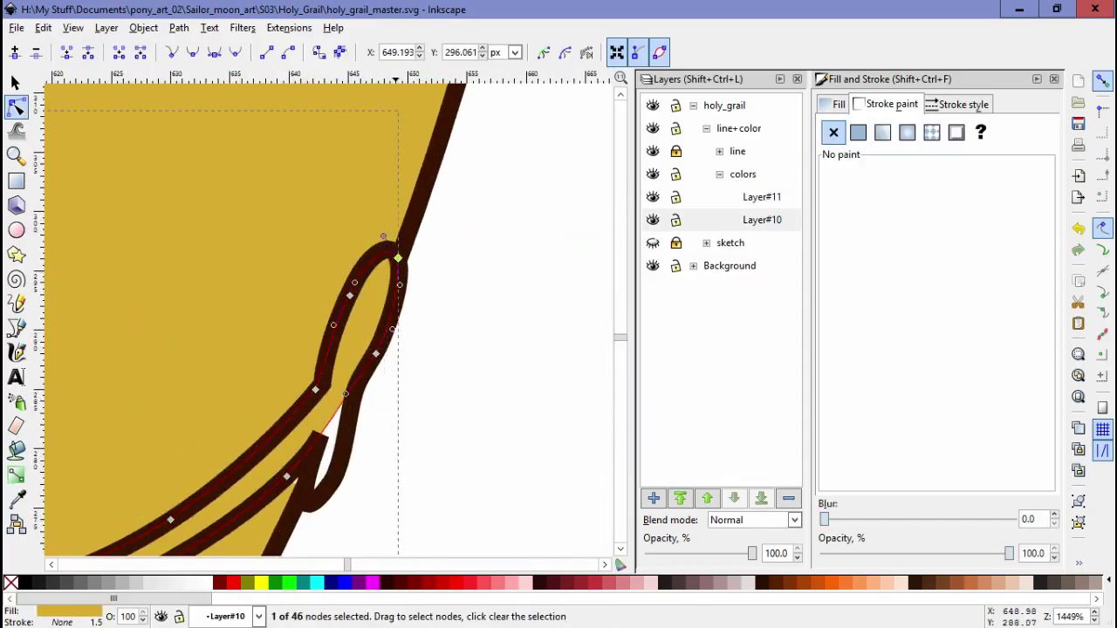
key(minus)
key(minus)
key(minus)
key(minus)
Step: Adjust the gold fill's nodes where the cup's lower body meets the ring beneath it, and save the drawing
scroll(331, 314, down, 3)
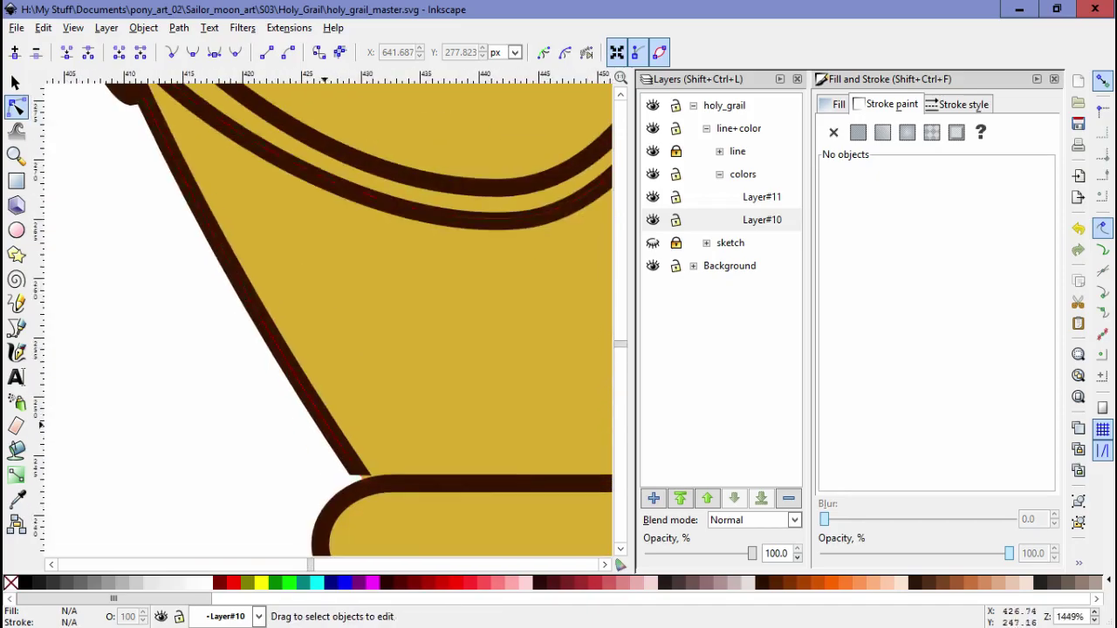
click(288, 502)
key(plus)
key(plus)
key(minus)
key(minus)
key(minus)
key(minus)
key(minus)
key(minus)
key(minus)
key(minus)
key(Escape)
key(Escape)
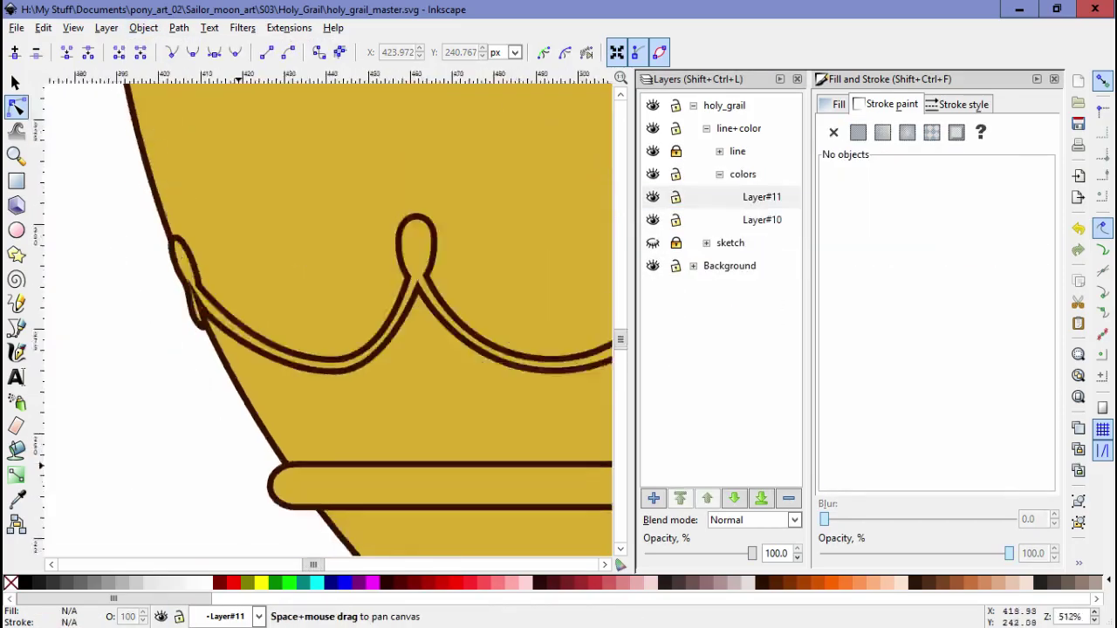
key(ctrl+s)
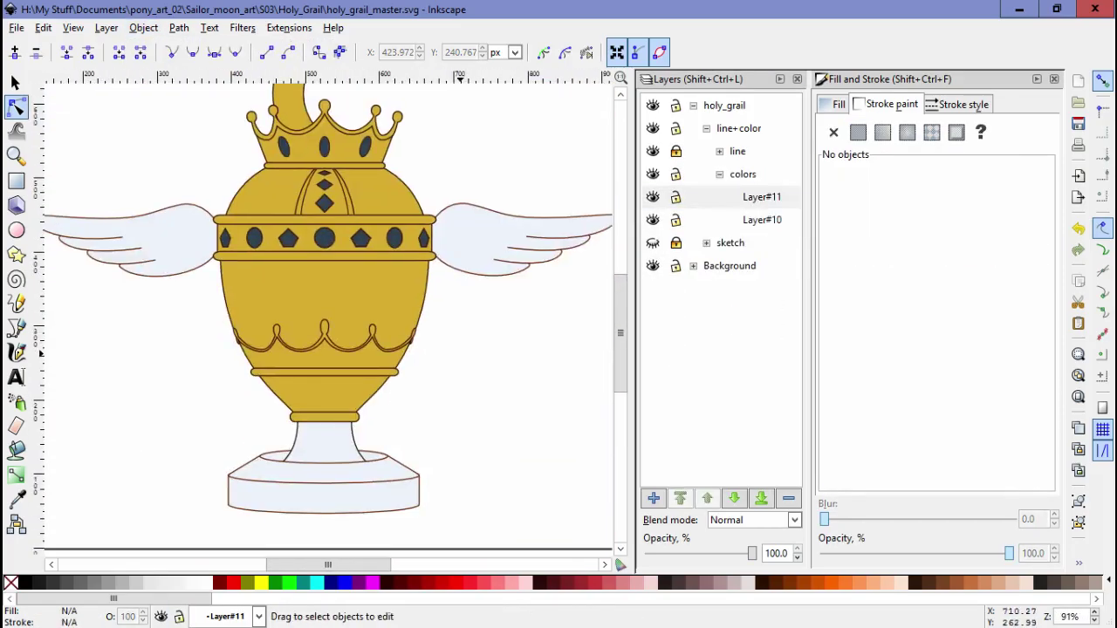
Step: Add a layer between the two existing colour layers and place copies of the cup's gold fills on it
click(653, 220)
click(342, 423)
scroll(342, 423, up, 8)
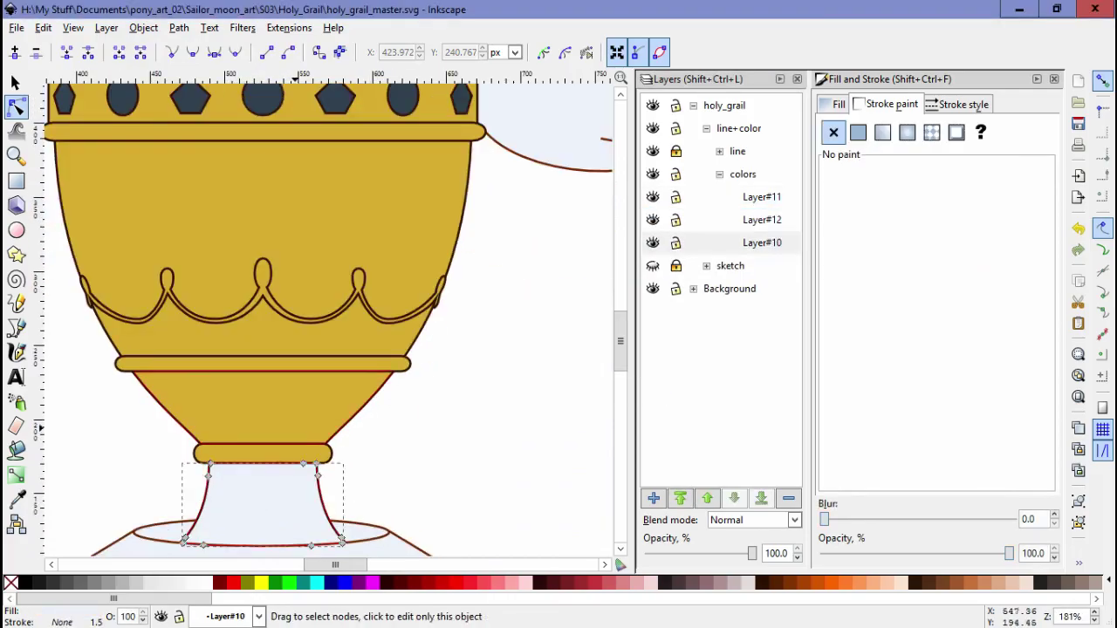
key(minus)
key(minus)
key(minus)
key(minus)
key(minus)
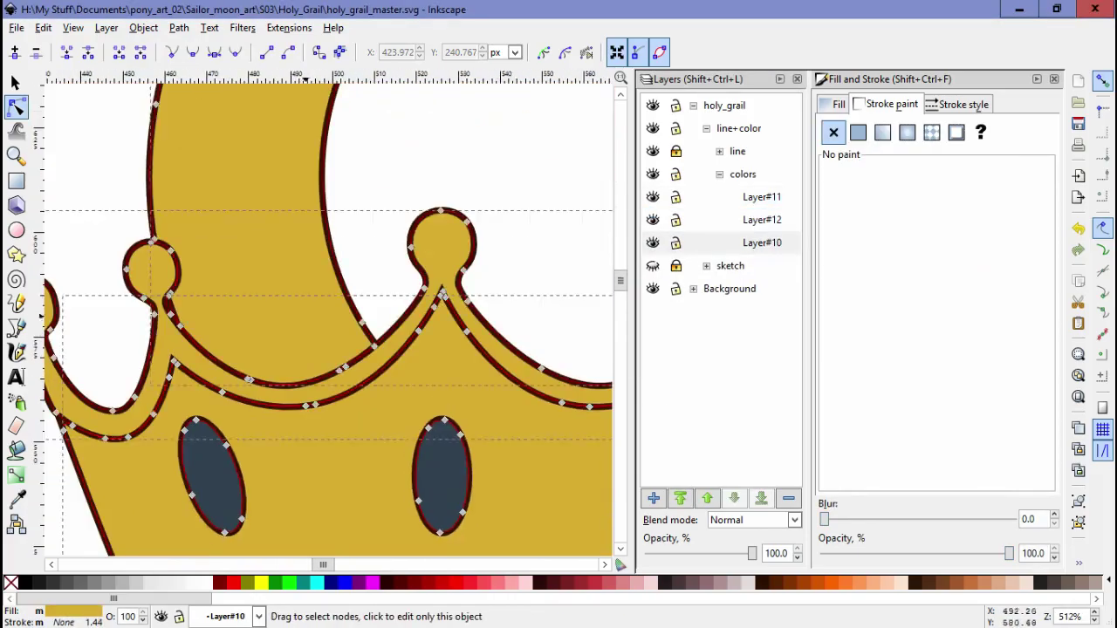
key(ctrl+Page_Up)
key(alt+v)
key(Escape)
key(plus)
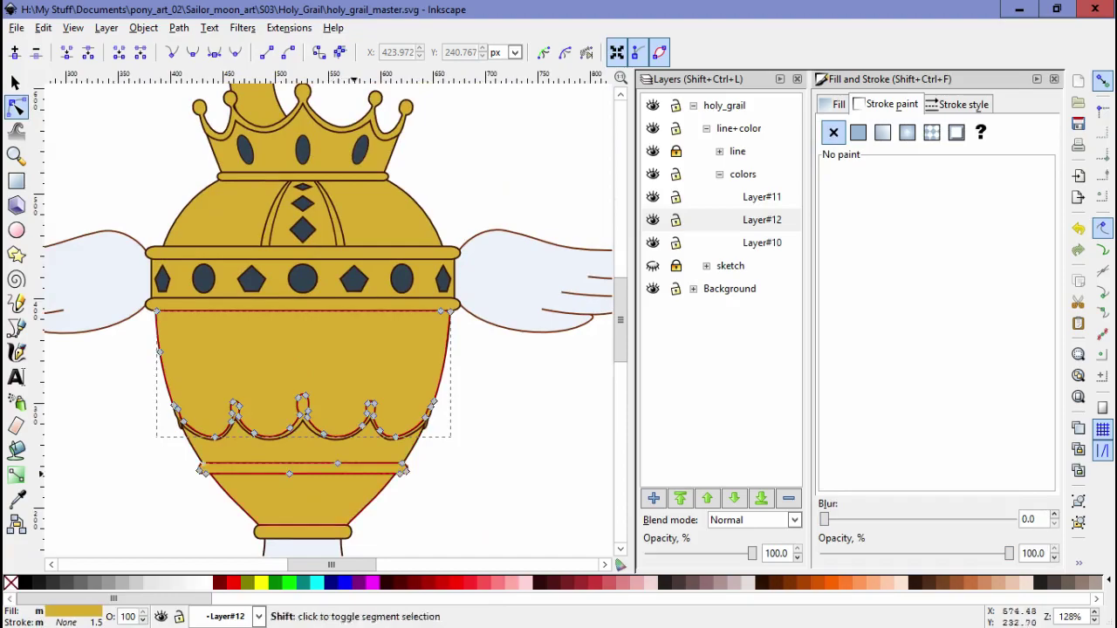
Step: Try merging the cup's dome and body fills into one path with a gold-to-dark-gold radial gradient
key(alt+p)
key(Down)
key(Down)
key(Down)
click(839, 104)
click(931, 131)
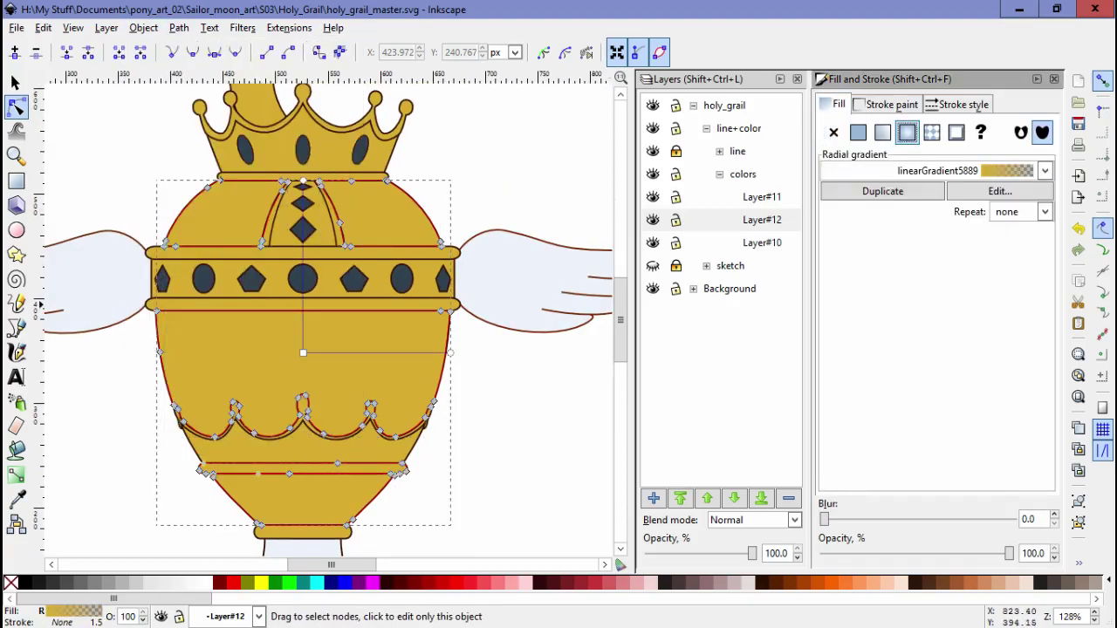
drag(556, 384, 556, 391)
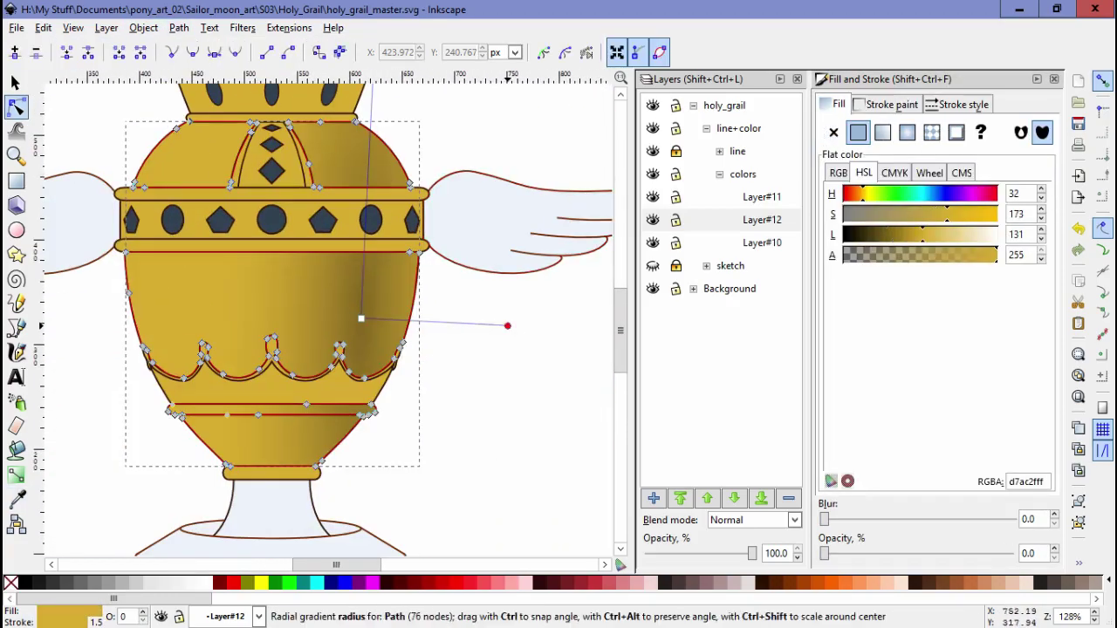
scroll(366, 320, down, 1)
key(ctrl+z)
key(ctrl+z)
scroll(349, 367, up, 2)
Step: Change the two dome panels on either side of the jewelled strap from gold to pale blue-white
click(326, 419)
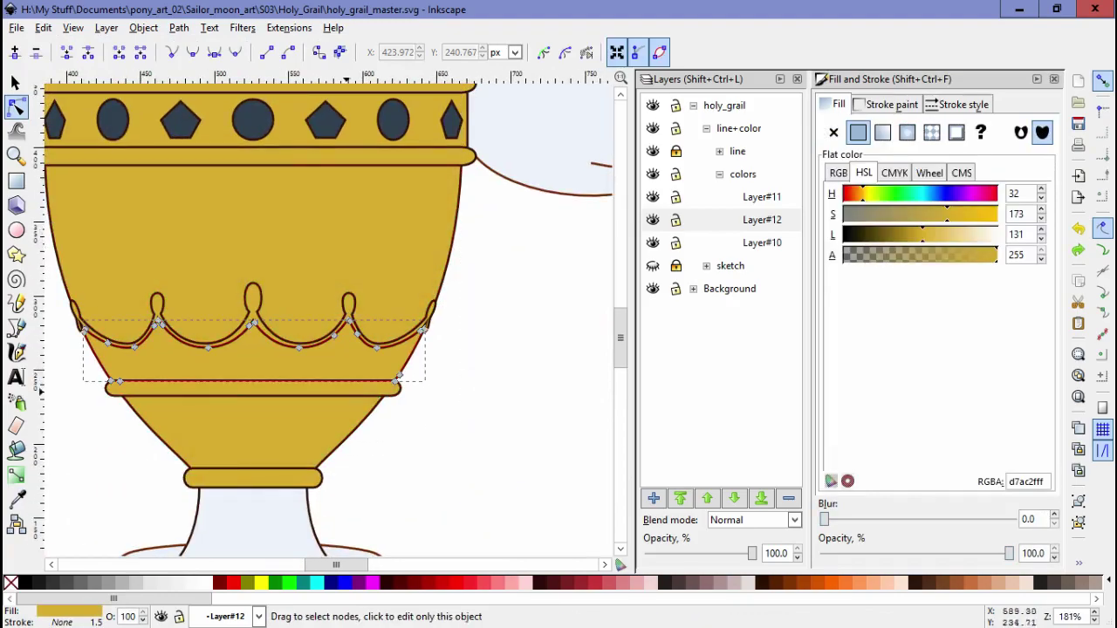
scroll(326, 349, up, 5)
scroll(471, 349, up, 2)
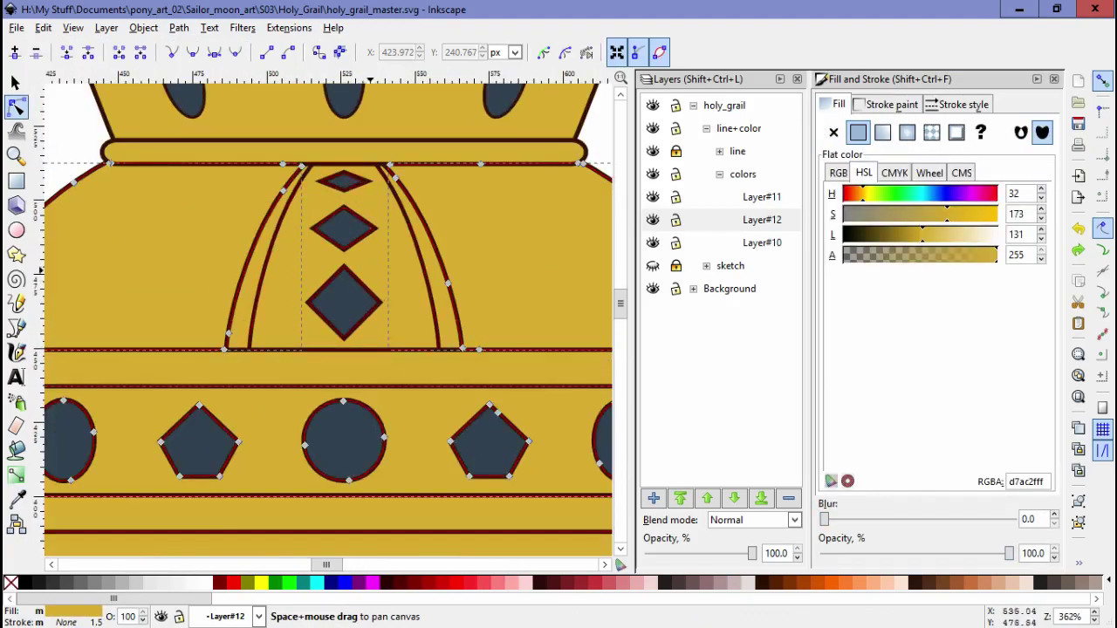
scroll(392, 308, down, 2)
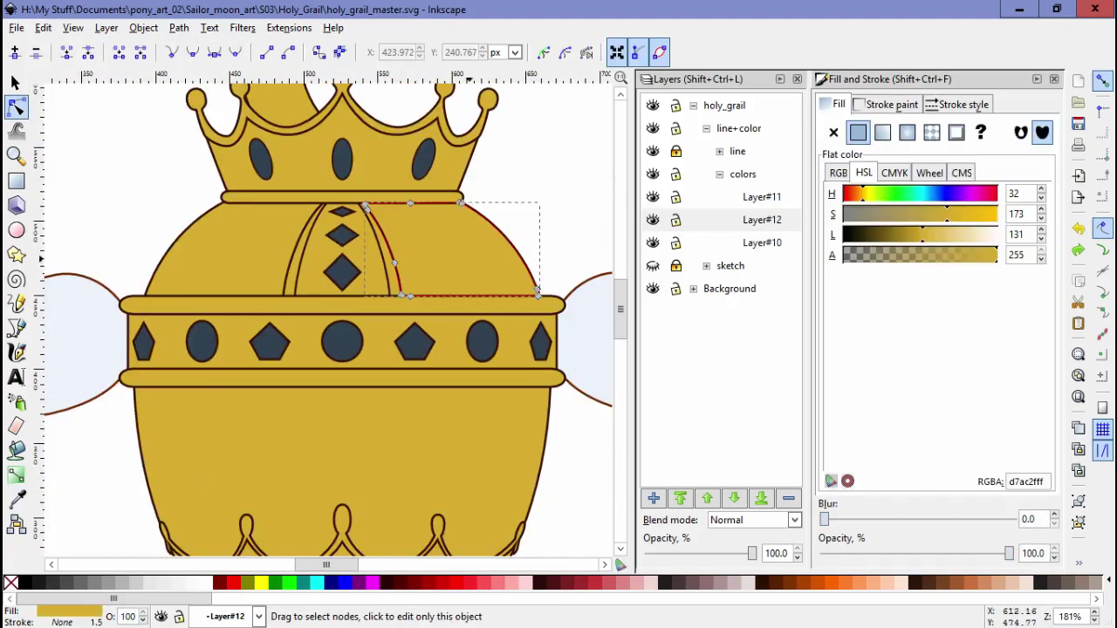
key(Escape)
scroll(349, 349, down, 2)
scroll(349, 349, up, 2)
scroll(349, 349, down, 4)
Step: Unite the fills of the jewelled band, cup body, section below the scalloped trim and tapered bottom into one path
click(323, 288)
shift+click(323, 427)
shift+click(380, 476)
scroll(331, 349, up, 3)
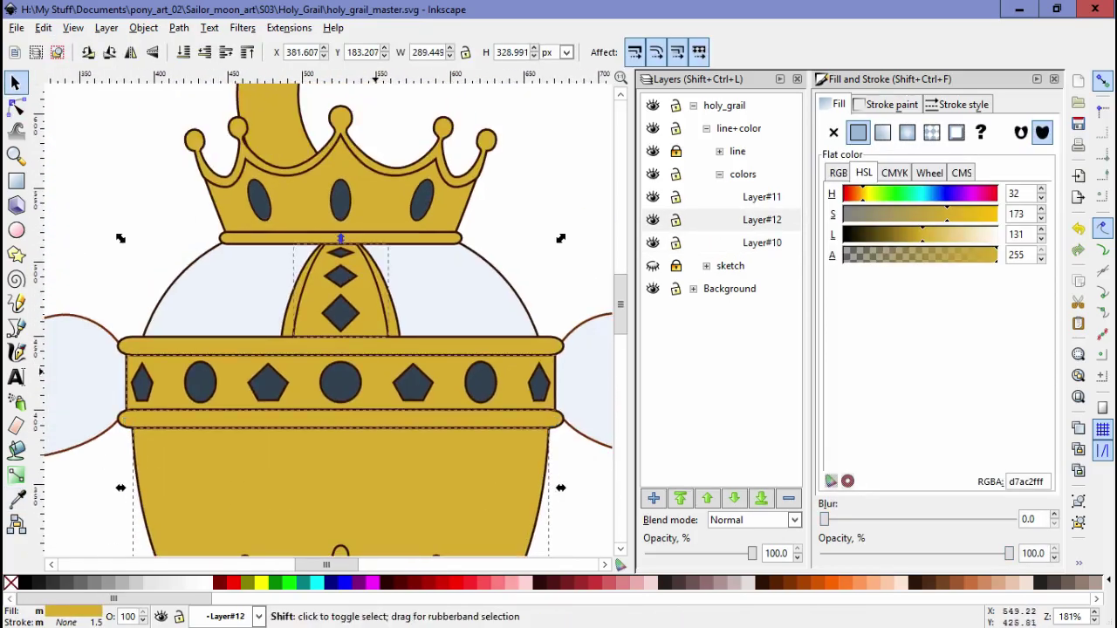
key(Escape)
click(262, 262)
scroll(332, 349, down, 3)
scroll(331, 349, down, 2)
click(179, 28)
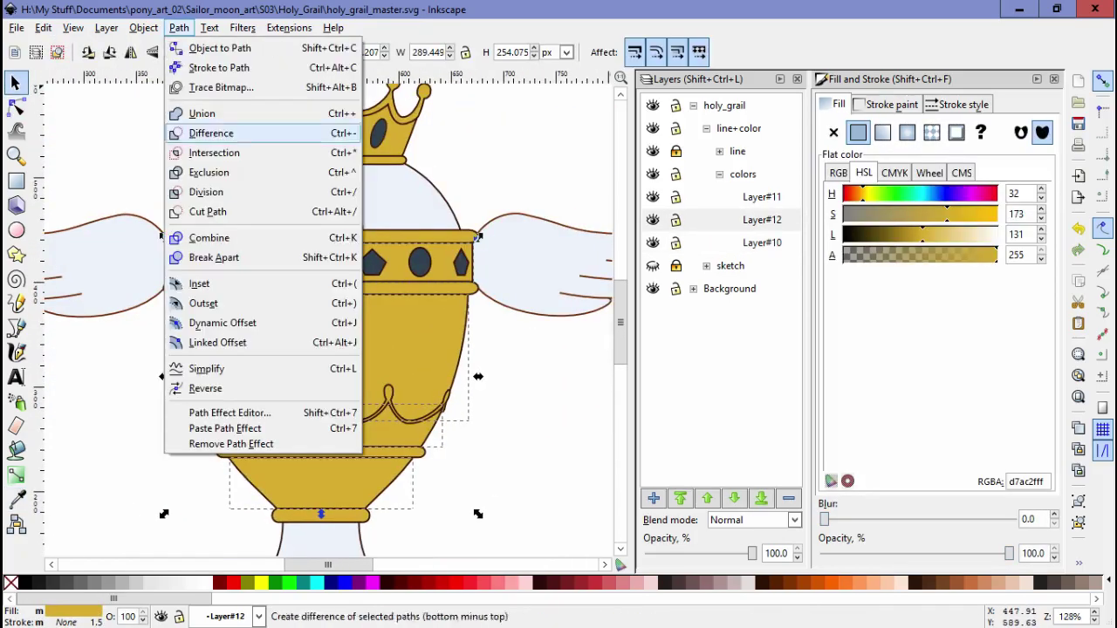
click(200, 110)
Step: Shade the united cup path with a radial gradient from dark gold 816521 to transparent gold d7ac2f, stretched along the cup's right side
click(907, 132)
key(g)
key(d)
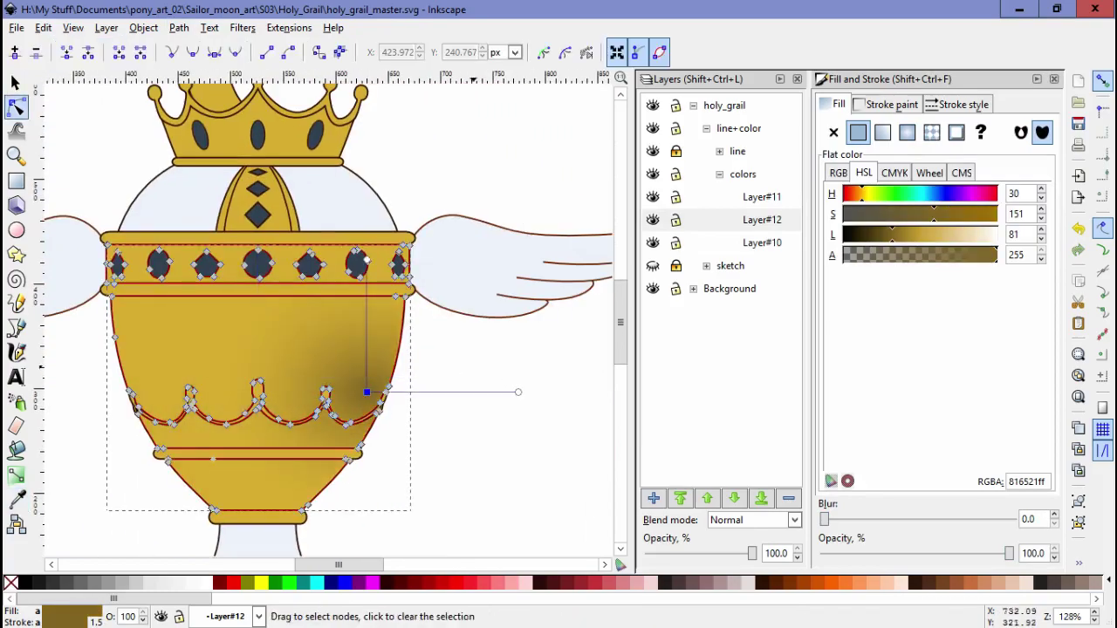
scroll(332, 314, down, 2)
drag(366, 257, 410, 151)
scroll(331, 314, up, 5)
scroll(463, 480, down, 3)
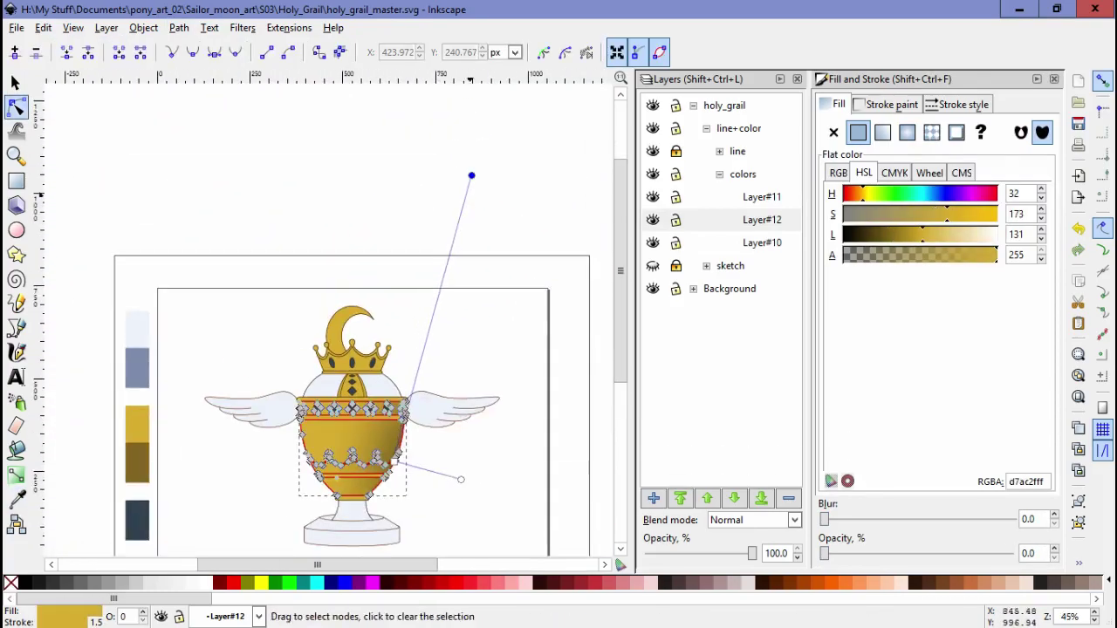
key(Escape)
scroll(360, 431, up, 3)
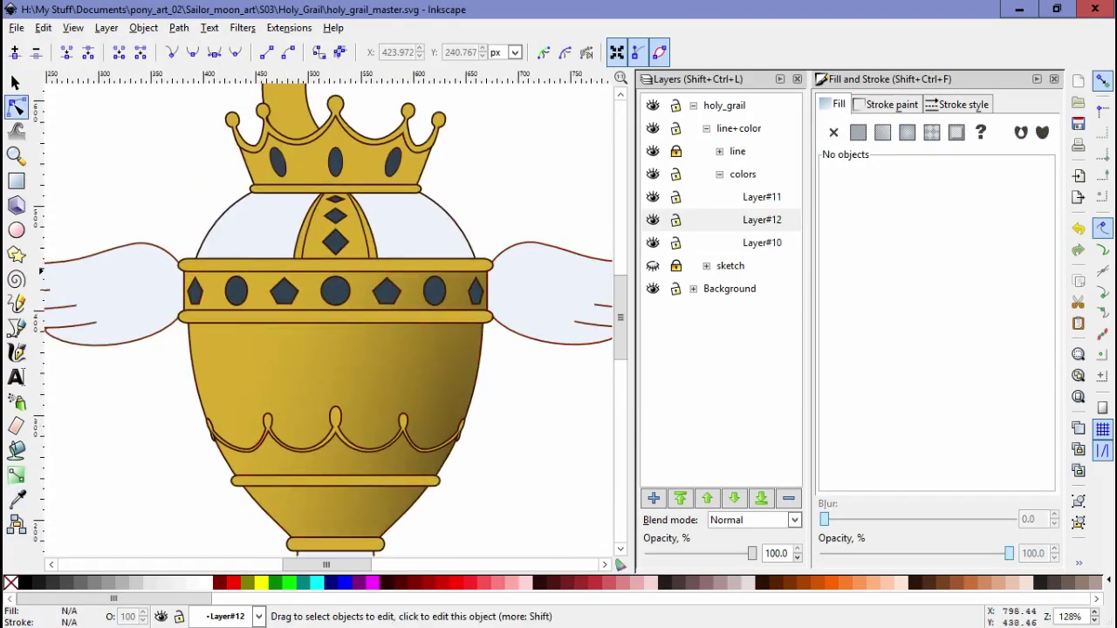
Step: Select the remaining gold rim, strap and crown fills for shading and add another layer above the cup gradient's layer
click(375, 331)
ctrl+scroll(332, 314, up, 2)
scroll(332, 314, up, 5)
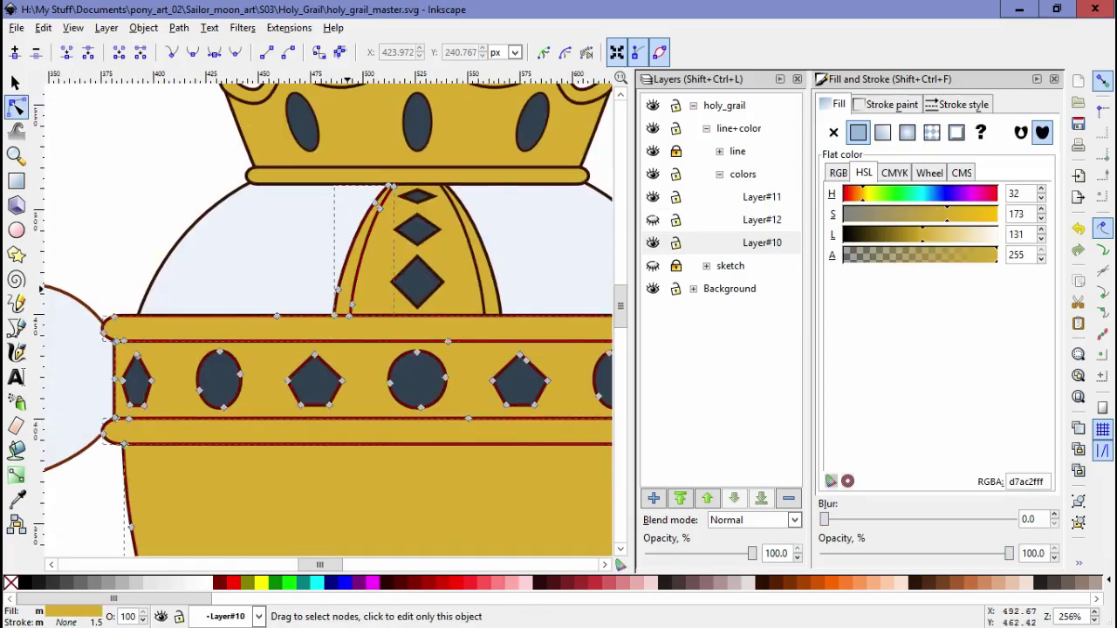
key(ctrl+shift+n)
key(Return)
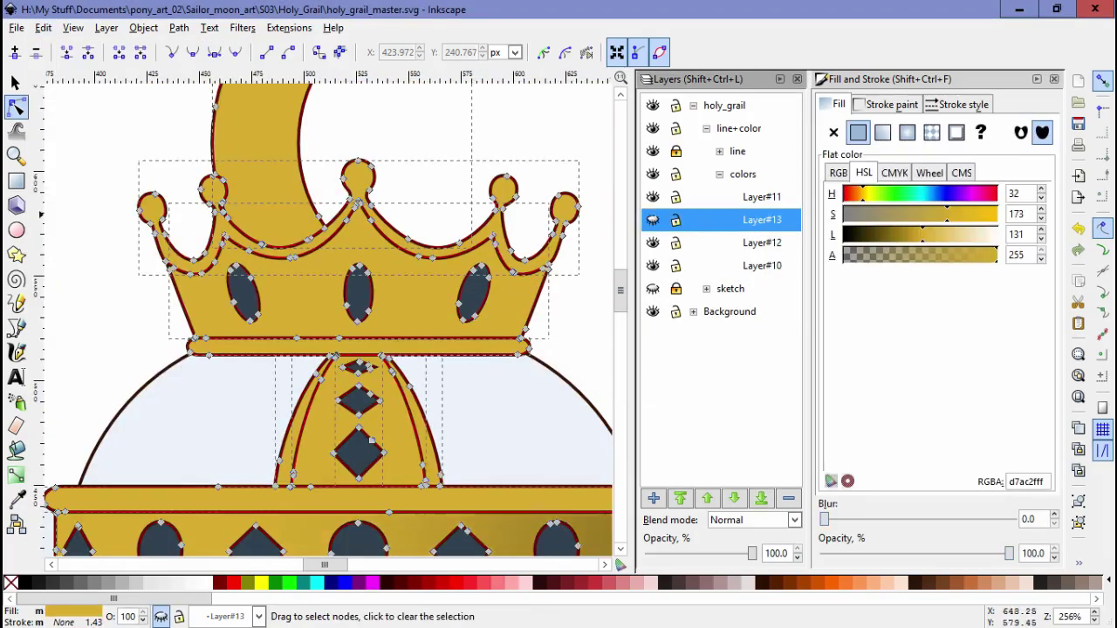
Step: Shade the small ring above the stem with a radial gradient centred on dark gold 816521, fading out to transparent
scroll(331, 314, down, 3)
scroll(332, 314, up, 2)
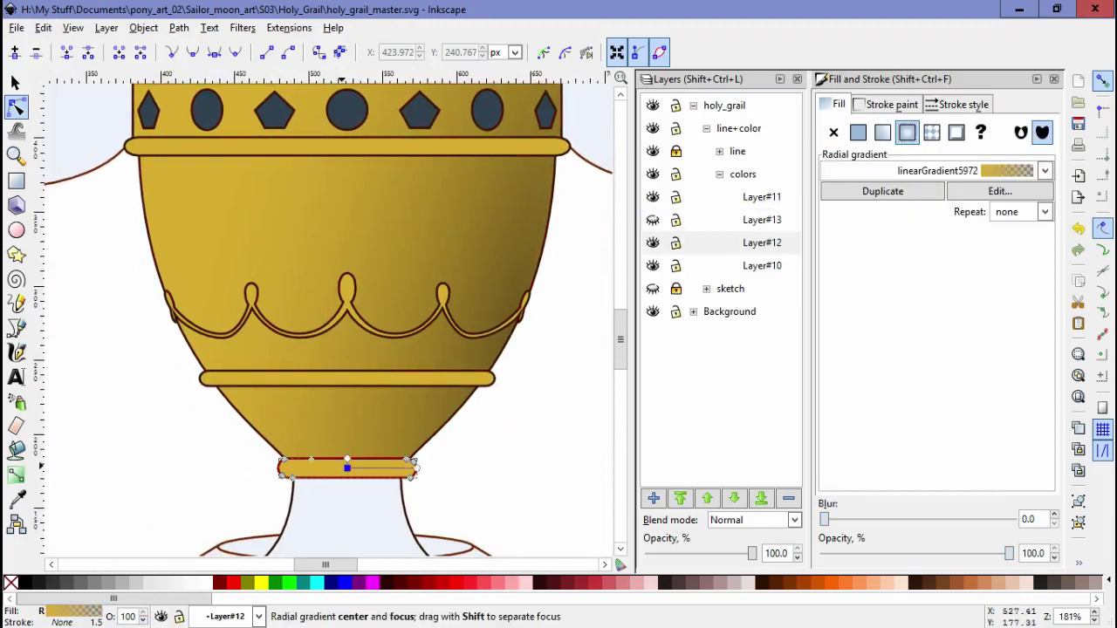
scroll(262, 366, up, 2)
scroll(323, 314, up, 1)
scroll(323, 315, left, 2)
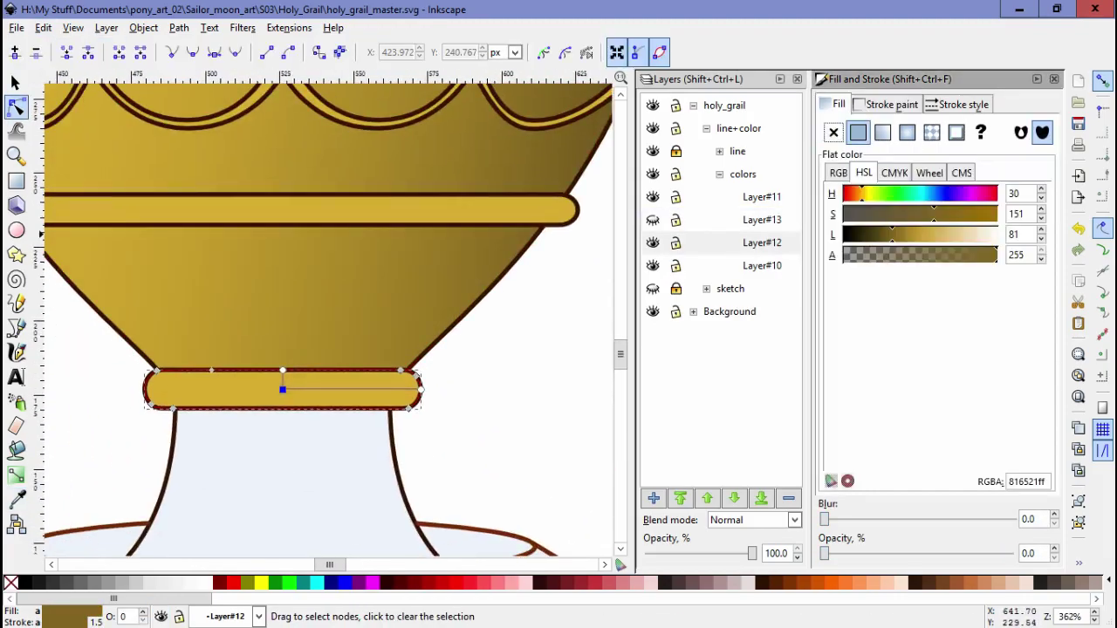
key(Escape)
Step: Shade the ring below the scalloped trim with a dark-gold radial gradient fading to transparent gold d7ac2f, centred toward its lower right
scroll(327, 314, up, 3)
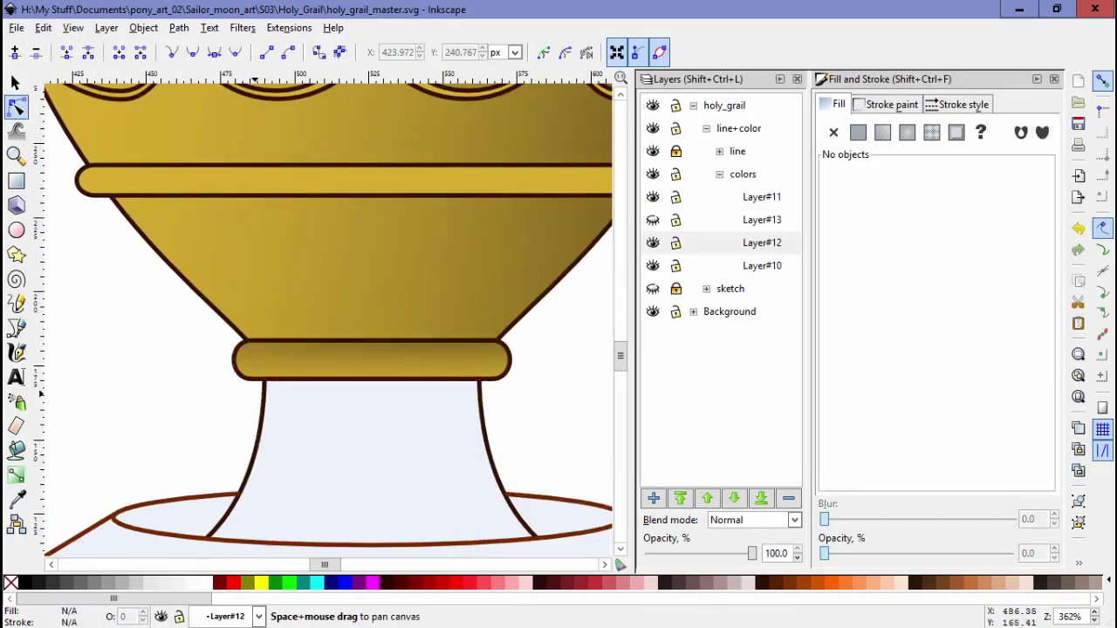
scroll(328, 314, left, 1)
click(349, 314)
click(308, 312)
scroll(327, 314, up, 2)
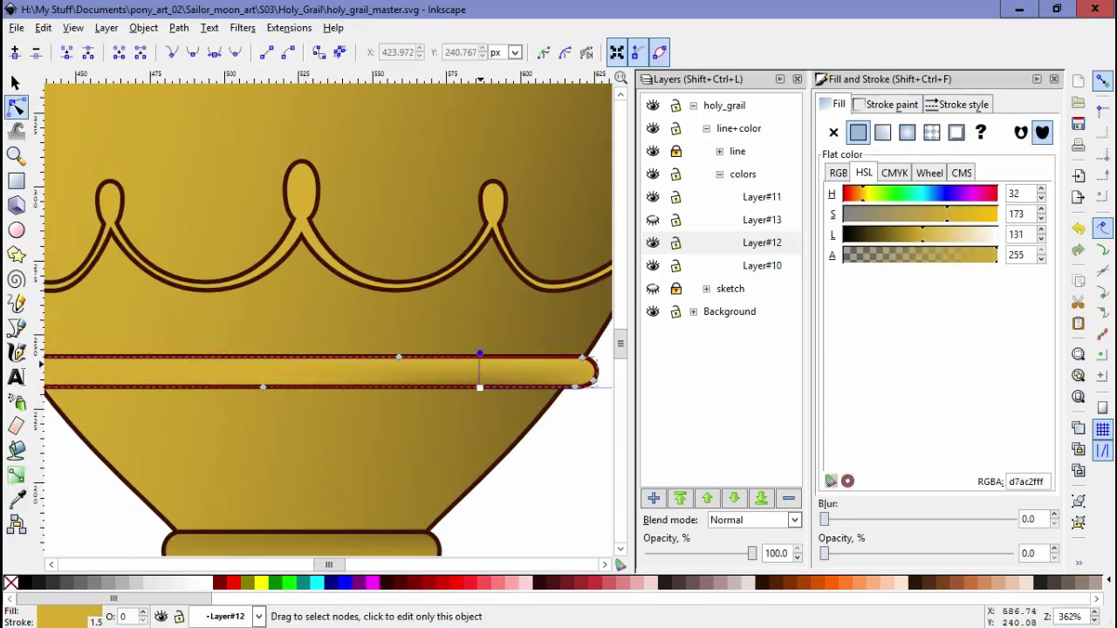
scroll(349, 366, down, 4)
key(Escape)
Step: Recolour the scalloped trim around the cup with flat dark gold 816521
scroll(349, 367, up, 3)
click(384, 361)
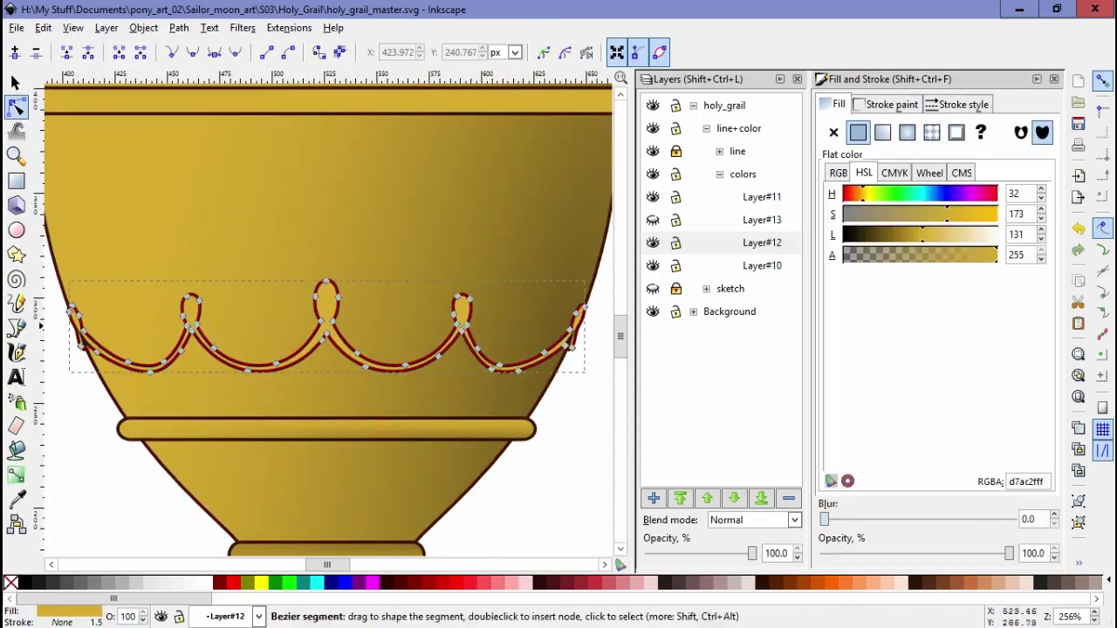
key(d)
scroll(323, 417, up, 5)
scroll(332, 393, down, 6)
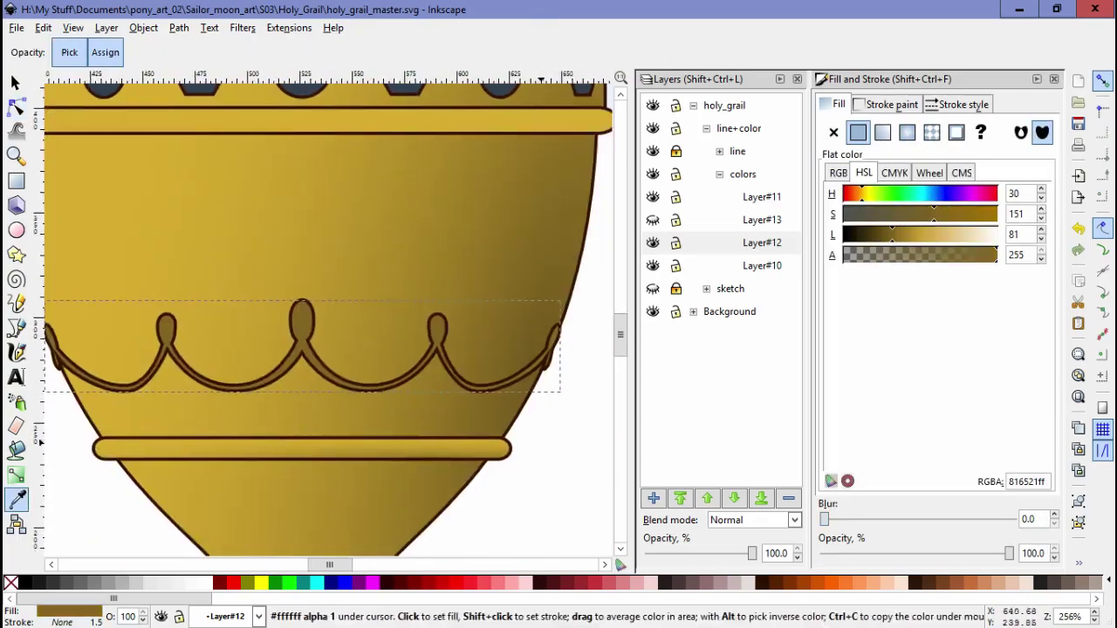
key(n)
scroll(349, 358, up, 2)
key(Escape)
Step: Shade the rim below the jewelled band with a radial gradient using dark gold 816521 and gold d7ac2f
click(306, 361)
key(d)
scroll(305, 349, up, 5)
click(305, 349)
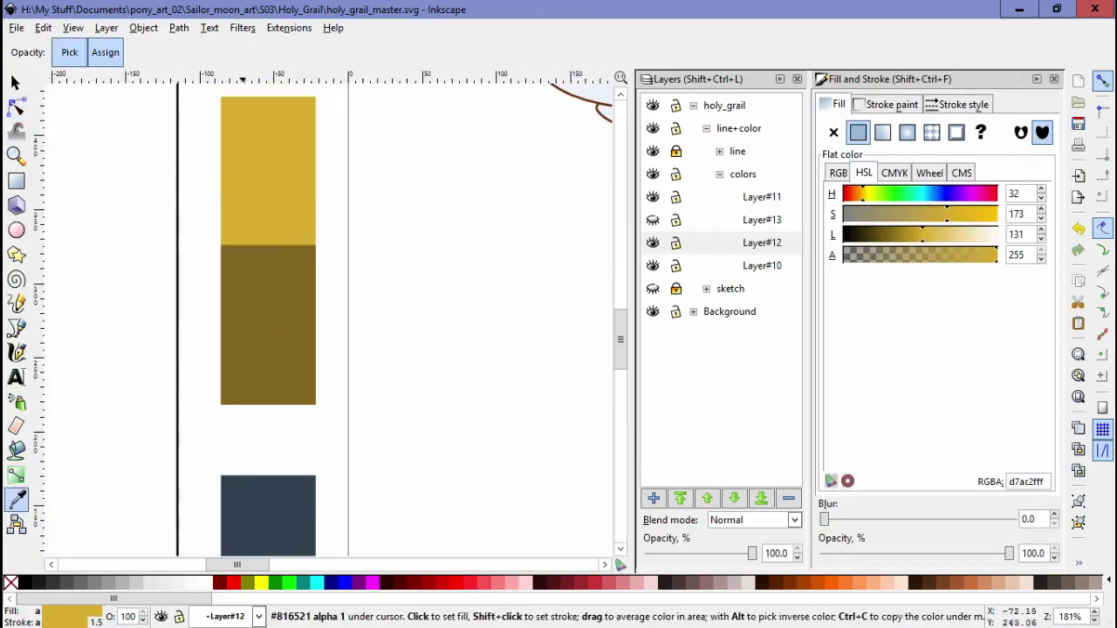
scroll(306, 349, down, 5)
scroll(332, 315, down, 3)
key(Escape)
scroll(332, 314, up, 3)
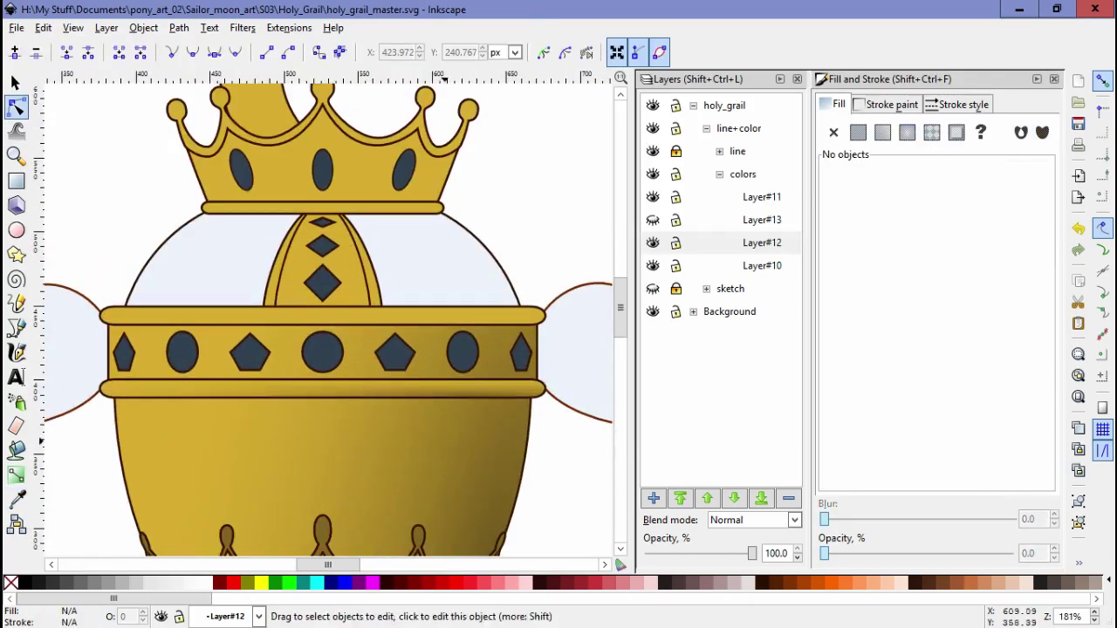
Step: Shade the rim above the jewelled band with a radial gradient centred on dark gold 816521
click(322, 316)
click(907, 132)
scroll(332, 314, left, 3)
key(ctrl+z)
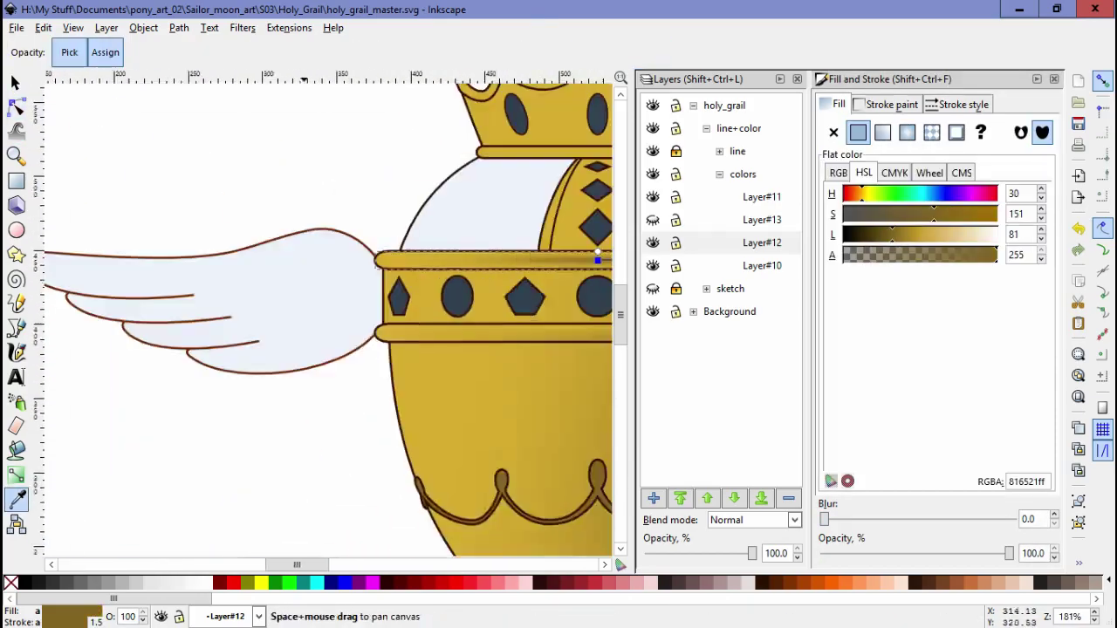
scroll(332, 314, up, 3)
scroll(331, 314, down, 5)
key(Escape)
Step: Shade the dome strap's central panel with a radial gradient, placing its dark gold 816521 centre at the lower right
scroll(349, 349, up, 5)
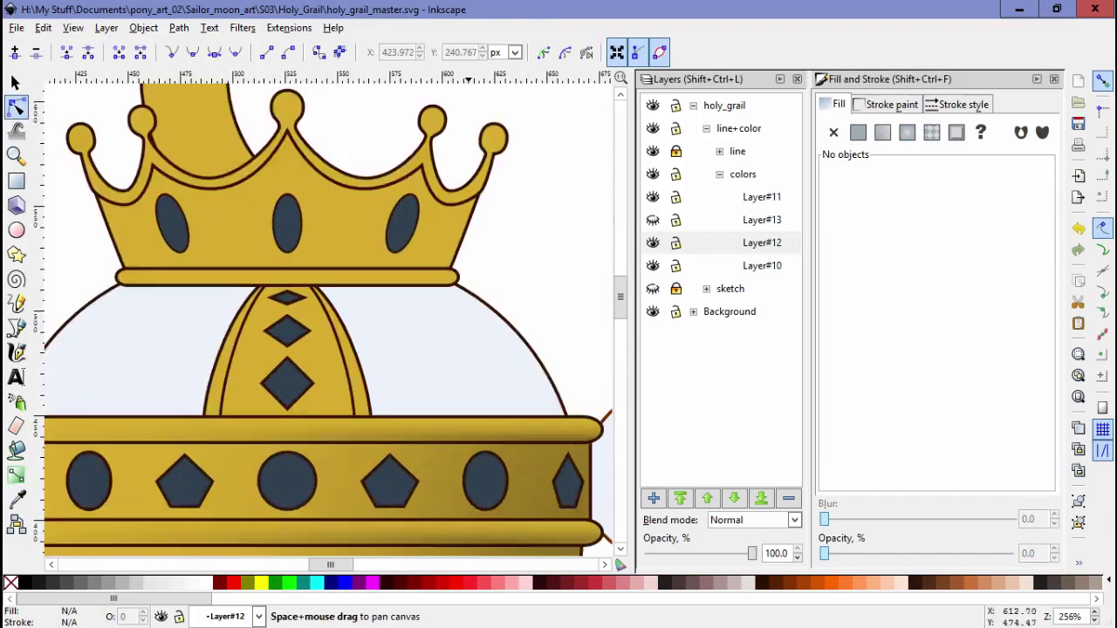
click(362, 315)
click(472, 445)
scroll(472, 445, down, 5)
key(d)
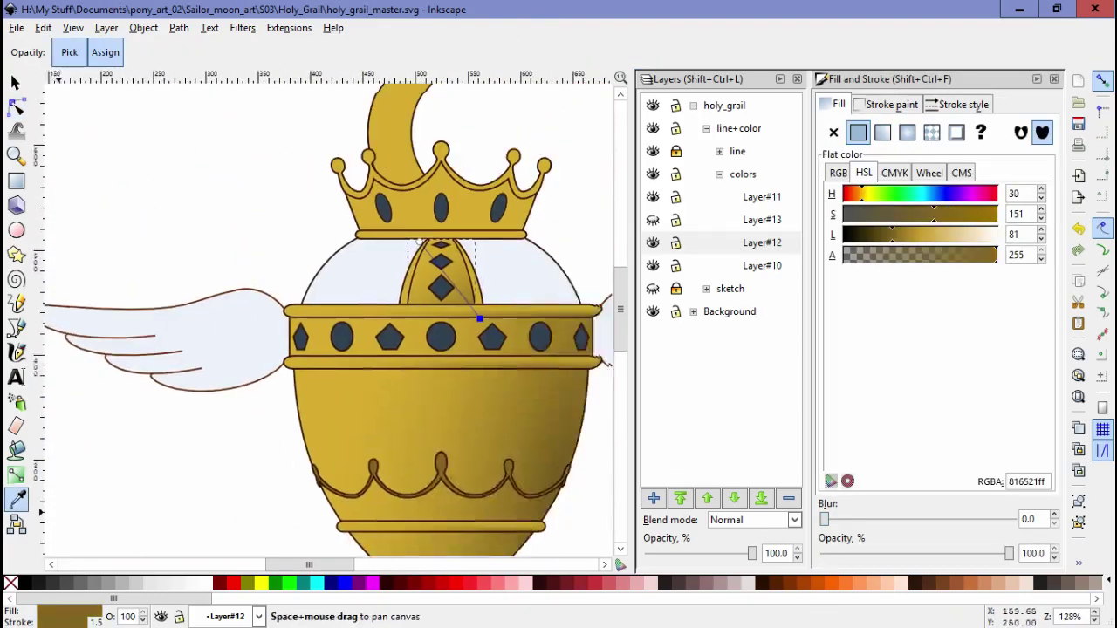
scroll(392, 341, up, 5)
key(g)
key(Escape)
key(n)
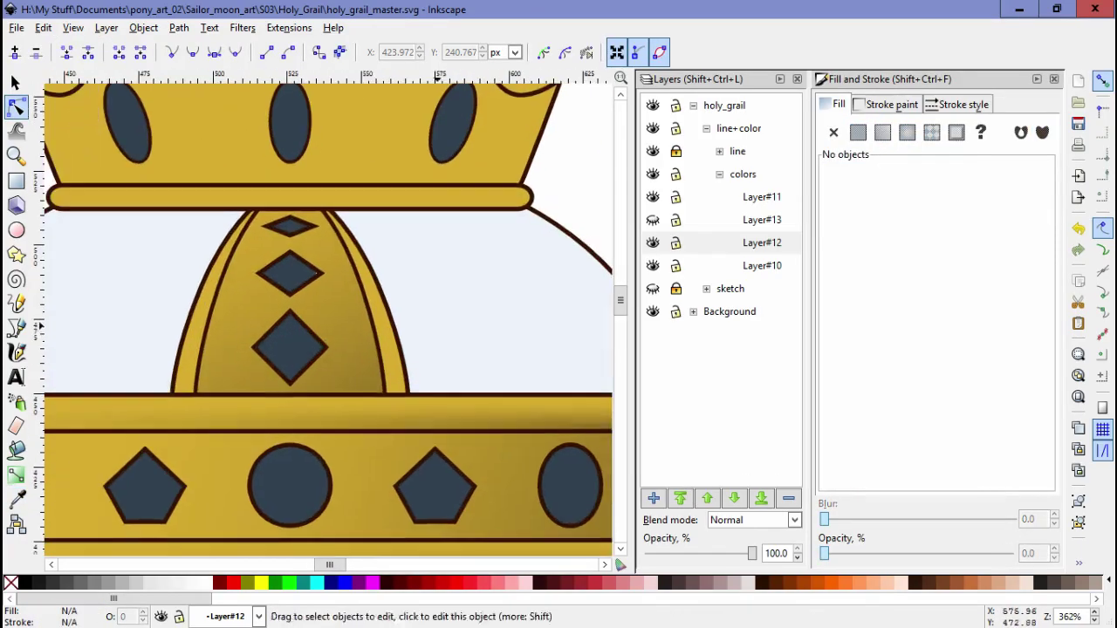
Step: Shade the two curved side pieces of the dome strap with a gradient using dark gold 816521
click(381, 345)
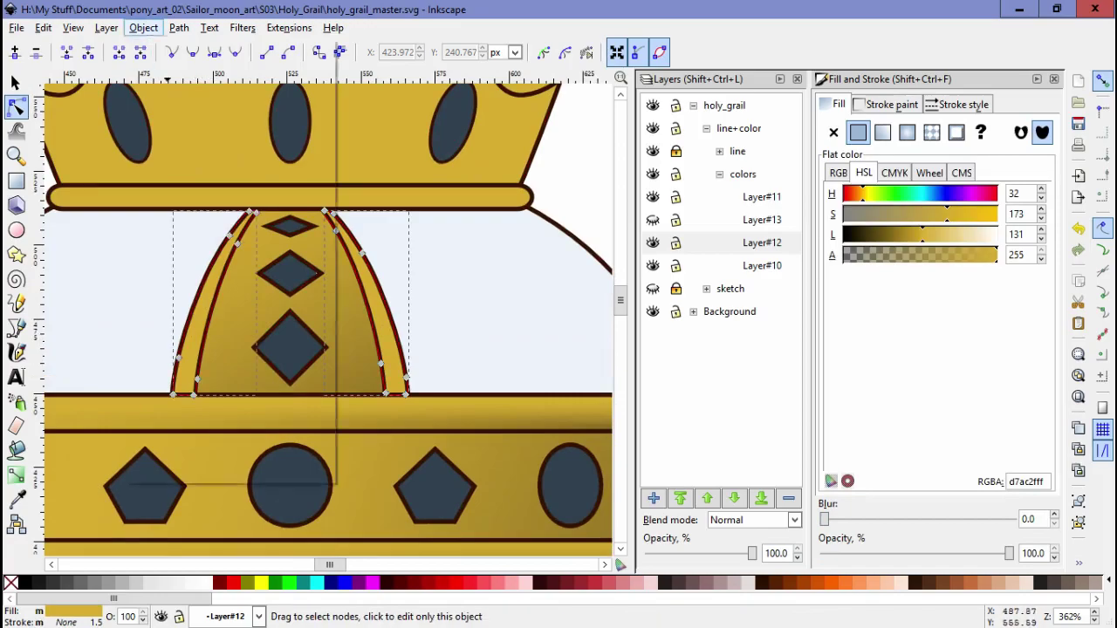
key(space)
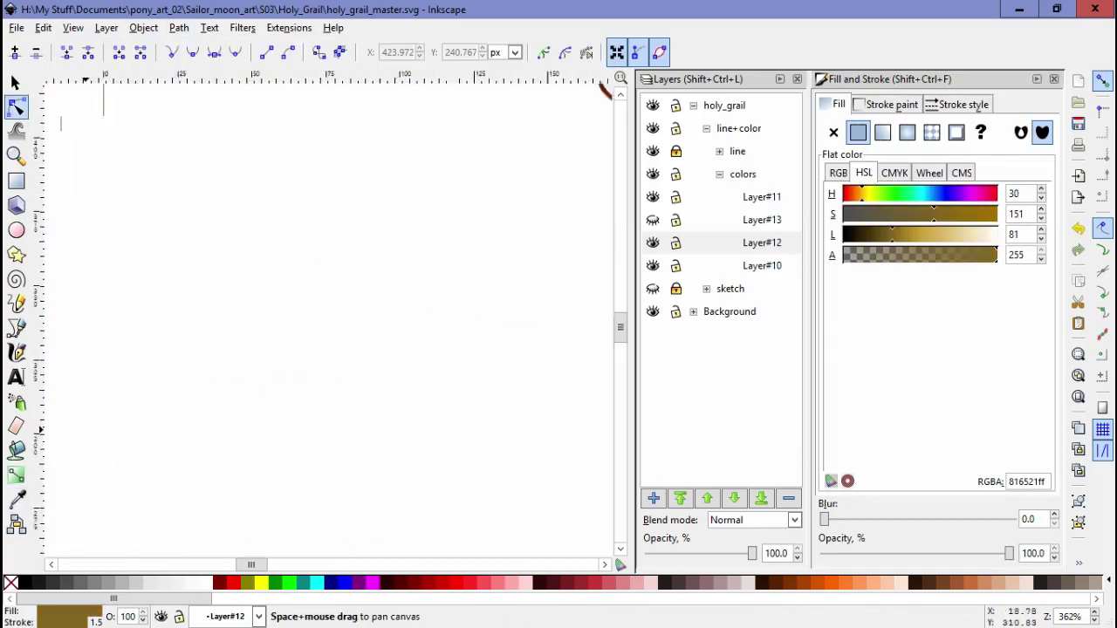
key(grave)
key(grave)
key(grave)
key(grave)
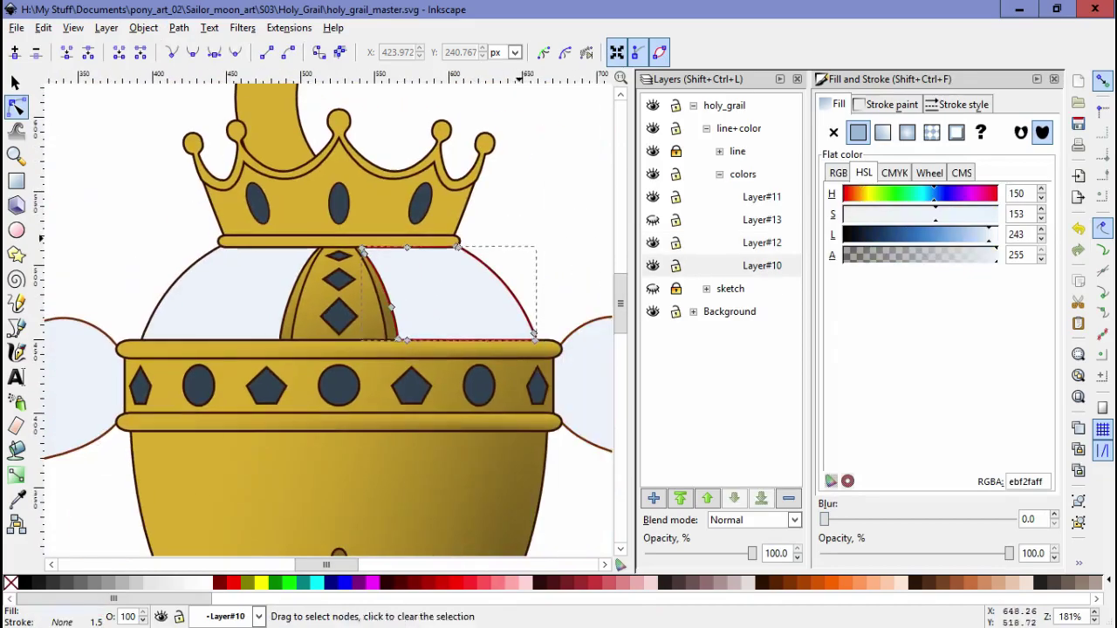
Step: Shade the crown's base band with a radial gradient centred on dark gold 816521
key(grave)
key(grave)
key(grave)
key(grave)
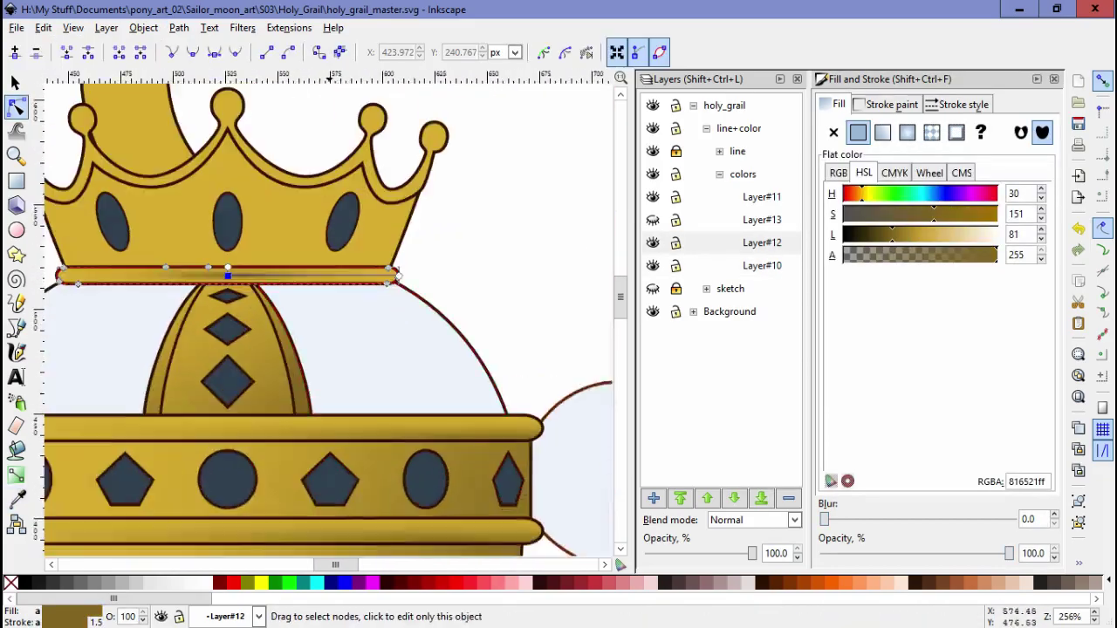
key(grave)
key(grave)
key(grave)
key(grave)
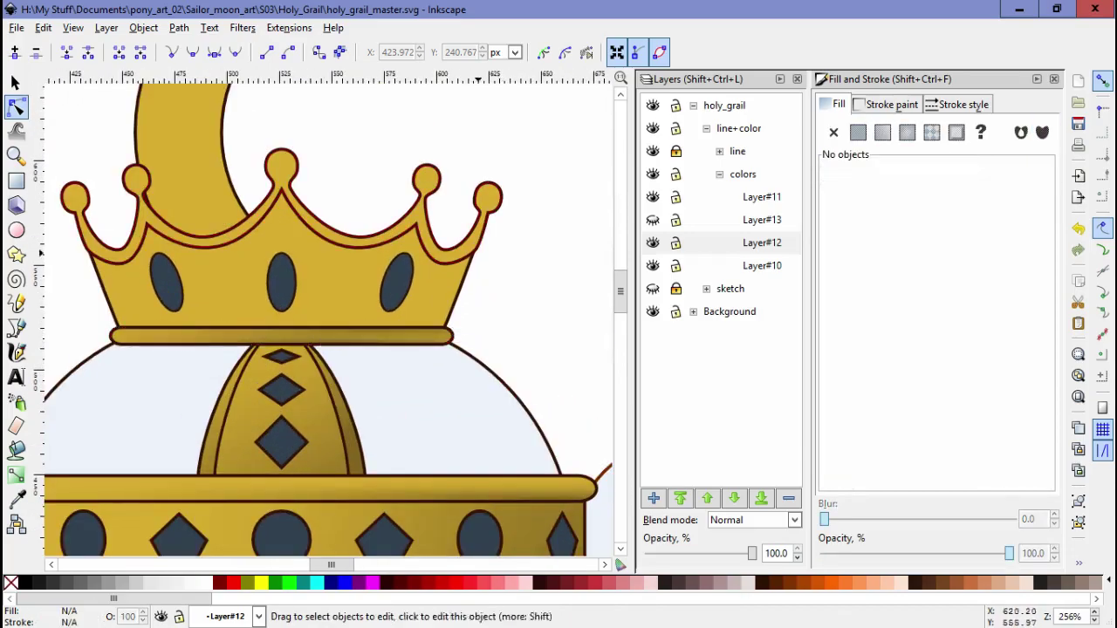
Step: Shade the crown's jewelled body with a gradient running from gold to dark gold 816521 at its right side
key(grave)
key(grave)
key(grave)
key(grave)
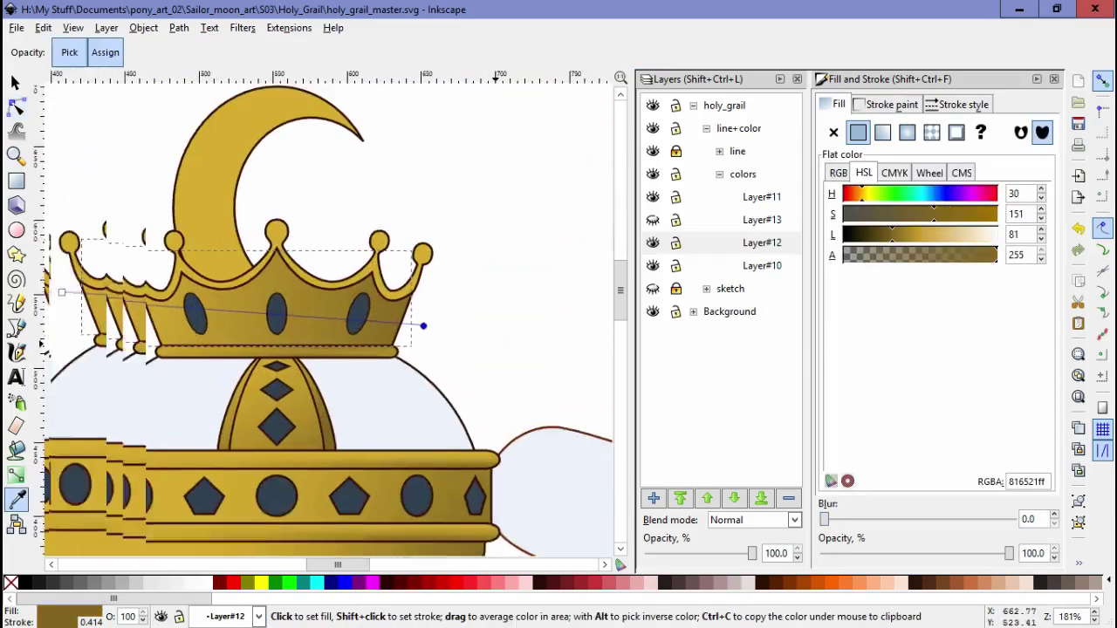
key(grave)
key(n)
key(Escape)
Step: Apply a radial gradient to the crown's pointed upper trim and its ball tips
key(grave)
key(grave)
key(grave)
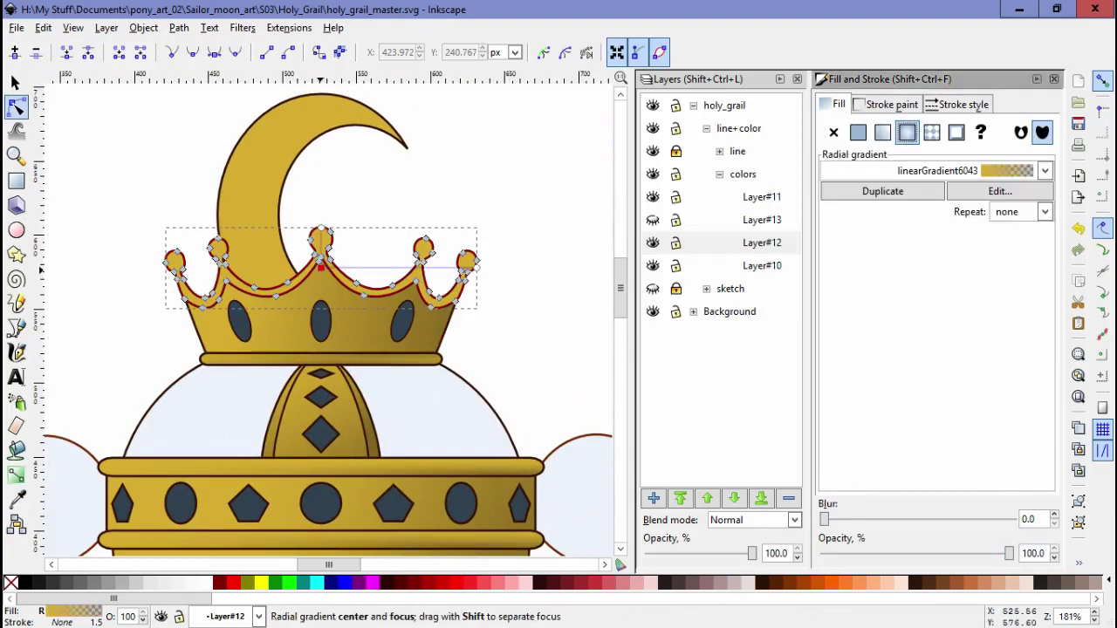
key(Escape)
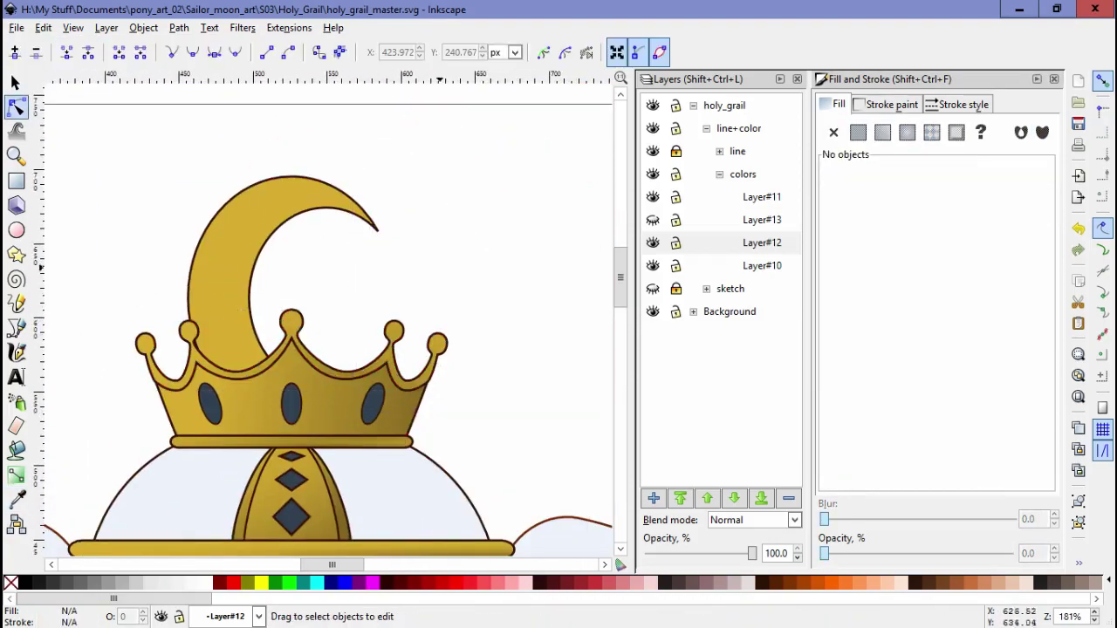
Step: Shade the crescent moon above the crown with a radial gradient running out to gold d7ac2f
key(grave)
key(grave)
key(grave)
key(grave)
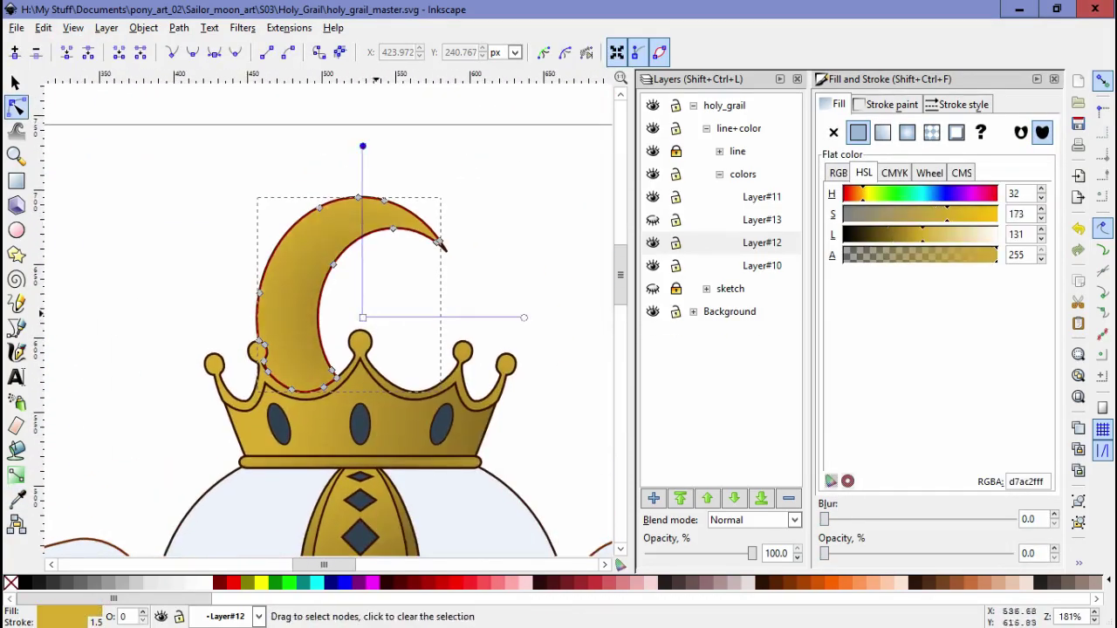
key(grave)
key(grave)
key(grave)
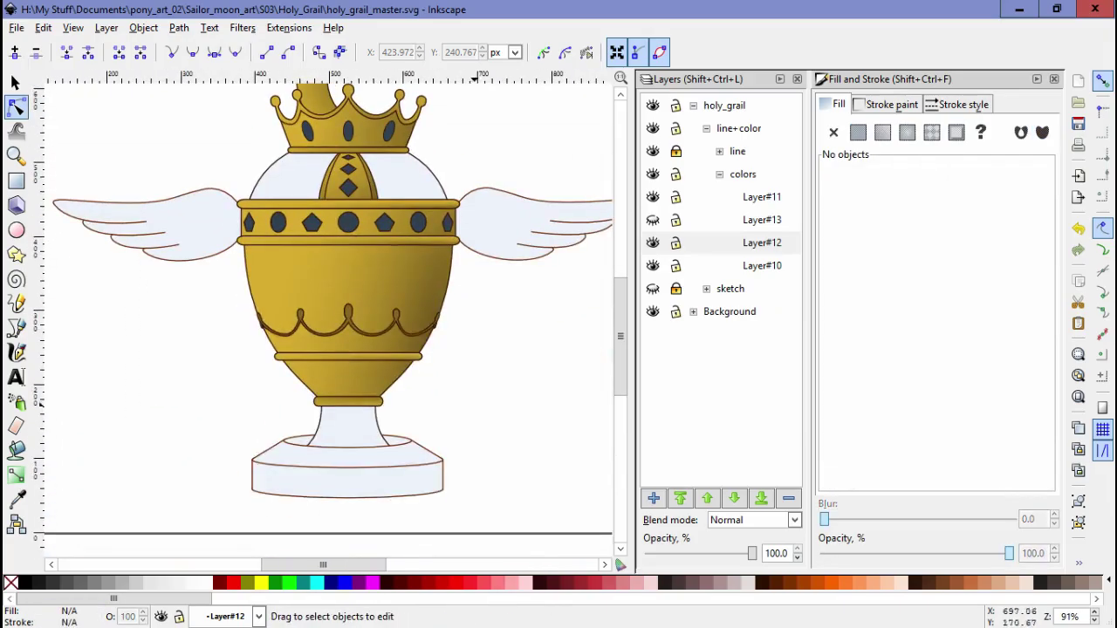
Step: Add a new layer directly above Layer#10 and copy the pale wing, dome and base shapes onto it
key(grave)
key(grave)
key(grave)
key(grave)
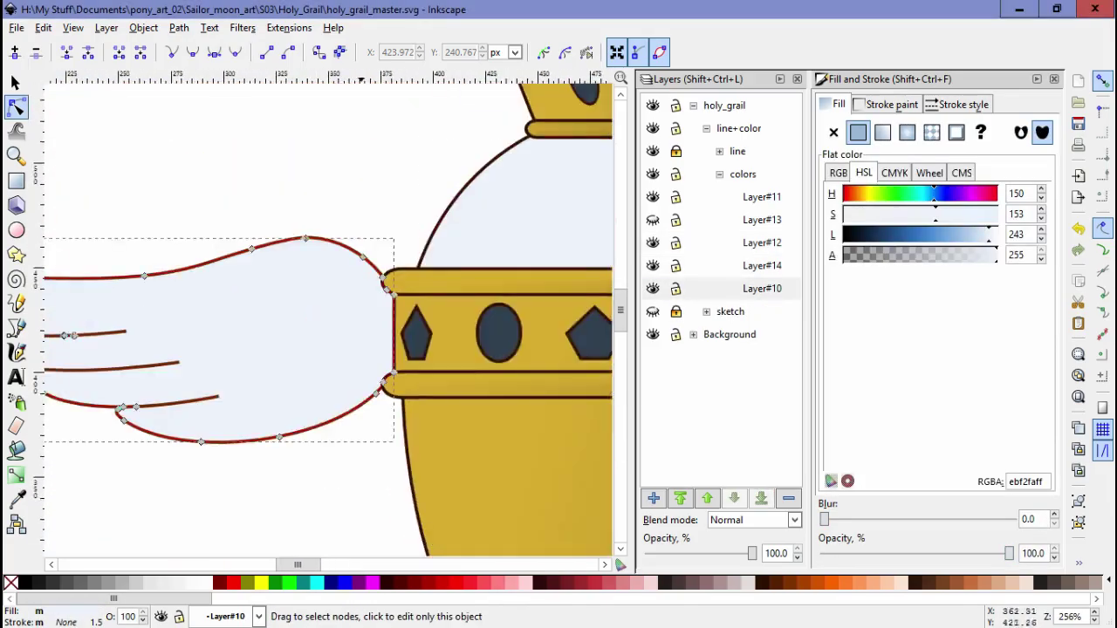
key(Escape)
Step: Shade the base's recessed ellipse with a radial gradient and the goblet's stem with a slate-blue linear gradient
key(grave)
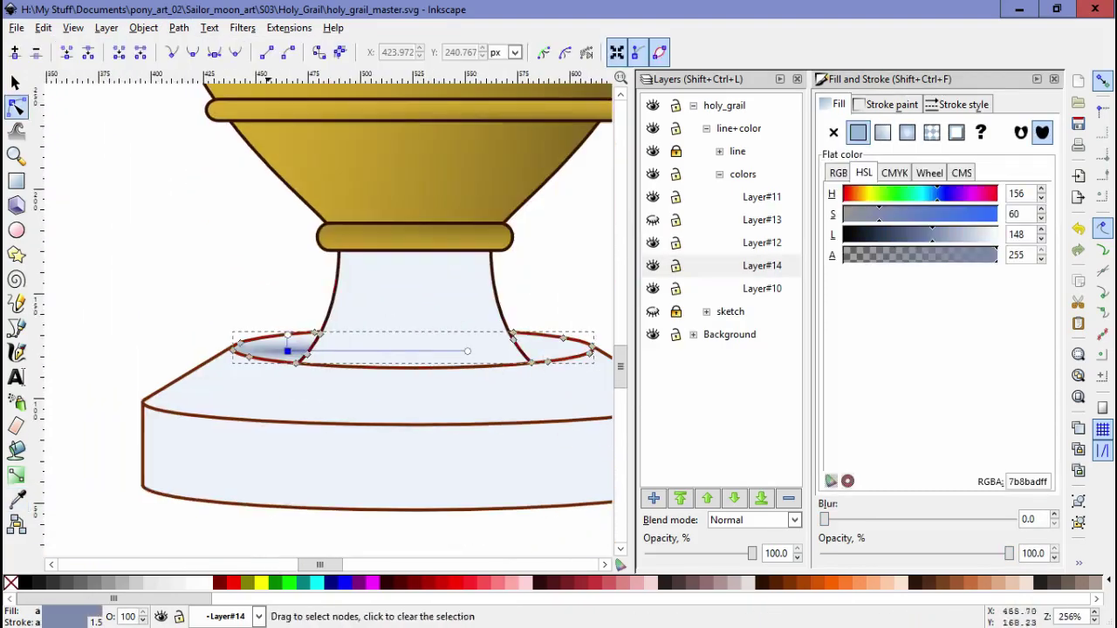
drag(417, 337, 584, 339)
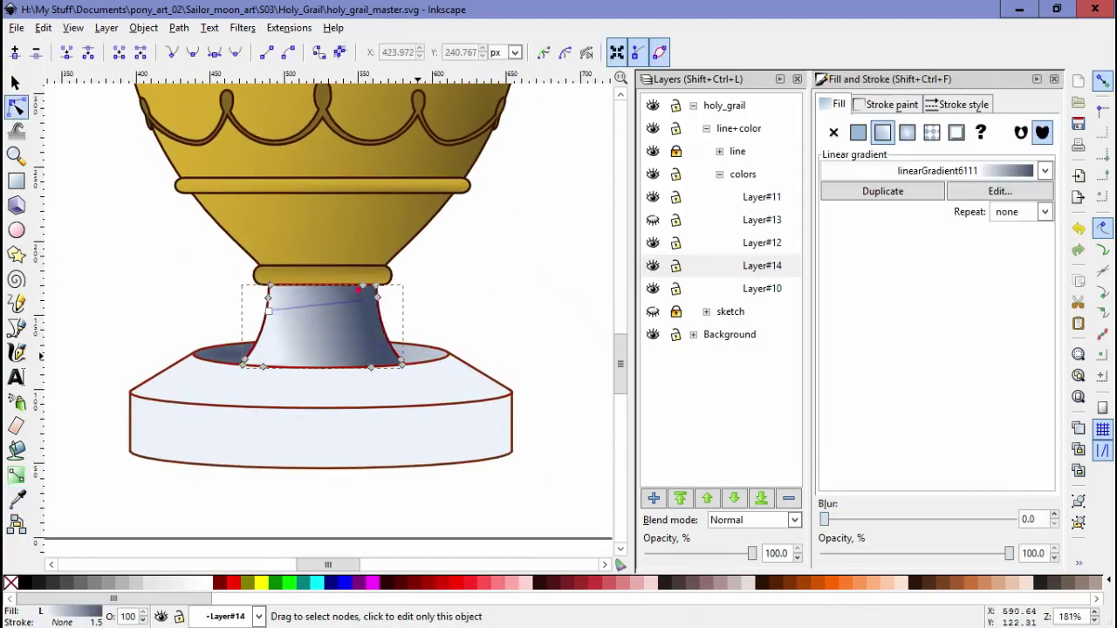
Step: Shade the base's sloped top and its side band with linear gradients from pale ebf2fa to slate blue
key(ctrl+v)
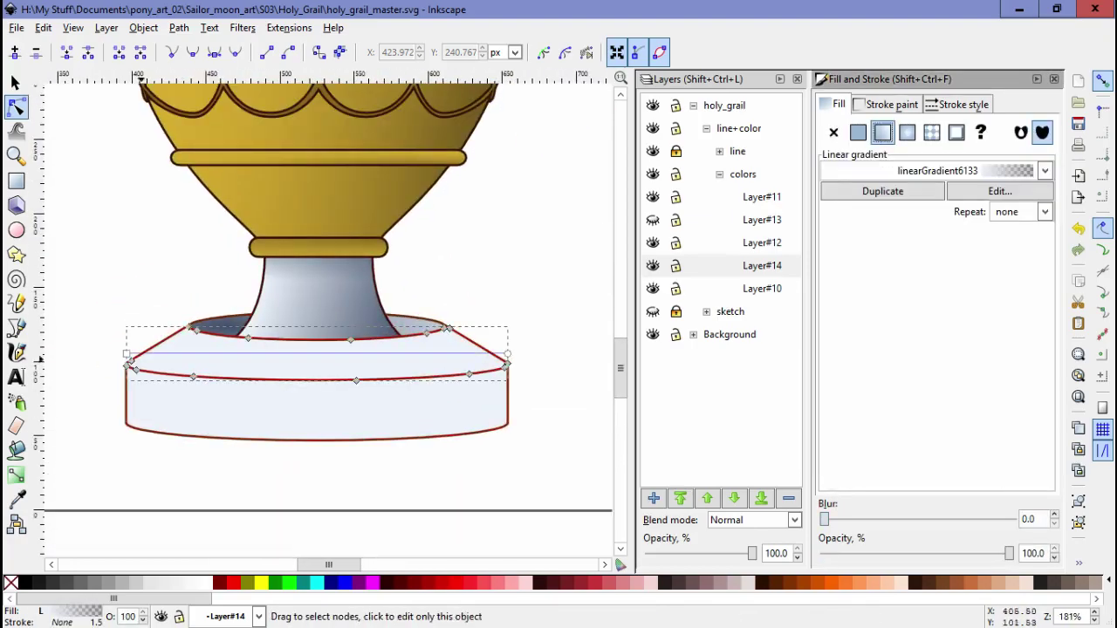
click(126, 353)
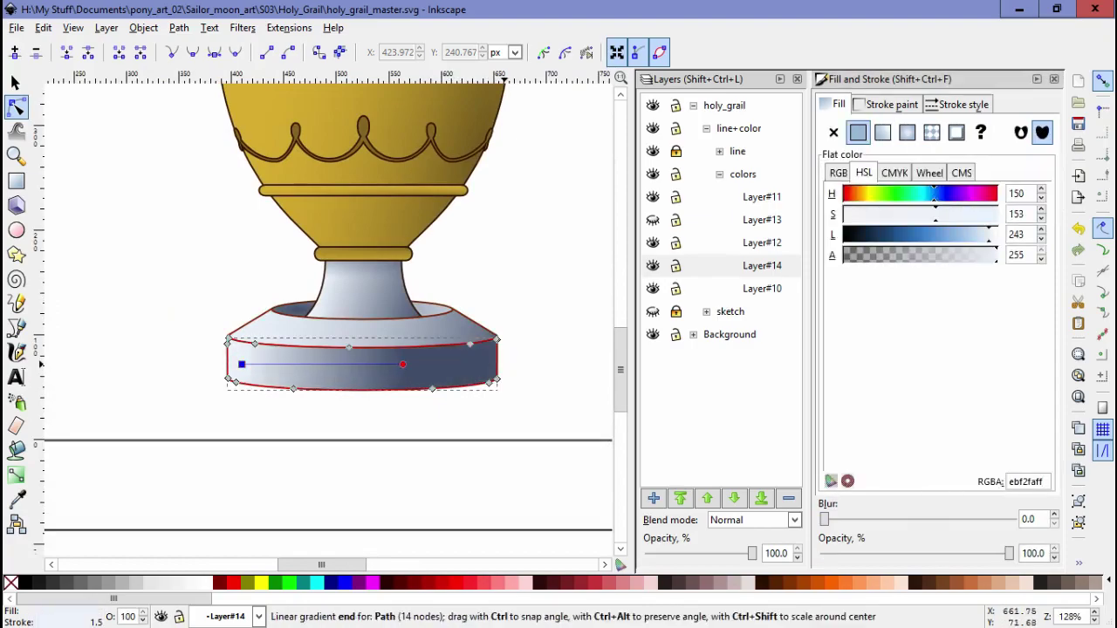
Step: Shade both wings with linear gradients from pale blue to slate 414e69
drag(367, 122, 402, 541)
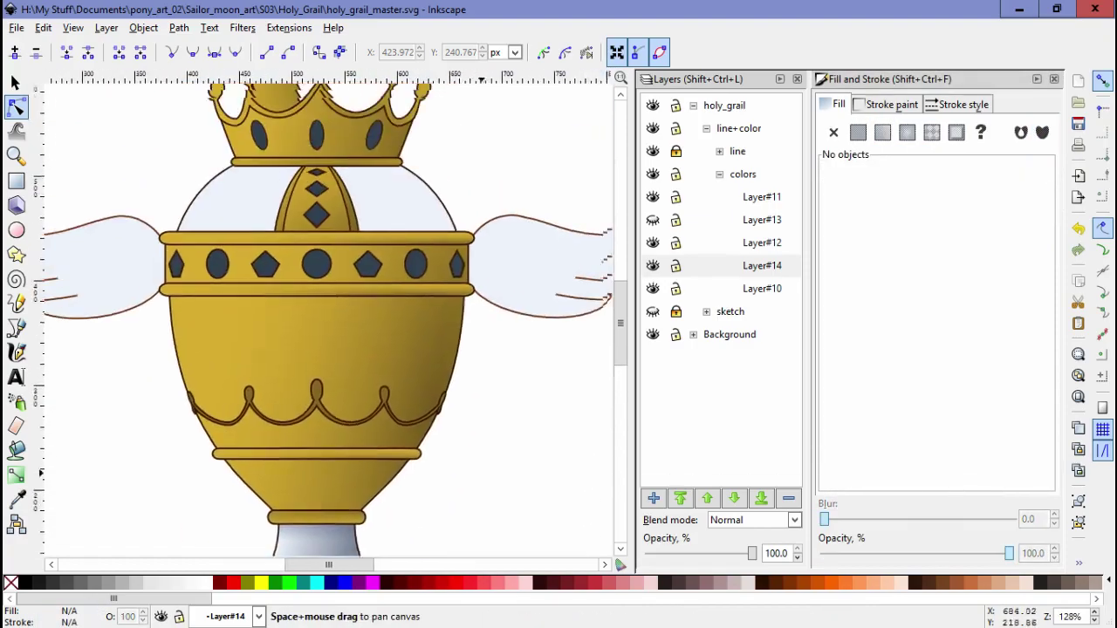
click(474, 279)
drag(474, 279, 325, 297)
click(469, 317)
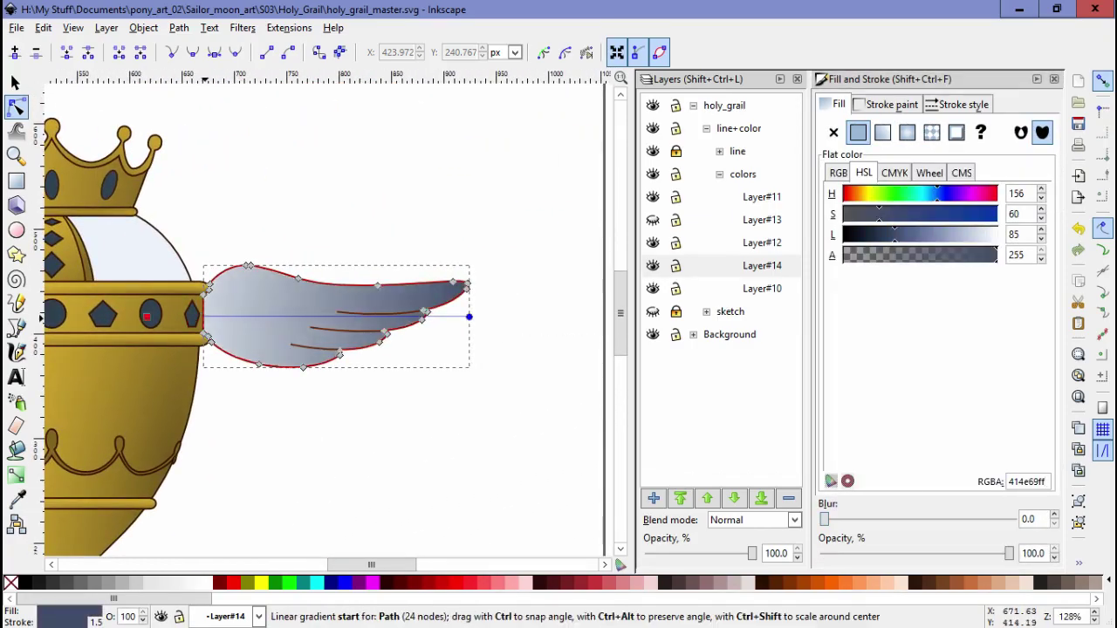
drag(218, 314, 591, 353)
click(262, 358)
Step: Combine the dome's two pale halves and shade them with a slate-blue radial gradient centred towards the dome's right side
click(377, 354)
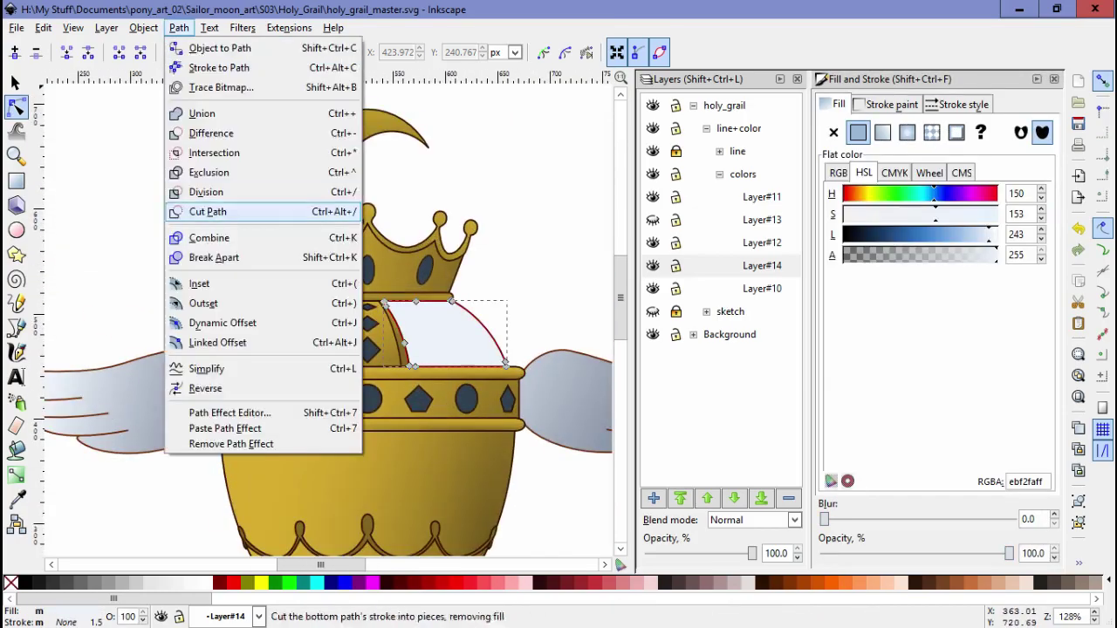
key(Escape)
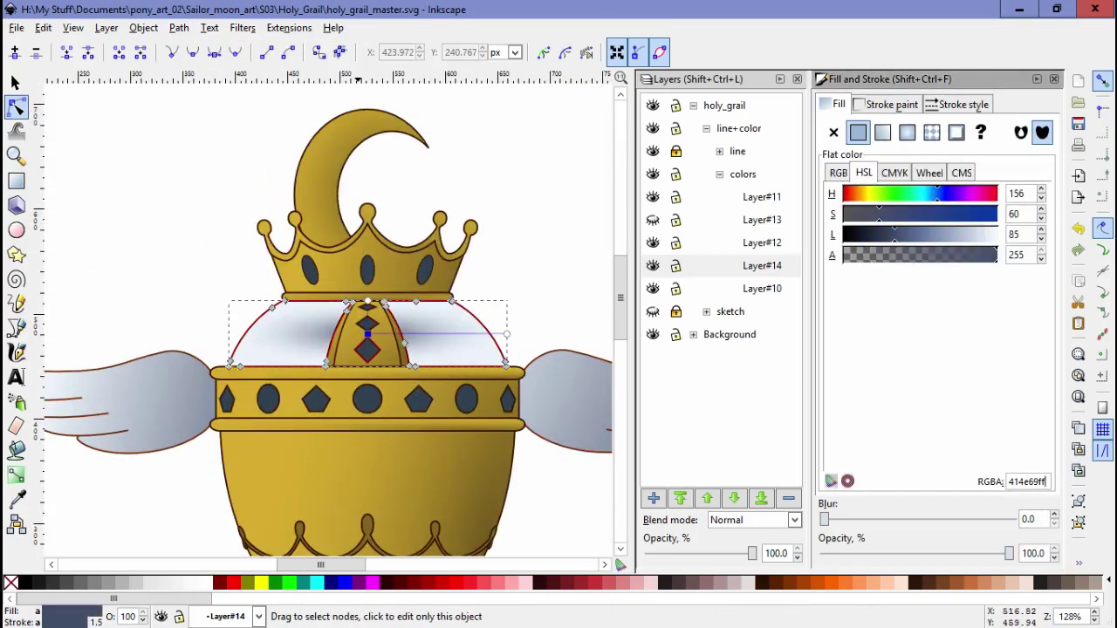
drag(489, 349, 430, 334)
key(minus)
key(minus)
key(minus)
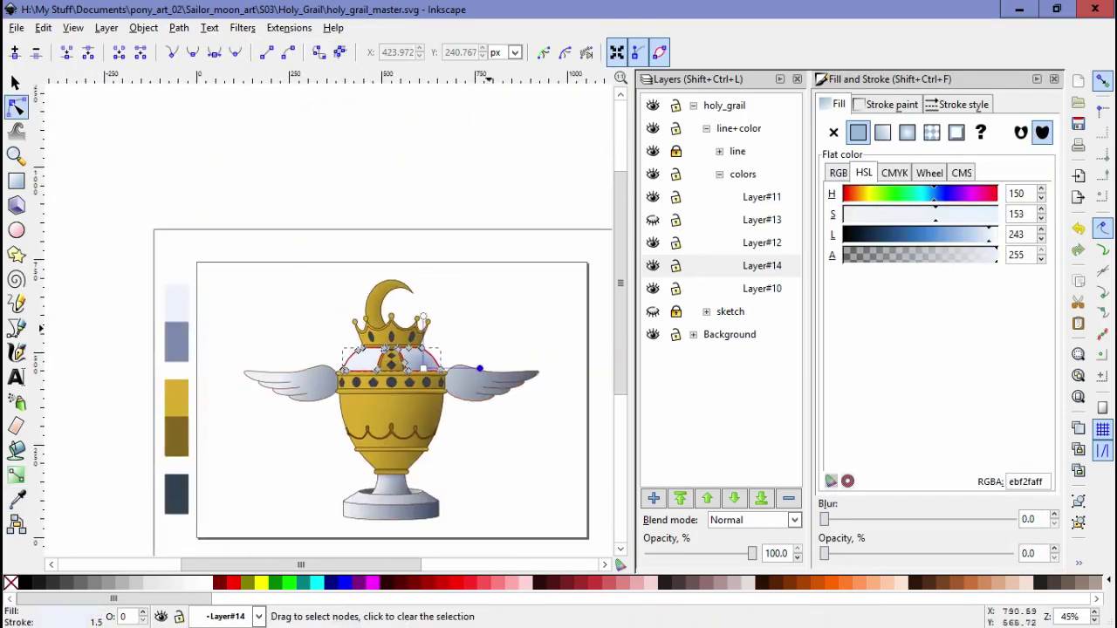
key(Escape)
Step: Show Layer#13 and combine the gold shapes of the jewelled band, bowl and lower cone into one path
key(plus)
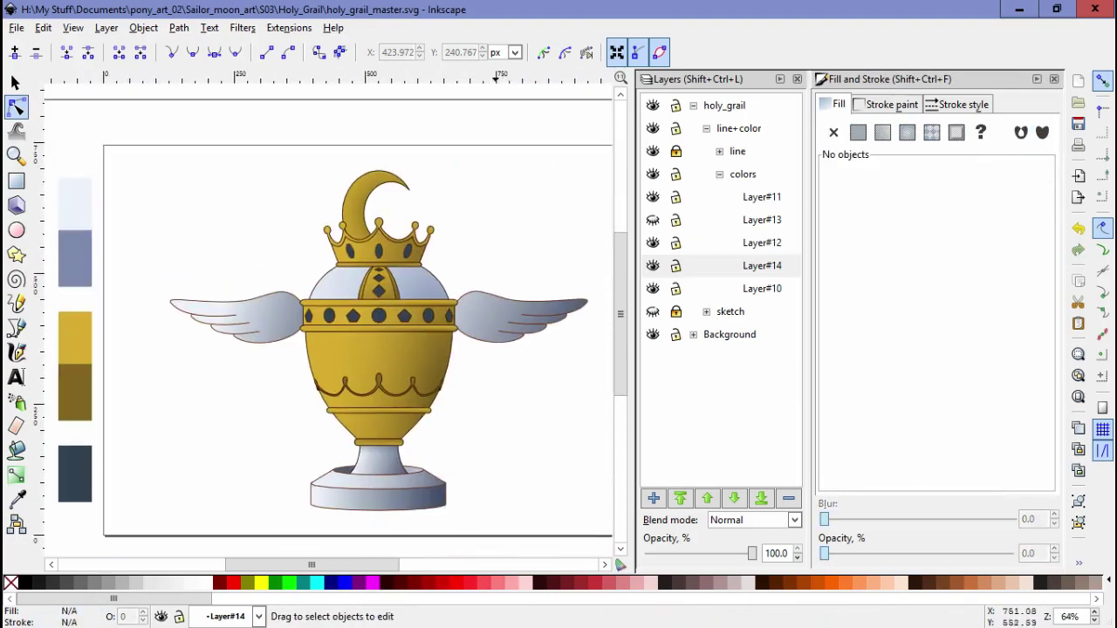
click(378, 357)
key(plus)
key(plus)
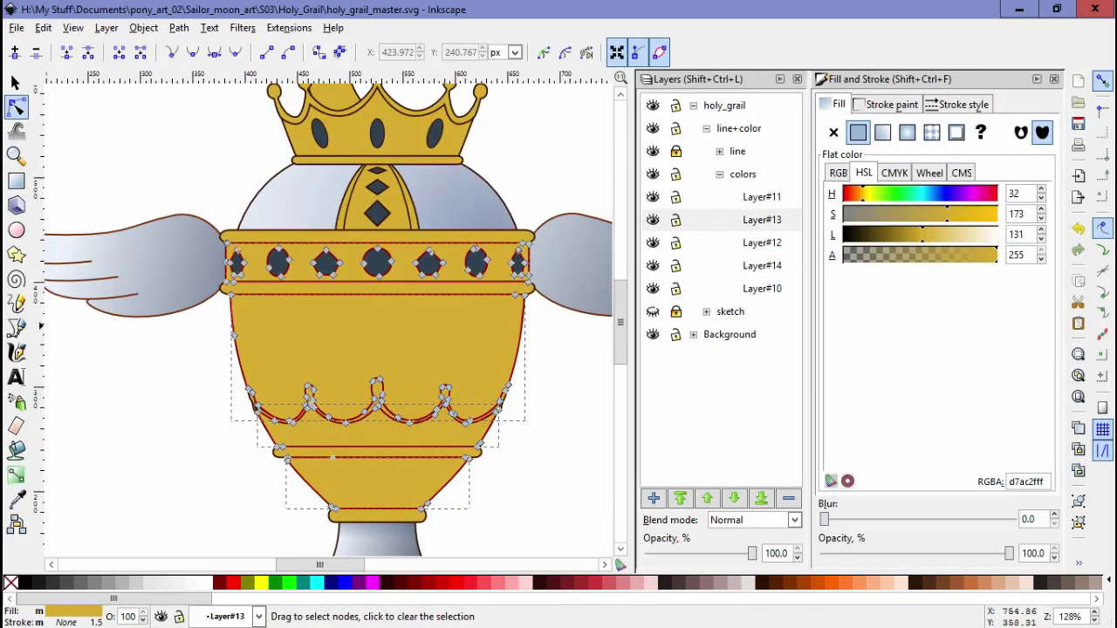
click(931, 132)
scroll(331, 340, down, 1)
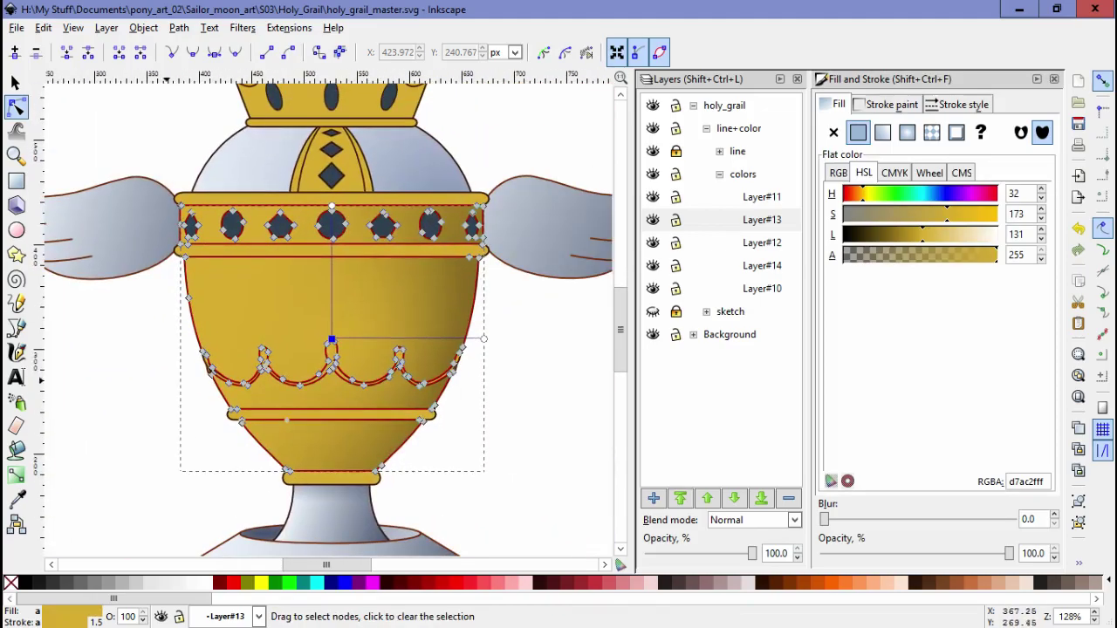
scroll(332, 314, up, 2)
scroll(517, 459, down, 2)
Step: Give the combined goblet body a linear highlight from ffe9ae at its left edge, fading into transparent gold
drag(517, 339, 421, 278)
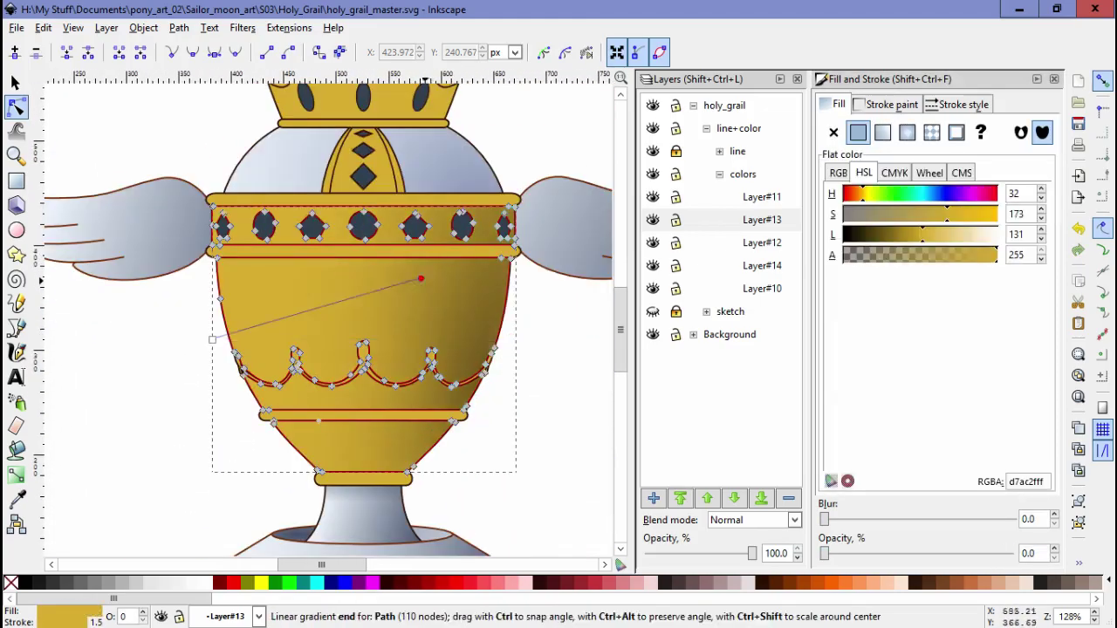
click(882, 132)
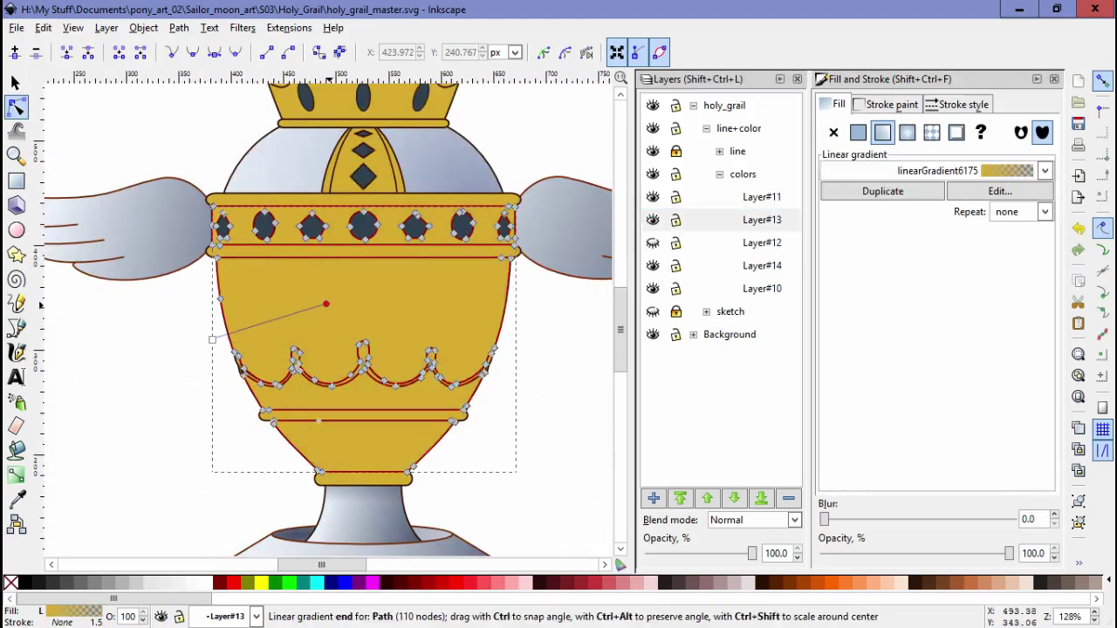
click(212, 340)
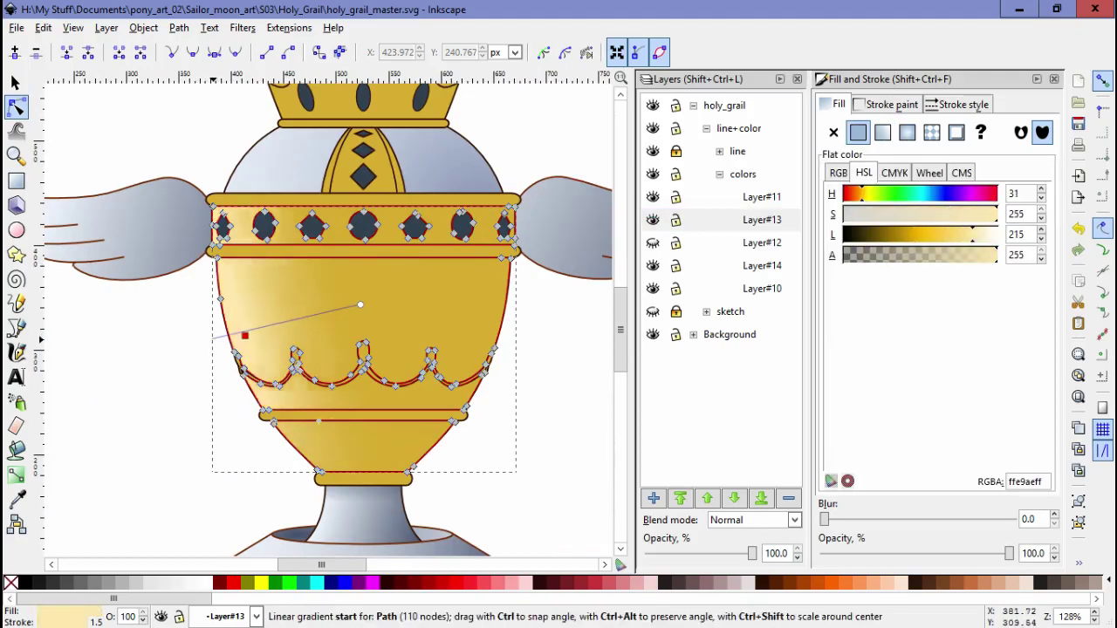
key(Escape)
scroll(332, 315, up, 2)
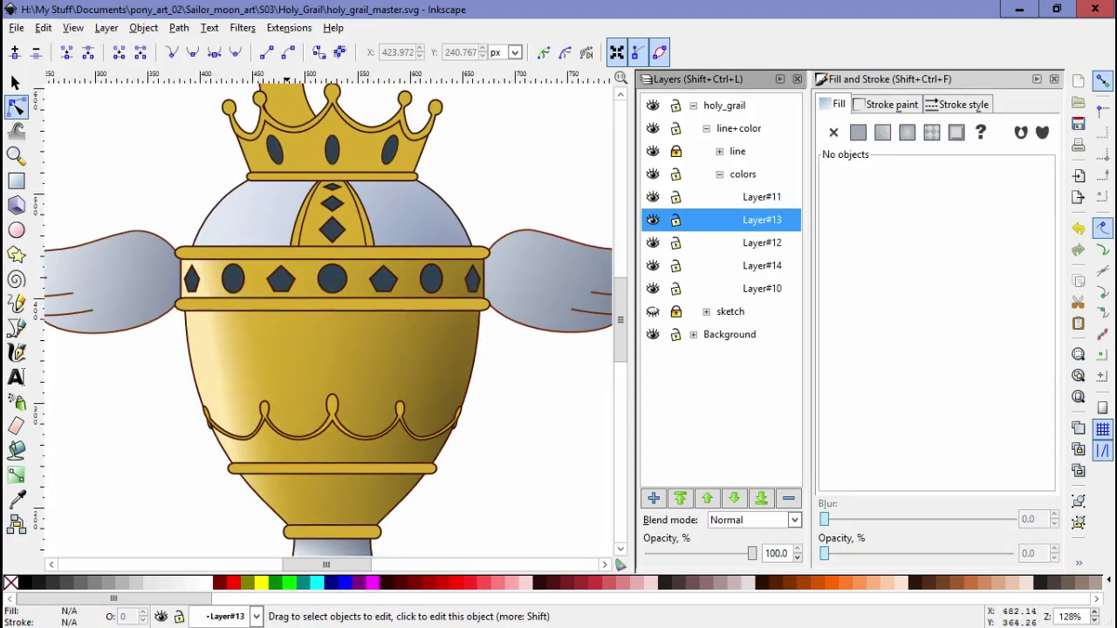
Step: Highlight the scalloped trim on Layer#13 with a radial gradient from f0e0b2 to transparent gold d7ac2f
click(332, 428)
key(Escape)
click(332, 428)
scroll(332, 411, up, 5)
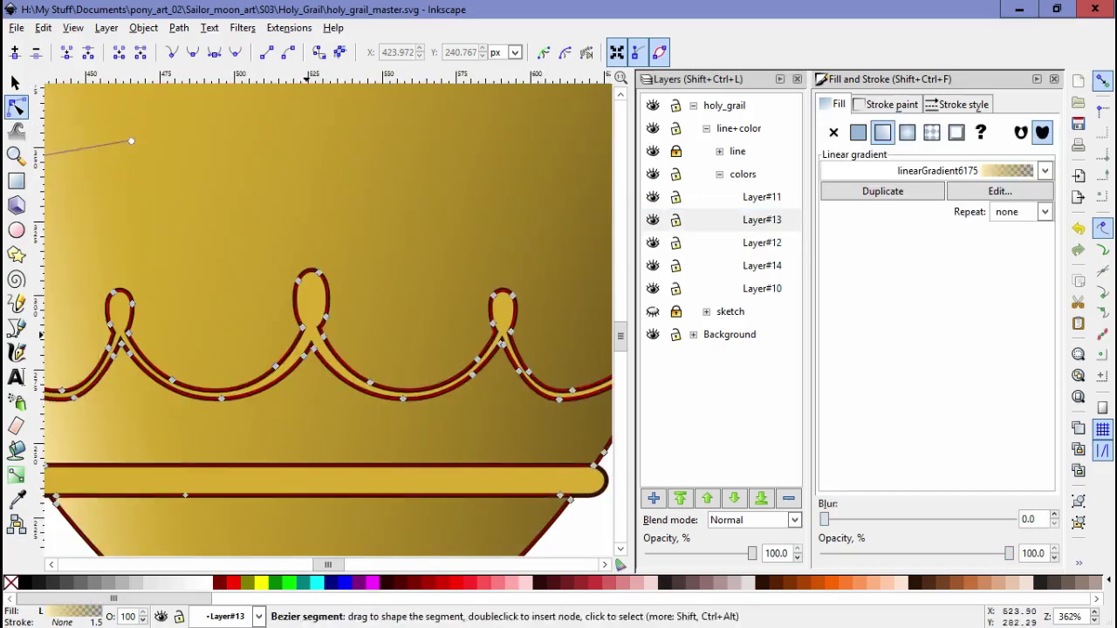
key(grave)
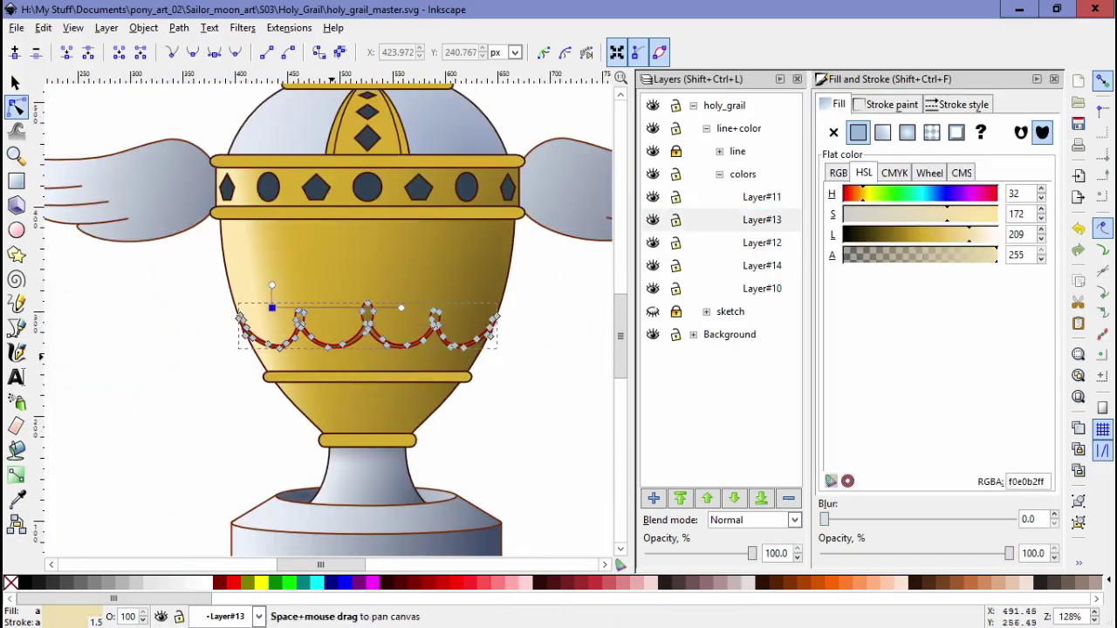
scroll(401, 307, up, 3)
drag(531, 274, 561, 304)
scroll(611, 274, down, 5)
key(grave)
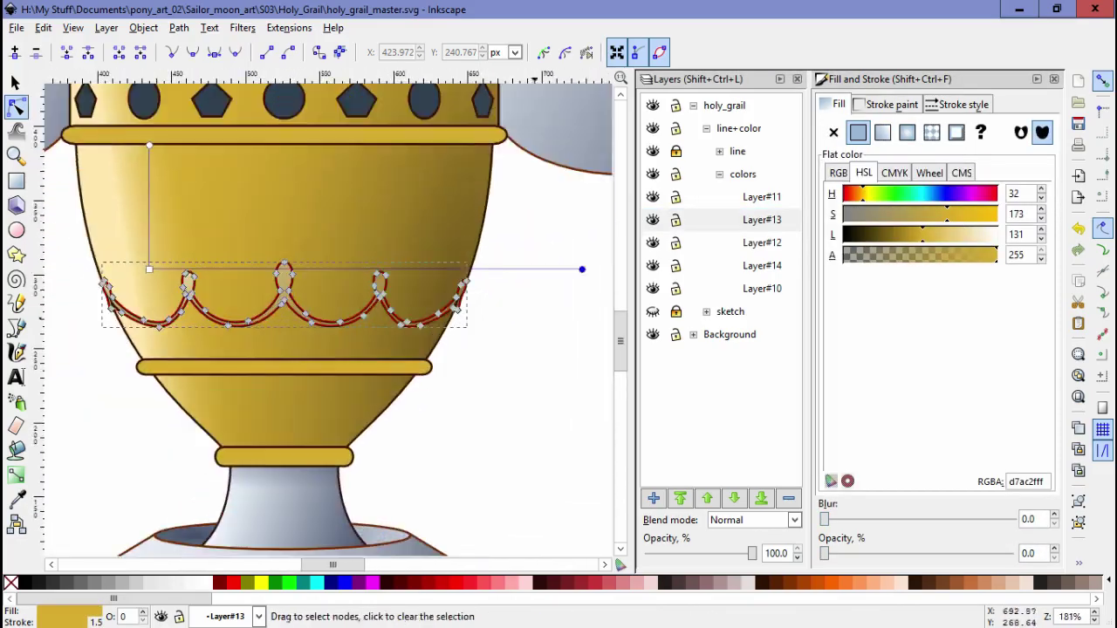
Step: Hide Layer#13 and shade the scalloped trim on Layer#12 with a gradient using b18b2d
click(535, 255)
scroll(535, 255, left, 3)
click(569, 301)
alt+click(569, 301)
alt+click(569, 301)
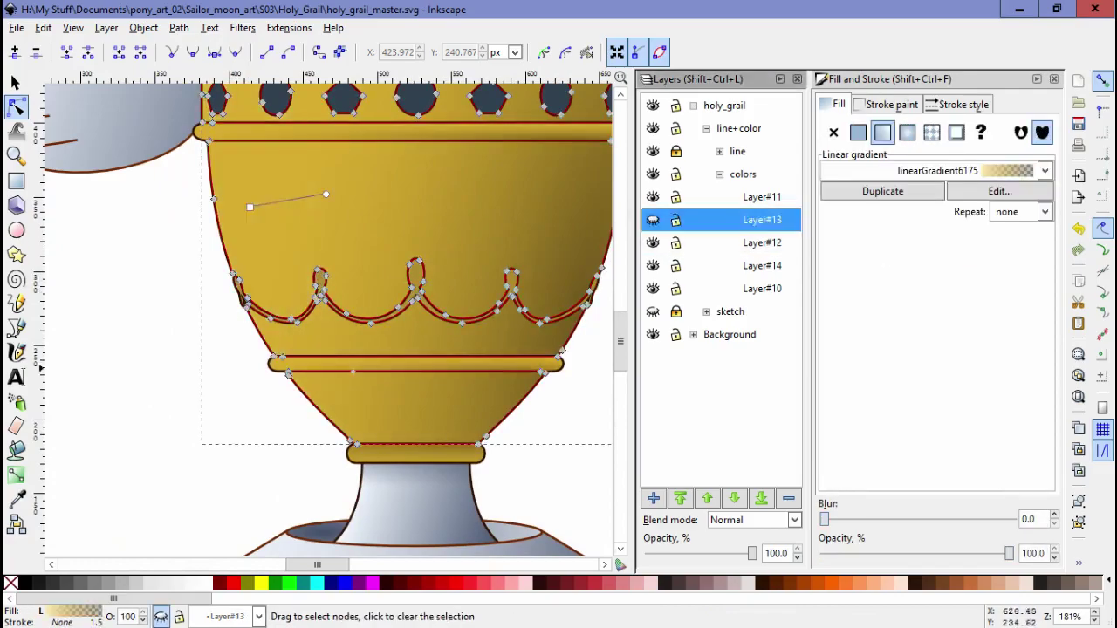
scroll(583, 307, right, 3)
key(Escape)
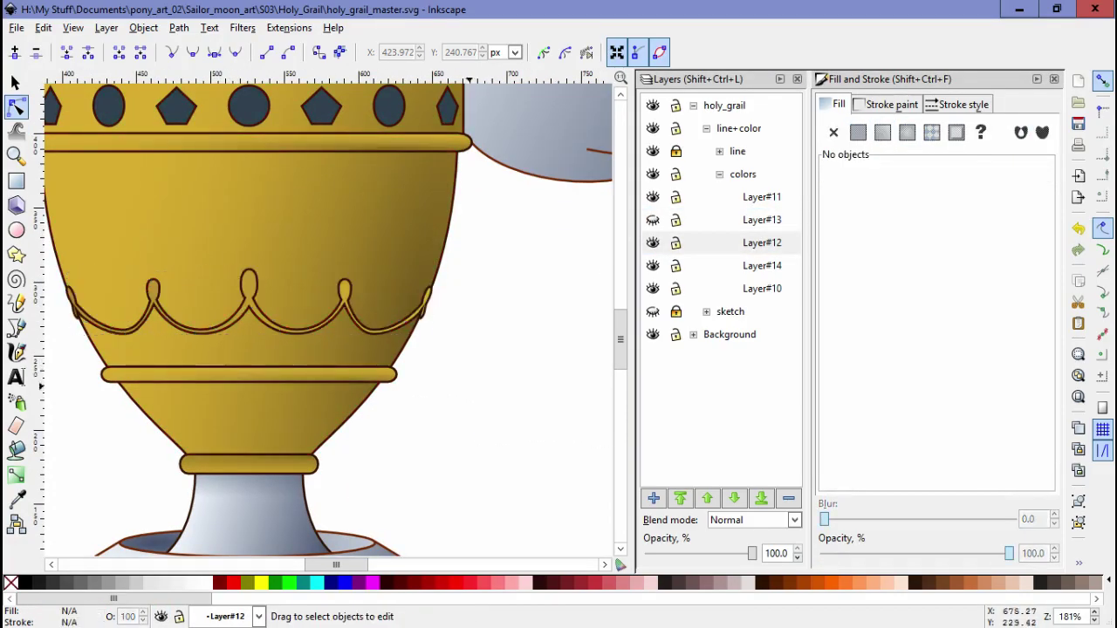
click(417, 316)
scroll(417, 316, up, 3)
scroll(452, 317, down, 3)
click(452, 317)
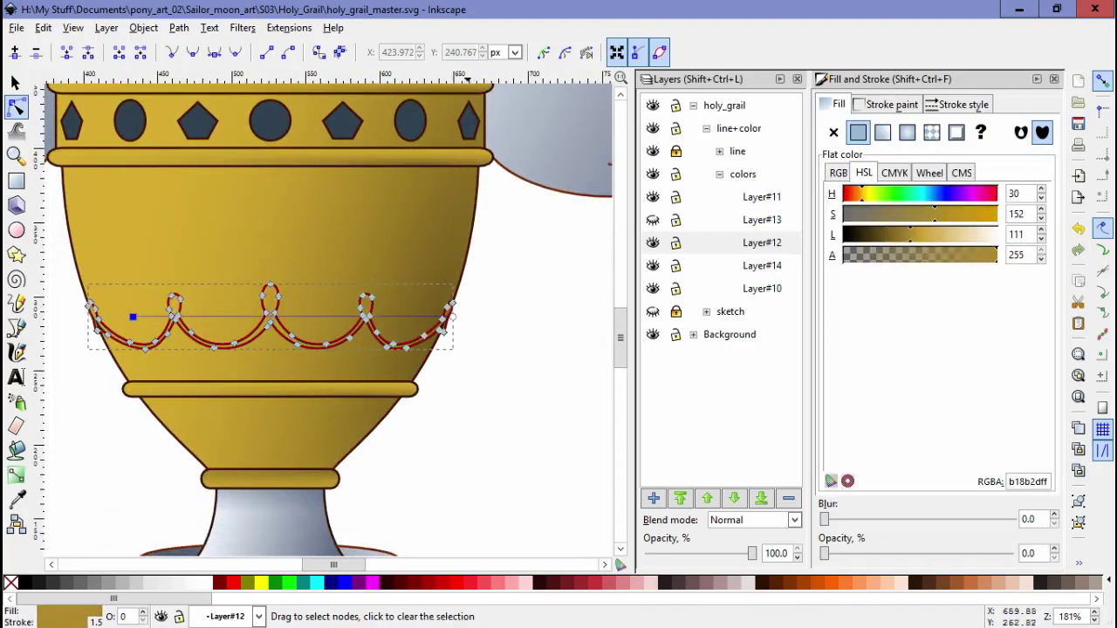
Step: Show Layer#13 again and apply a radial highlight gradient to the collar above the stem
key(Escape)
key(Tab)
key(Tab)
key(Tab)
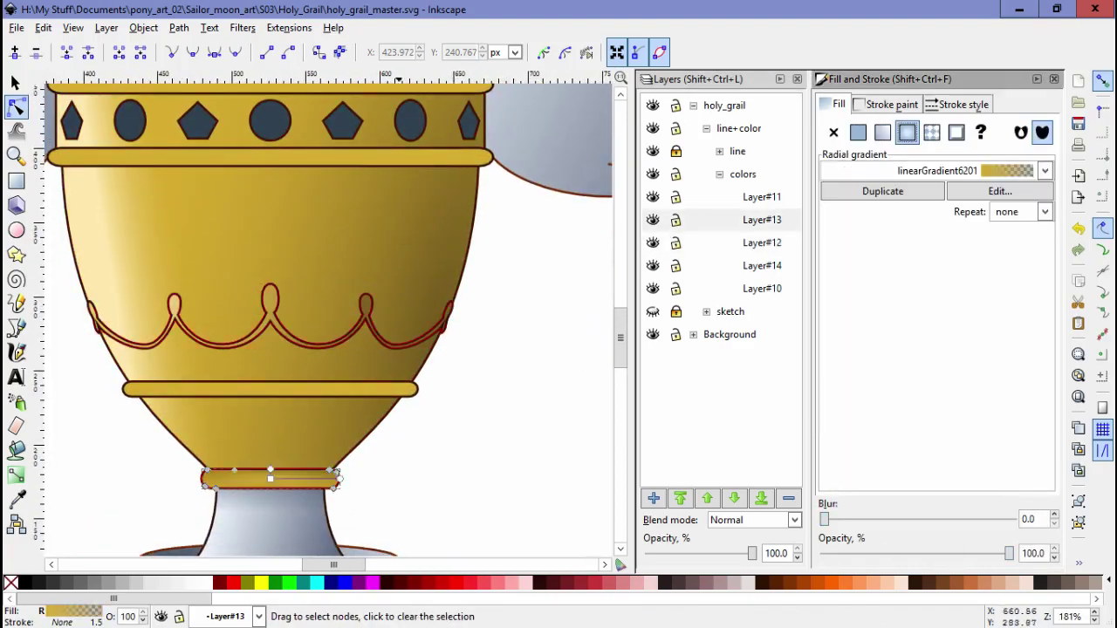
scroll(480, 402, up, 3)
Step: Highlight the ring below the scalloped trim with a gradient on Layer#13
key(Tab)
key(Tab)
key(Tab)
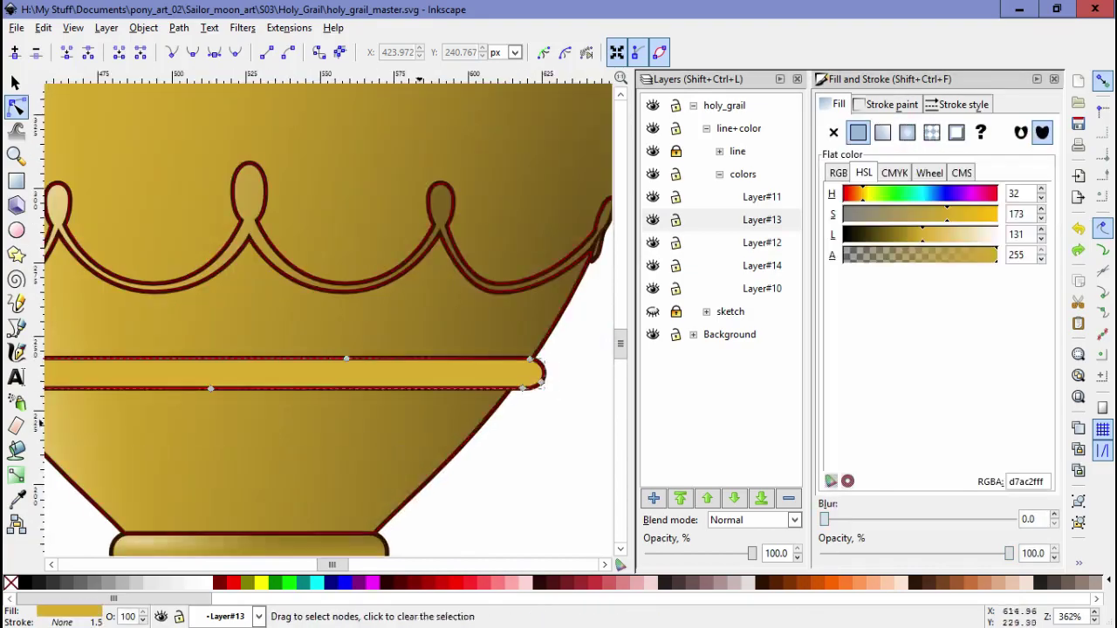
key(Escape)
scroll(480, 401, down, 4)
scroll(479, 402, up, 2)
Step: Apply radial highlight gradients to the lower and upper rims of the jewelled band
key(Tab)
key(Tab)
key(Tab)
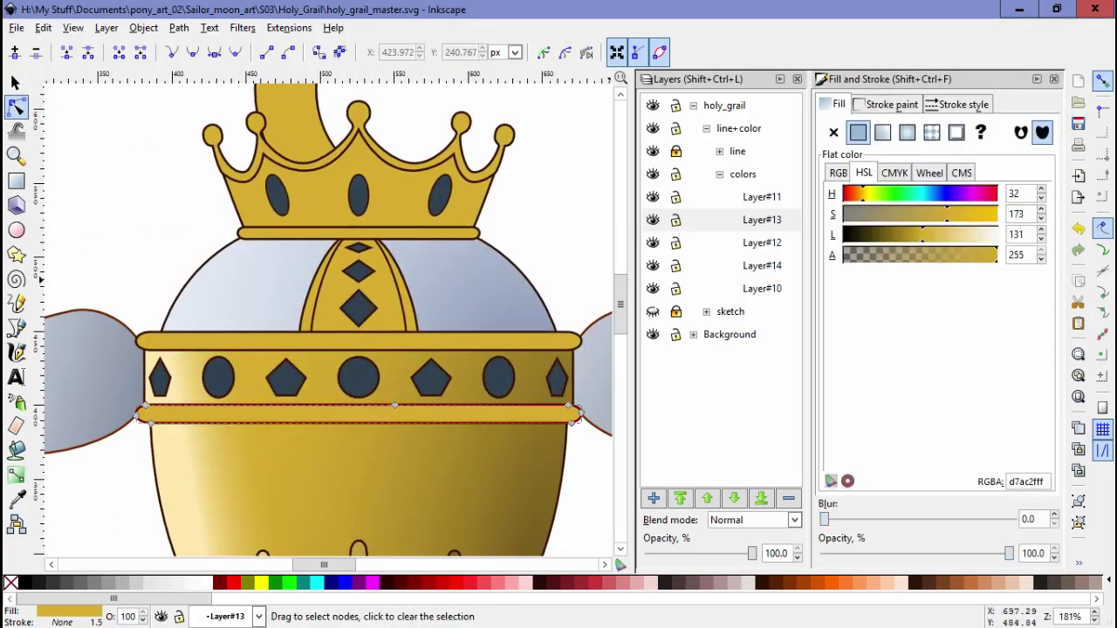
key(Tab)
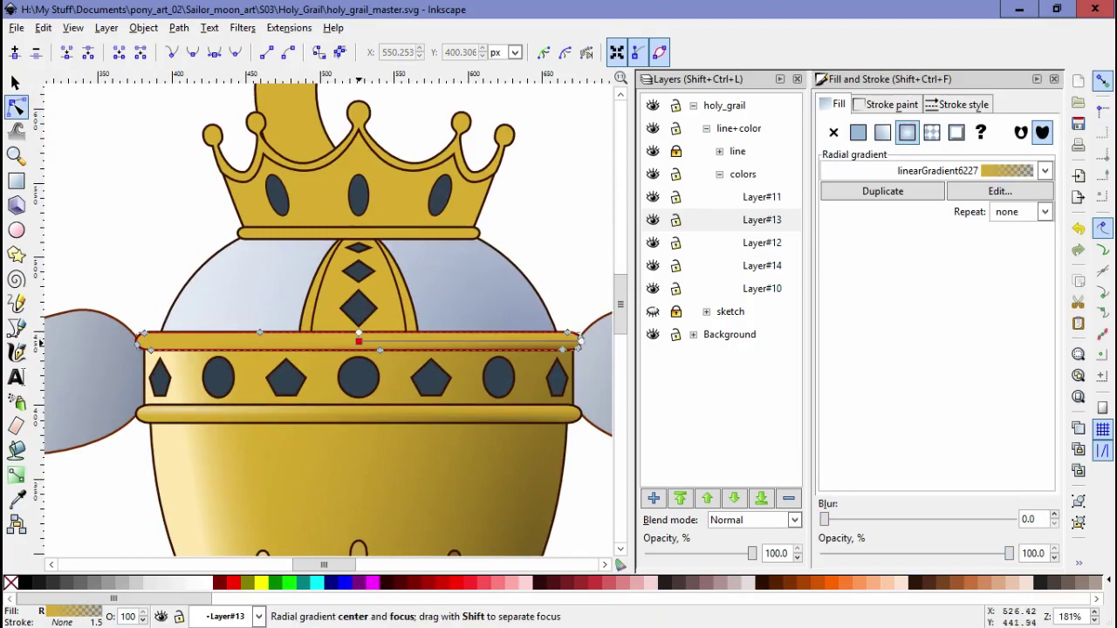
key(Tab)
key(Escape)
Step: Combine the dome strap's two curved side pieces and highlight them and the strap's centre panel with pale-to-gold gradients
scroll(314, 258, up, 2)
key(Tab)
key(alt+p)
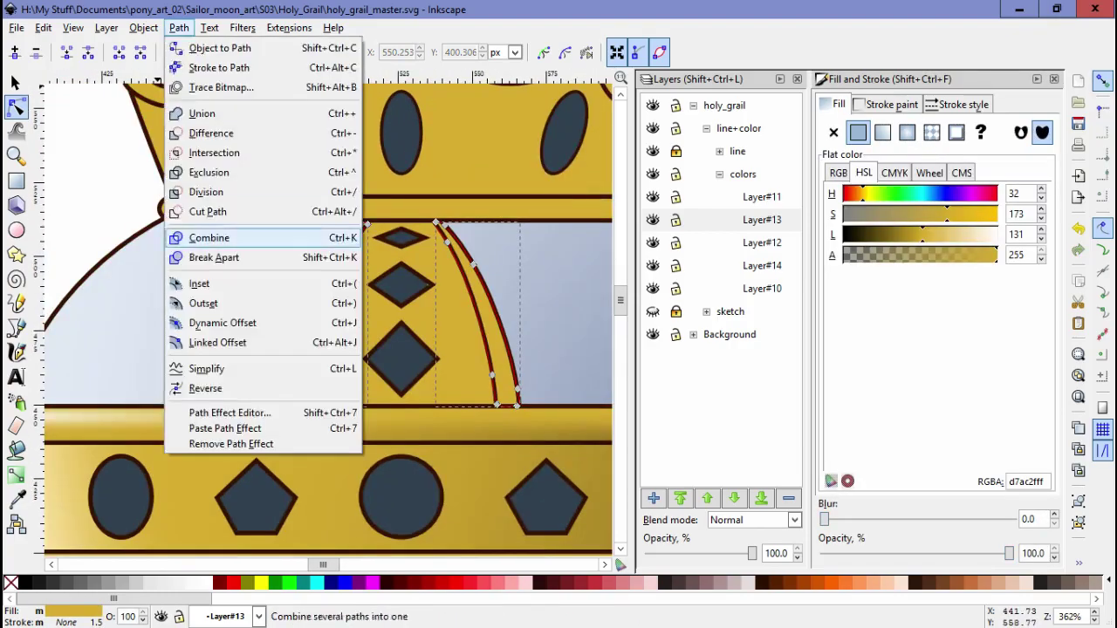
key(c)
key(Tab)
mouse_move(390, 157)
mouse_down()
mouse_move(390, 323)
mouse_move(380, 166)
mouse_up()
click(390, 318)
scroll(454, 271, down, 2)
key(Escape)
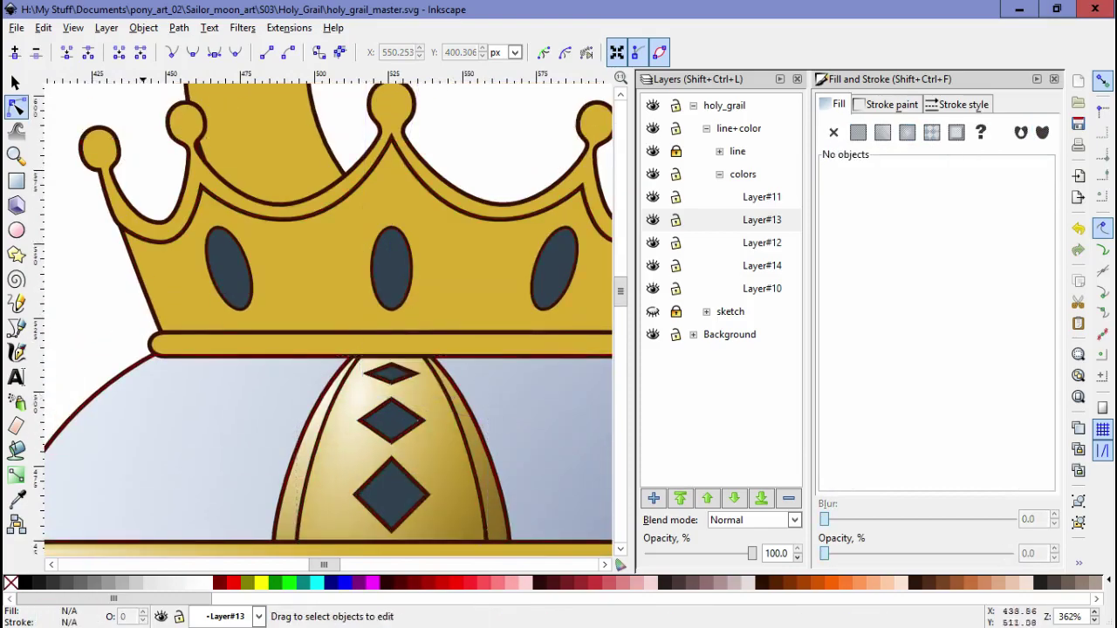
Step: Highlight the crown's base band with a radial gradient centred on fcfaf1 at its left end
scroll(454, 270, up, 2)
key(Tab)
key(Tab)
key(Escape)
scroll(567, 270, down, 3)
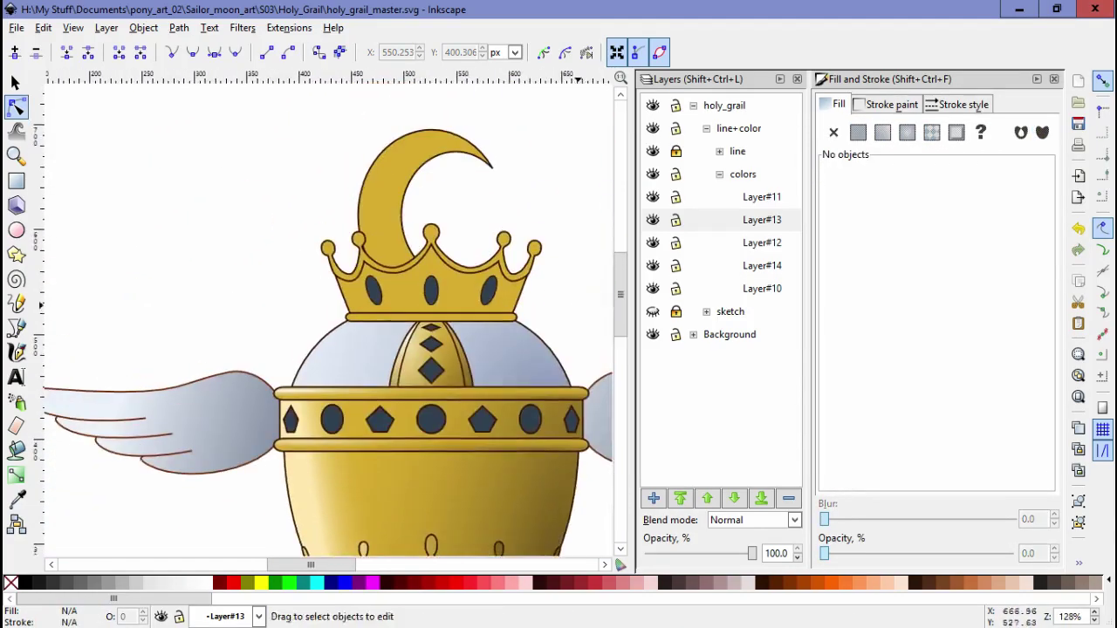
scroll(539, 257, up, 2)
key(Tab)
key(Tab)
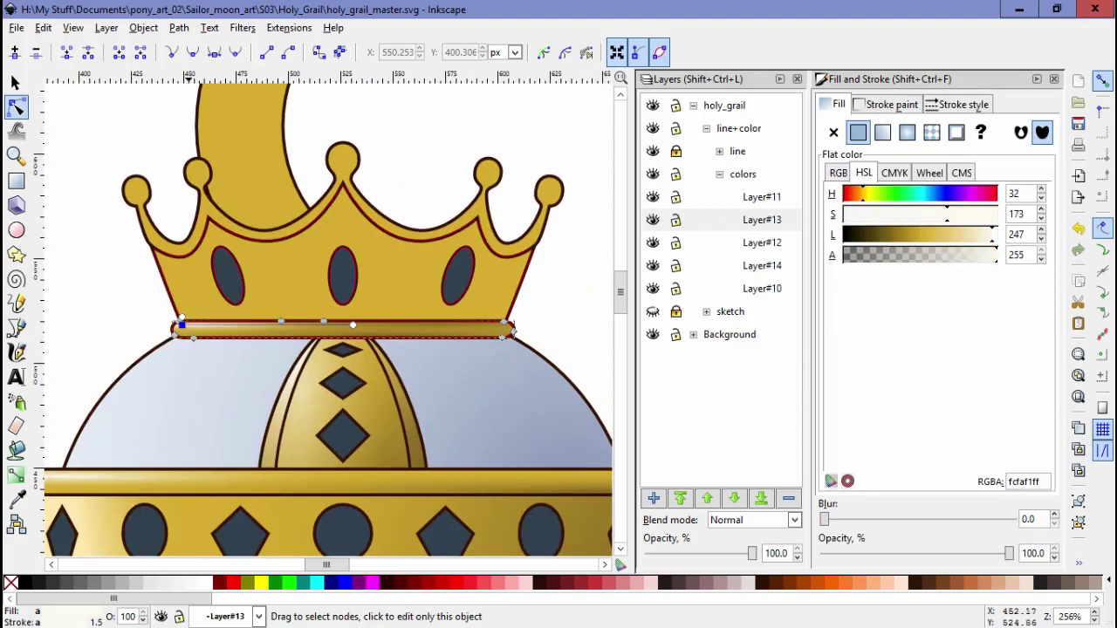
key(Escape)
Step: Highlight the crown's jewelled body with a radial gradient centred on white ffffff near its left edge
scroll(216, 178, up, 1)
key(Tab)
drag(395, 288, 173, 336)
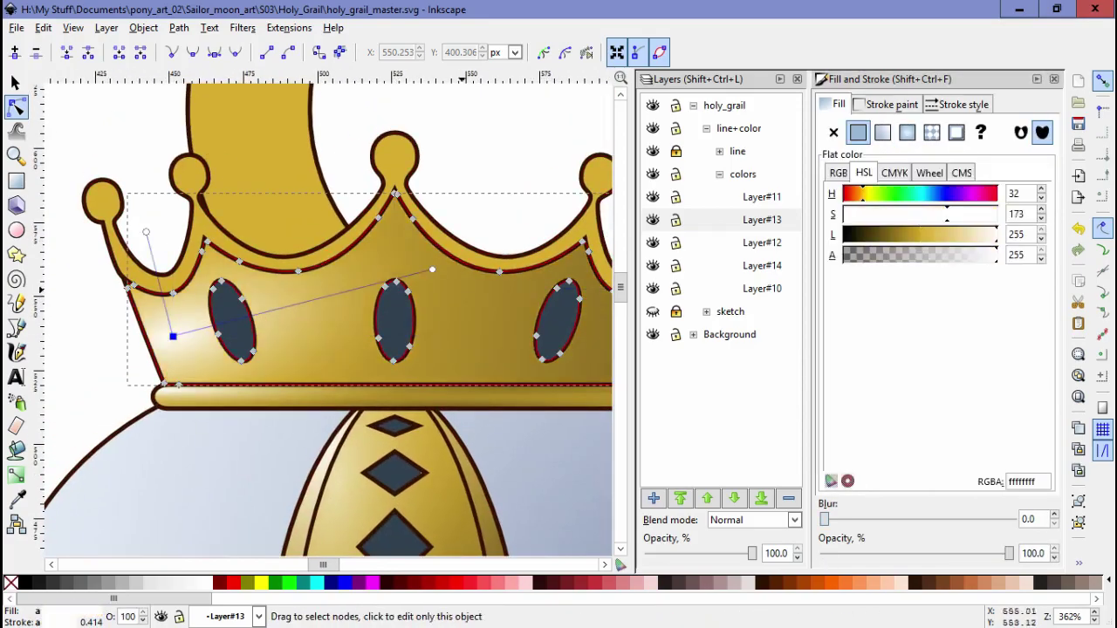
key(Escape)
Step: Highlight the crown's scalloped upper trim and its ball tips with a radial gradient centred near its left end
scroll(172, 336, down, 2)
scroll(173, 336, up, 1)
key(Tab)
key(Tab)
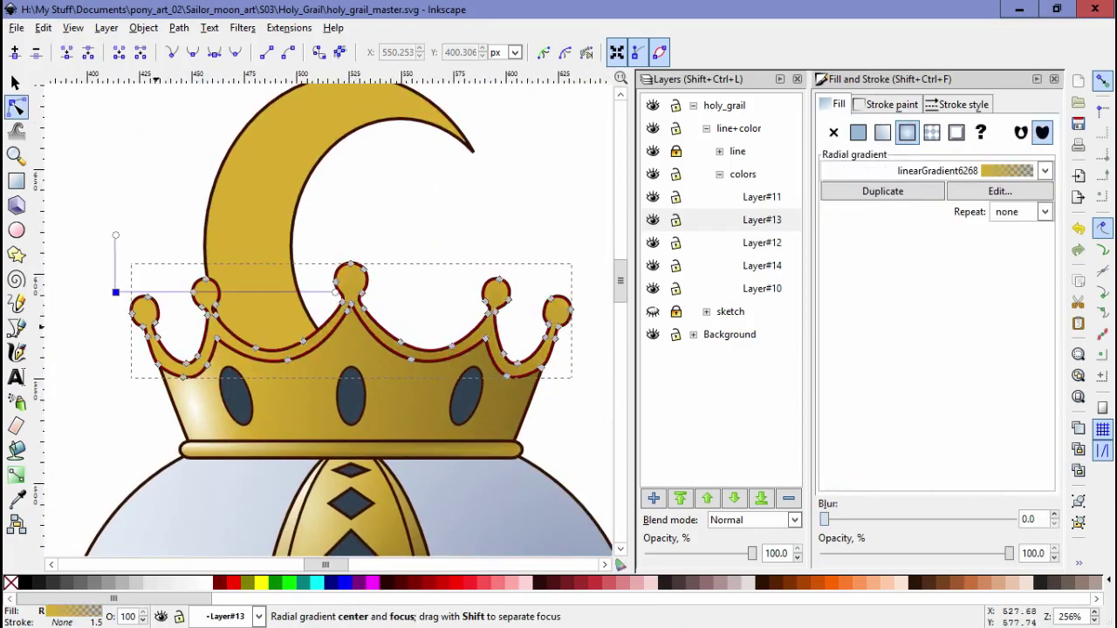
key(Tab)
key(Escape)
Step: Highlight the crescent moon with a radial gradient centred on white ffffff at its outer left edge
scroll(282, 308, up, 3)
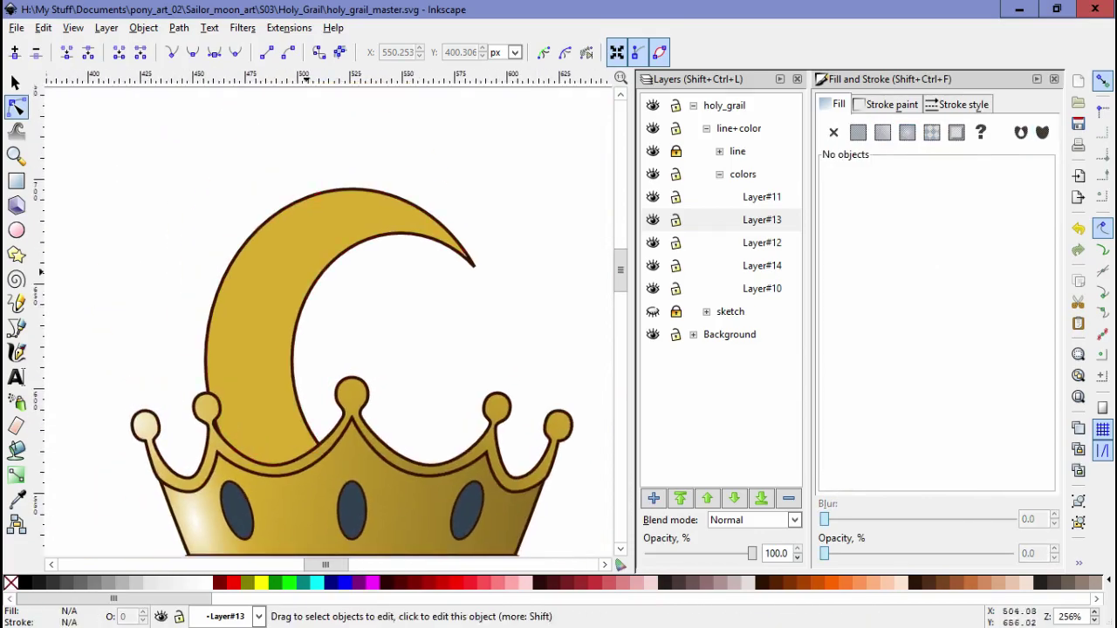
key(Tab)
key(Tab)
drag(337, 324, 233, 321)
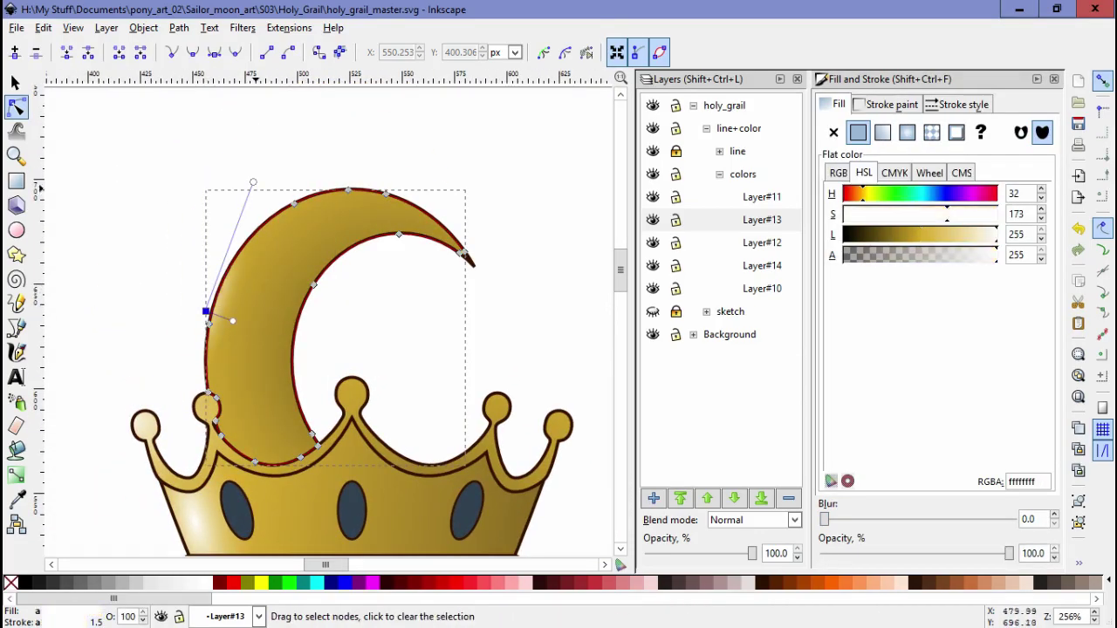
key(Escape)
scroll(241, 299, down, 4)
scroll(332, 314, up, 2)
key(Tab)
key(Escape)
Step: Hide Layer#14 with the pale parts' dark shading and add a new layer directly above it
scroll(332, 314, down, 2)
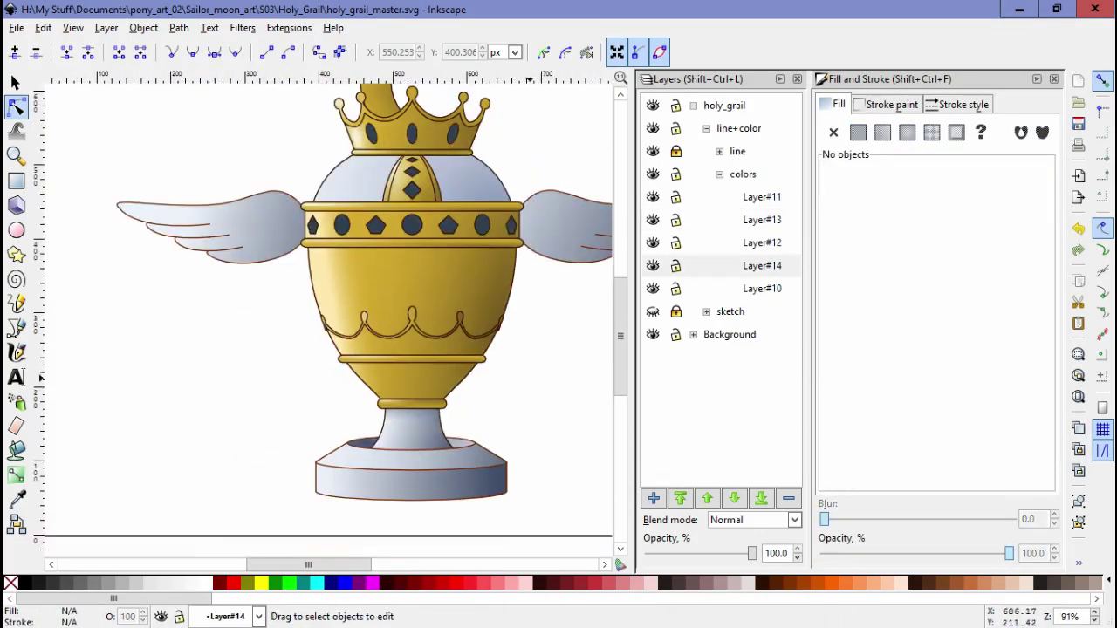
click(652, 266)
key(Tab)
scroll(175, 174, up, 2)
key(Tab)
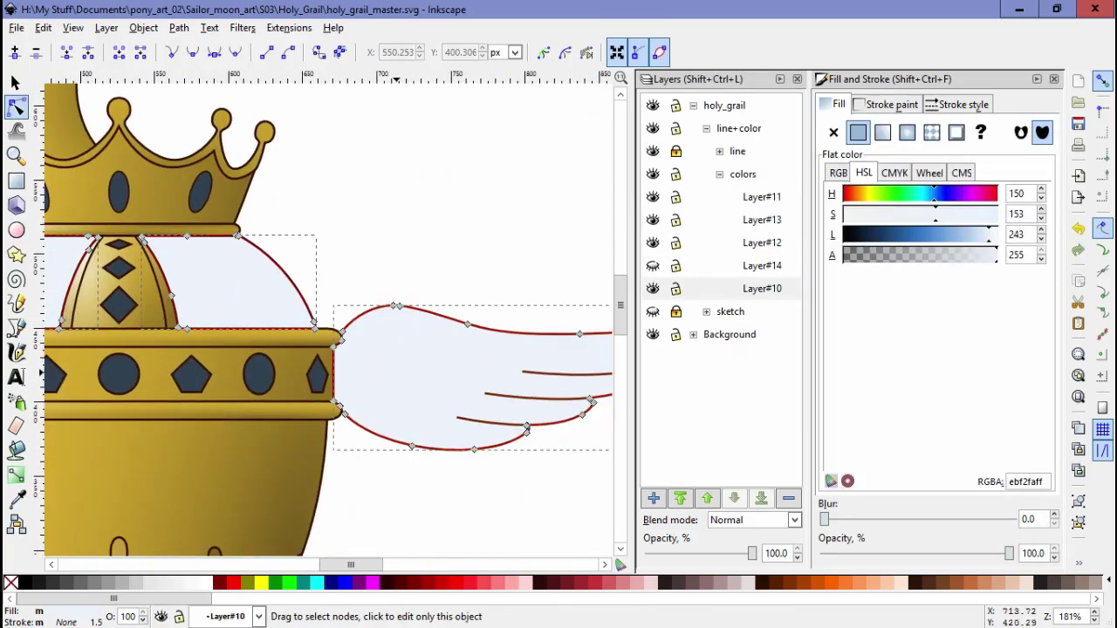
key(Escape)
key(5)
scroll(323, 188, up, 4)
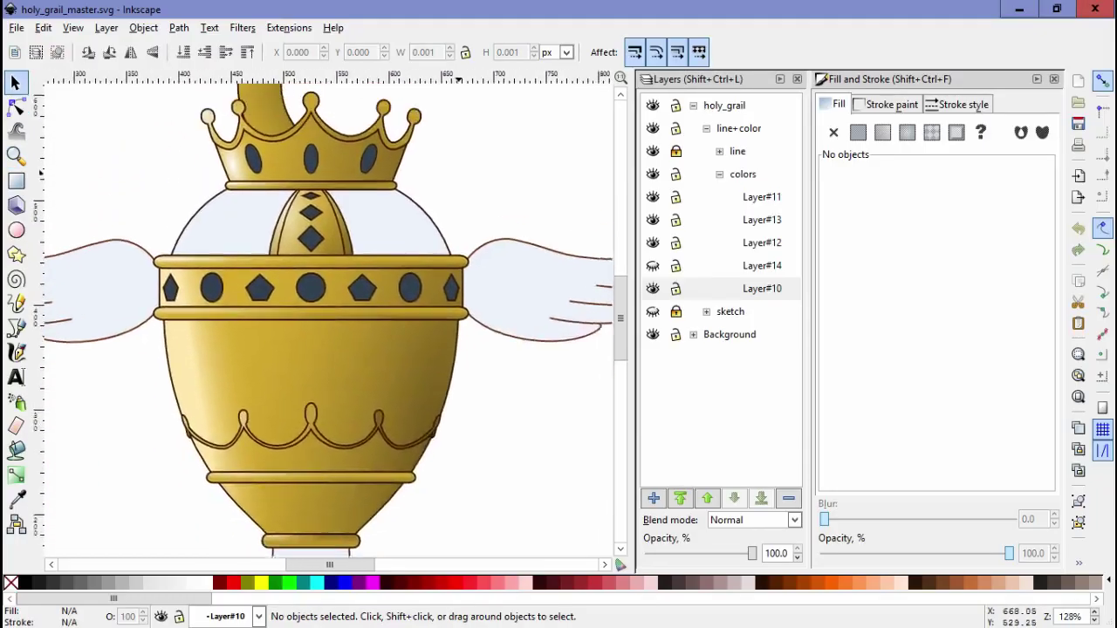
scroll(331, 314, down, 3)
scroll(331, 314, down, 2)
key(ctrl+shift+n)
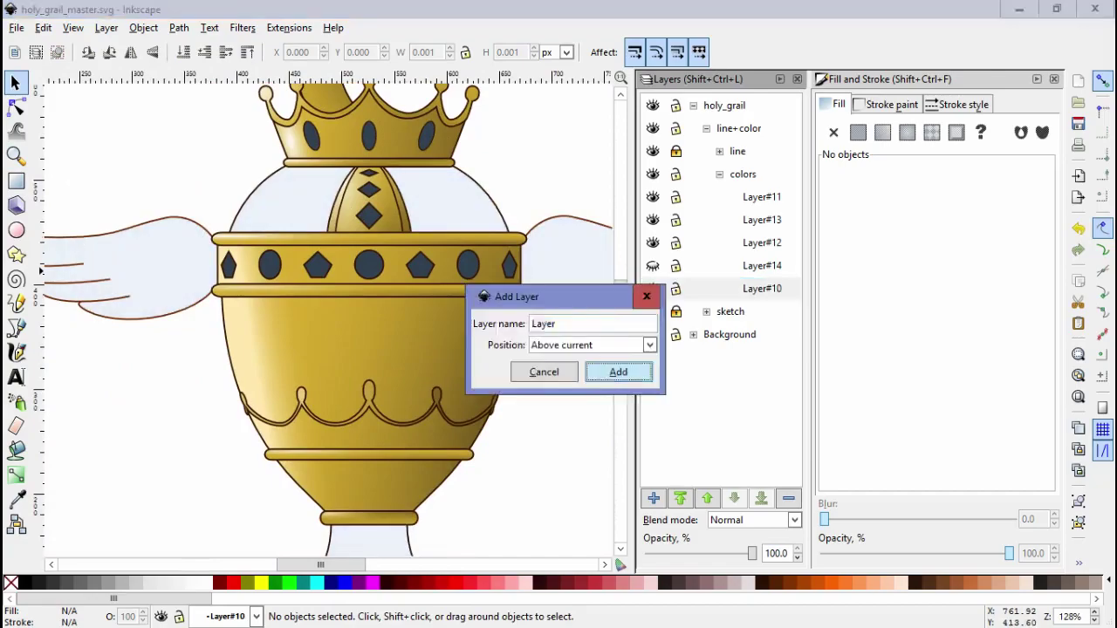
key(Return)
key(ctrl+shift+Page_Up)
Step: Copy the nine pale shapes of Layer#10 in place onto the new layer and show Layer#14 again
scroll(331, 349, down, 3)
key(3)
scroll(331, 349, down, 3)
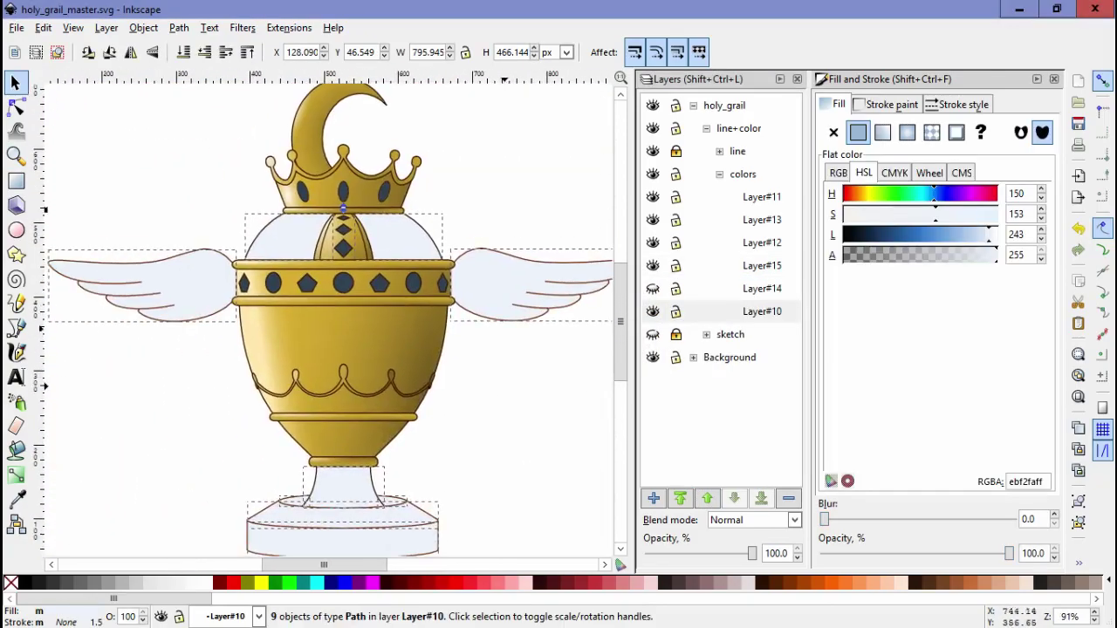
click(43, 27)
click(84, 172)
Step: Highlight the pale dome with a gradient starting from white ffffff near its left side
click(319, 236)
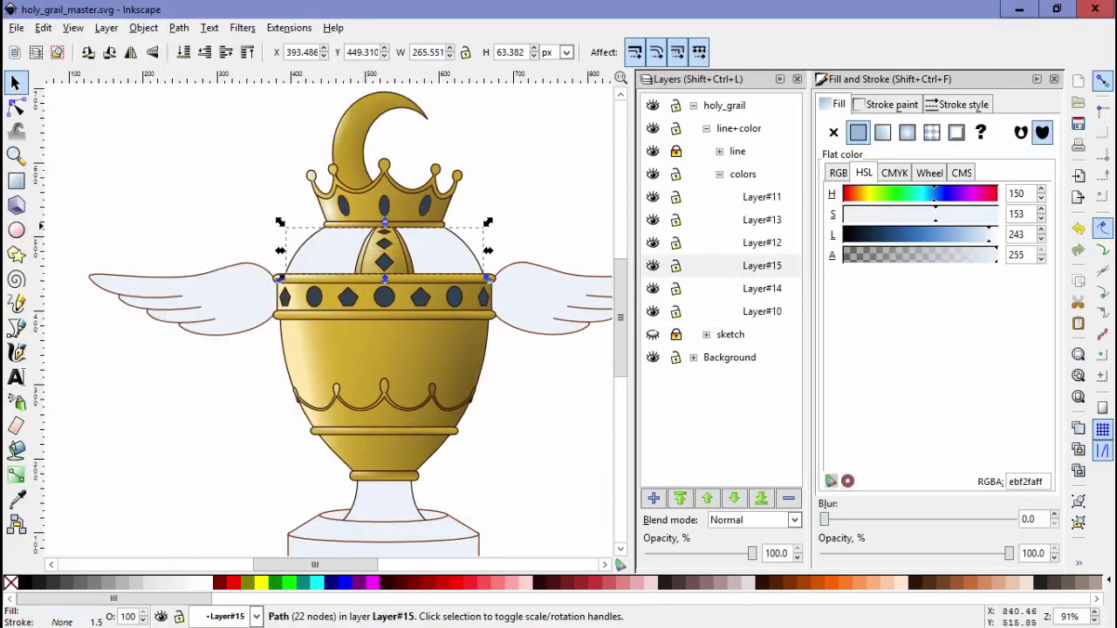
key(n)
click(319, 251)
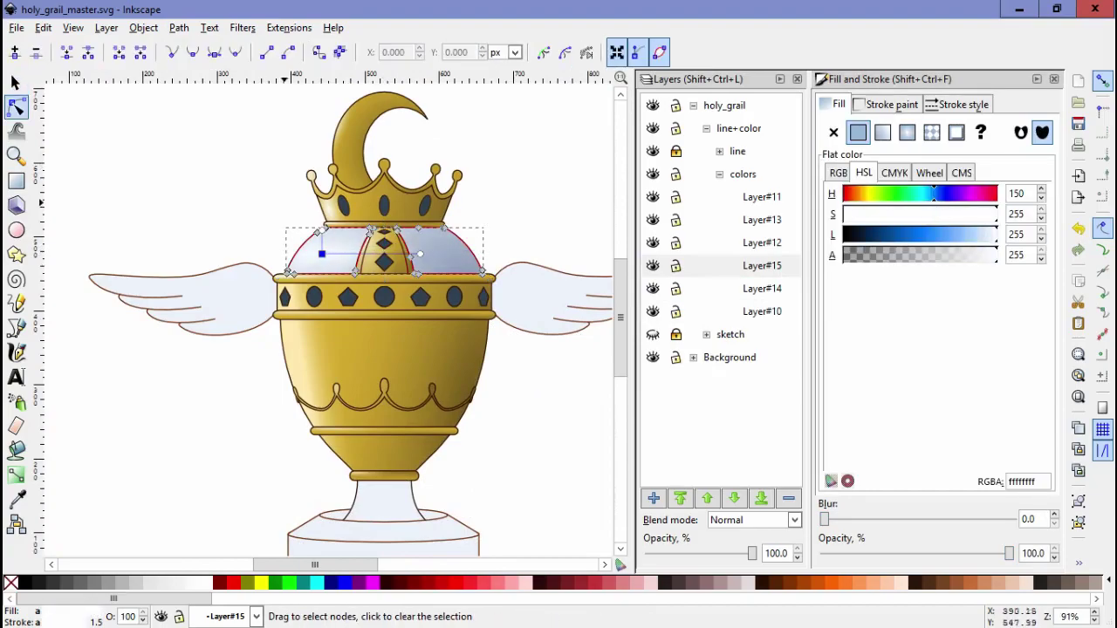
scroll(354, 171, up, 2)
key(Escape)
scroll(328, 314, down, 3)
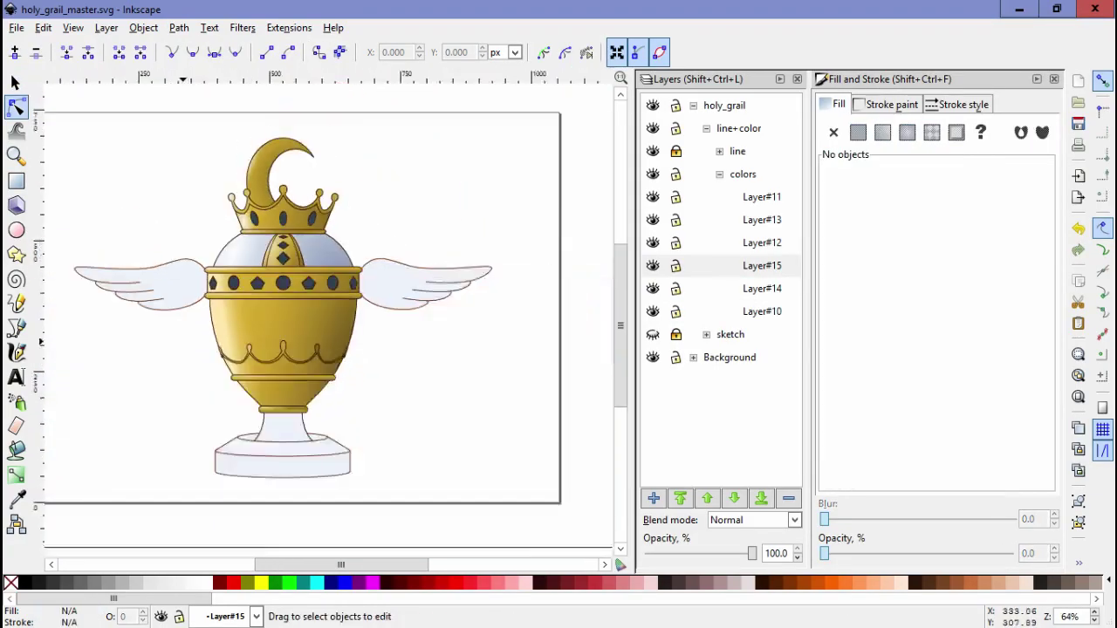
Step: Highlight both wings on the new layer with pale gradients that fade into the dark shading
scroll(327, 314, up, 1)
key(s)
key(ctrl+a)
key(Escape)
scroll(327, 314, down, 1)
scroll(484, 345, left, 2)
ctrl+click(580, 262)
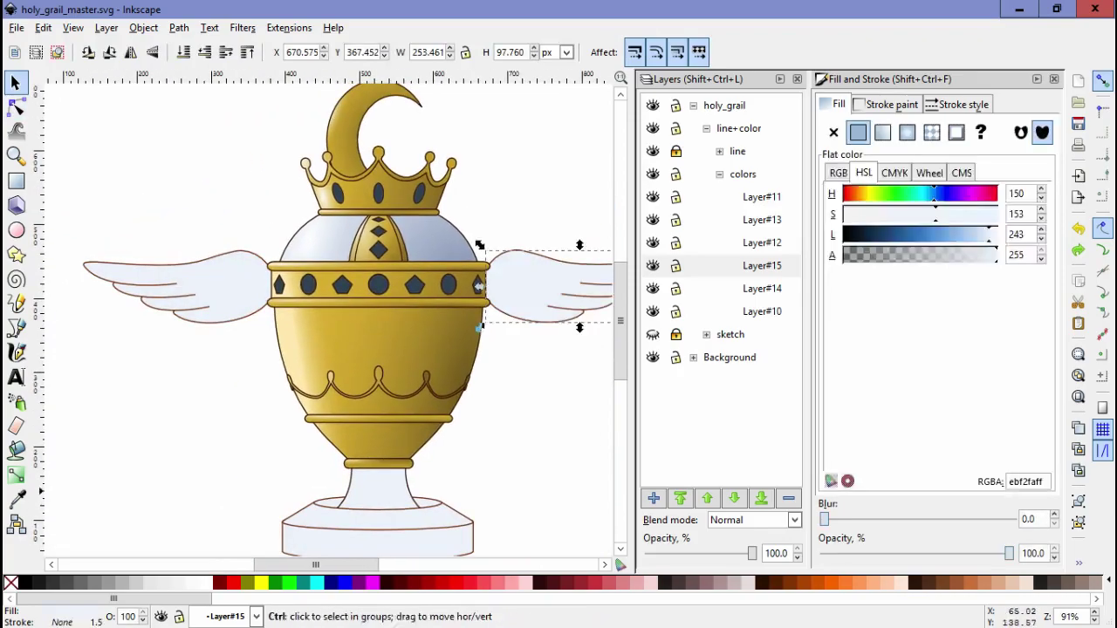
key(n)
click(174, 288)
click(174, 212)
key(Escape)
Step: Highlight the grail's pale stem with a radial gradient centred on f8fbfd near its left side
scroll(328, 314, down, 2)
scroll(327, 314, right, 2)
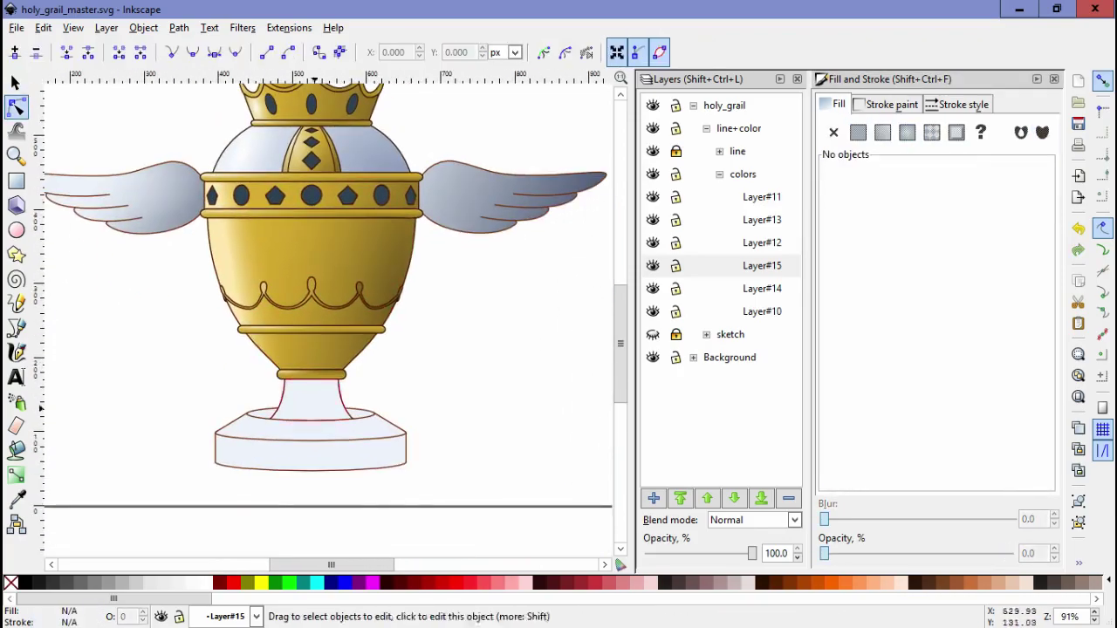
click(312, 397)
click(352, 400)
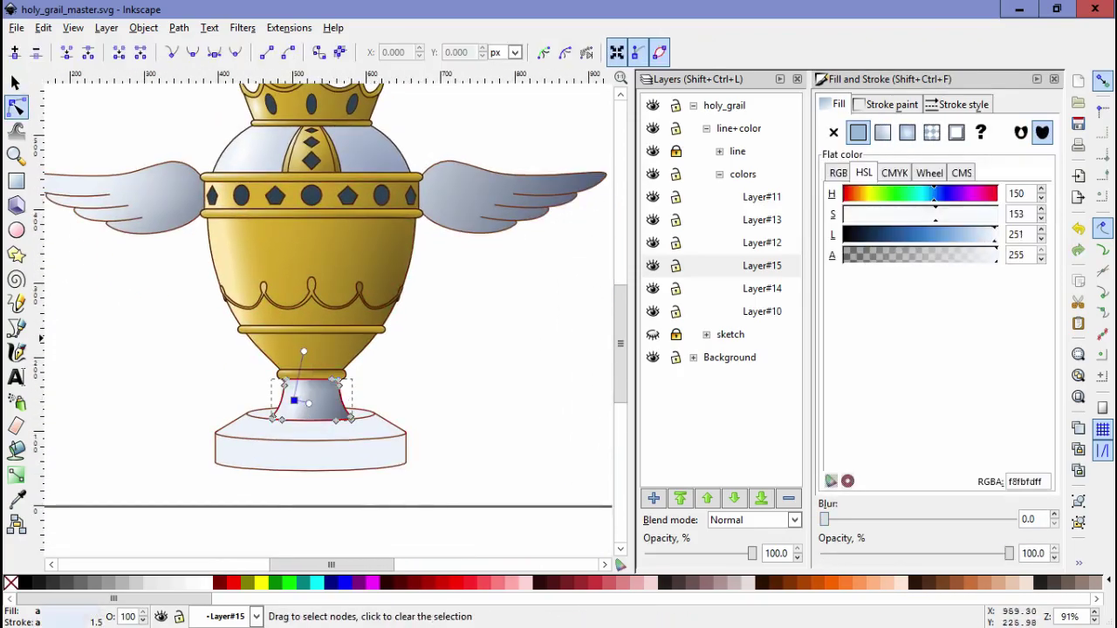
key(Escape)
key(Escape)
Step: Highlight the base's inner recess and its sloping upper face with pale gradients
click(328, 436)
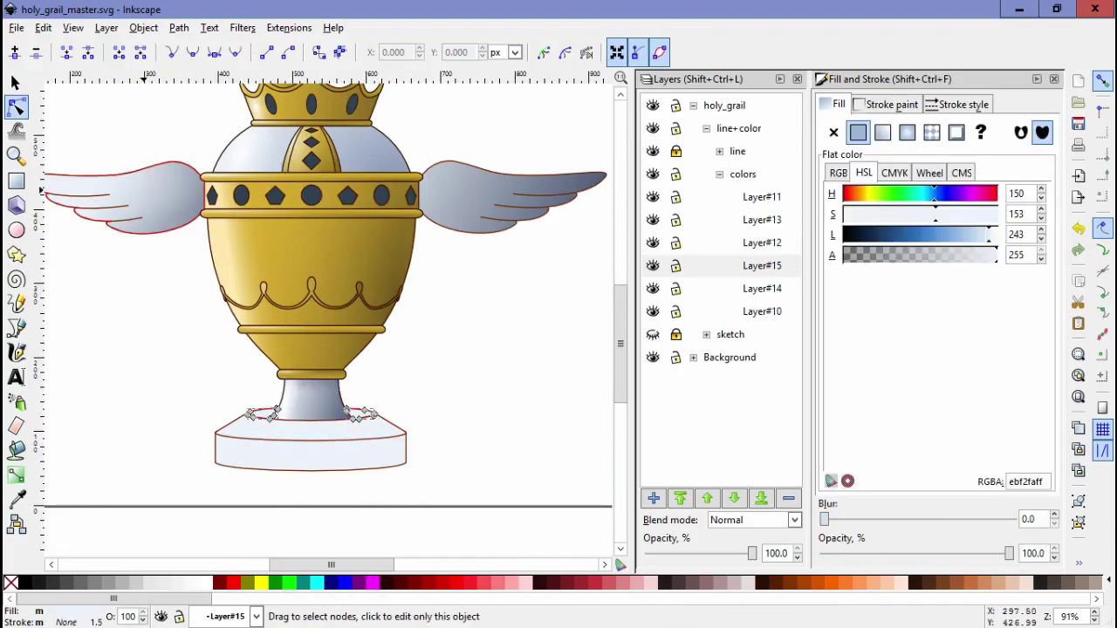
key(s)
key(n)
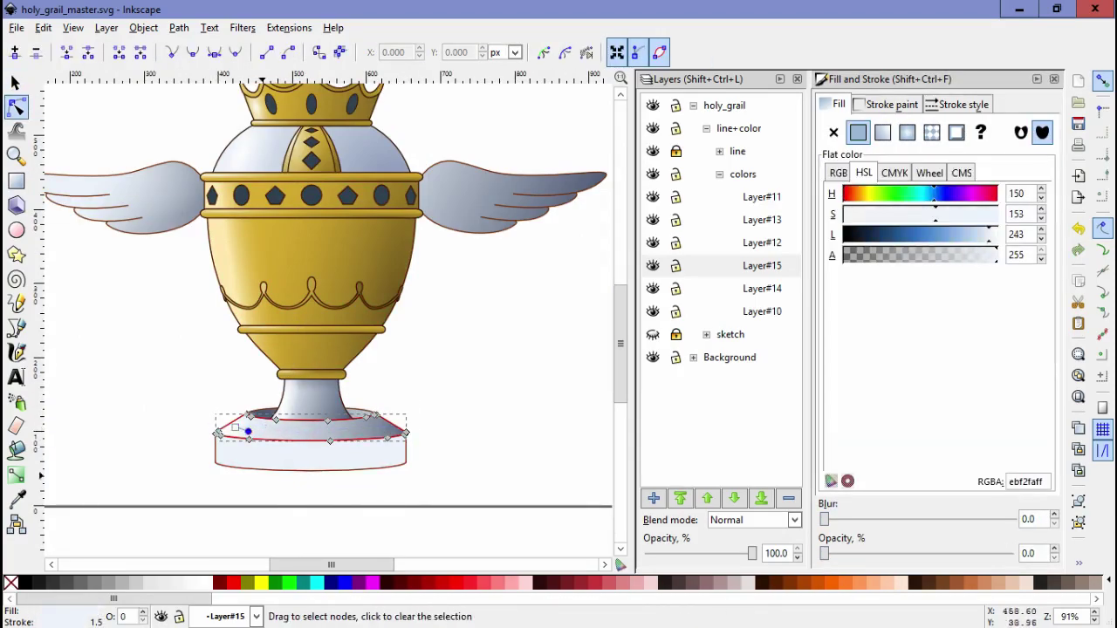
key(Escape)
Step: Highlight the base's lower band with a gradient starting from white ffffff at its left end
scroll(311, 476, up, 1)
click(314, 458)
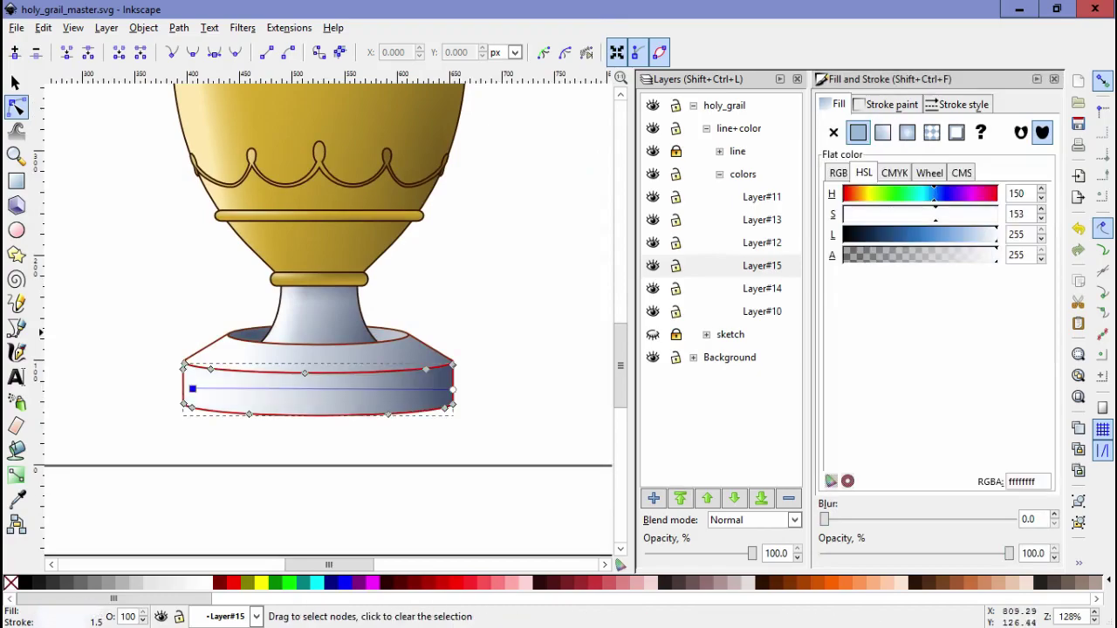
key(Escape)
Step: Add a new layer above Layer#11 for the gem facets and lock all the existing colour layers
key(5)
drag(471, 314, 437, 391)
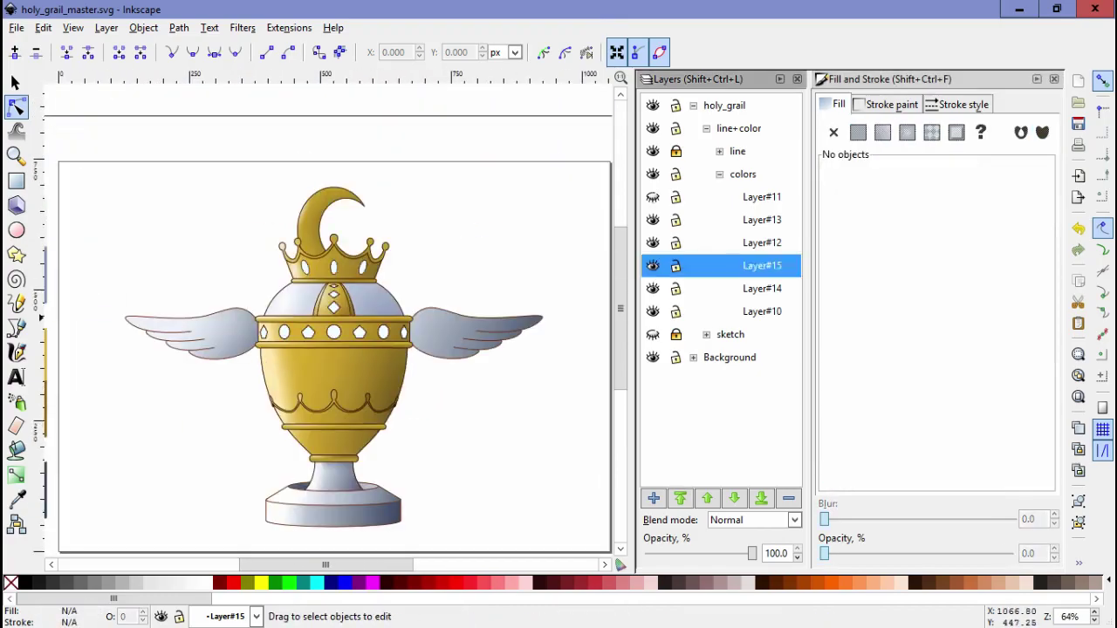
key(plus)
key(plus)
key(plus)
key(plus)
key(plus)
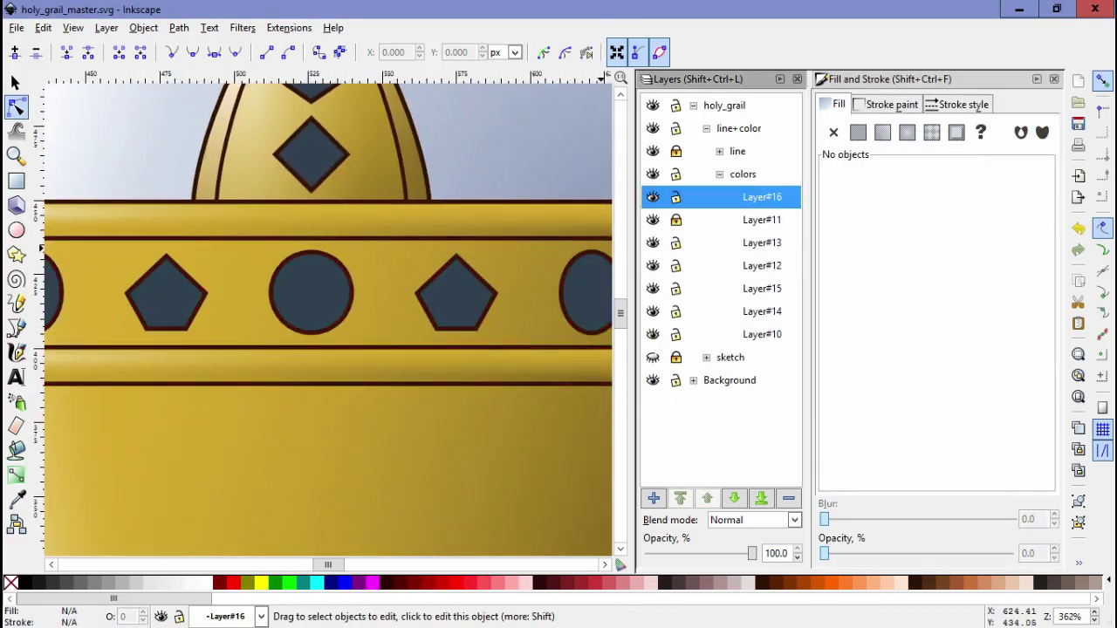
key(plus)
scroll(367, 260, left, 1)
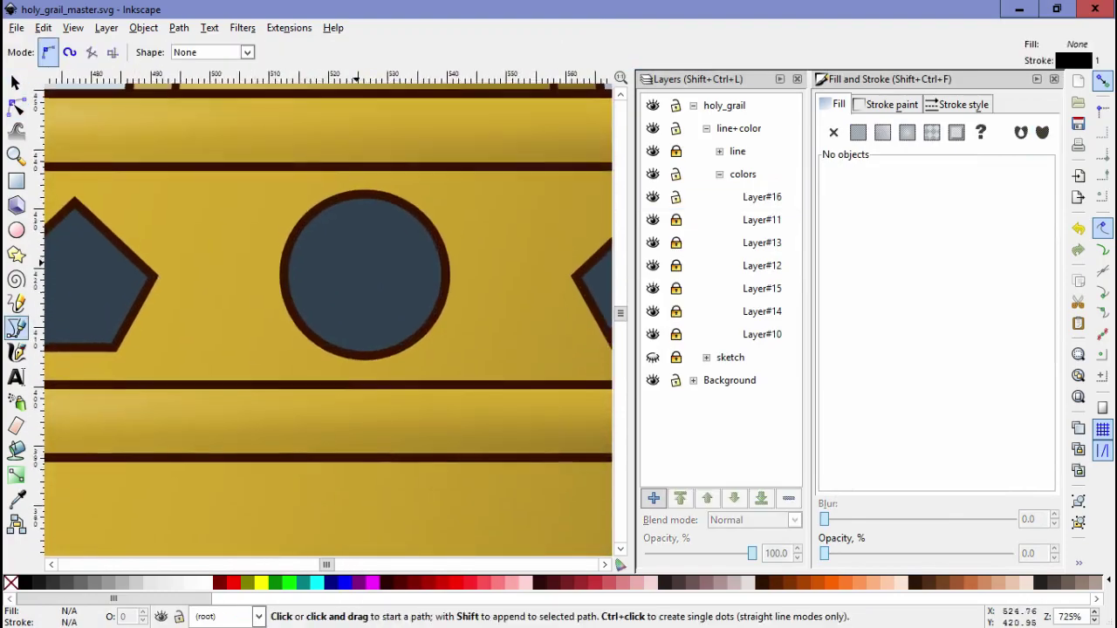
Step: Draw a facet along the central round gem's upper-left edge and fill it white without a stroke
key(plus)
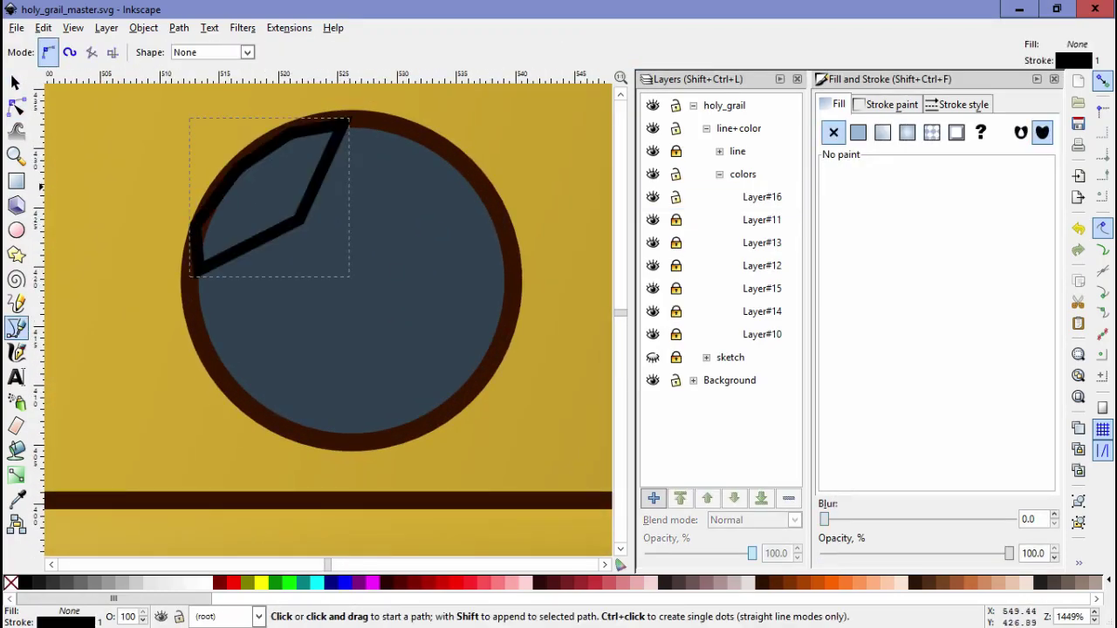
key(ctrl+z)
key(ctrl+z)
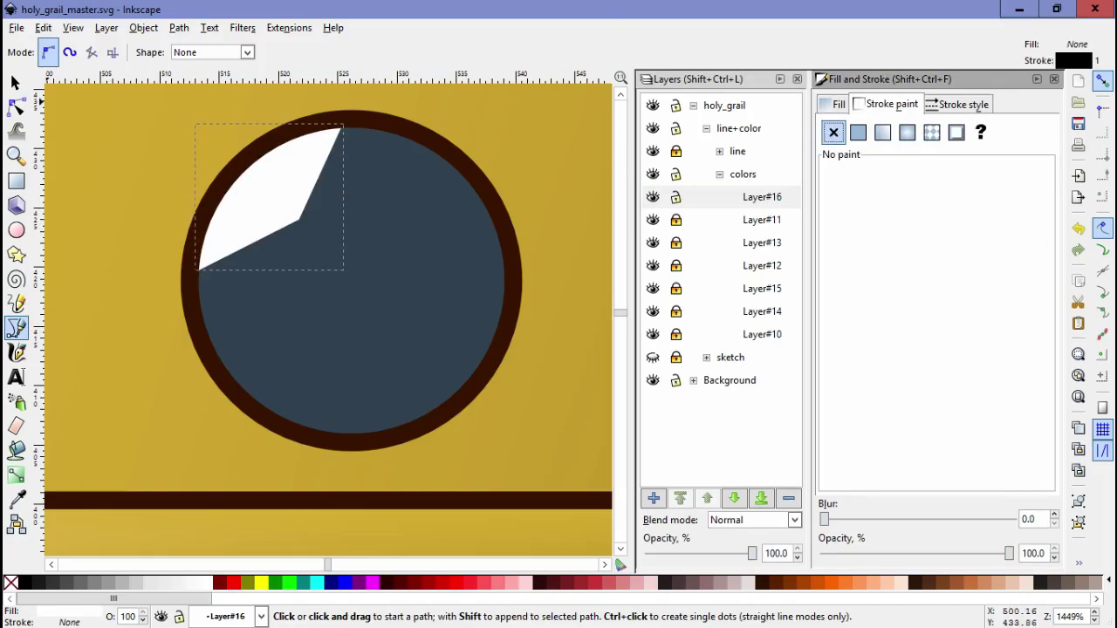
Step: Add a grey-blue facet along the round gem's lower-left edge and align its corner with the white facet
click(281, 214)
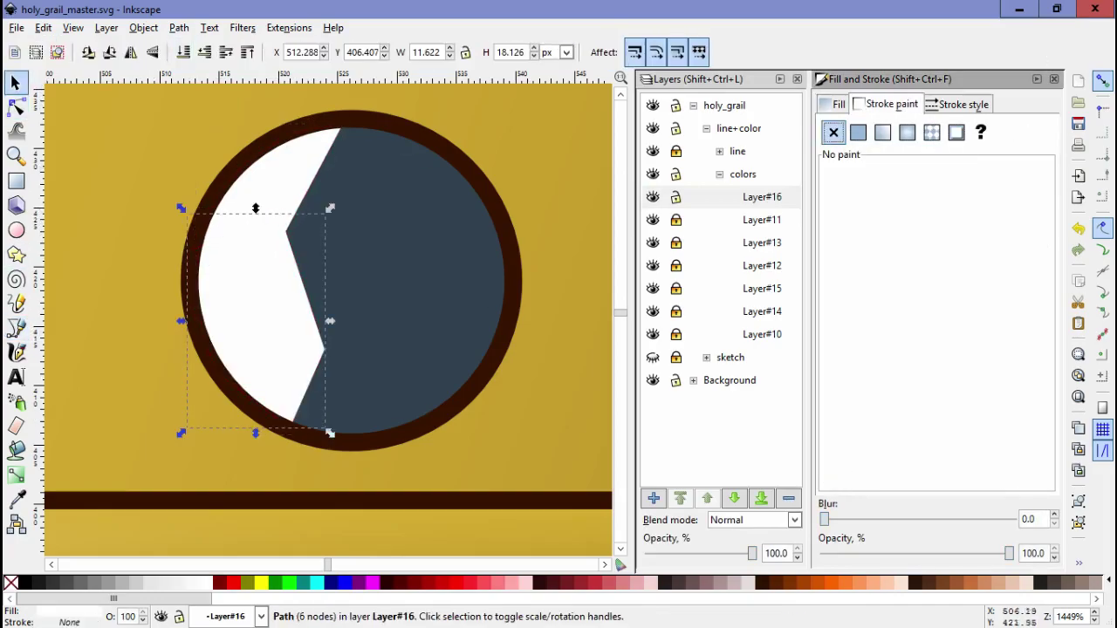
key(d)
click(255, 208)
key(n)
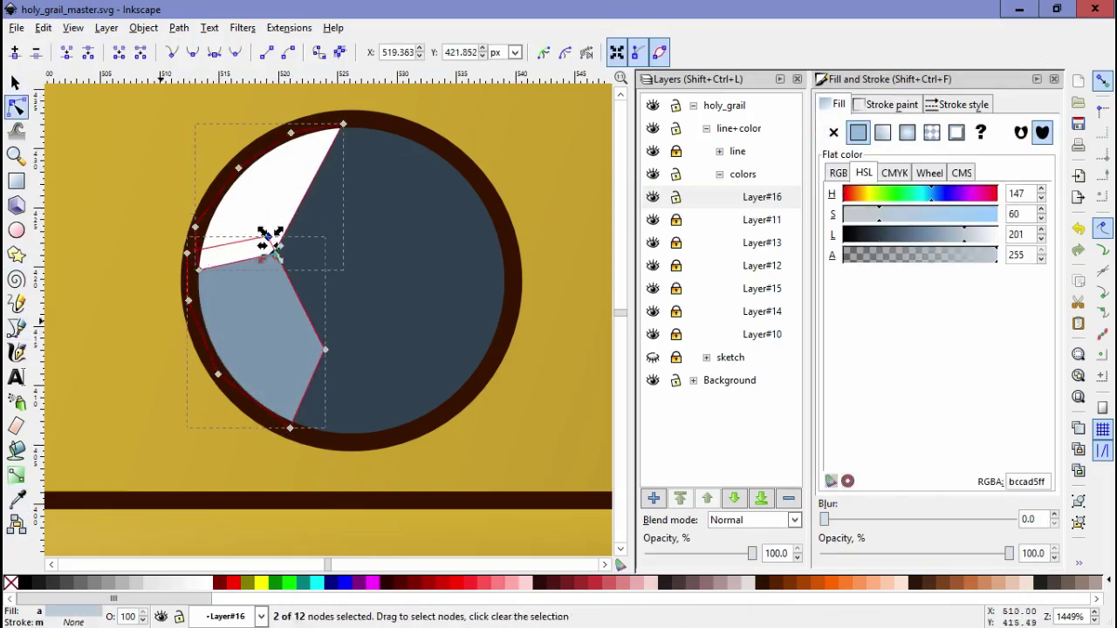
key(Escape)
Step: Draw a facet along the round gem's upper edge beside the white one and fill it light blue
scroll(268, 237, up, 1)
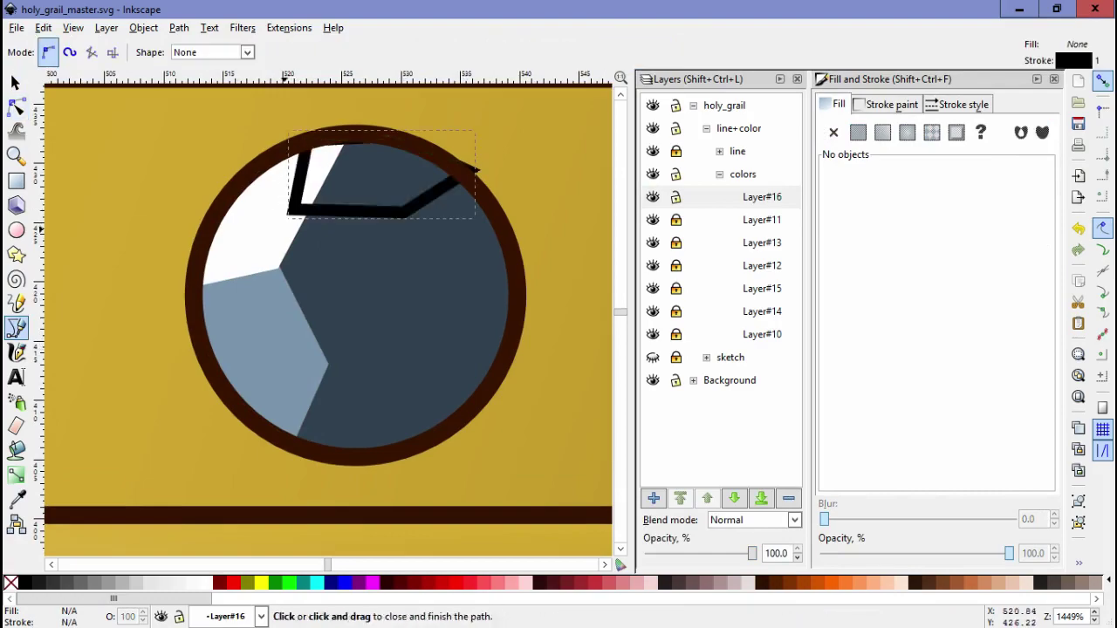
click(286, 213)
key(s)
key(Escape)
Step: Draw a facet along the round gem's lower-right edge and fill it dark blue 192f3e
key(b)
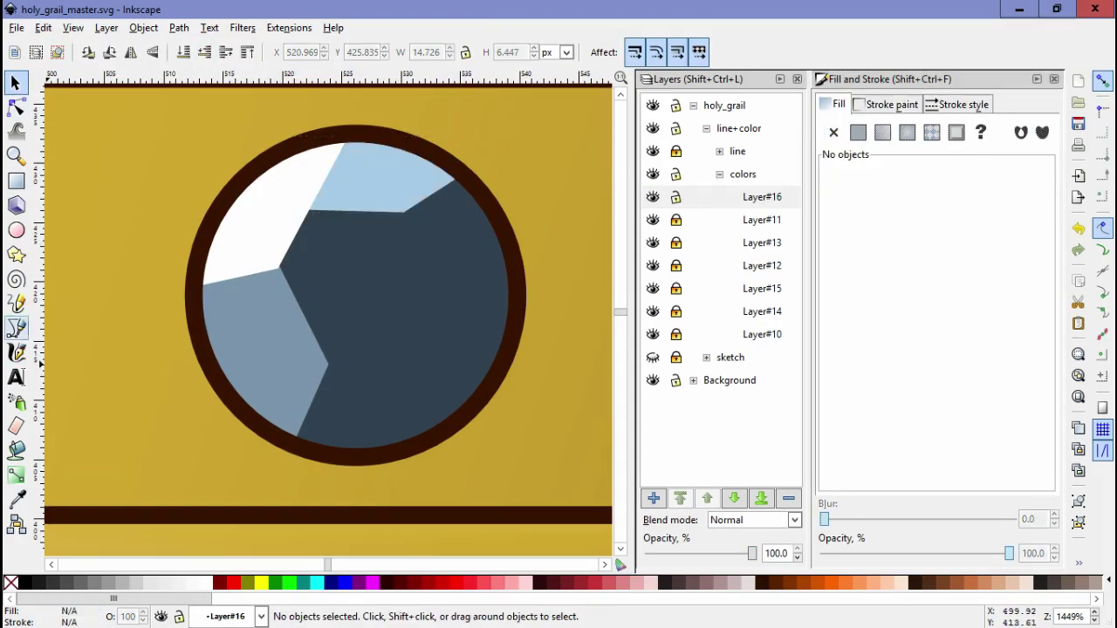
click(506, 275)
key(s)
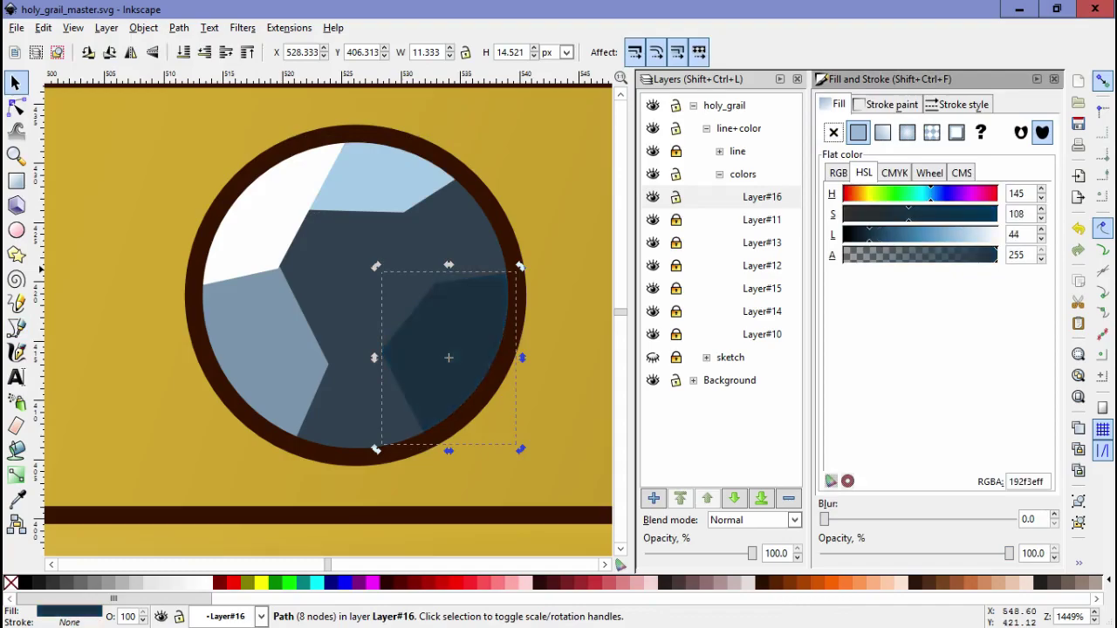
key(Escape)
Step: Copy the round gem's four facets onto the pentagonal gem to its left
key(n)
key(grave)
scroll(391, 258, up, 2)
click(436, 278)
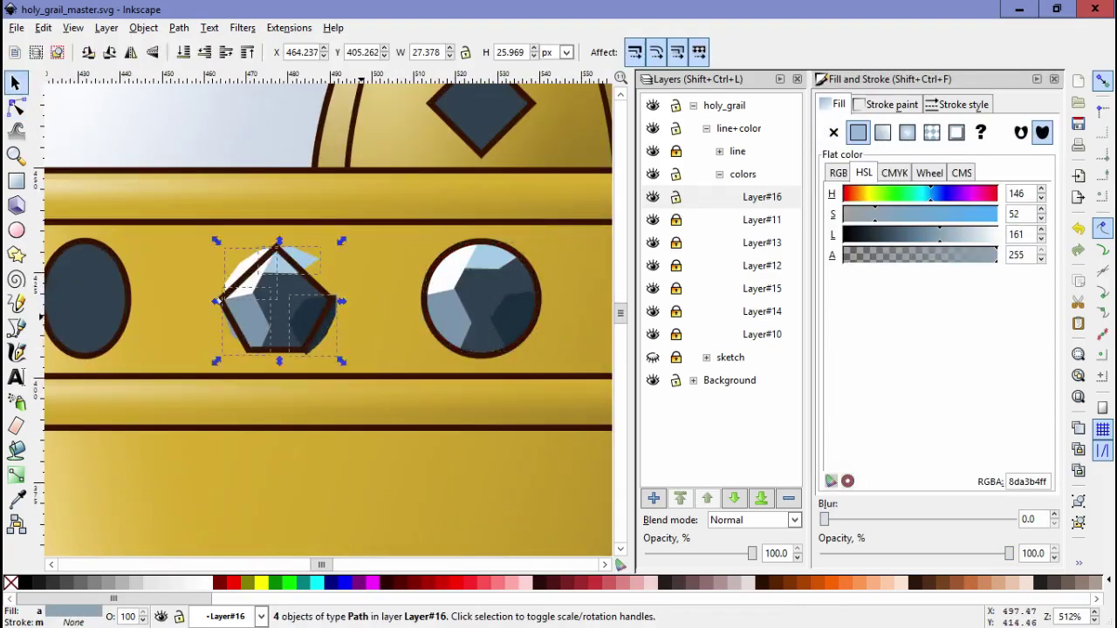
Step: Reshape the copied facets to the pentagonal gem's corners and add a central face filled with light blue a5cbe7
key(n)
key(plus)
key(plus)
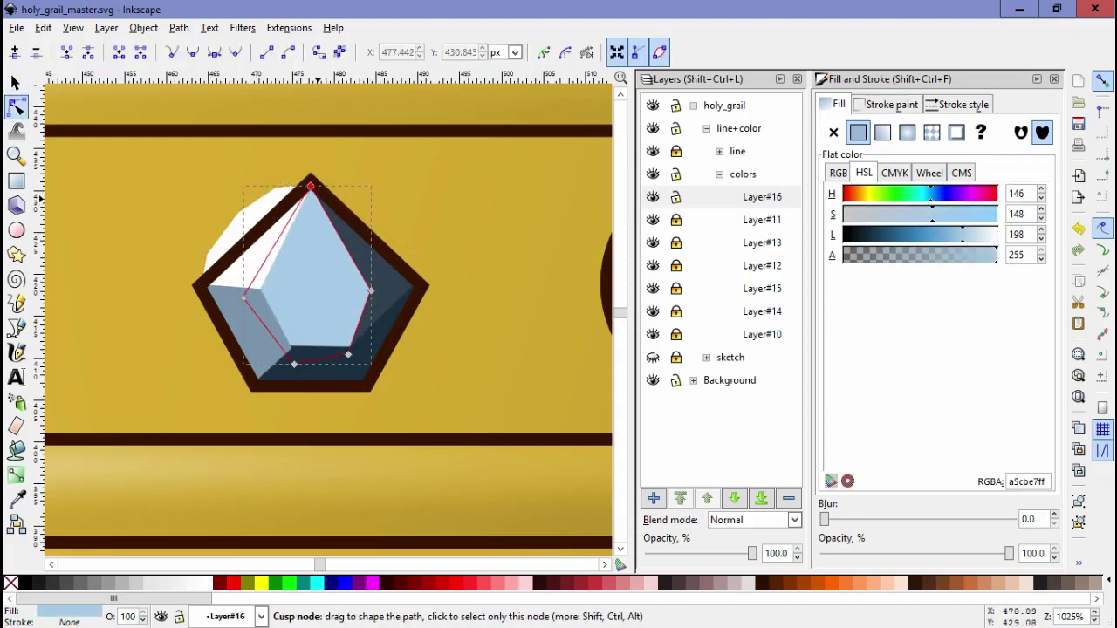
scroll(328, 314, up, 3)
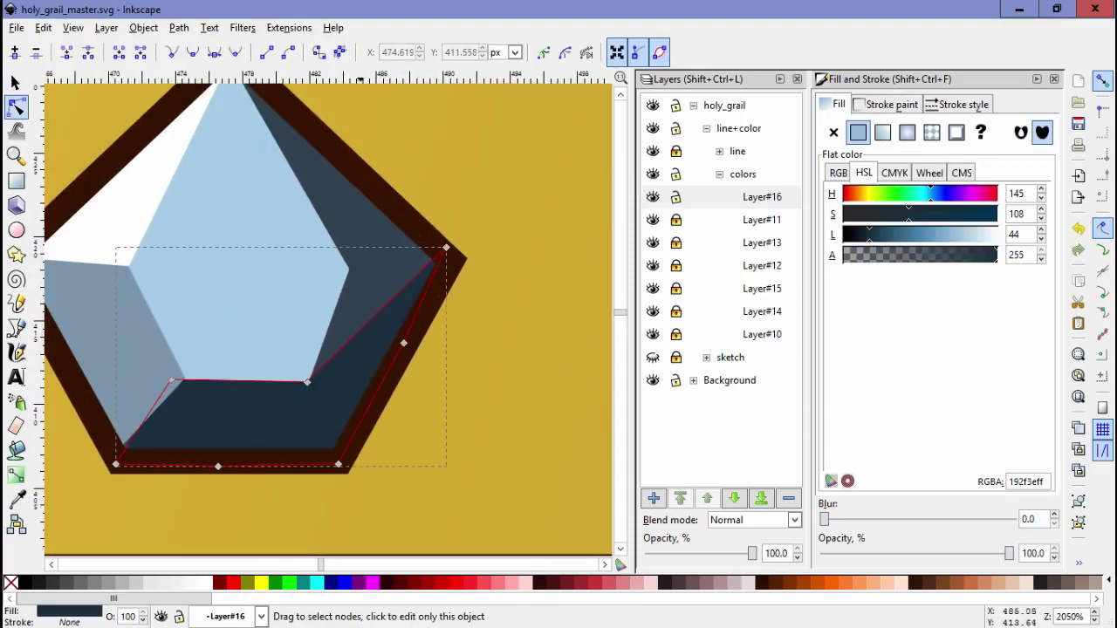
key(Escape)
Step: Fade the pentagonal gem's central face from light blue to transparent with a linear gradient
scroll(328, 314, down, 3)
key(Tab)
key(Escape)
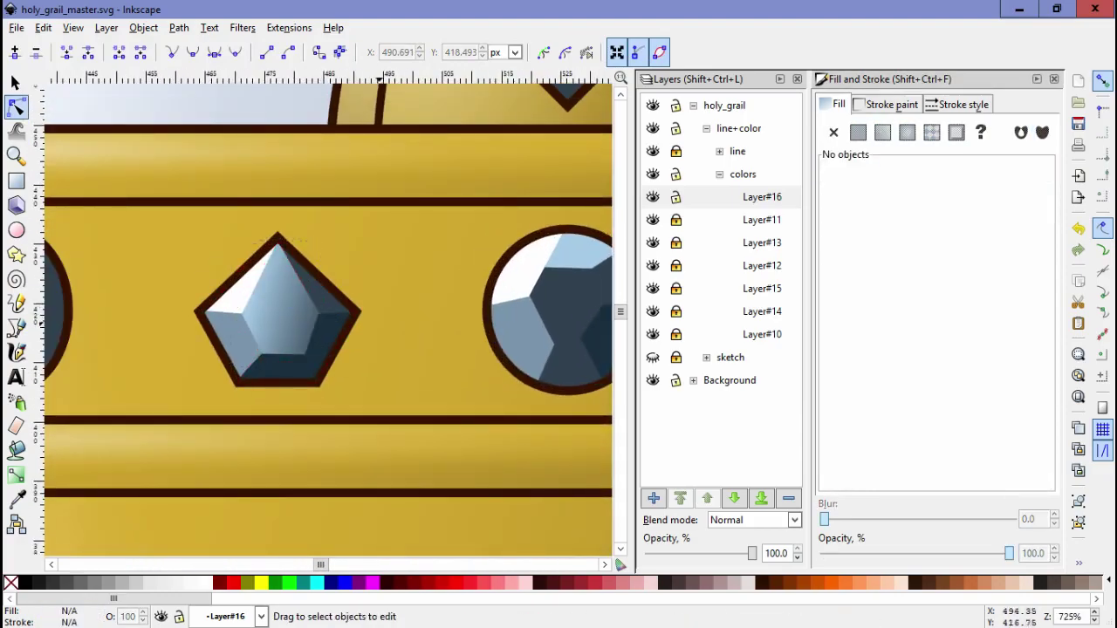
scroll(328, 314, up, 2)
key(Tab)
key(Escape)
Step: Copy the round gem's four facets onto the oval gem left of the pentagonal one
scroll(328, 314, left, 3)
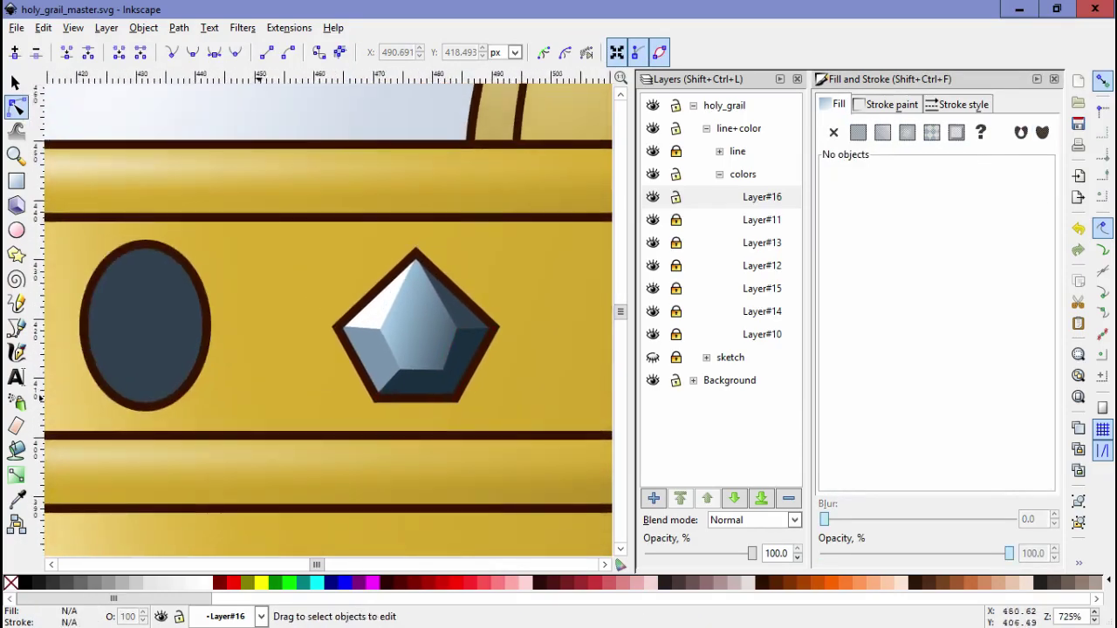
scroll(328, 314, right, 4)
key(ctrl+a)
key(F1)
scroll(329, 314, up, 3)
key(ctrl+a)
key(Escape)
Step: Reshape the facets to fit the oval gem and add a facet filled with 274861 along its upper-right edge
key(F2)
key(Tab)
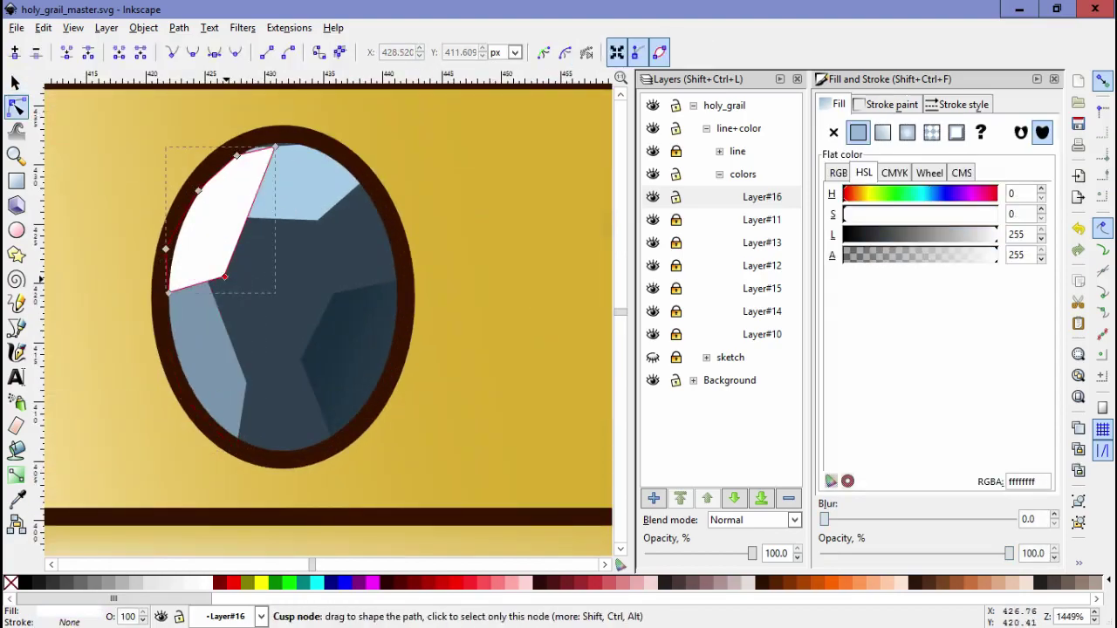
key(Escape)
key(Tab)
key(Escape)
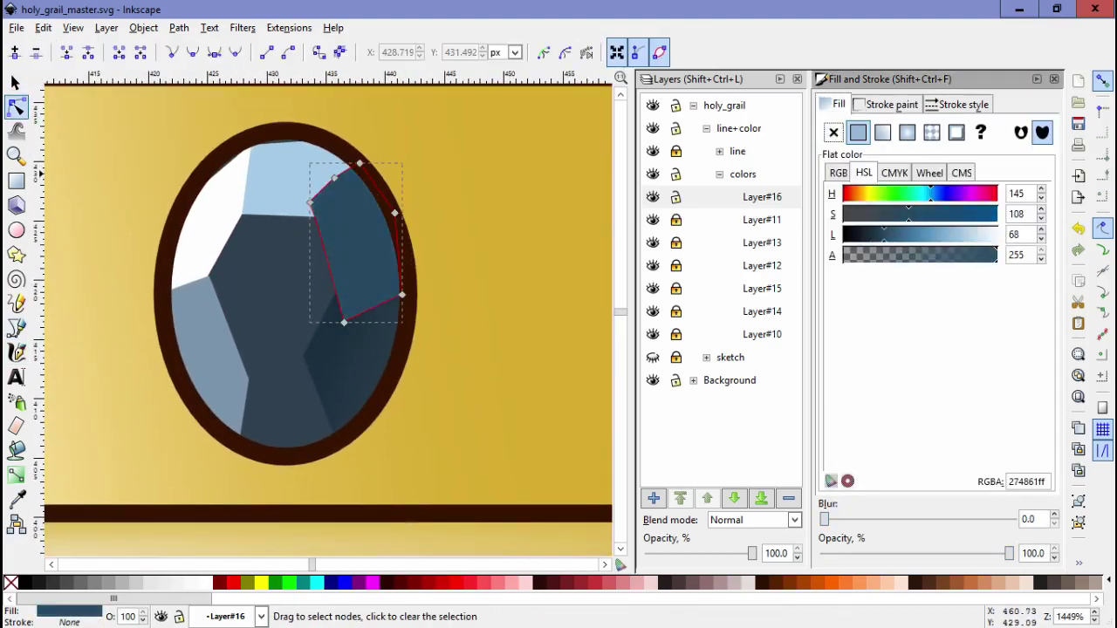
Step: Finish fitting the oval gem's upper-right facet and add a copy of the pentagonal gem's gradient central face, shaped to meet the facets
drag(357, 224, 256, 224)
click(256, 225)
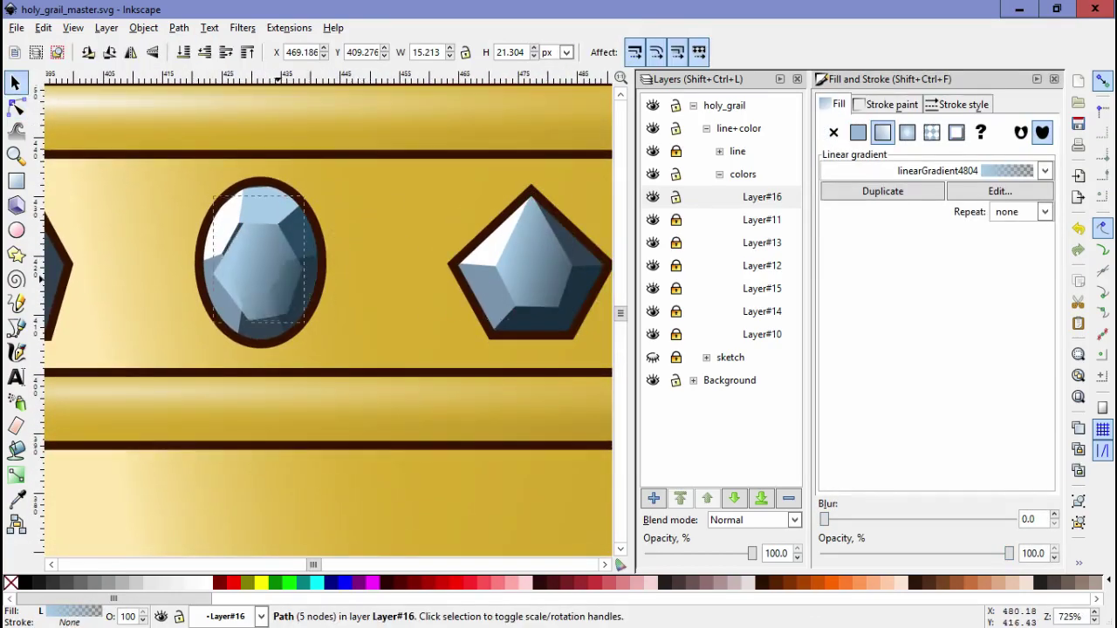
key(plus)
key(plus)
key(Escape)
scroll(328, 315, down, 4)
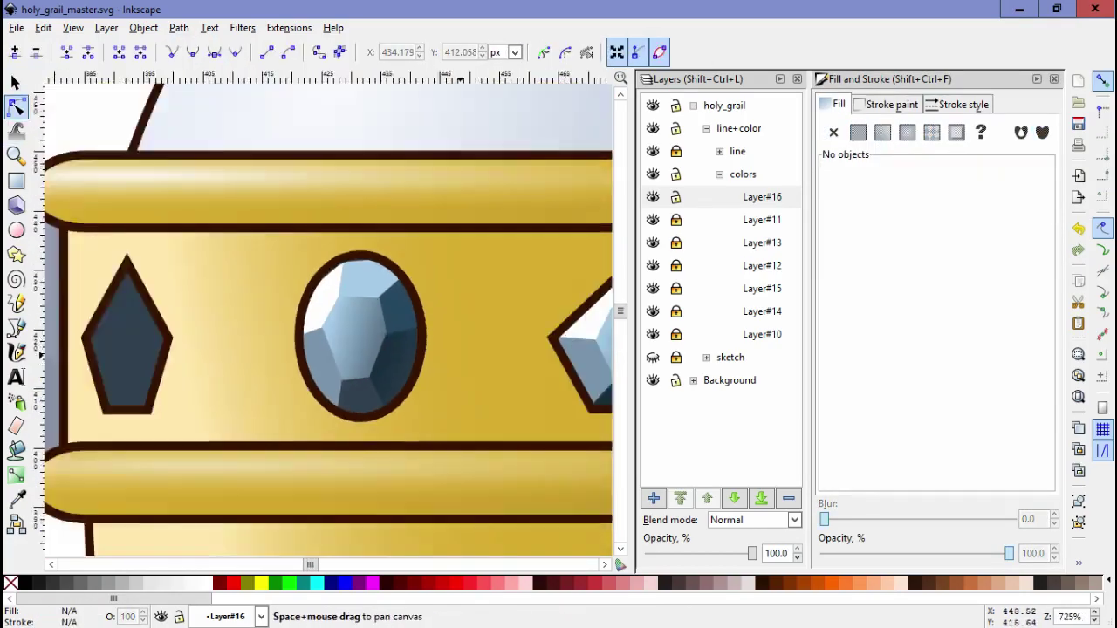
Step: Copy the pentagonal gem's facets and central face onto the narrow leftmost gem and scale them to its outline
scroll(328, 314, up, 3)
key(s)
drag(398, 278, 40, 373)
key(plus)
key(plus)
key(n)
Step: Reshape the narrow leftmost gem's facets to its corners and redirect the central face's light blue gradient
click(314, 249)
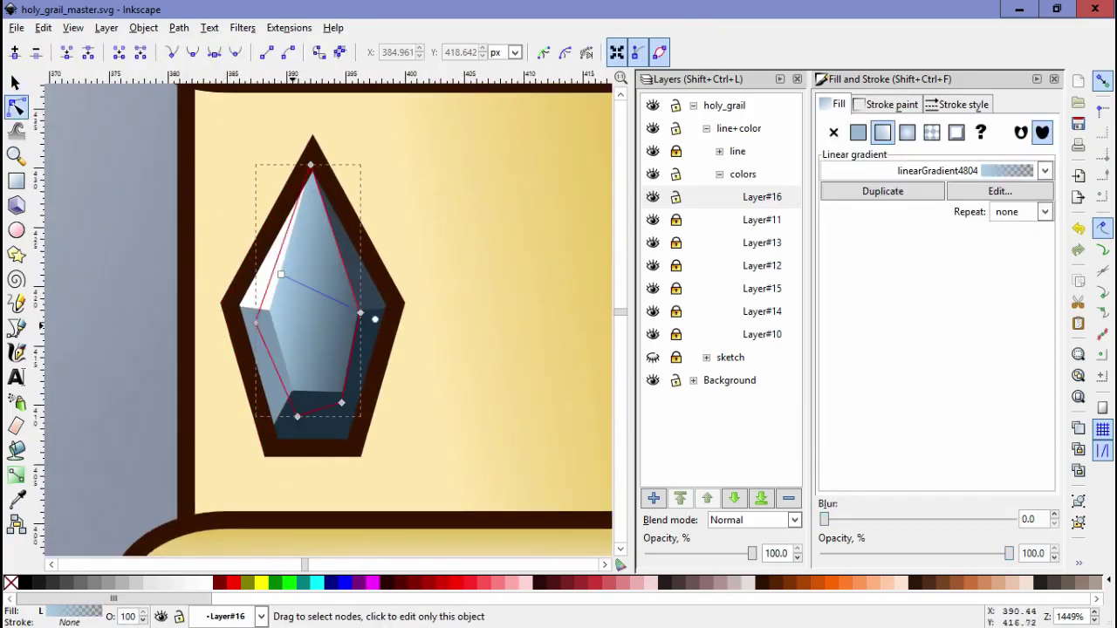
click(352, 324)
drag(335, 314, 341, 307)
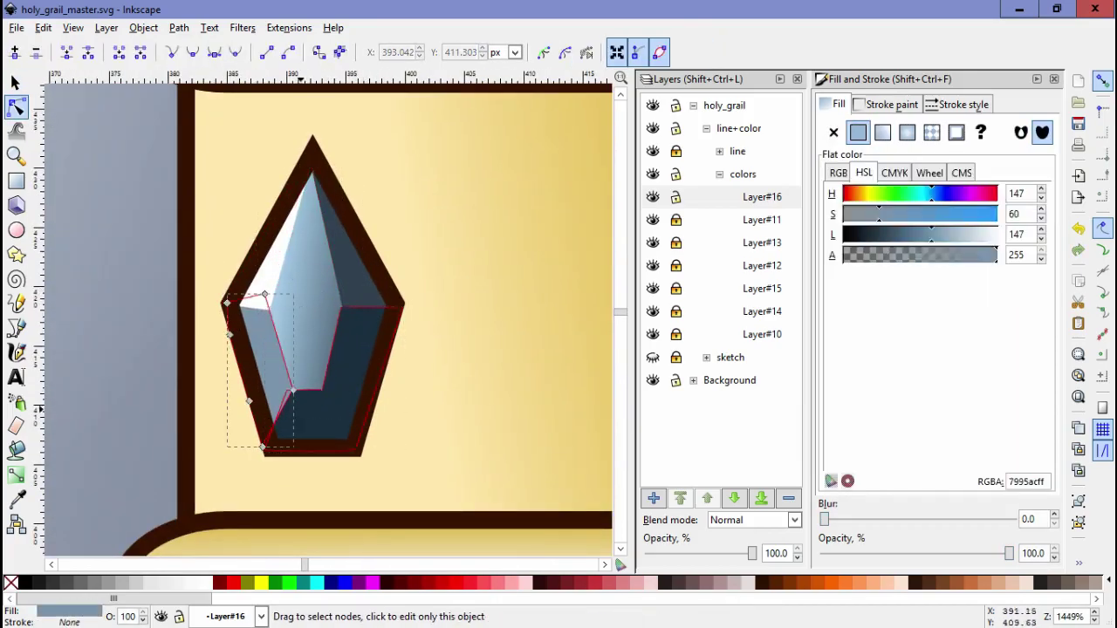
scroll(259, 289, down, 1)
click(301, 362)
click(262, 261)
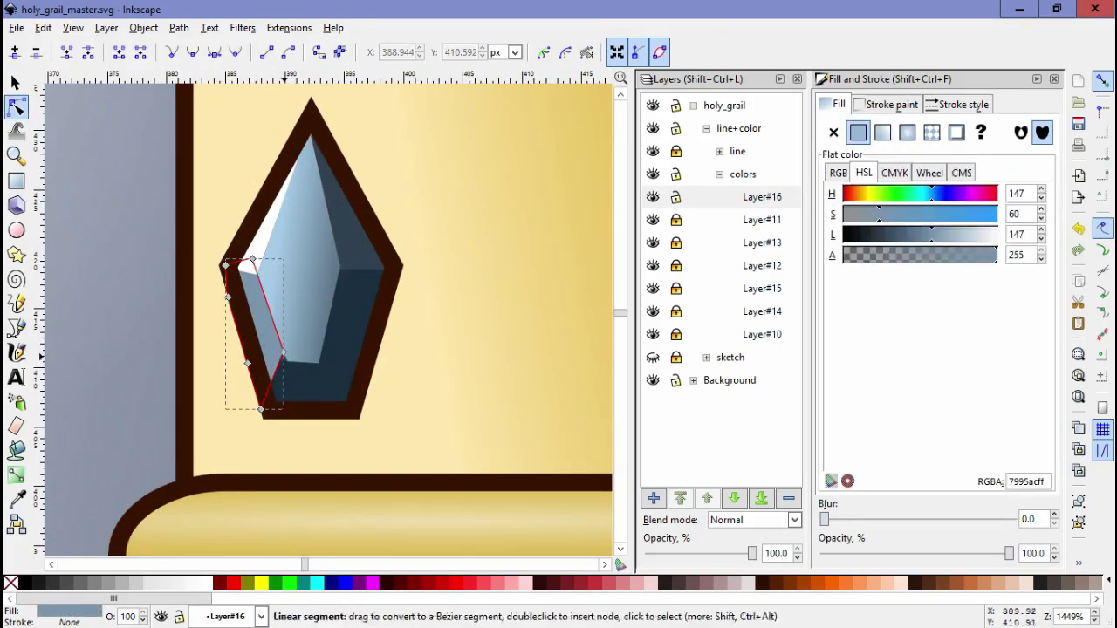
key(Escape)
click(332, 319)
click(334, 317)
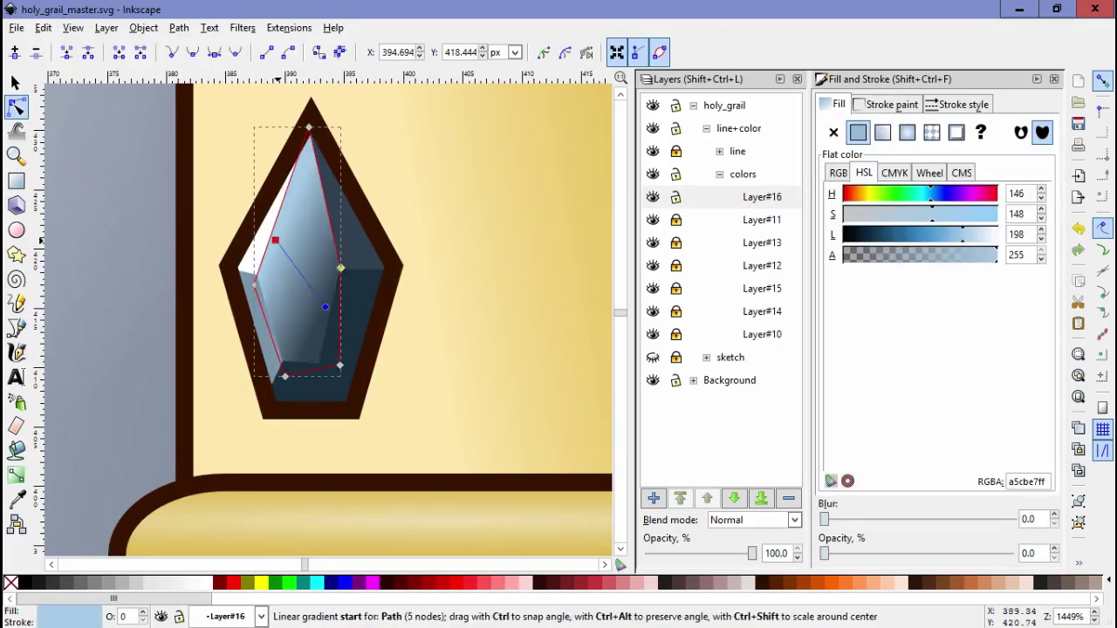
key(Escape)
Step: Copy the left pentagonal gem's facets and central face onto the pentagonal gem right of the round one
scroll(322, 314, down, 5)
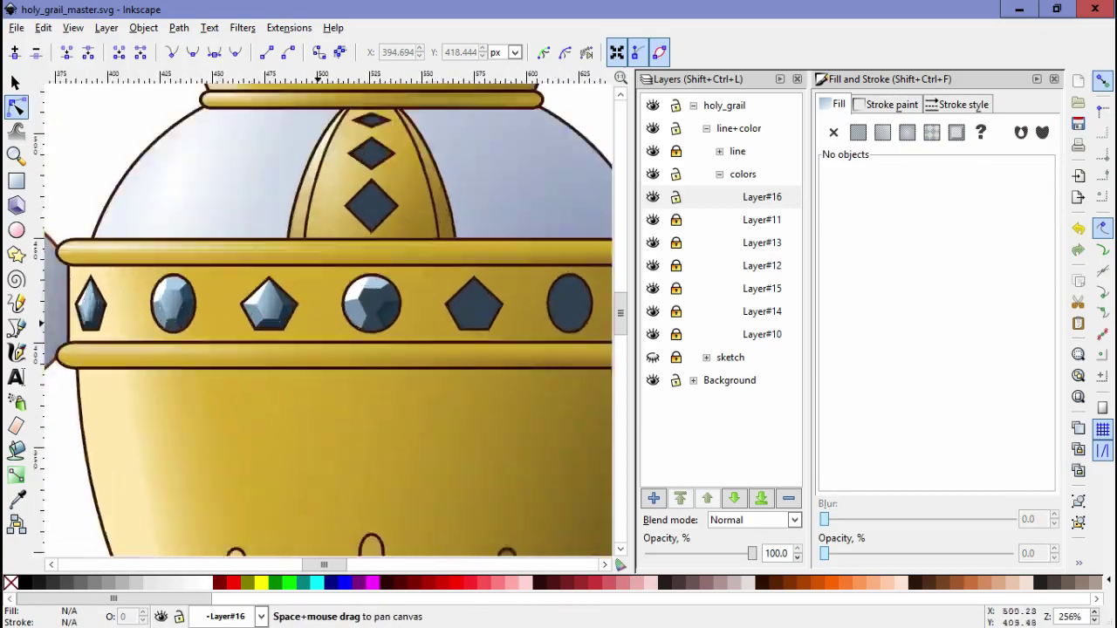
scroll(262, 301, up, 2)
click(224, 294)
key(s)
key(3)
key(n)
Step: Recolour the right pentagonal gem with a lower-left facet of 8da5b8, a darker lower-right facet and a dimmer central gradient
click(318, 279)
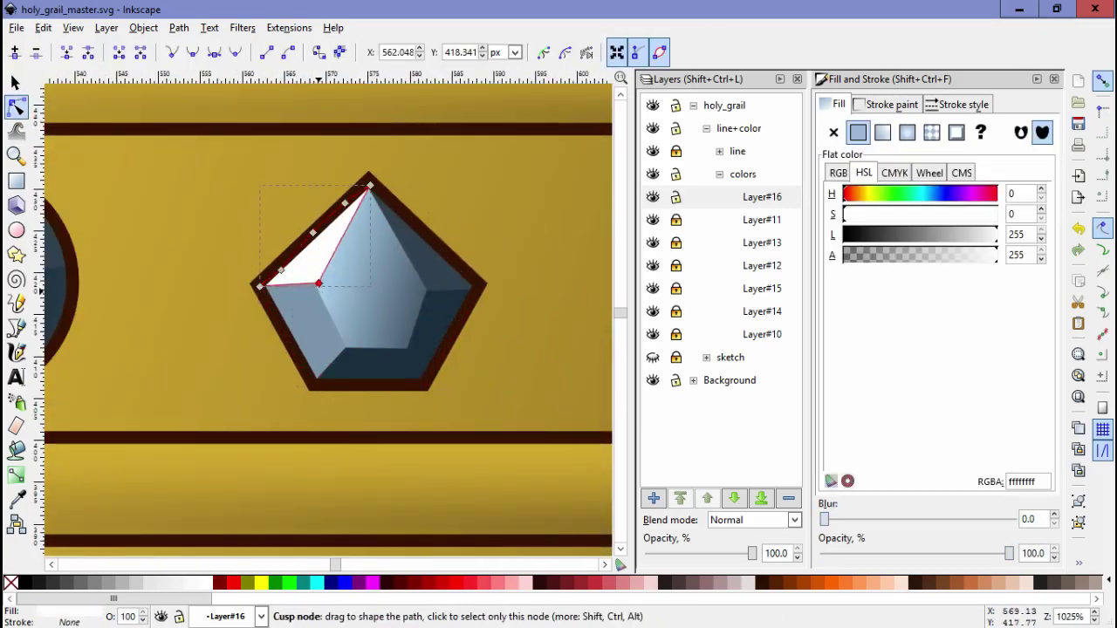
click(330, 255)
click(472, 332)
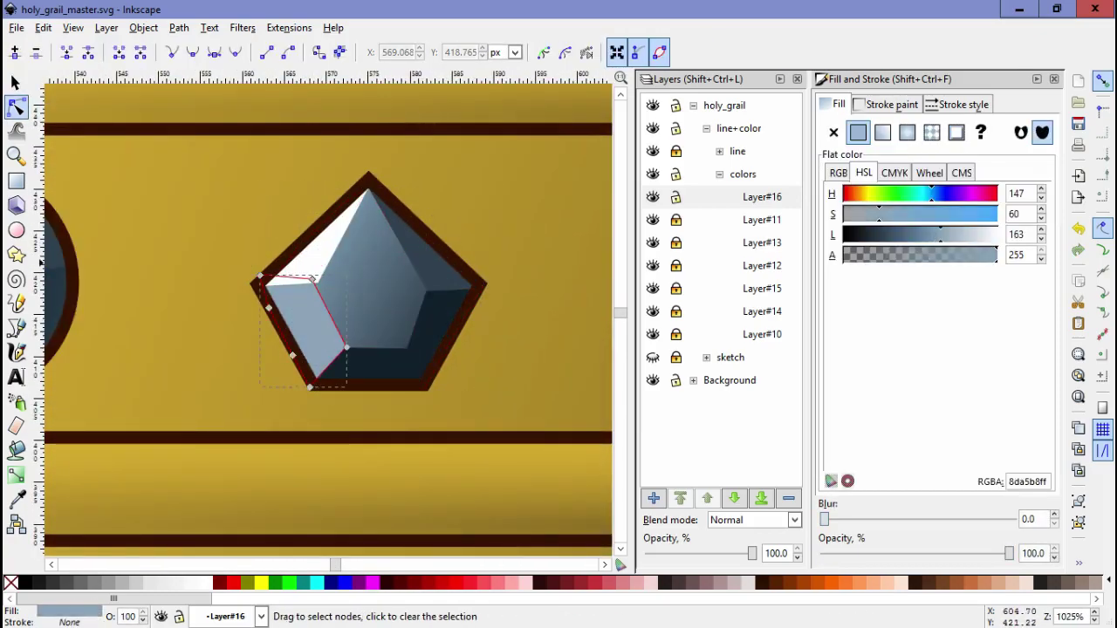
click(603, 249)
click(327, 240)
key(Escape)
click(357, 209)
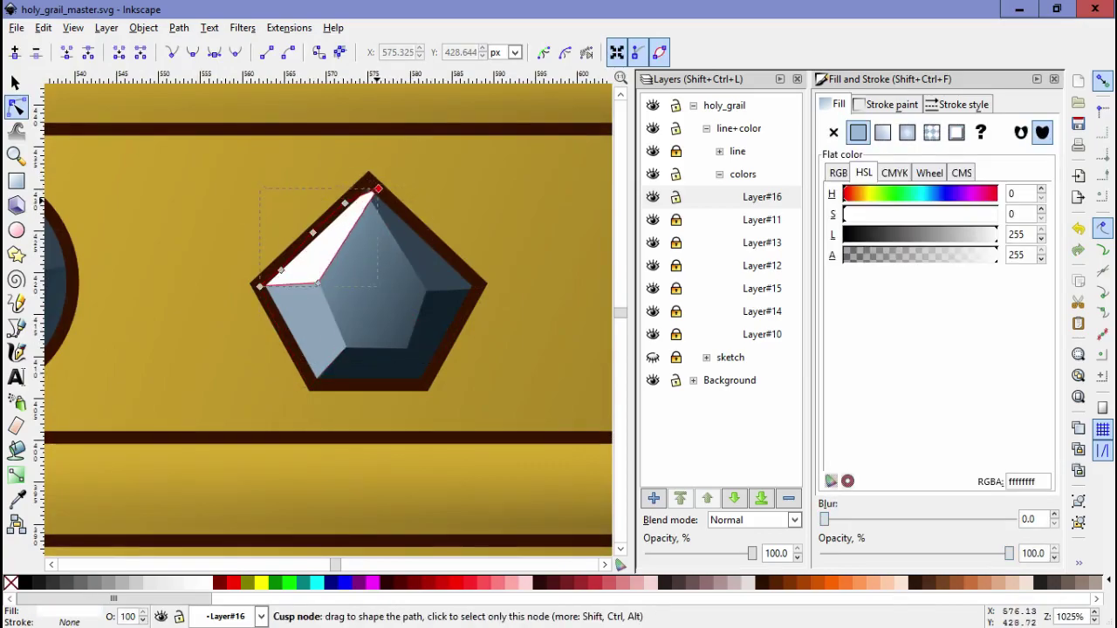
Step: Adjust the top corner where the white facet meets the central face on the left pentagonal gem
scroll(384, 188, down, 2)
scroll(202, 324, up, 3)
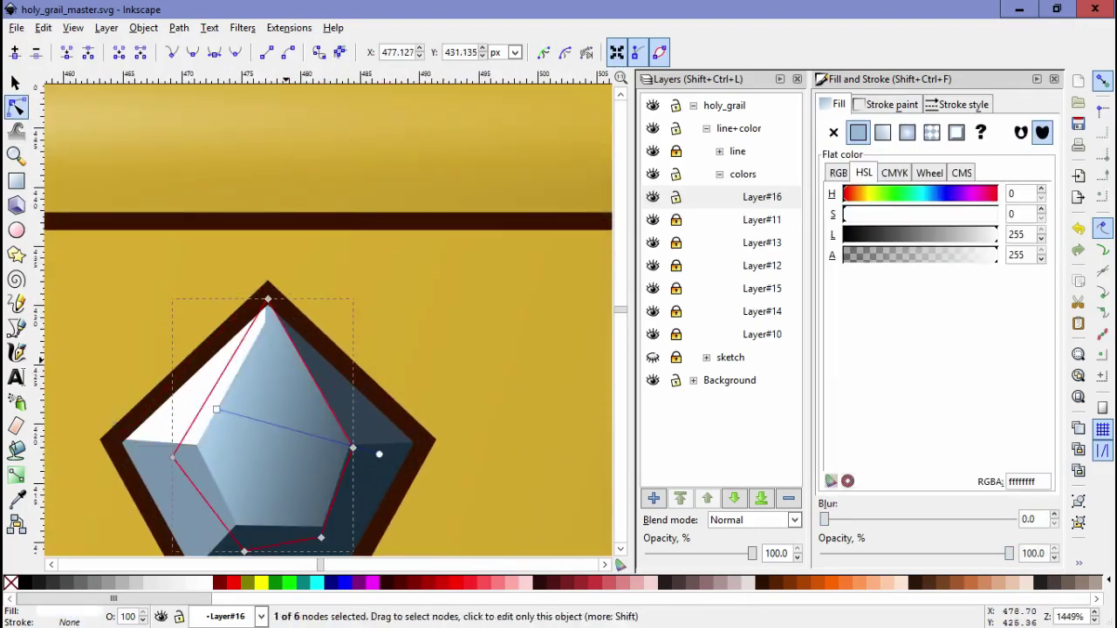
click(292, 356)
scroll(292, 356, down, 5)
Step: Darken the right pentagonal gem's white upper-left facet to light grey d4d4d4
scroll(306, 332, up, 3)
scroll(306, 332, down, 1)
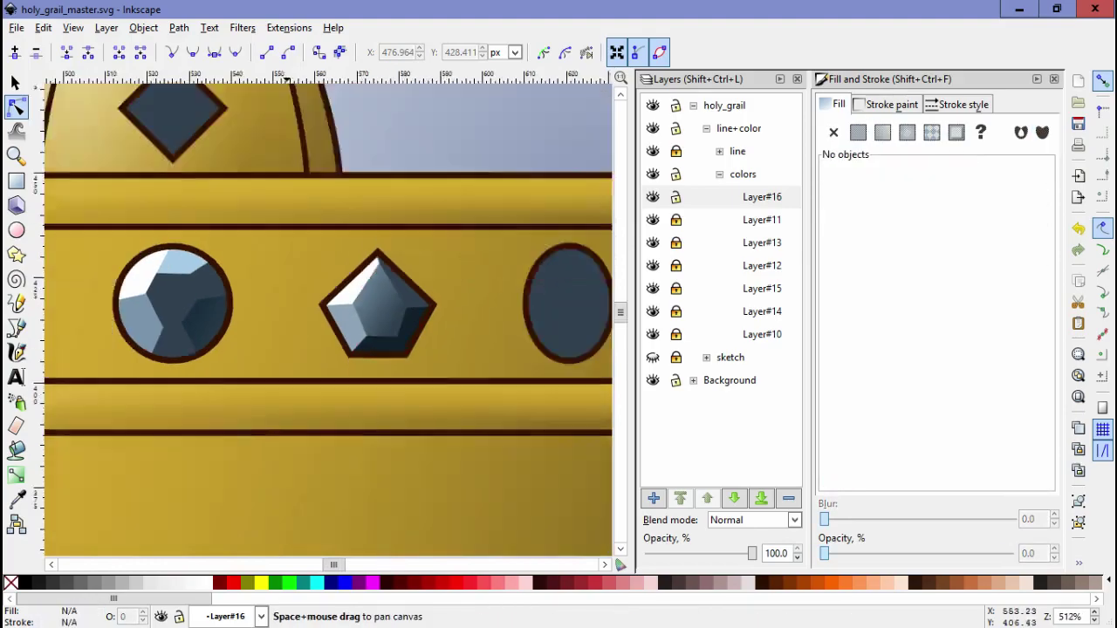
scroll(306, 332, right, 2)
scroll(307, 332, up, 1)
click(349, 315)
key(Escape)
scroll(415, 317, down, 3)
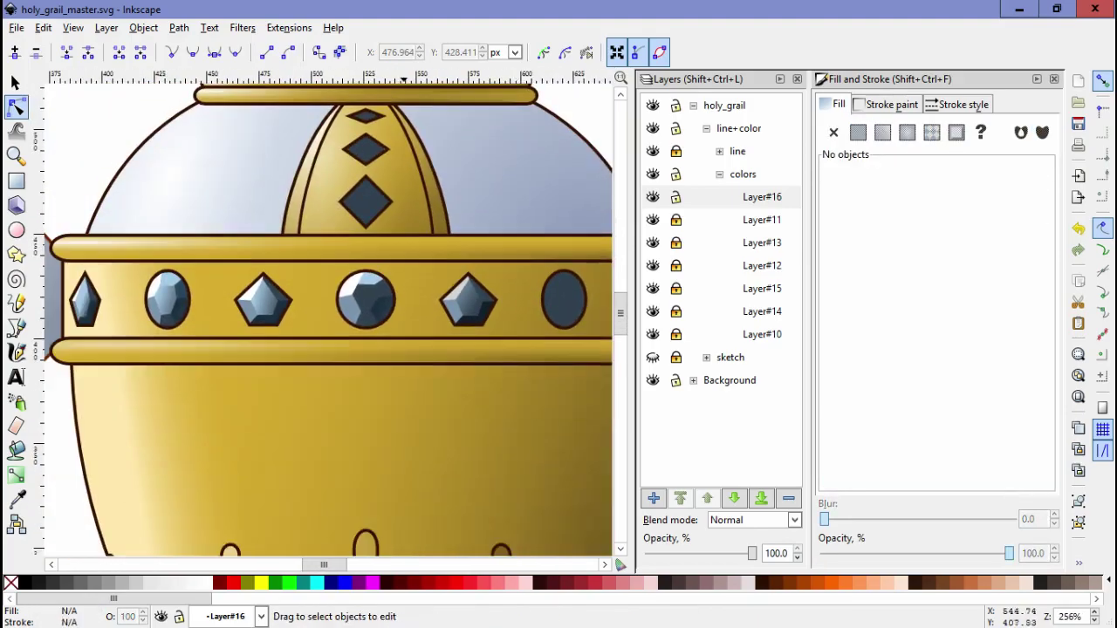
Step: Copy the left oval gem's facets and central face onto the oval gem on the band's right side
key(s)
ctrl+click(184, 314)
key(3)
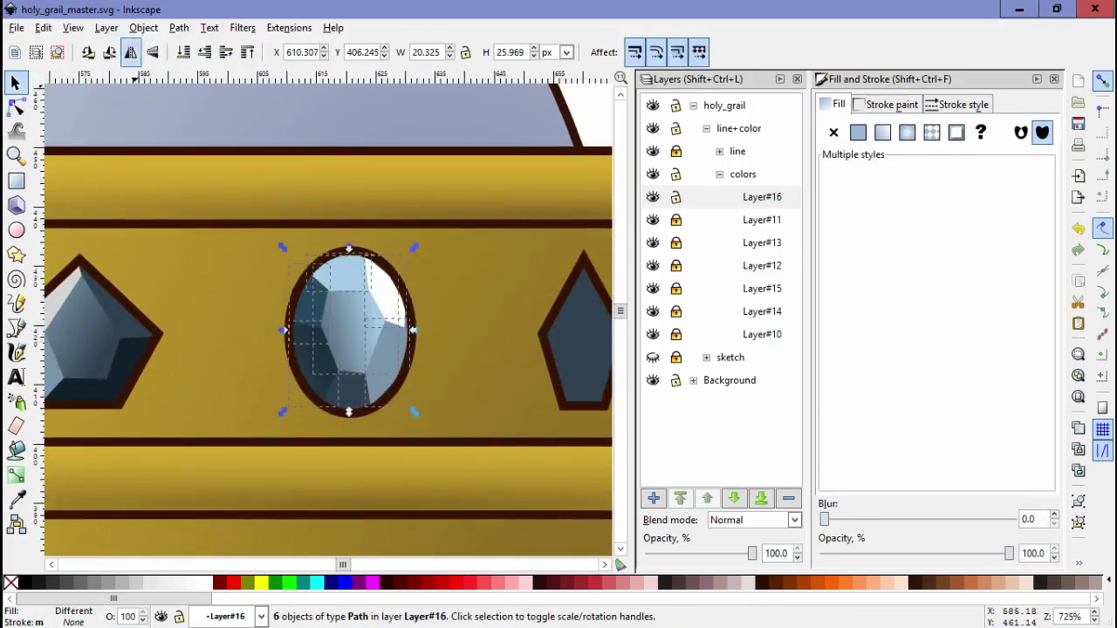
scroll(337, 311, up, 3)
key(n)
Step: Reshape the right oval gem's facets so the white and blue-grey ones lie along its left edge around the central face
shift+click(312, 272)
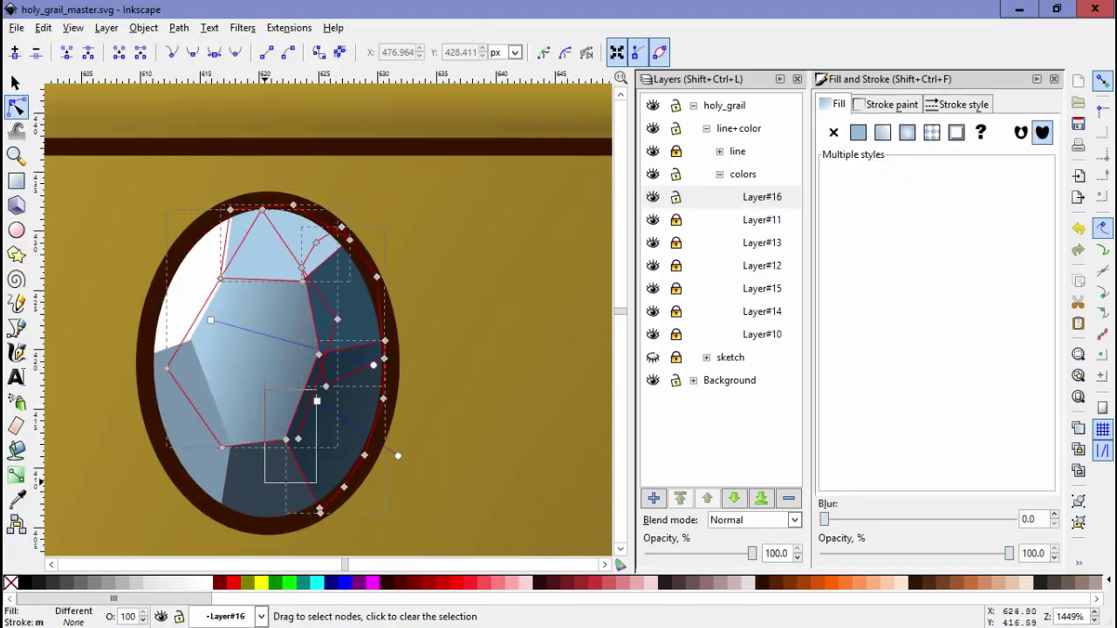
click(166, 349)
shift+click(262, 244)
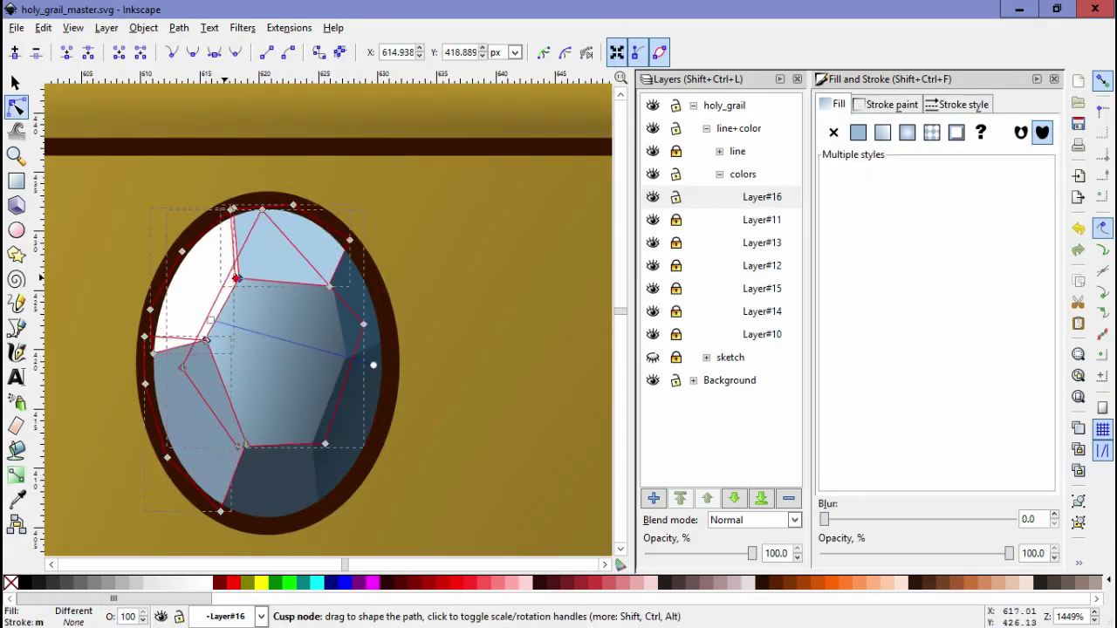
key(Escape)
click(253, 323)
Step: Dim the right oval gem's central face and deepen the dark gradient on its lower-right facet
scroll(349, 306, down, 2)
click(410, 341)
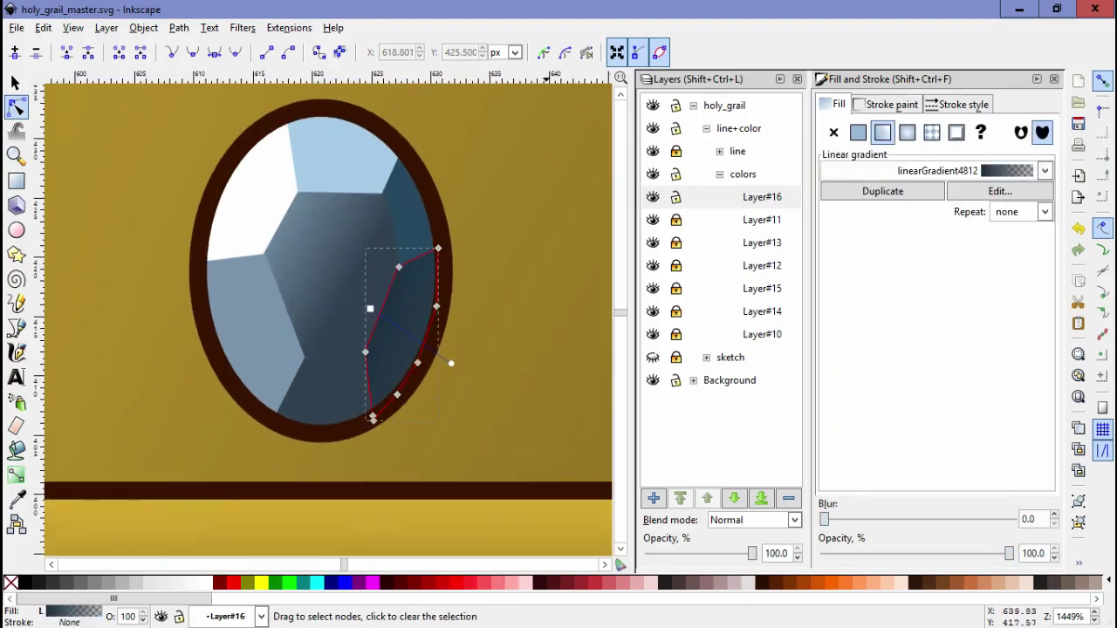
click(370, 306)
key(Escape)
Step: Darken the right oval gem's upper-right facet to 1e3649 and place a rotated copy of it along the bottom edge
click(406, 192)
key(s)
drag(406, 192, 325, 359)
key(ctrl+bracketleft)
key(n)
key(Escape)
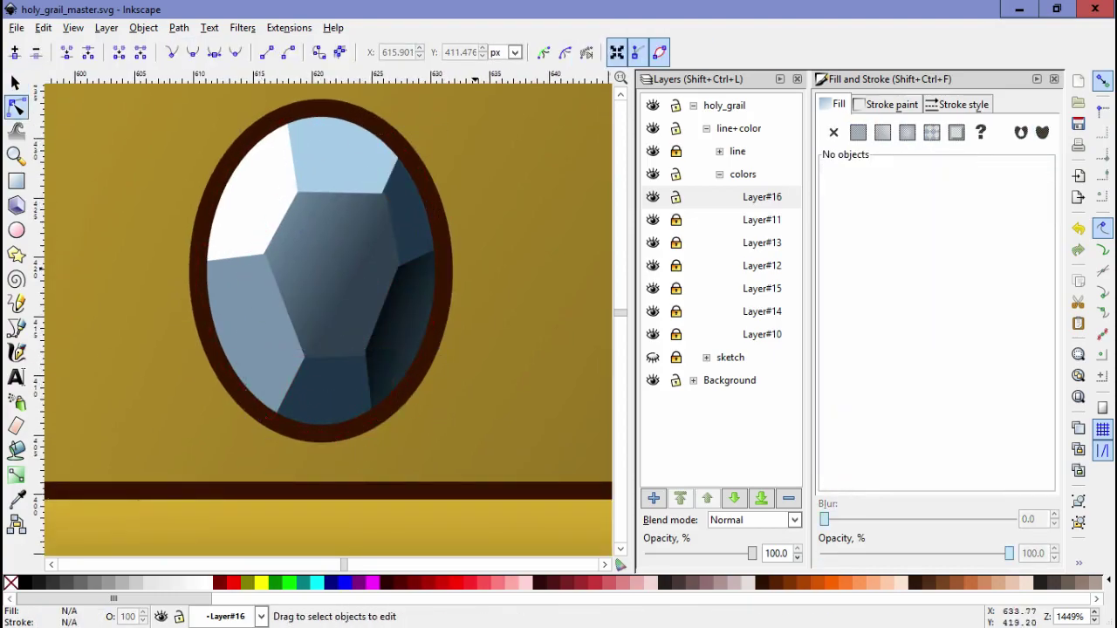
Step: Align the corners of the right oval gem's bottom and upper-right facets with the neighbouring facets
click(338, 395)
click(338, 395)
click(385, 183)
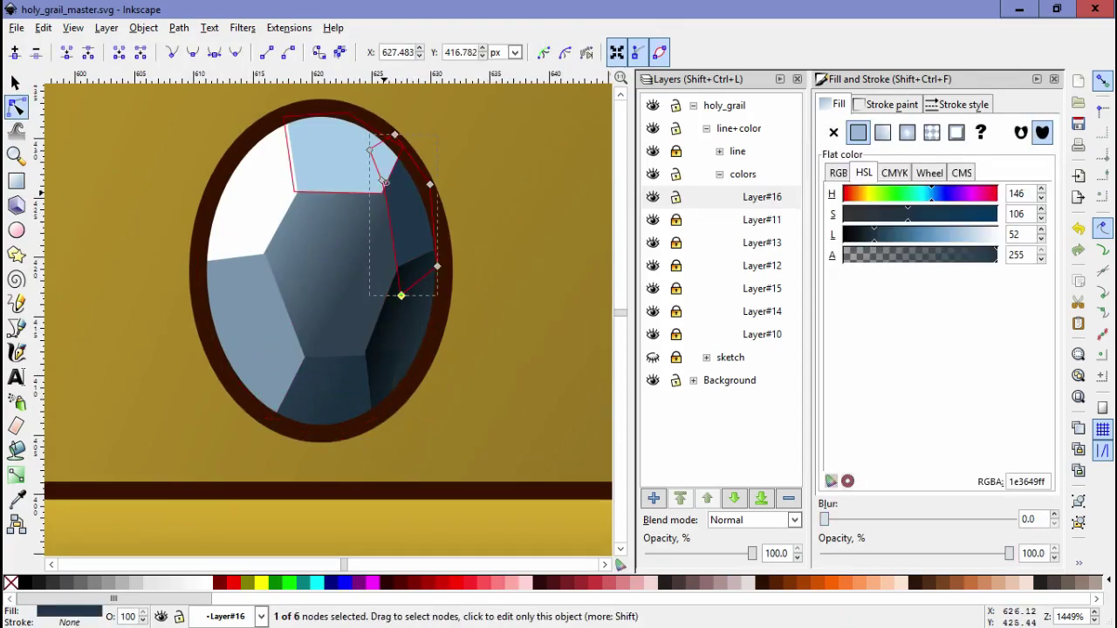
click(370, 170)
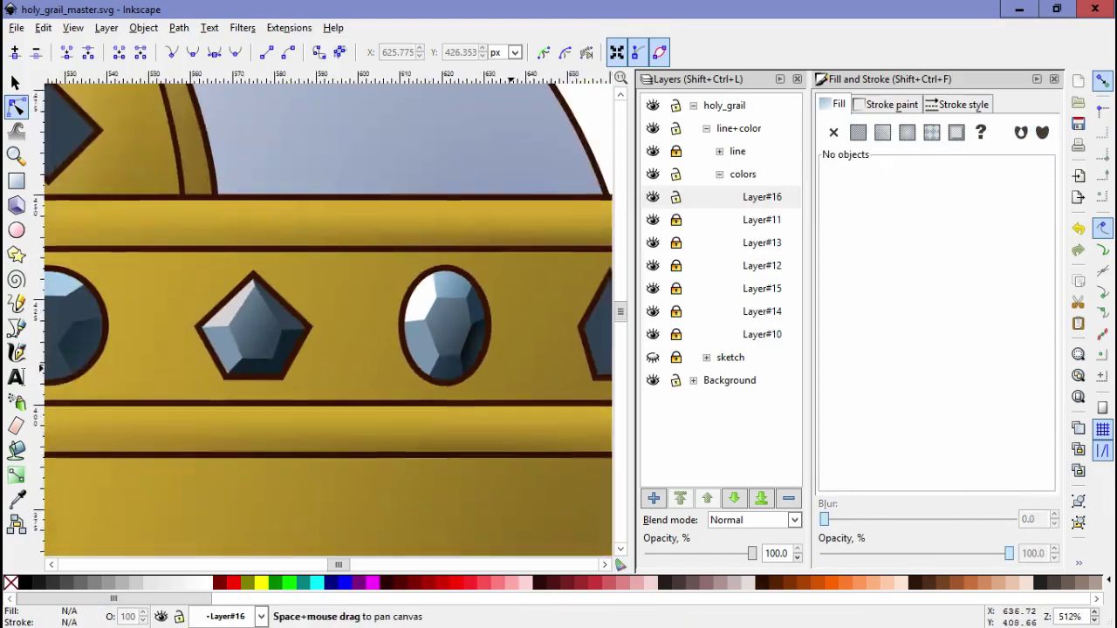
key(minus)
key(minus)
key(minus)
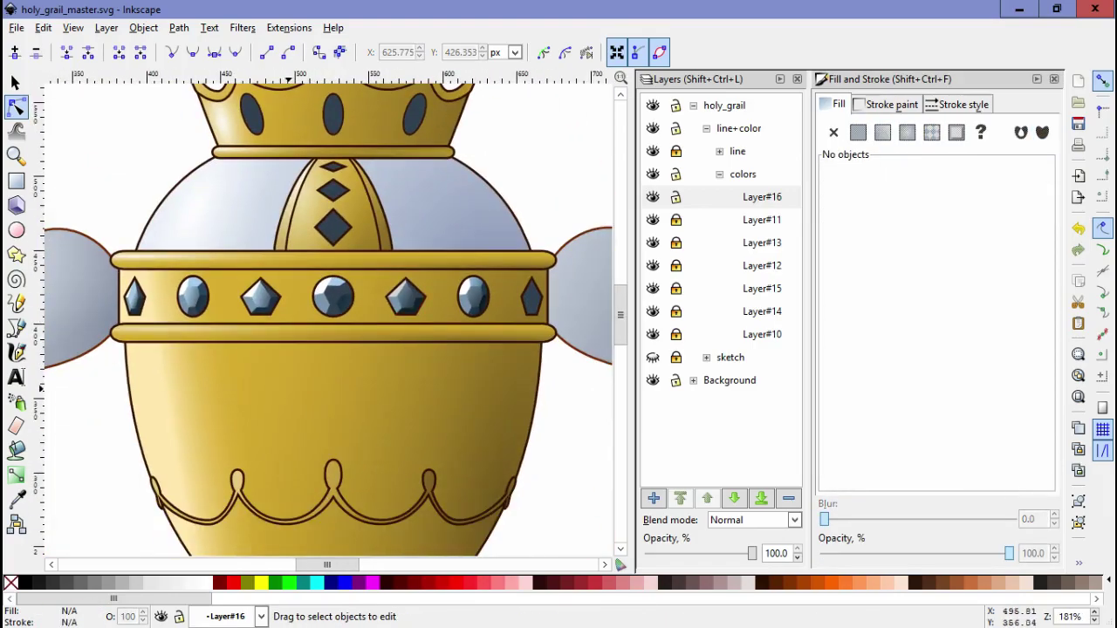
Step: Delete the existing facets from the central round gem
key(plus)
key(plus)
click(312, 312)
key(Escape)
key(s)
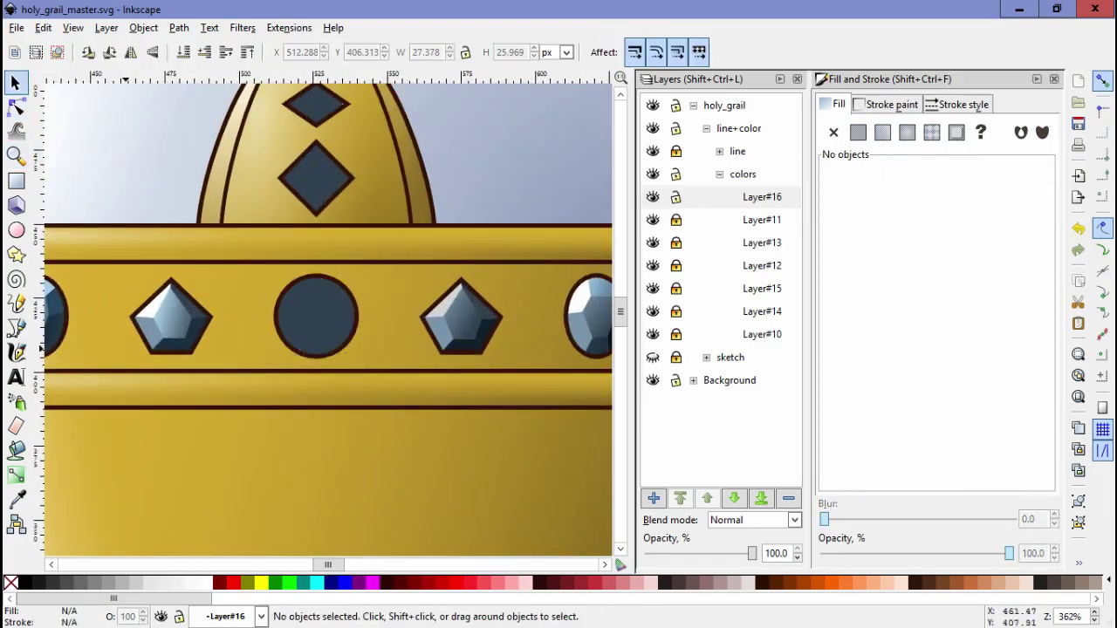
Step: Copy the left oval gem's facets and central face onto the round gem and widen them to fill the circle
click(118, 310)
click(397, 310)
key(plus)
key(plus)
key(plus)
key(plus)
click(16, 107)
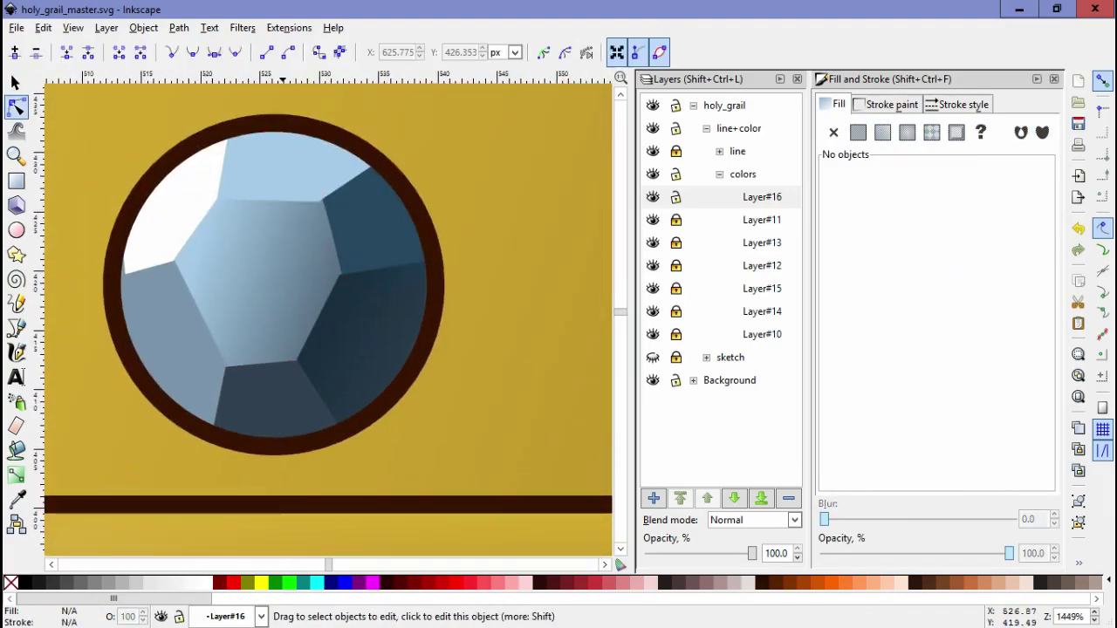
Step: Reshape the round gem's facets so their inner corners form a regular hexagonal central face
click(166, 349)
click(189, 272)
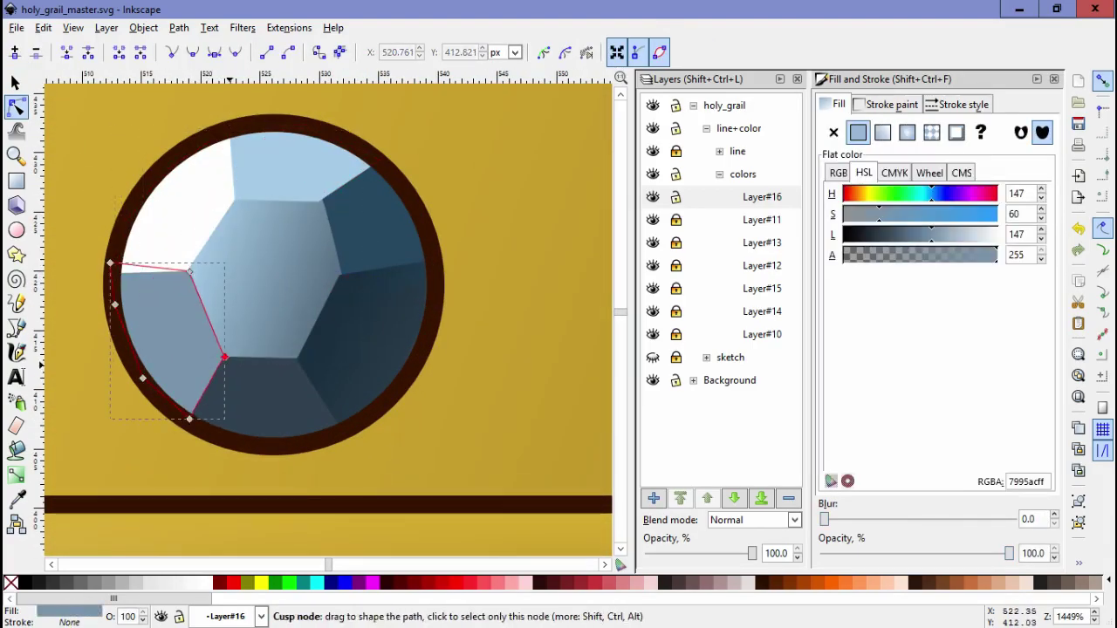
click(262, 262)
click(328, 355)
click(375, 218)
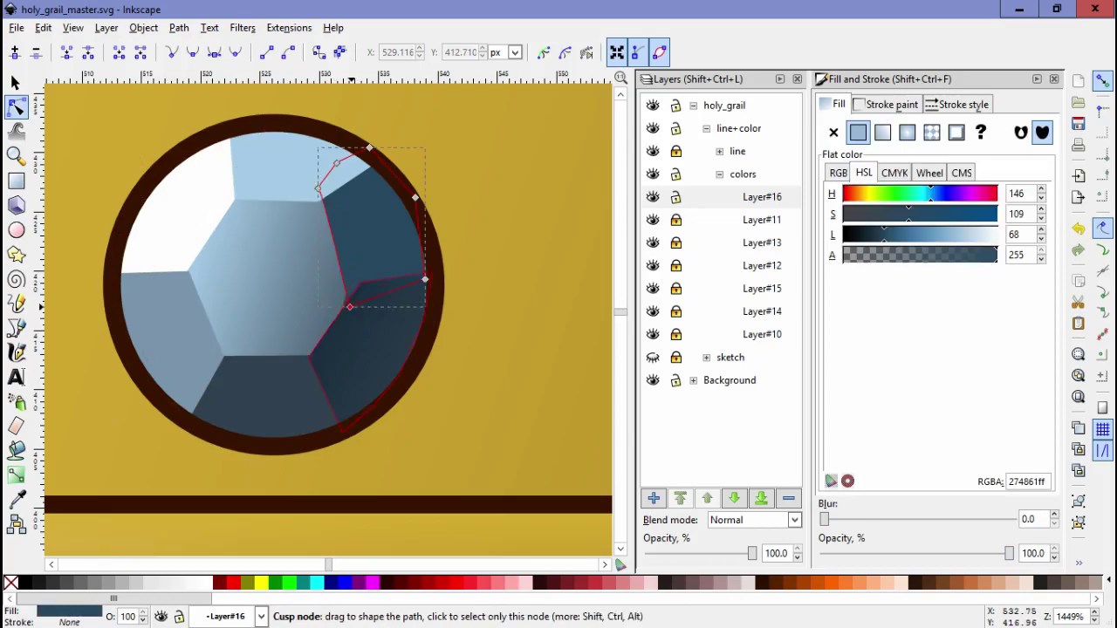
click(386, 270)
key(Escape)
click(366, 218)
click(316, 192)
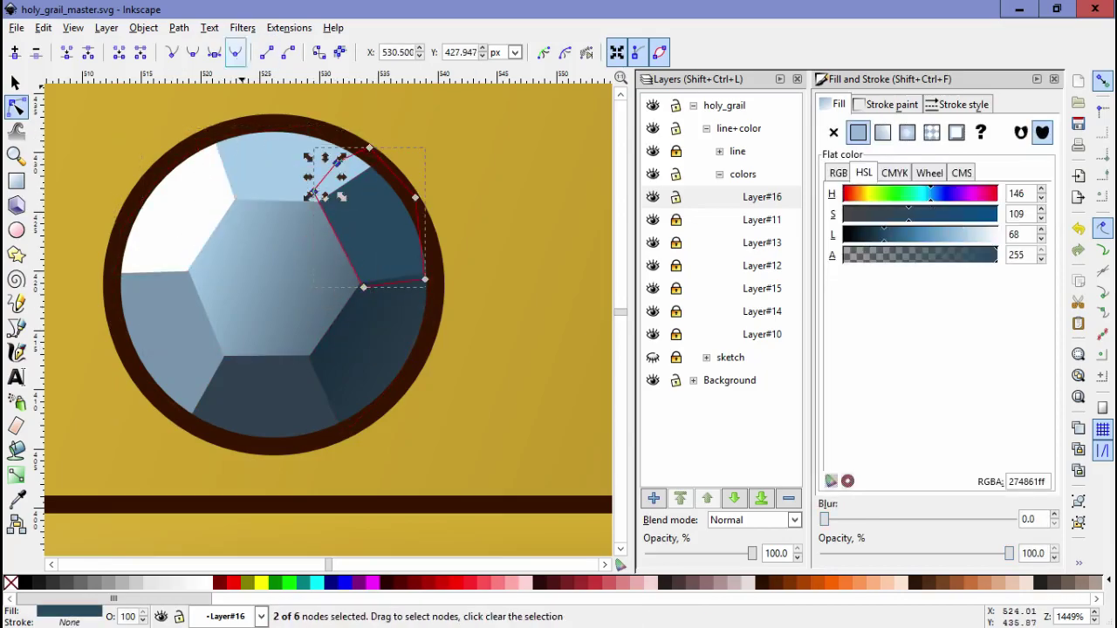
Step: Refine the round gem's central face so its corners line up exactly with the surrounding facets
key(Escape)
key(minus)
key(minus)
key(minus)
key(minus)
key(plus)
key(plus)
key(plus)
key(plus)
click(262, 262)
key(Escape)
key(minus)
key(minus)
key(plus)
key(plus)
key(plus)
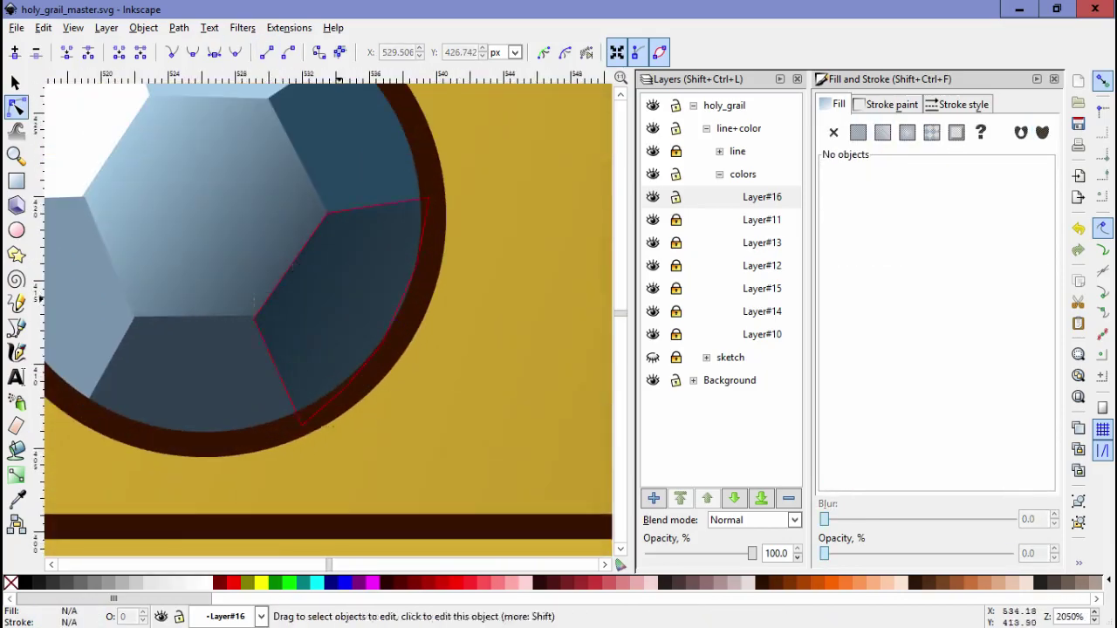
Step: Adjust the dark linear gradient and the outer edge of the round gem's lower-right facet
click(353, 349)
key(ctrl+shift+v)
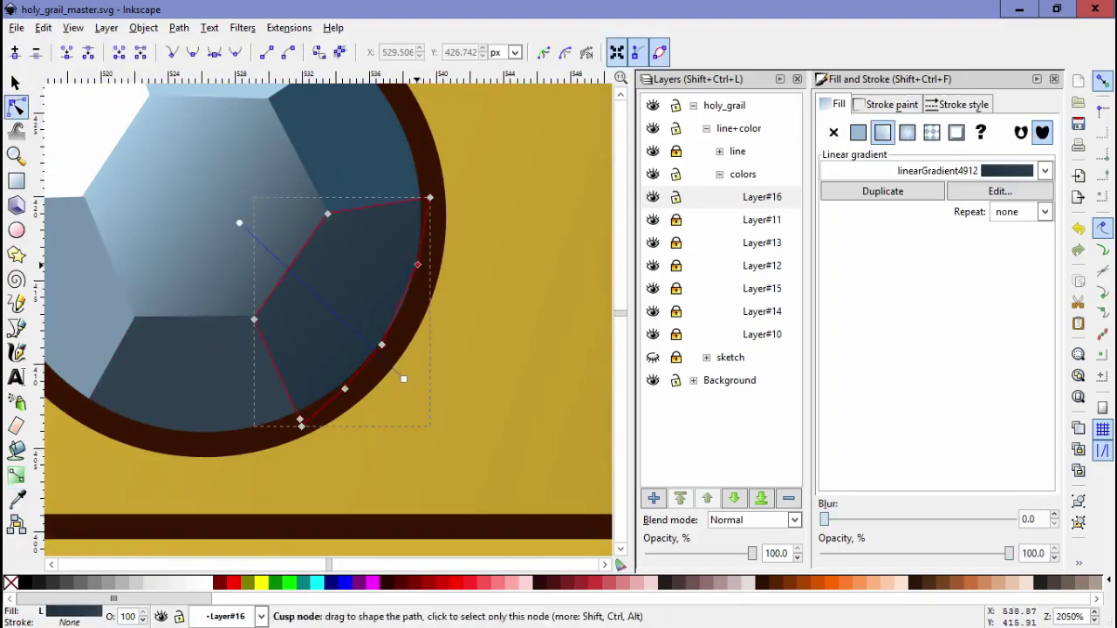
key(ctrl+z)
key(grave)
key(Escape)
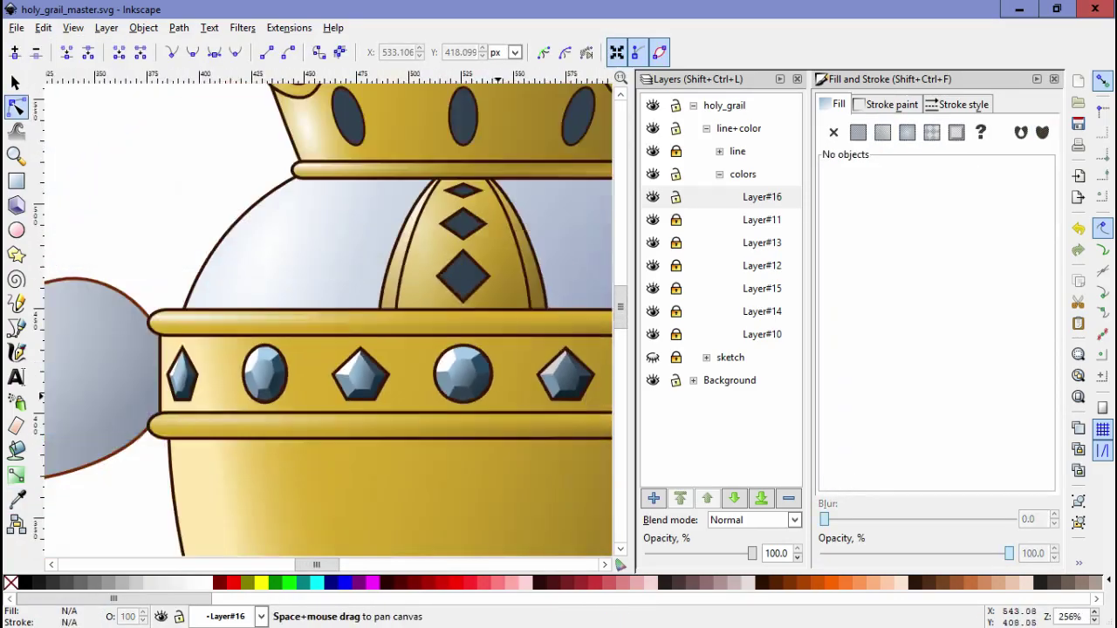
Step: Copy the right pentagonal gem's facets onto the narrow rightmost gem and squeeze them horizontally to fit
key(s)
key(ctrl+a)
drag(422, 328, 519, 332)
scroll(518, 331, up, 5)
drag(280, 244, 392, 243)
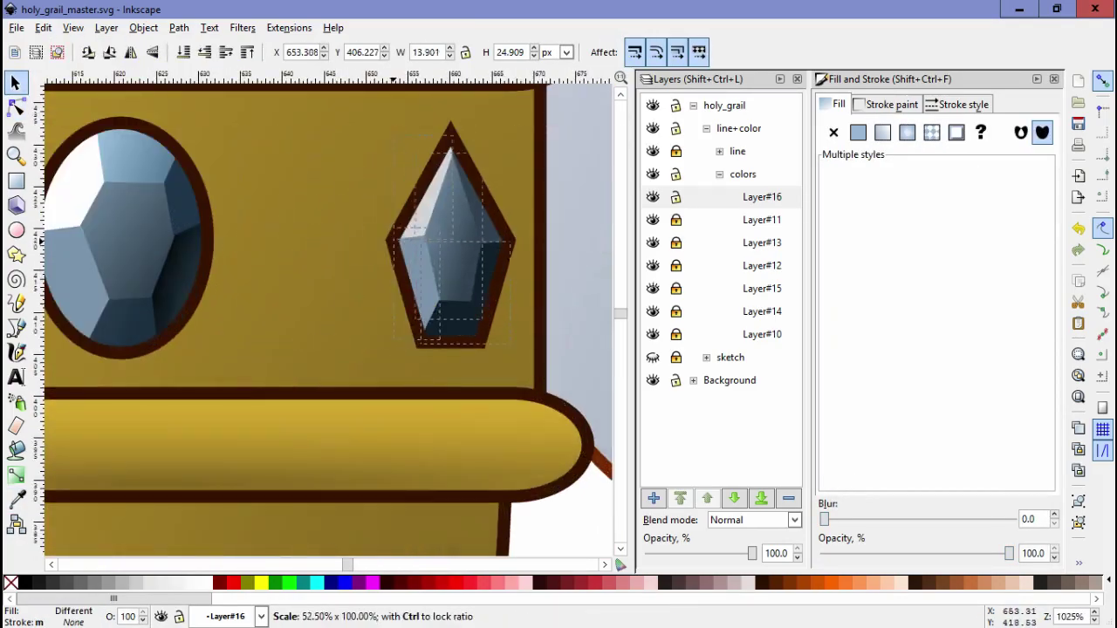
Step: Redirect the linear gradient on the narrow rightmost gem's central face diagonally from upper left to lower right
scroll(515, 183, up, 2)
ctrl+click(425, 321)
key(n)
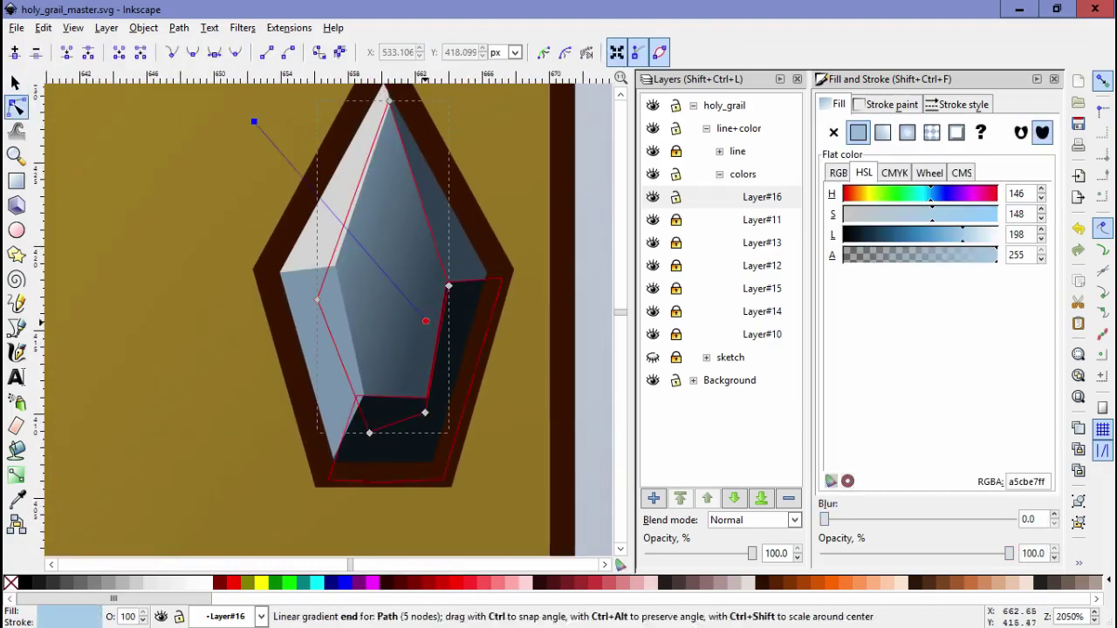
key(Escape)
scroll(383, 305, up, 4)
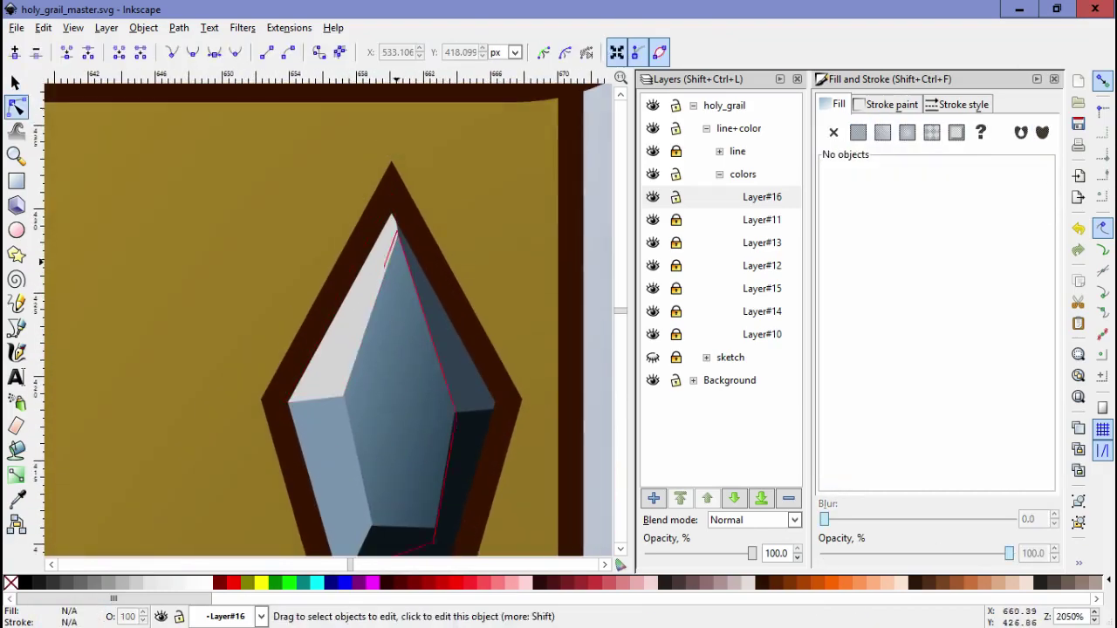
Step: Reshape the narrow rightmost gem's dark lower facet and blue-grey left facet to meet the central face's corners
click(349, 340)
shift+click(400, 229)
drag(410, 488, 450, 340)
click(456, 378)
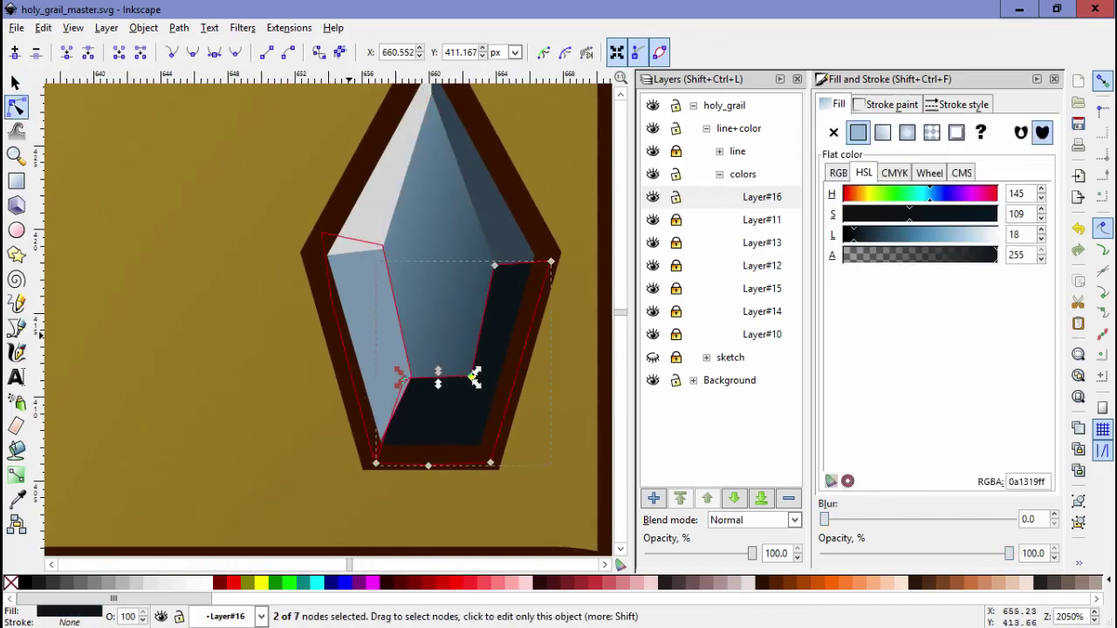
scroll(472, 390, up, 2)
key(Escape)
click(475, 290)
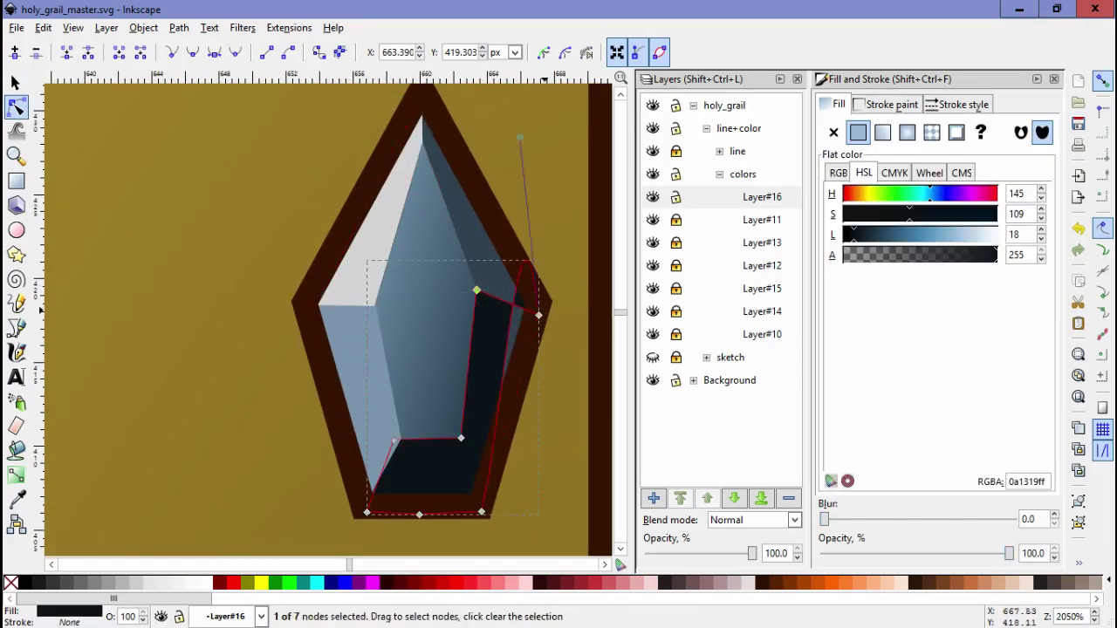
Step: Align the corners of the narrow rightmost gem's light grey facet with the central face and the gem's outline
click(419, 349)
click(312, 297)
click(424, 113)
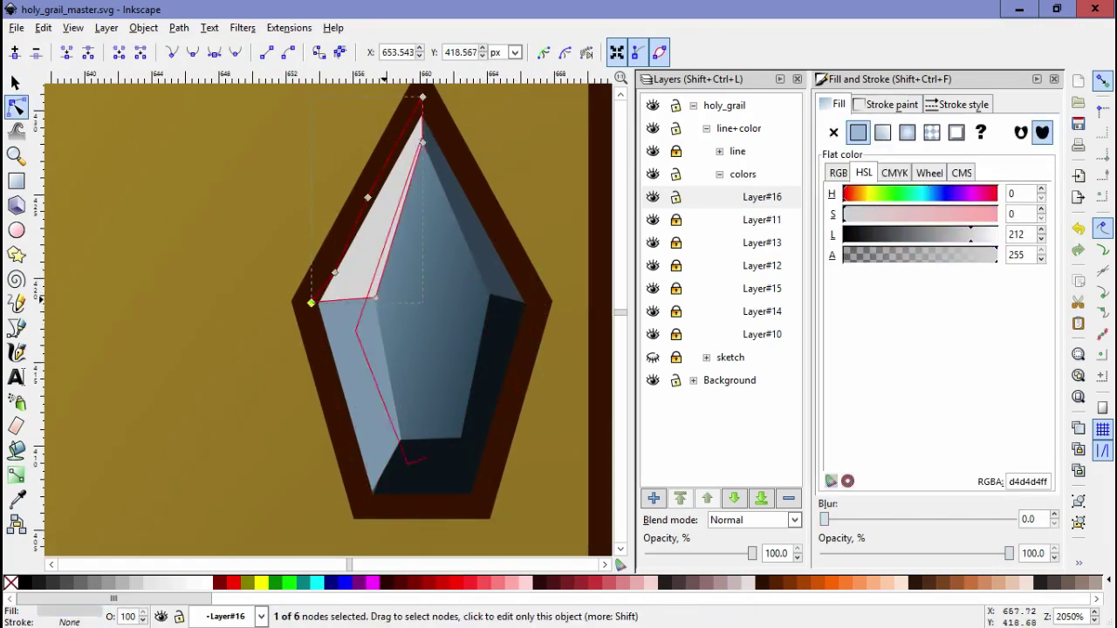
Step: Draw a four-cornered white facet along the upper-left edge of the lowest diamond gem on Layer#16
key(Escape)
scroll(390, 349, down, 5)
key(Escape)
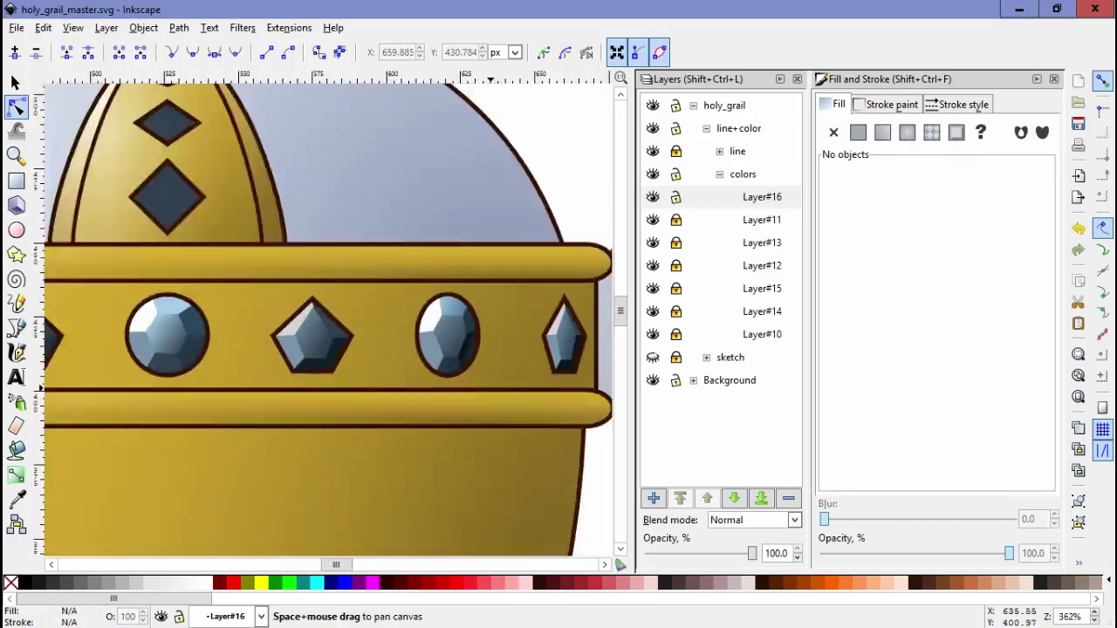
scroll(345, 225, up, 5)
click(342, 229)
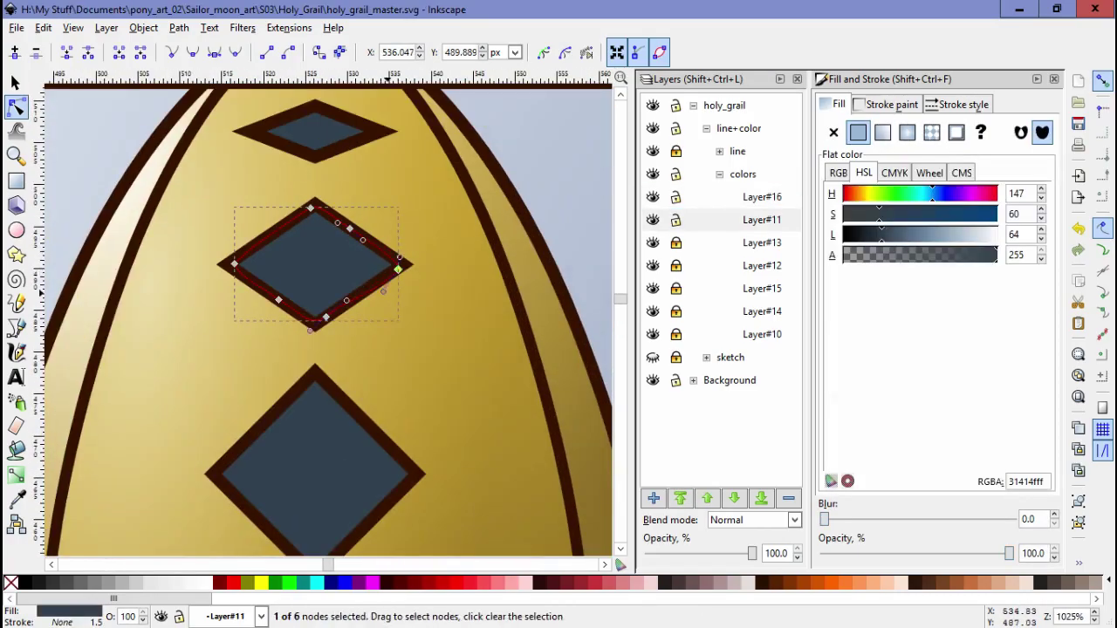
key(Escape)
scroll(345, 225, down, 2)
click(761, 196)
key(b)
scroll(328, 314, down, 1)
click(224, 322)
key(s)
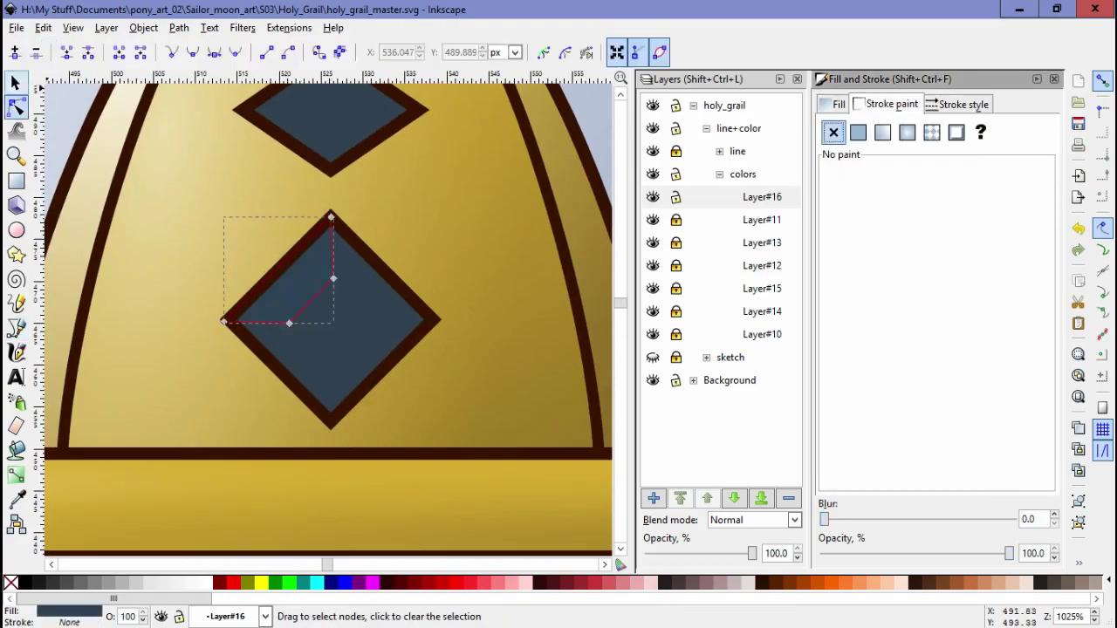
Step: Add a blue-grey upper-right facet and a near-black lower-right facet to the lowest diamond gem
key(d)
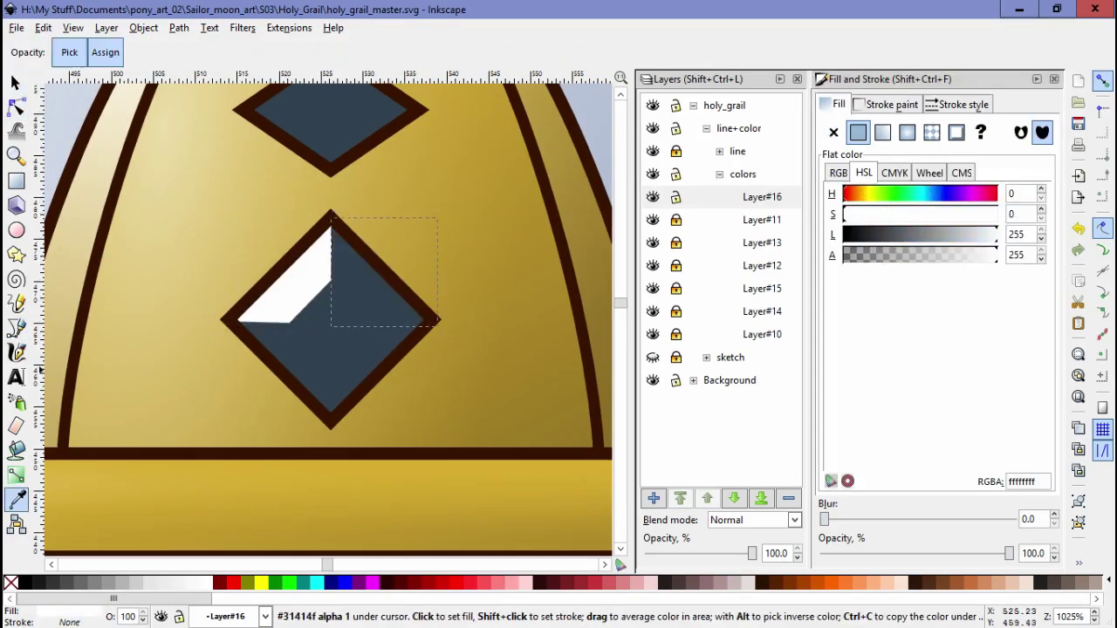
click(443, 333)
key(s)
key(n)
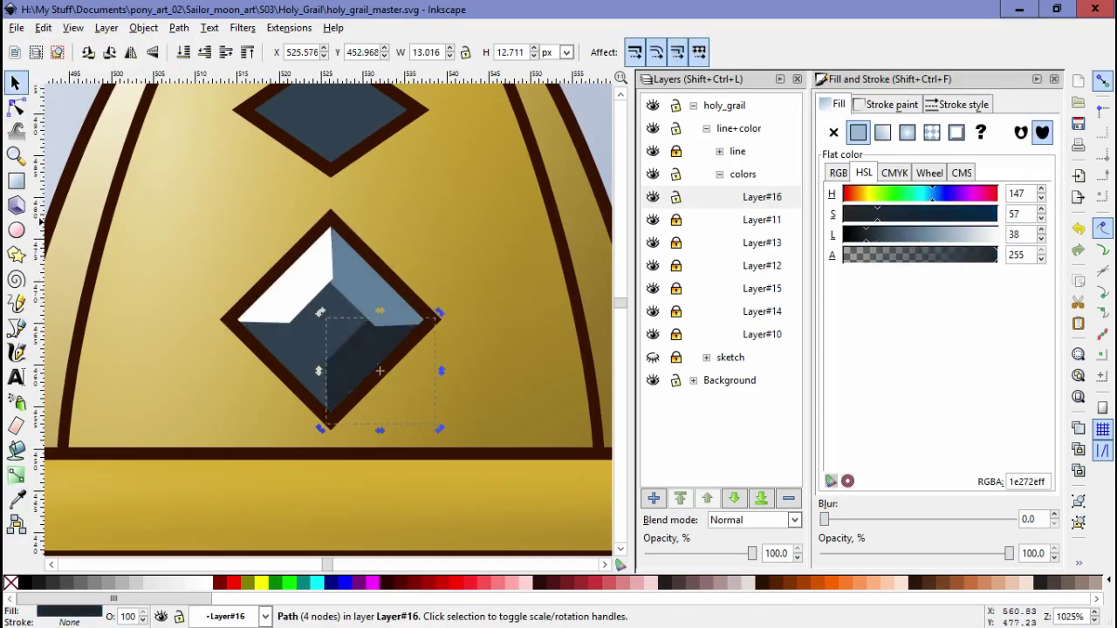
Step: Align the white facet's corners with the central face and the outline of the lowest diamond gem
scroll(405, 394, up, 2)
scroll(328, 314, up, 3)
scroll(328, 314, left, 2)
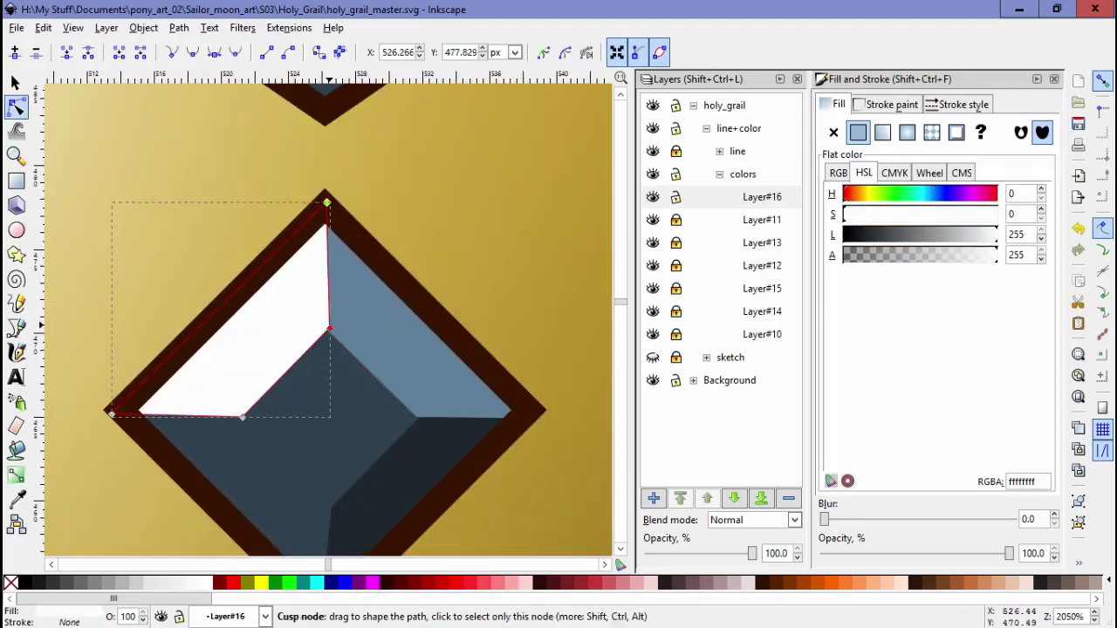
key(Tab)
scroll(328, 314, down, 3)
key(Escape)
Step: Form the lowest diamond gem's lower-left facet from a copy of the blue-grey one, fit it to its neighbours and lighten its fill
key(Tab)
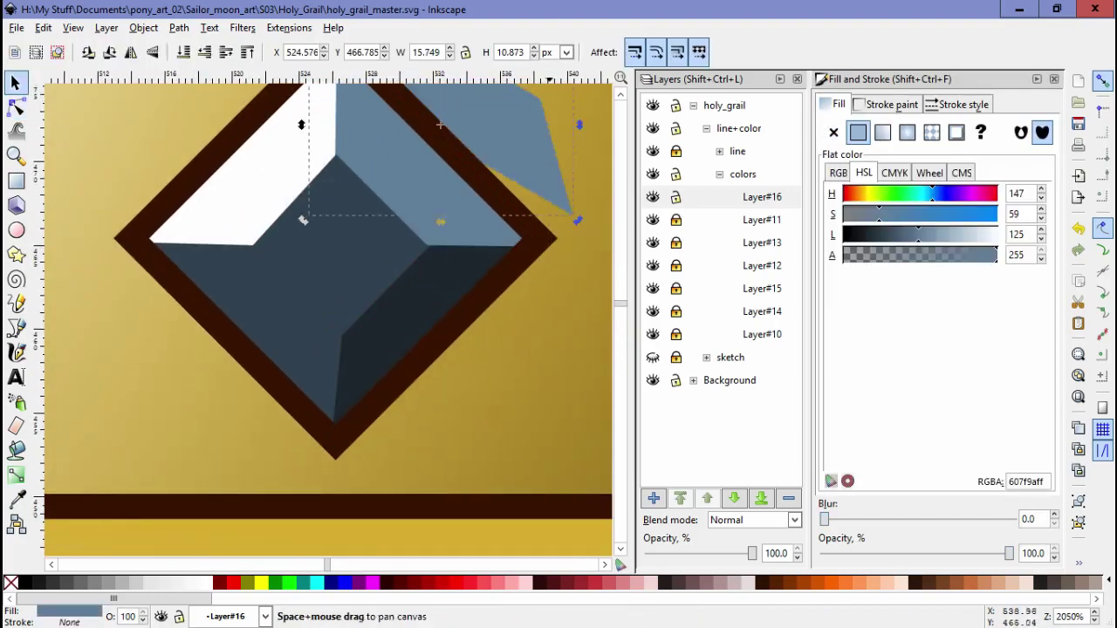
scroll(409, 331, up, 2)
key(ctrl+shift+v)
key(n)
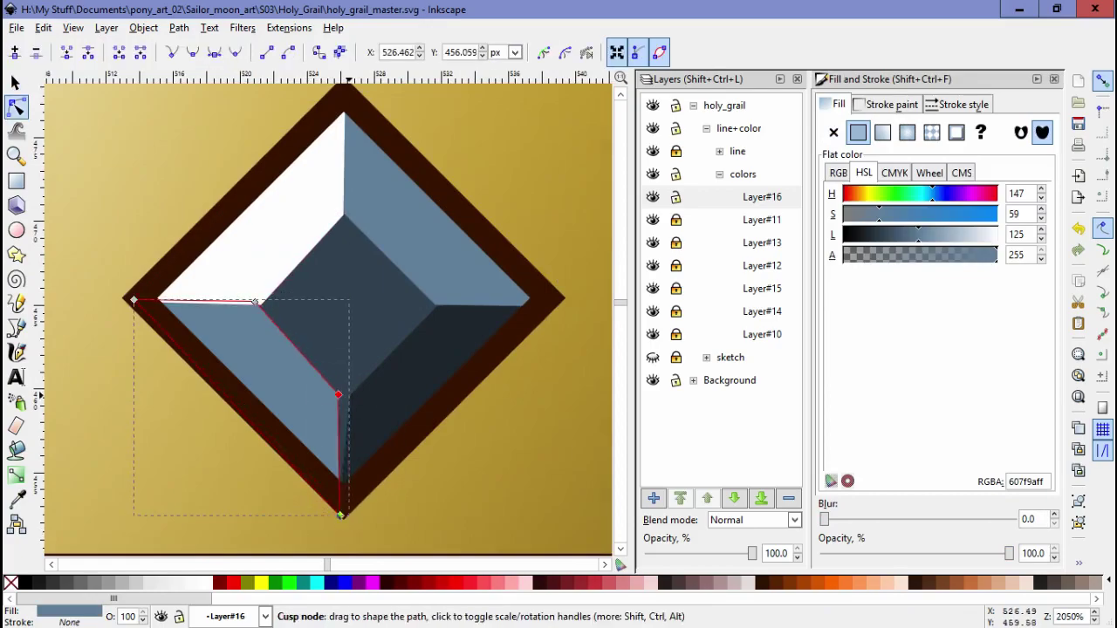
key(Escape)
key(Tab)
click(256, 305)
key(Escape)
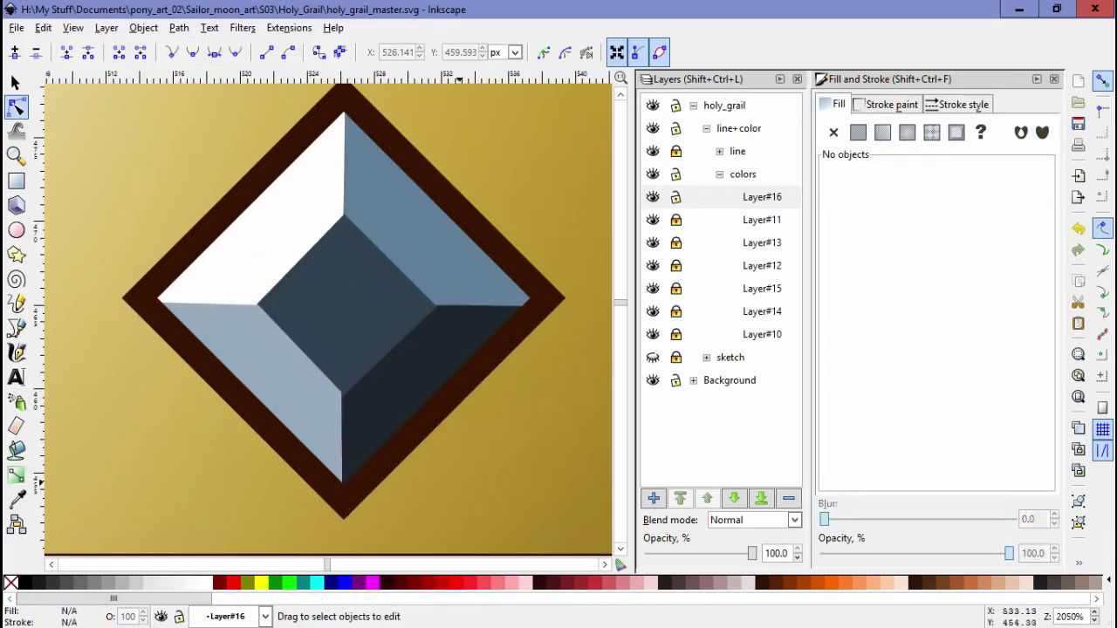
Step: Copy the lowest diamond gem's four facets onto the middle diamond gem and scale them to its flatter outline
key(minus)
key(minus)
key(s)
drag(231, 256, 344, 306)
drag(411, 388, 417, 213)
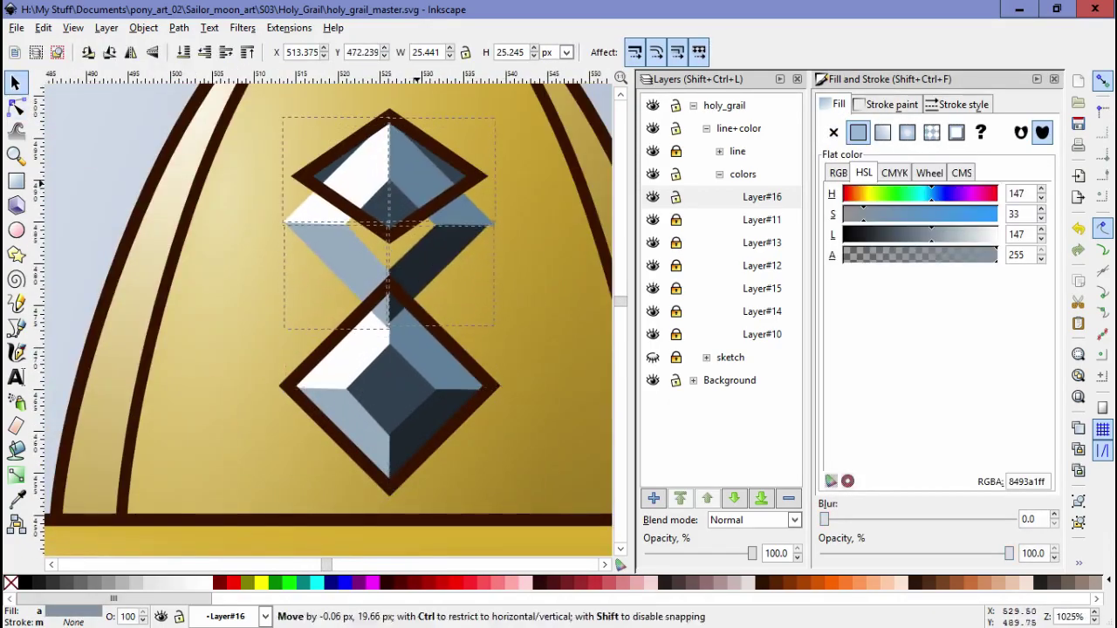
key(3)
key(n)
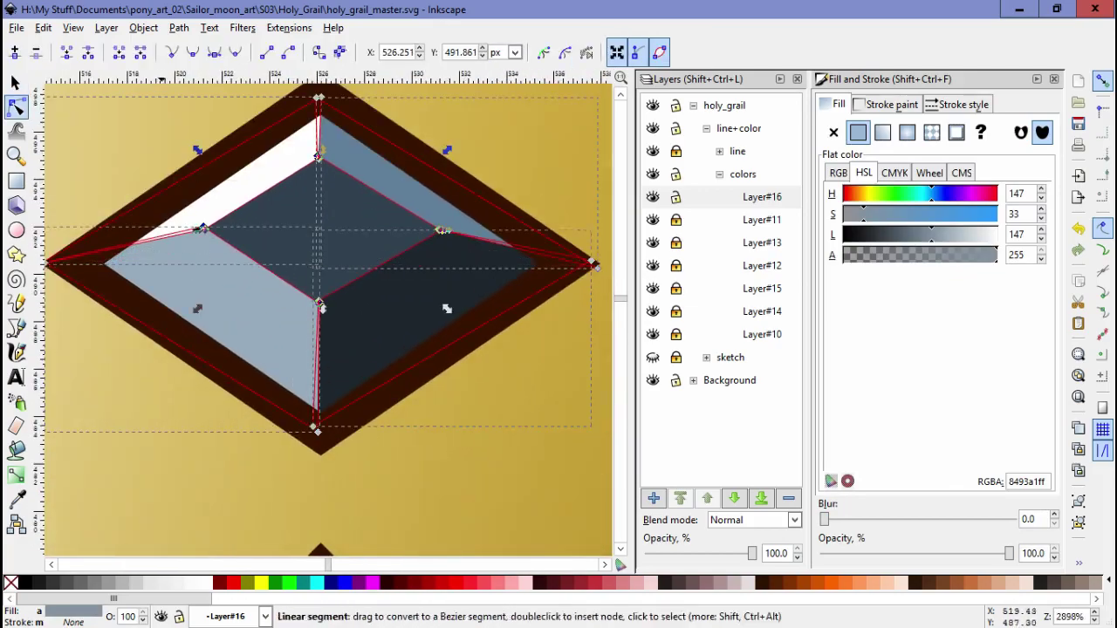
Step: Align the shared corners of the middle diamond gem's facets with each other and with the gem's outline
key(Escape)
click(498, 291)
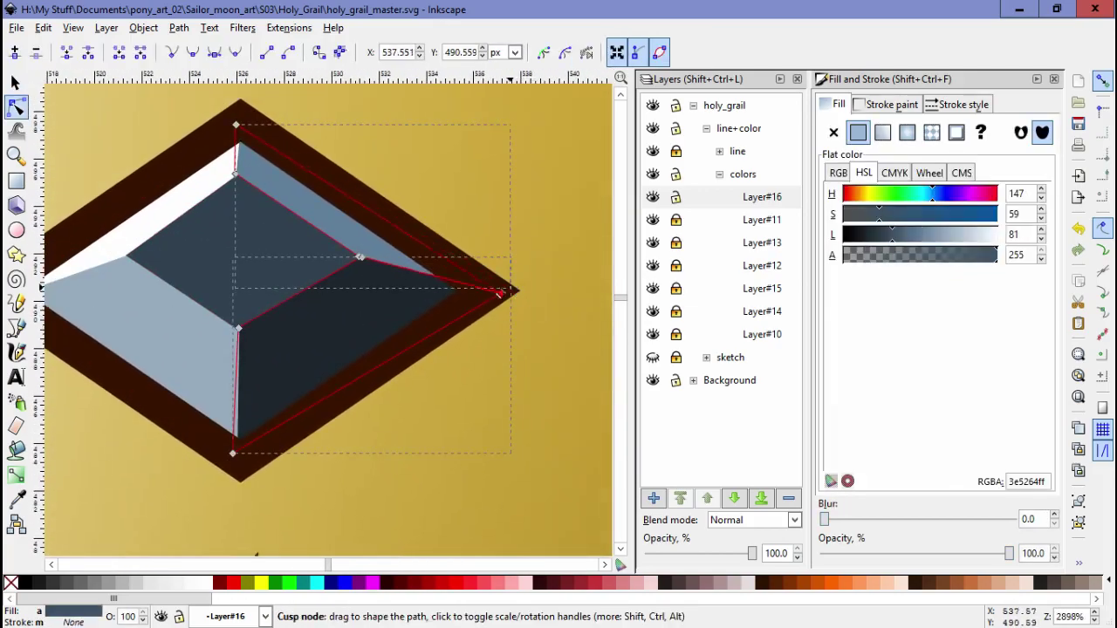
scroll(436, 288, down, 3)
click(375, 251)
click(348, 270)
scroll(357, 329, down, 1)
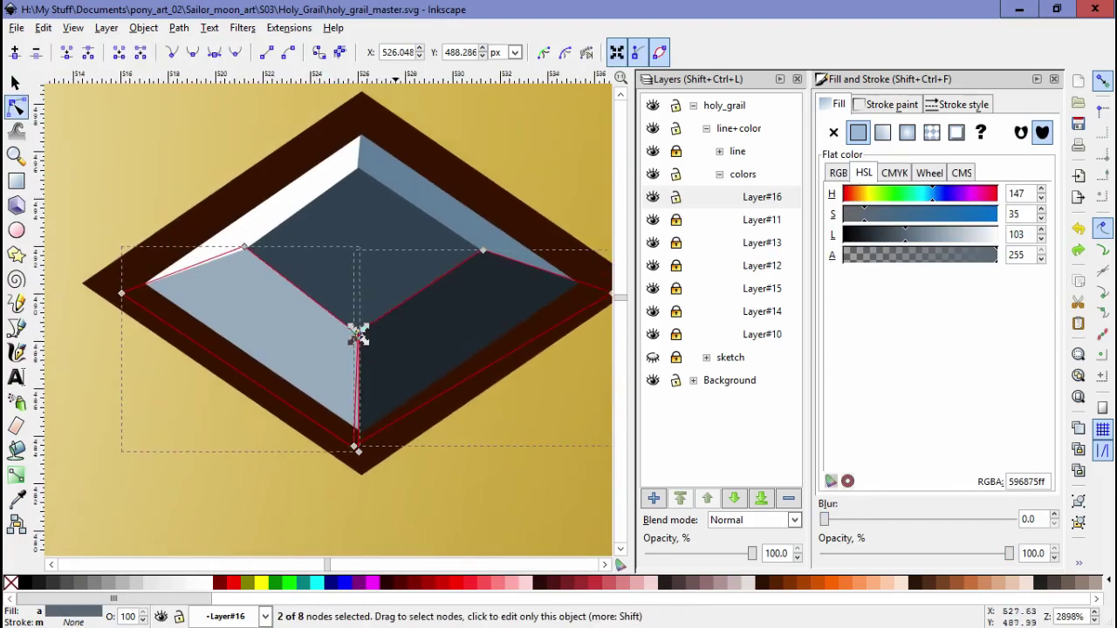
key(Escape)
Step: Copy the middle diamond gem's facets onto the topmost diamond gem and flatten them to fit
scroll(387, 282, down, 4)
key(s)
key(ctrl+a)
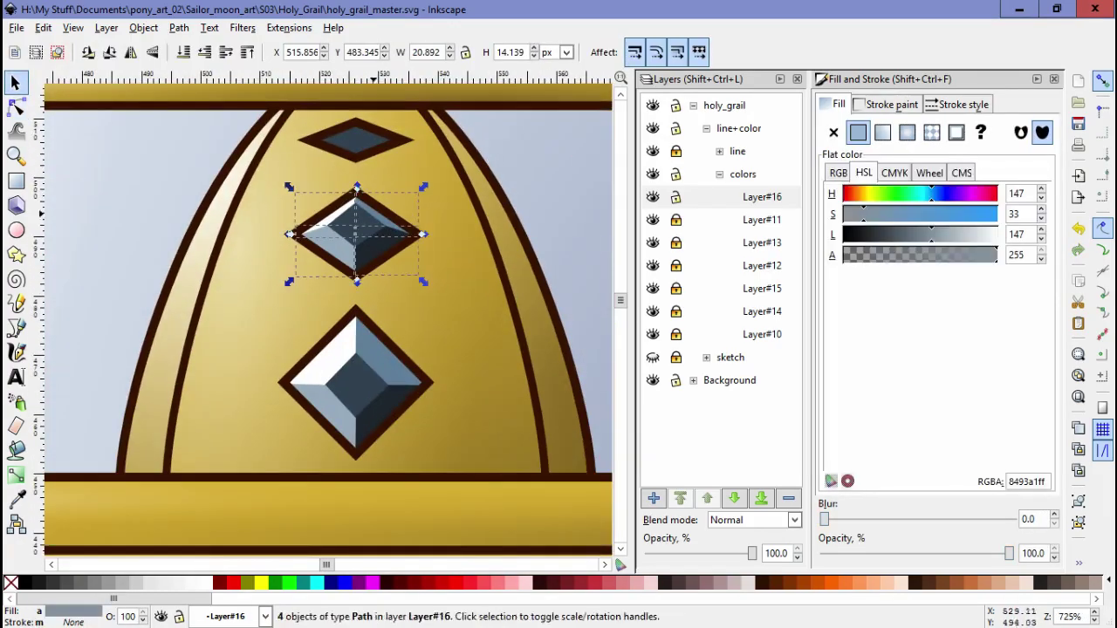
scroll(358, 187, up, 4)
key(Escape)
Step: Adjust the corners of the topmost diamond gem's facets so they meet cleanly inside its outline
double_click(370, 171)
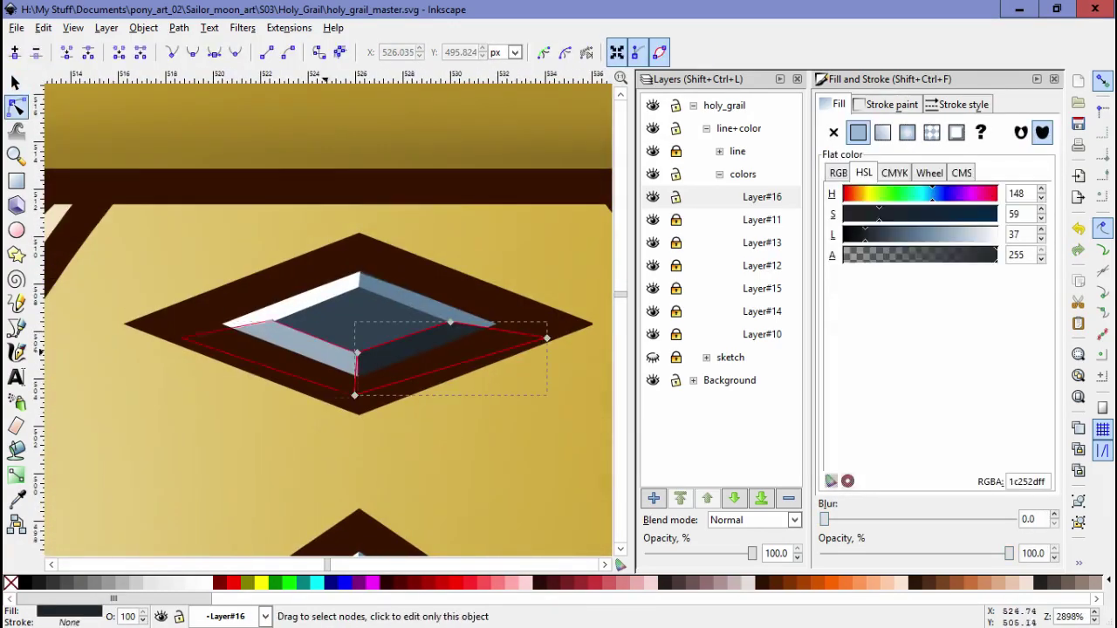
shift+click(267, 314)
scroll(394, 322, up, 3)
scroll(323, 314, down, 3)
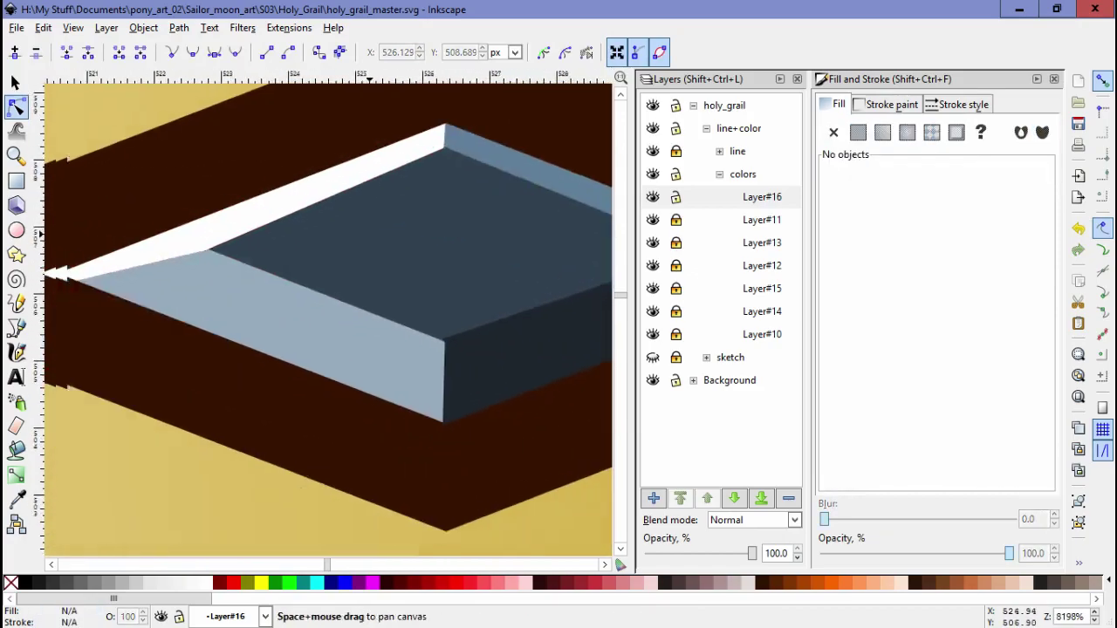
Step: Copy a faceted gem's shading onto the crown's central oval gem and fit the facets to its narrow outline
scroll(331, 366, down, 9)
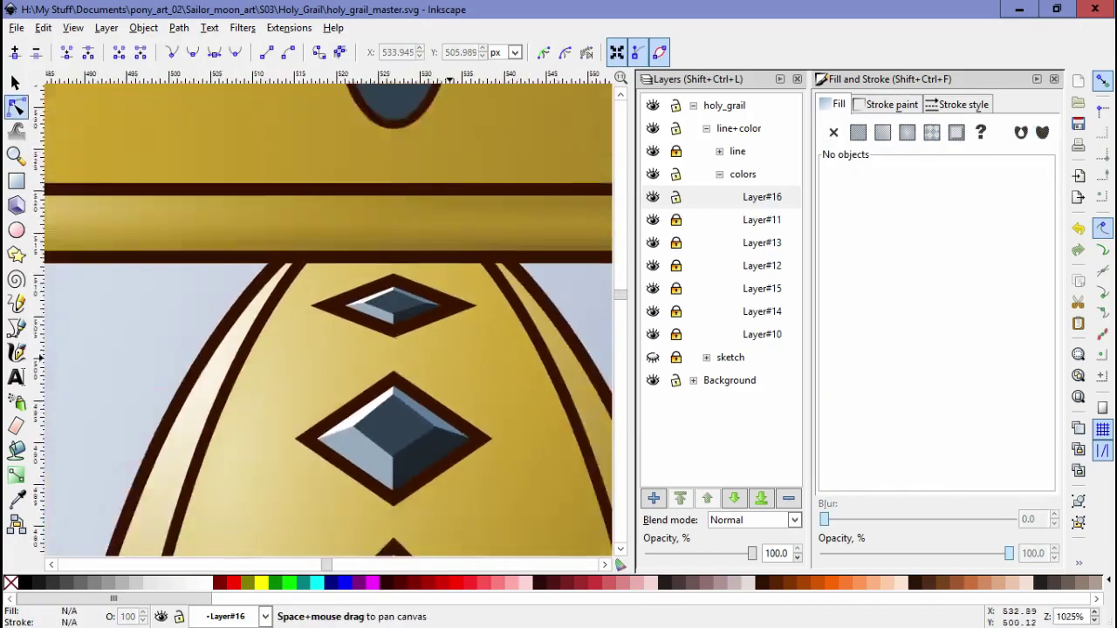
scroll(336, 447, left, 1)
key(s)
scroll(335, 471, up, 2)
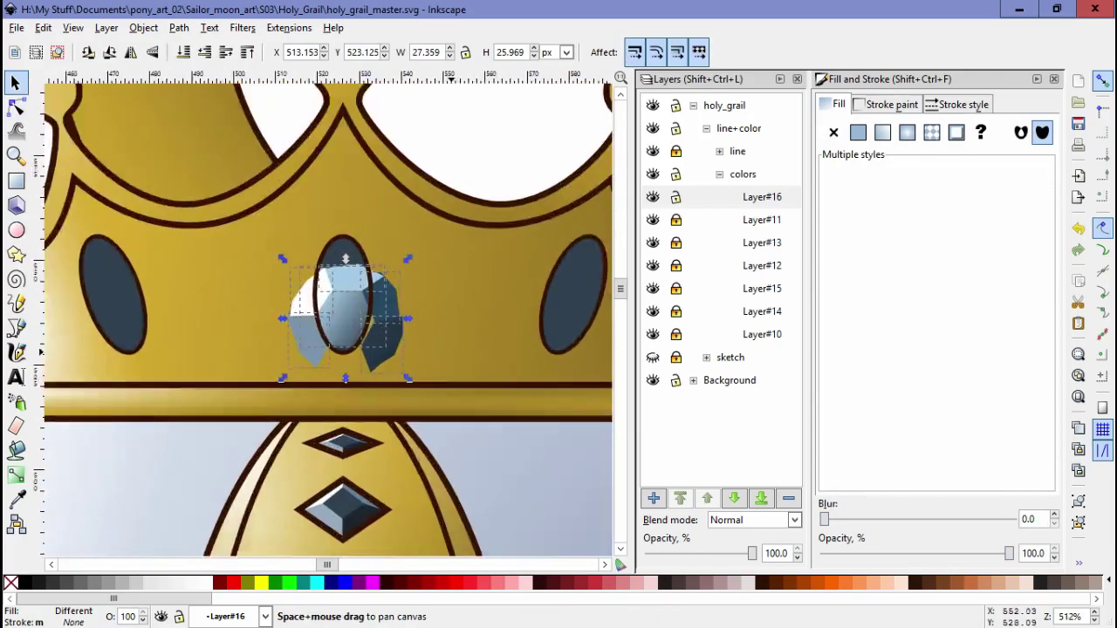
drag(358, 335, 359, 335)
Step: Copy the central oval gem's facets onto the crown's left oval gem and reshape them to its tilted outline
drag(229, 307, 122, 419)
drag(174, 349, 170, 408)
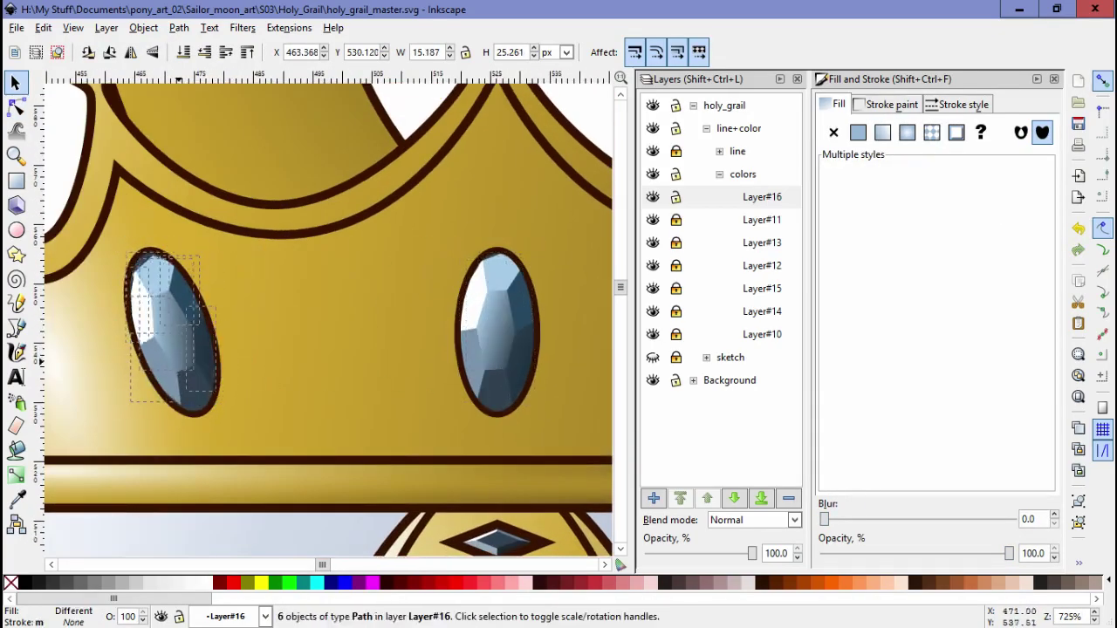
scroll(174, 384, up, 2)
double_click(249, 210)
click(390, 284)
scroll(390, 283, down, 2)
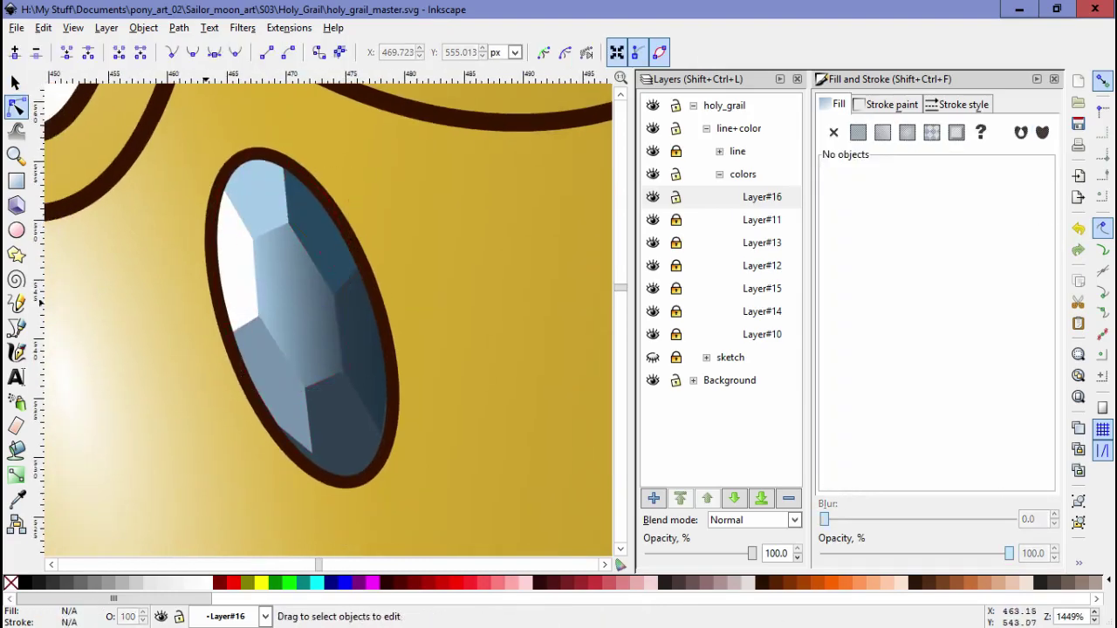
Step: Adjust the central face's gradient and the right-hand facets of the crown's left oval gem, brightening the face's upper-left end
click(349, 323)
shift+click(357, 403)
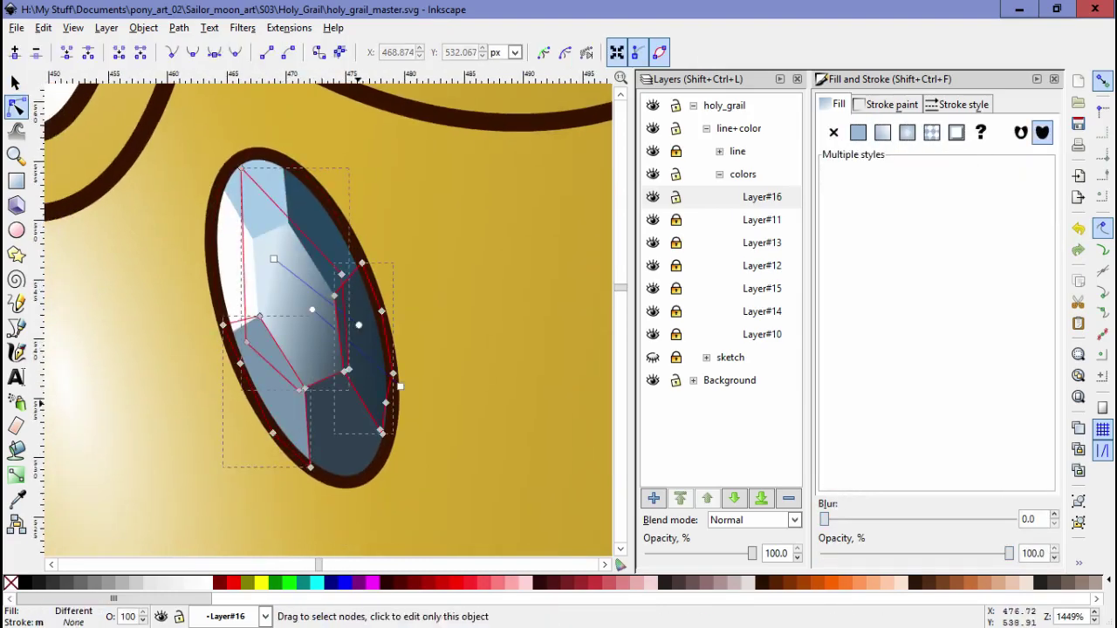
key(Escape)
scroll(327, 314, down, 1)
click(305, 201)
key(Escape)
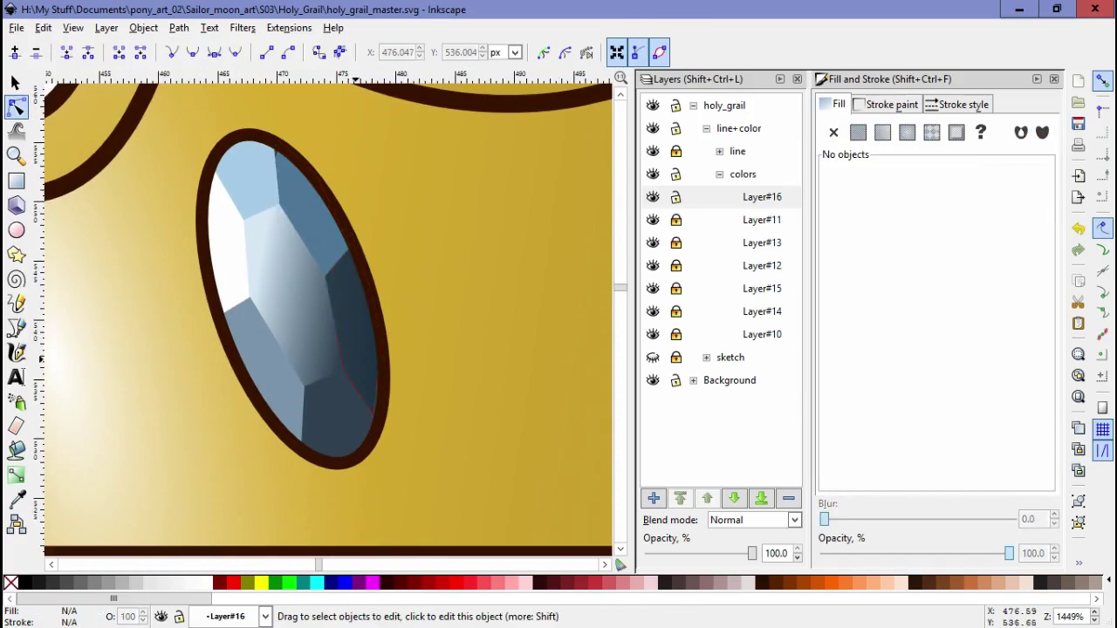
Step: Copy the oval facets onto the crown's right oval gem and reshape them to its tilted outline
scroll(327, 314, down, 2)
scroll(327, 314, right, 3)
click(265, 260)
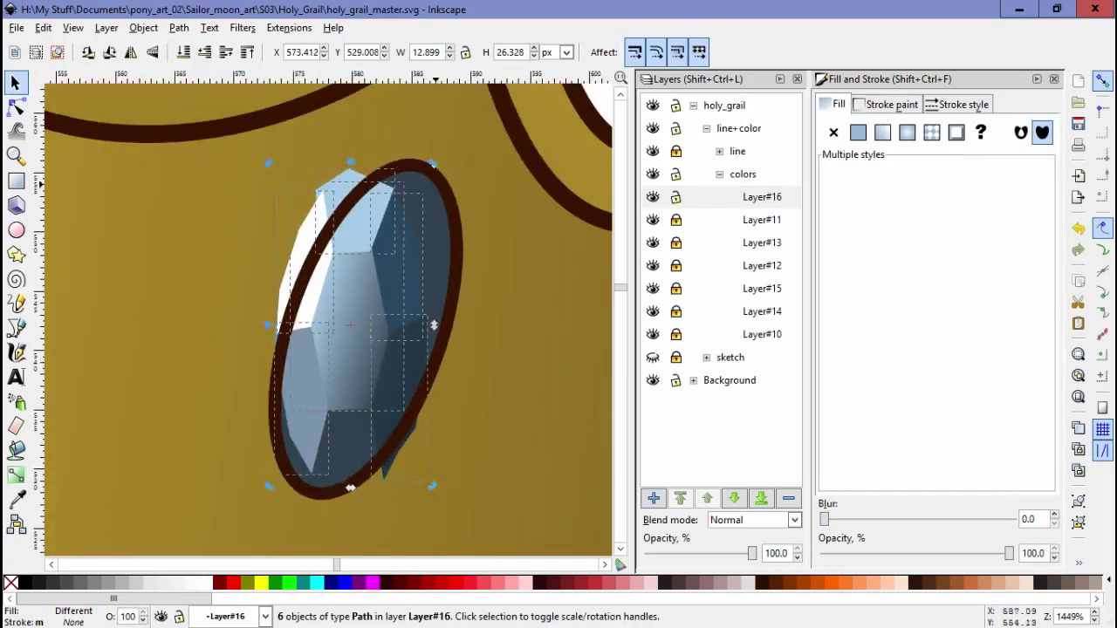
key(n)
click(294, 304)
click(375, 410)
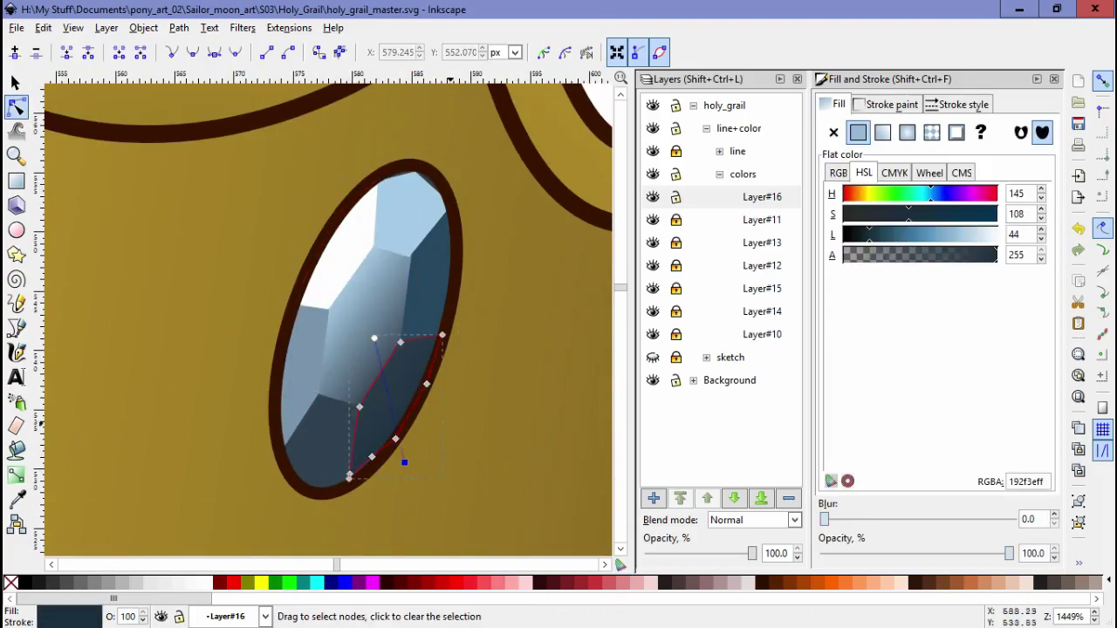
Step: Darken the central face and the right-hand facets of the crown's right oval gem
click(432, 271)
click(357, 349)
click(344, 253)
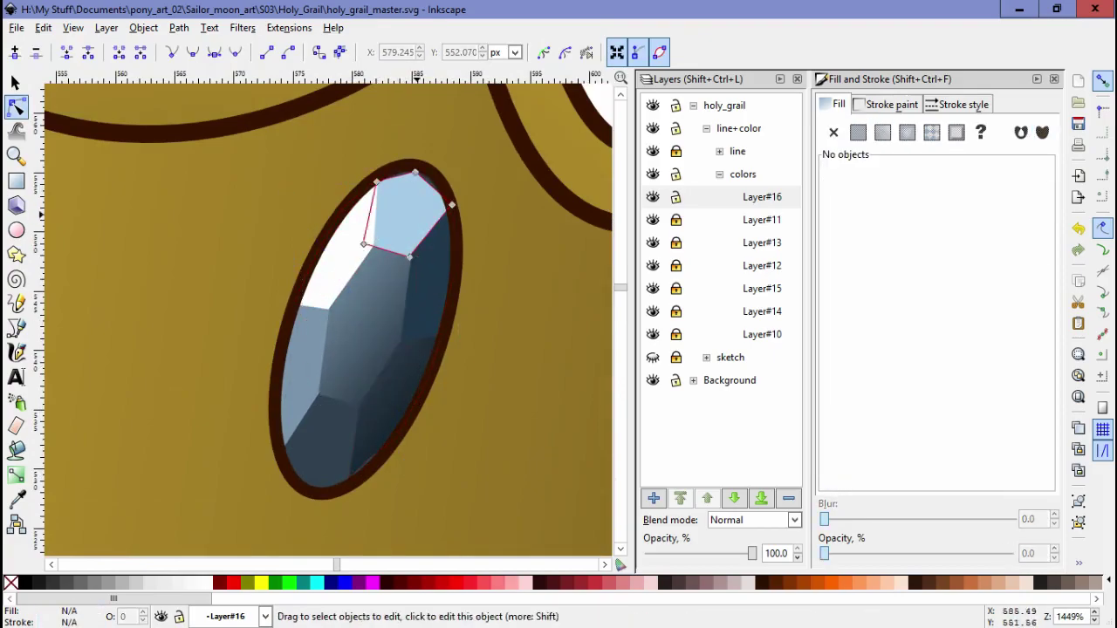
click(436, 332)
key(Escape)
Step: Draw a facet over the lower end of the crown's right oval gem and fill it with dark blue
scroll(393, 349, up, 3)
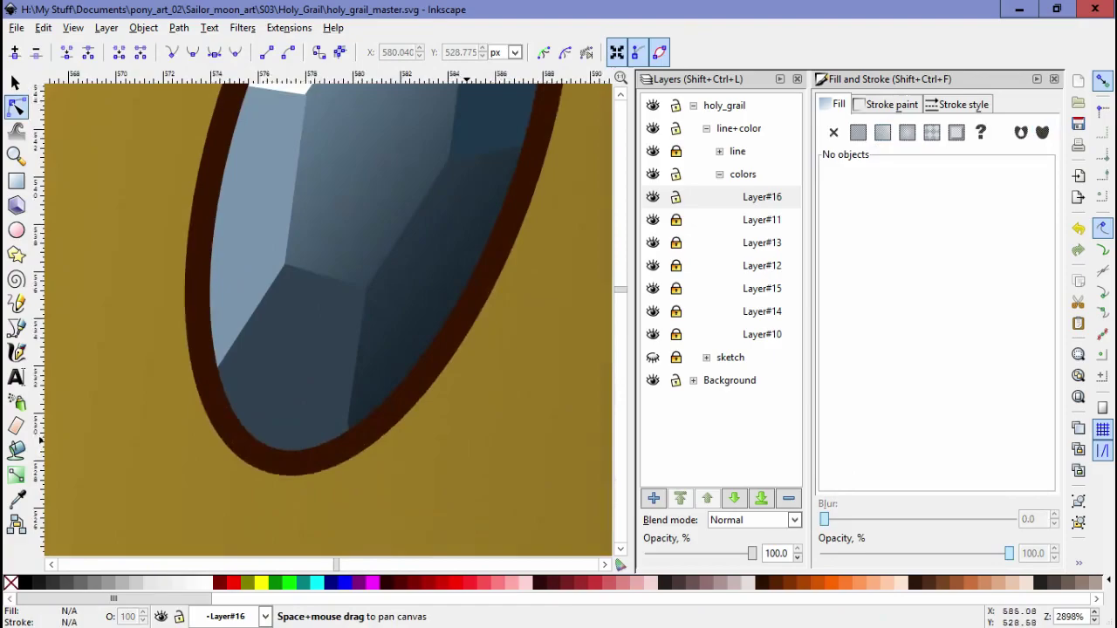
key(b)
key(Return)
key(s)
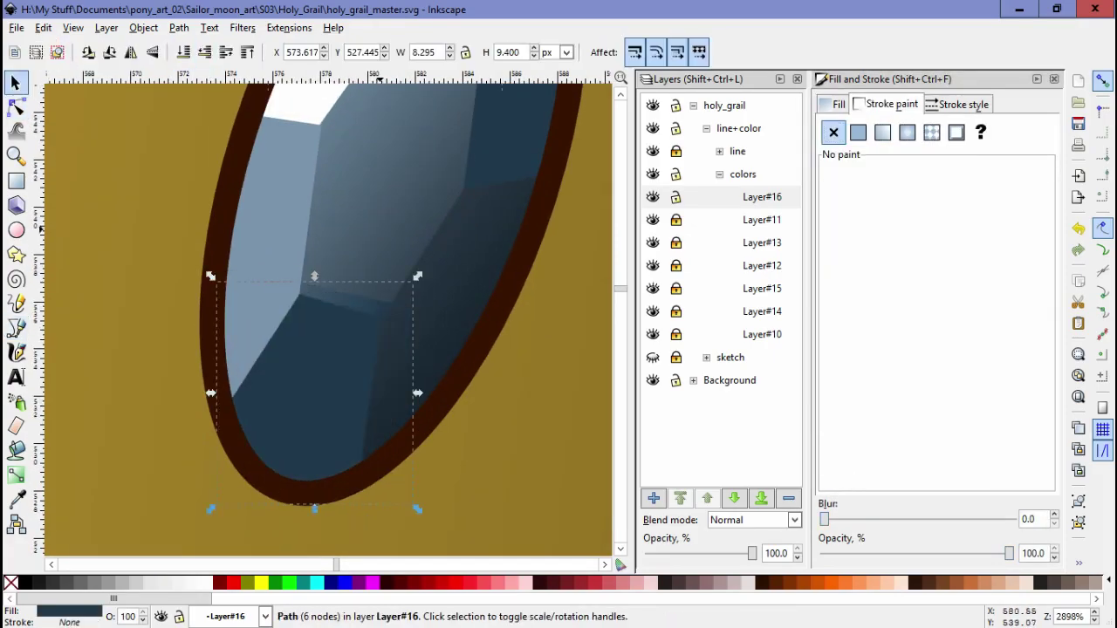
Step: Align the bottom facet of the crown's right oval gem with the central face and the neighbouring facets
key(n)
click(384, 209)
click(306, 419)
key(Escape)
drag(471, 288, 468, 332)
click(471, 262)
key(Escape)
Step: Lock the colors layer group and add a layer Layer#17 above the line layer inside line+color
key(minus)
key(minus)
key(minus)
key(minus)
key(minus)
key(minus)
key(minus)
key(minus)
key(minus)
key(minus)
key(minus)
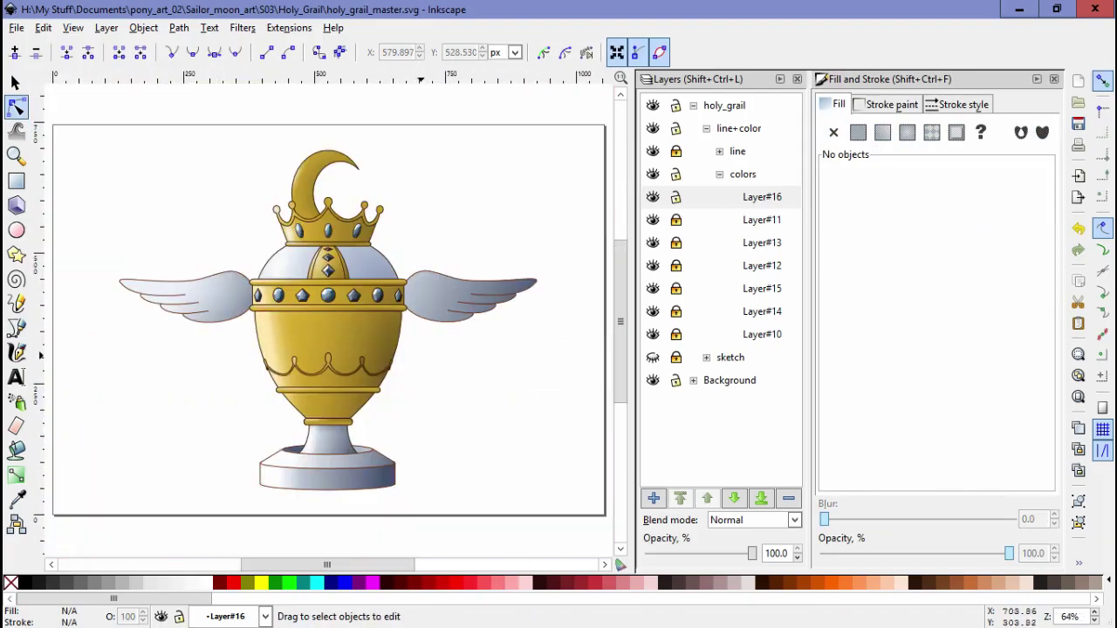
key(shift+ctrl+n)
key(Return)
Step: Draw a closed starburst outline with curved sides over the upper-left edge of the band's central round gem
key(plus)
key(plus)
key(plus)
key(plus)
key(plus)
key(plus)
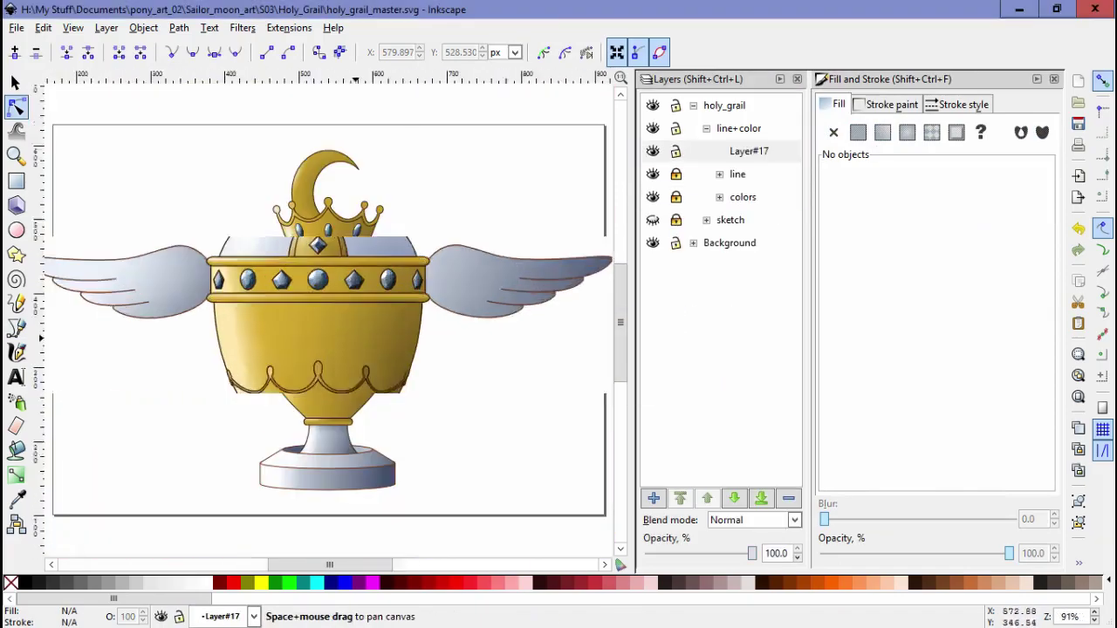
key(plus)
key(b)
drag(237, 284, 245, 279)
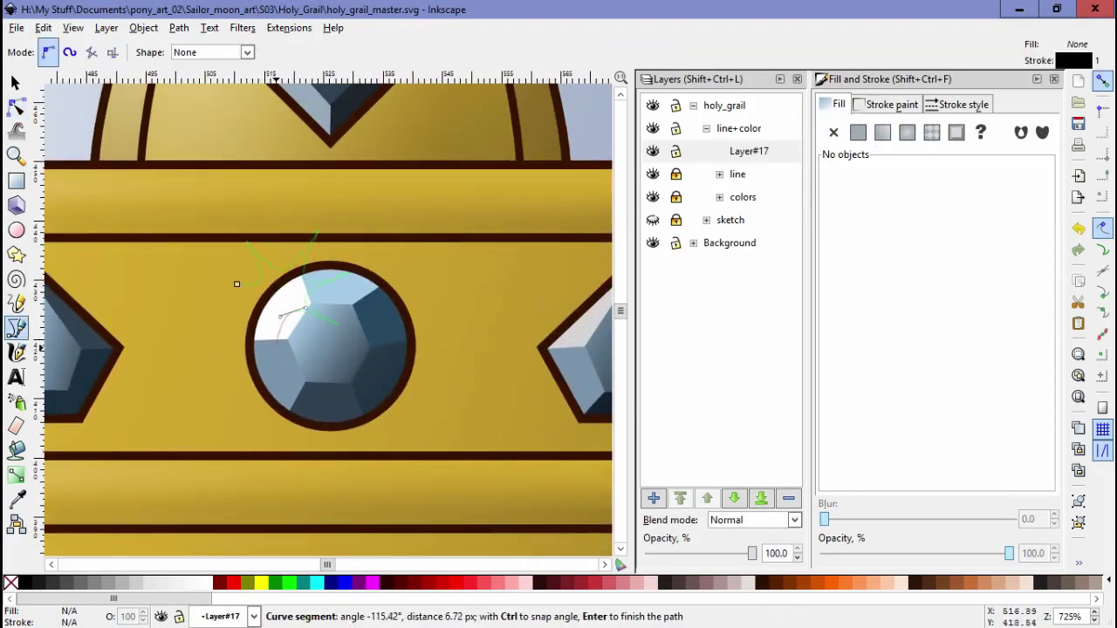
click(236, 284)
Step: Fill the starburst white without an outline, blur it by 4.0 and shrink it to about 23 px wide
key(n)
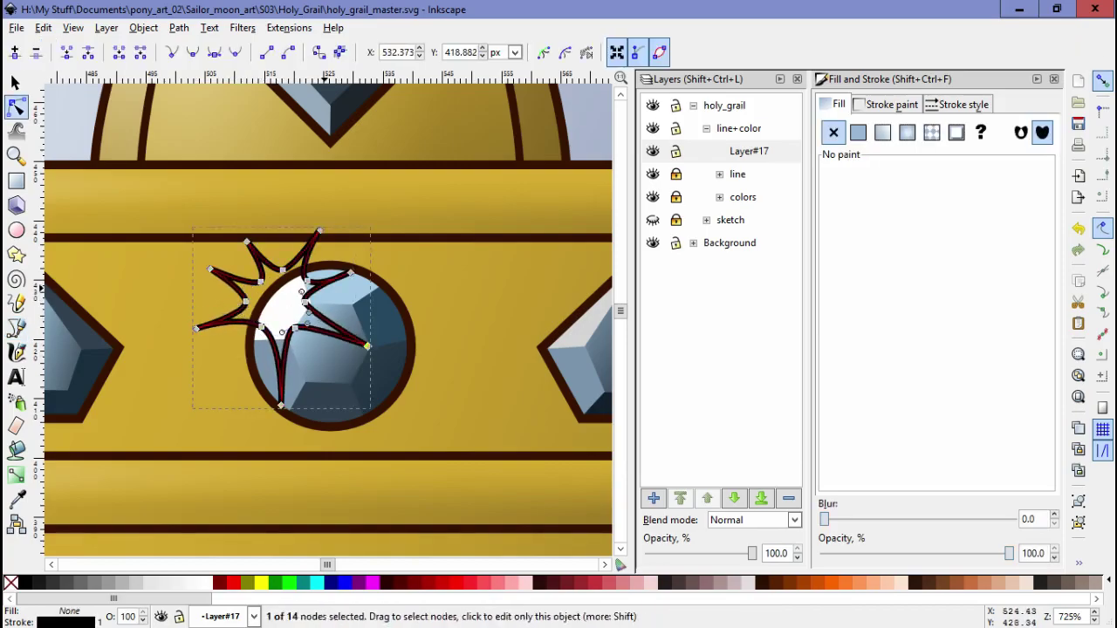
key(ctrl+shift+v)
key(s)
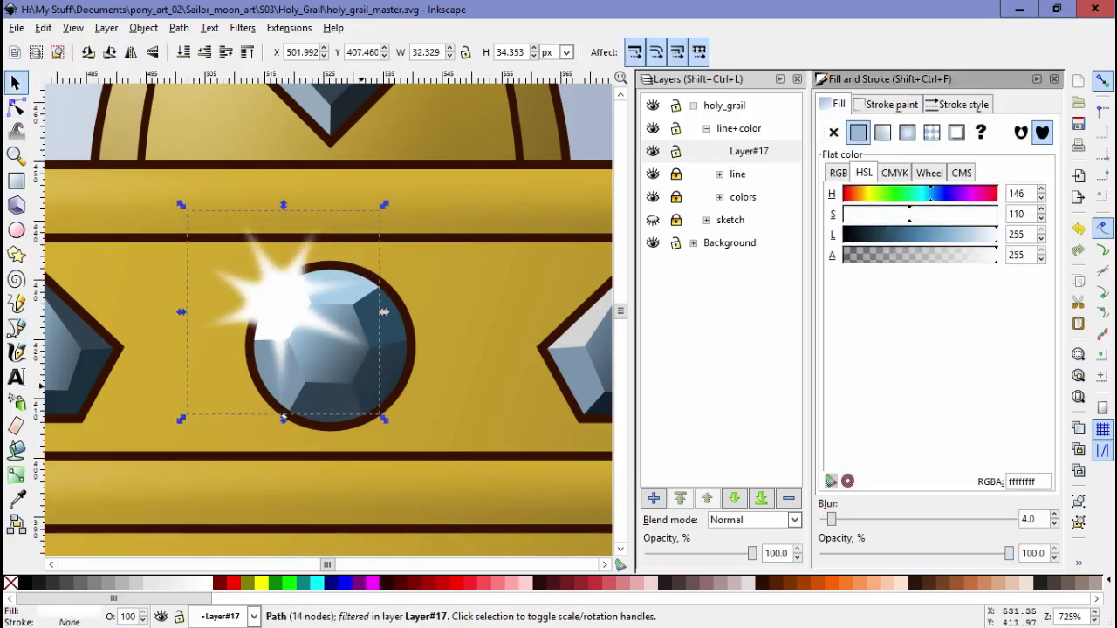
key(Escape)
scroll(326, 349, down, 5)
scroll(327, 349, up, 3)
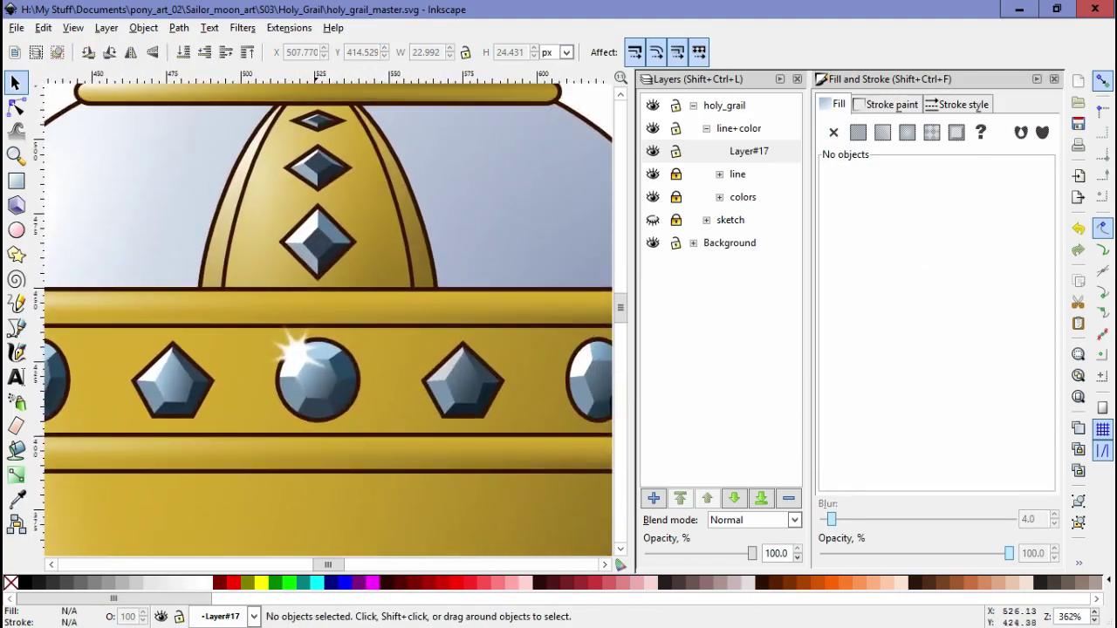
Step: Place a smaller copy of the sparkle, about 17 px wide at 92.9% opacity, on the left pentagonal gem
click(319, 353)
key(Escape)
key(ctrl+v)
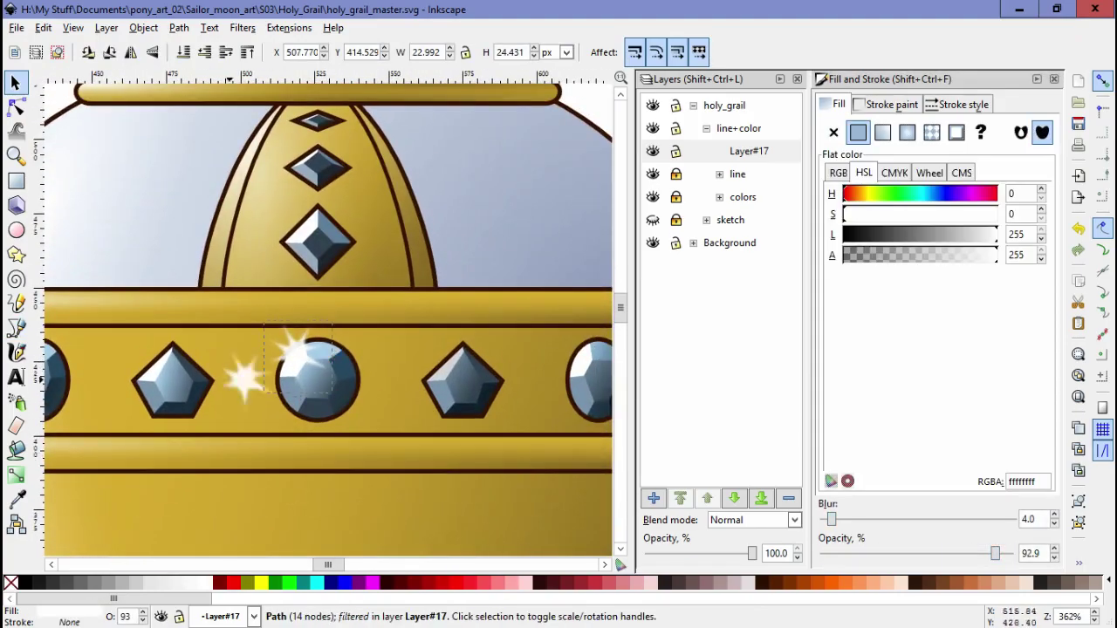
scroll(240, 356, up, 2)
drag(345, 502, 295, 450)
scroll(237, 391, down, 3)
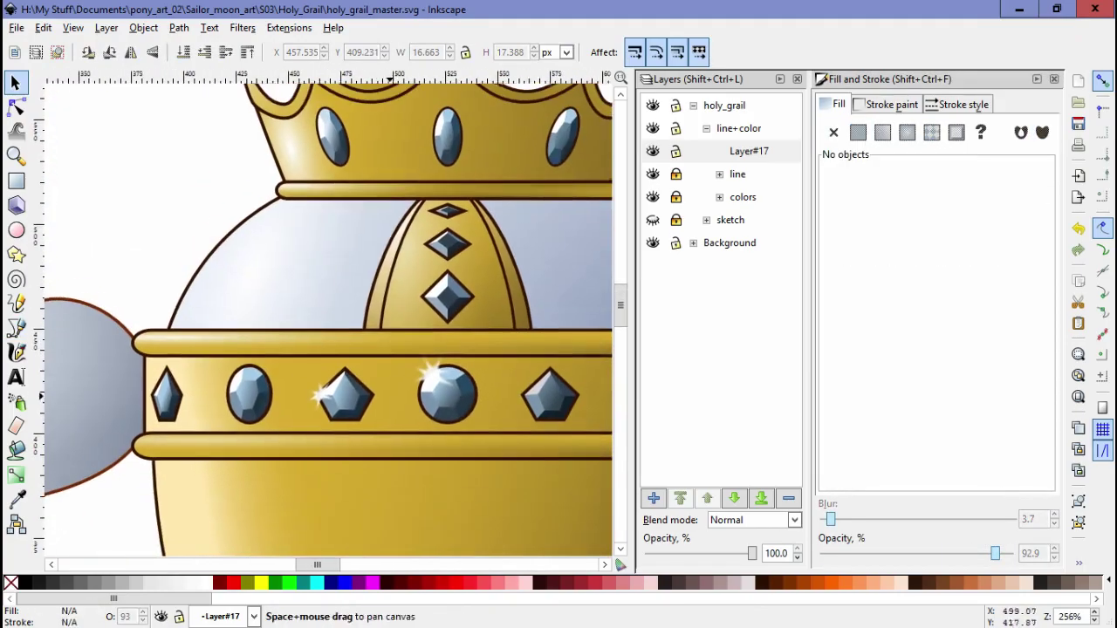
Step: Add sparkle copies about 28 px wide to the band's left oval gem and narrow leftmost gem
key(ctrl+z)
key(Escape)
scroll(323, 314, down, 3)
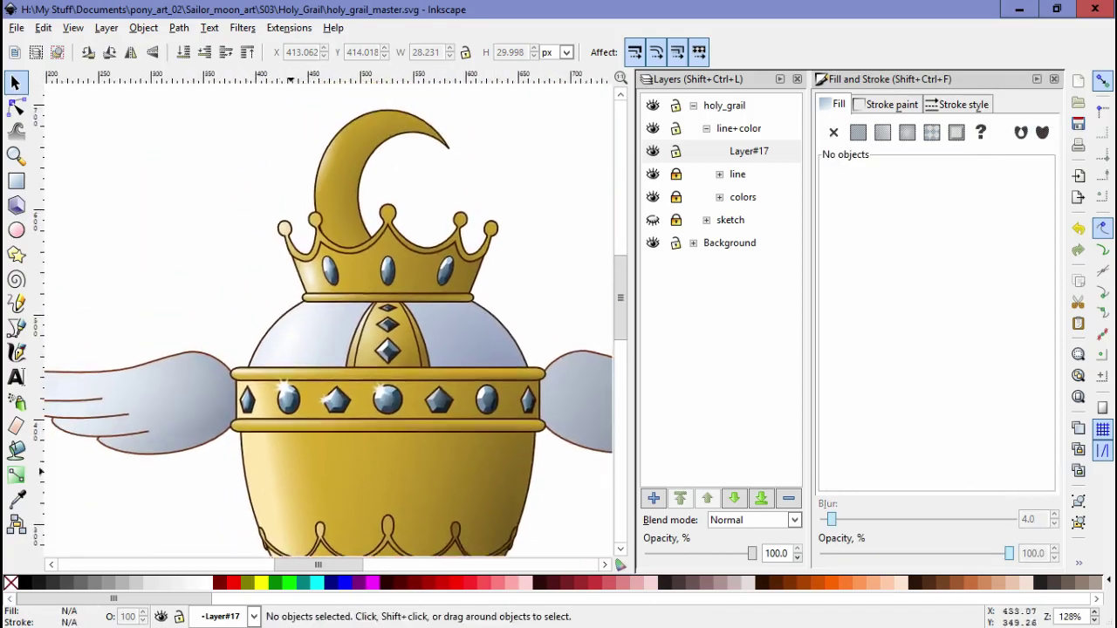
scroll(261, 349, up, 4)
key(ctrl+v)
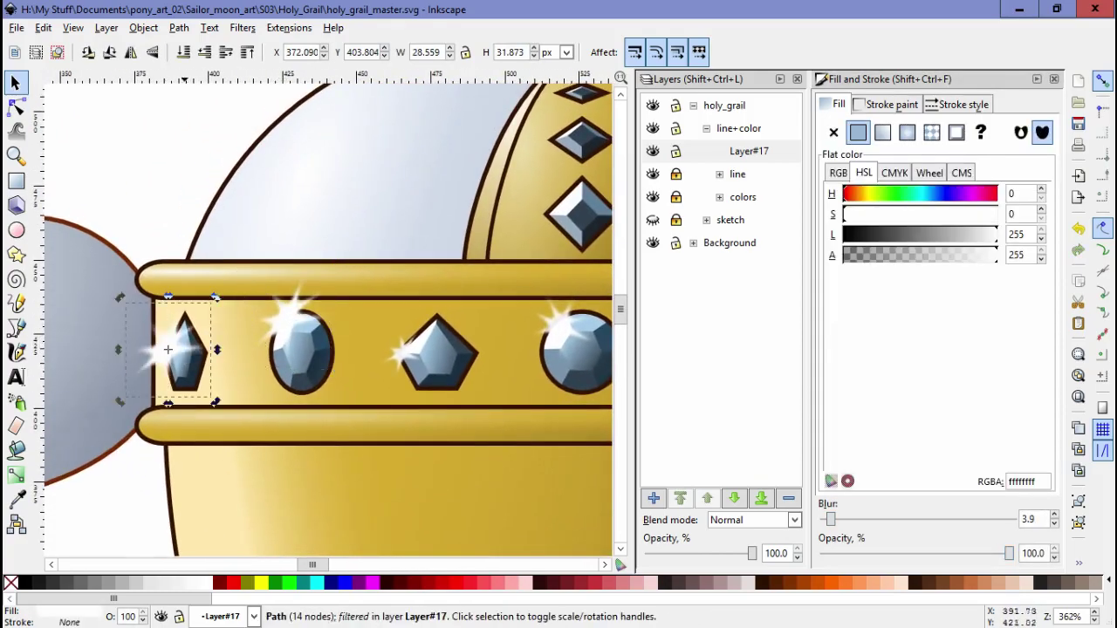
key(Escape)
Step: Move a sparkle from the band's left oval gem up toward the crown's left oval gem
scroll(169, 349, down, 3)
scroll(169, 349, up, 1)
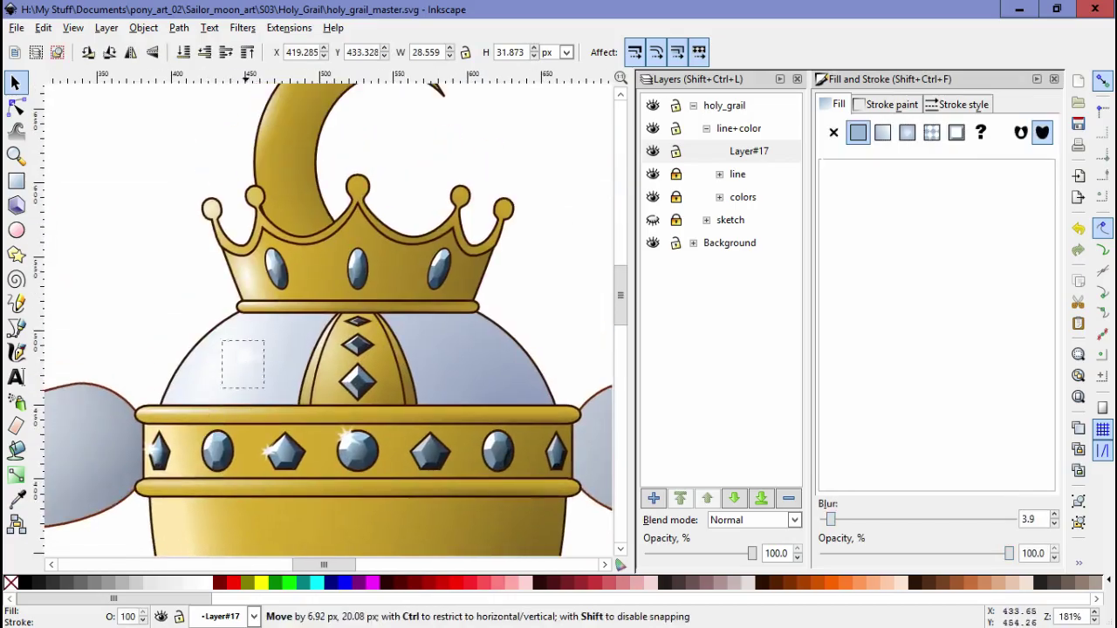